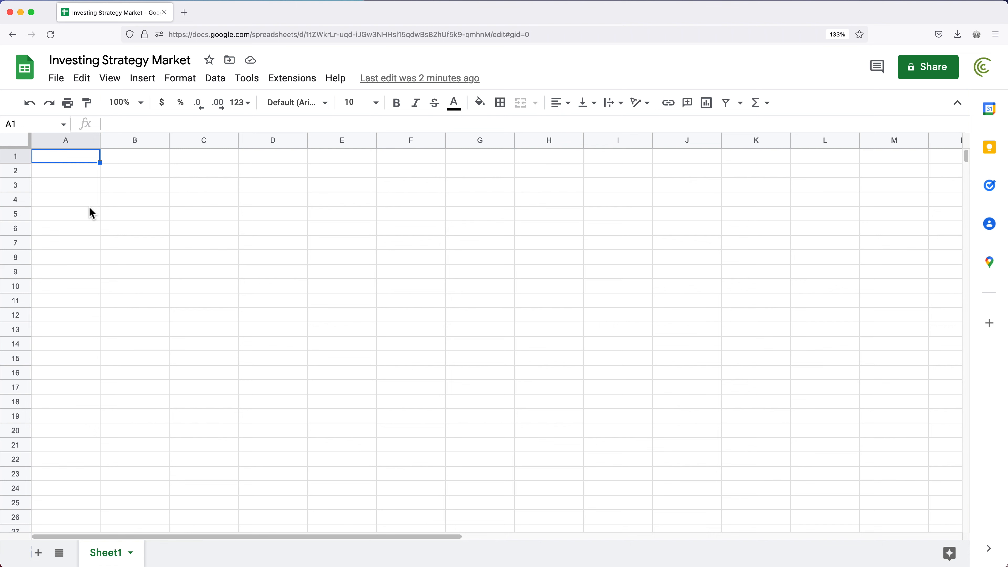
Rename the Sheet1 tab as Assumptions
{"action": "key", "text": "super+plus"}
{"action": "key", "text": "super+plus"}
{"action": "key", "text": "super+plus"}
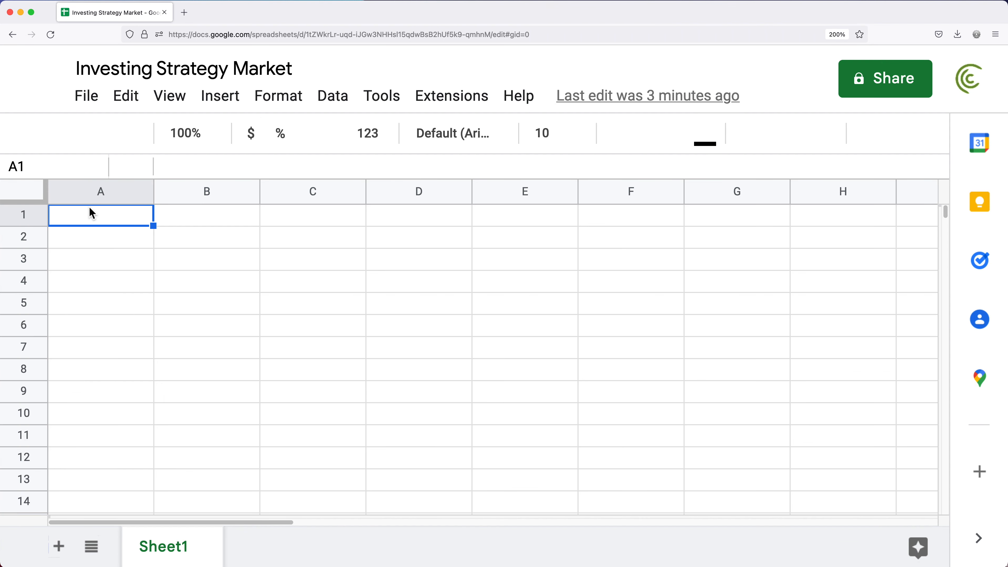
{"action": "double_click", "coordinate": [165, 547]}
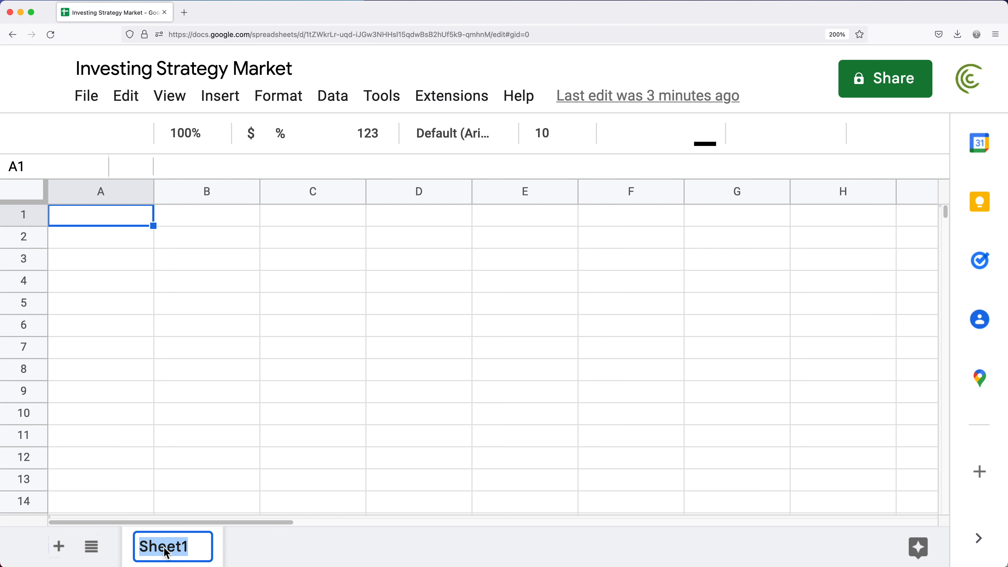
{"action": "type", "text": "Assume"}
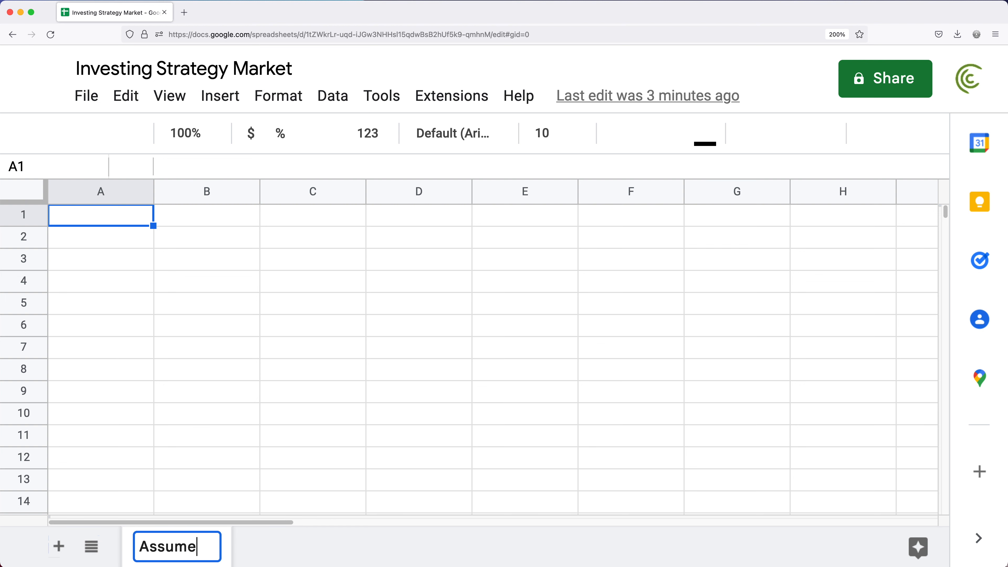
{"action": "type", "text": "tion"}
{"action": "key", "text": "BackSpace"}
{"action": "key", "text": "BackSpace"}
{"action": "key", "text": "BackSpace"}
{"action": "key", "text": "BackSpace"}
{"action": "key", "text": "BackSpace"}
{"action": "type", "text": "tions"}
{"action": "key", "text": "Return"}
{"action": "double_click", "coordinate": [189, 554]}
{"action": "type", "text": "Assumptions"}
{"action": "key", "text": "Return"}
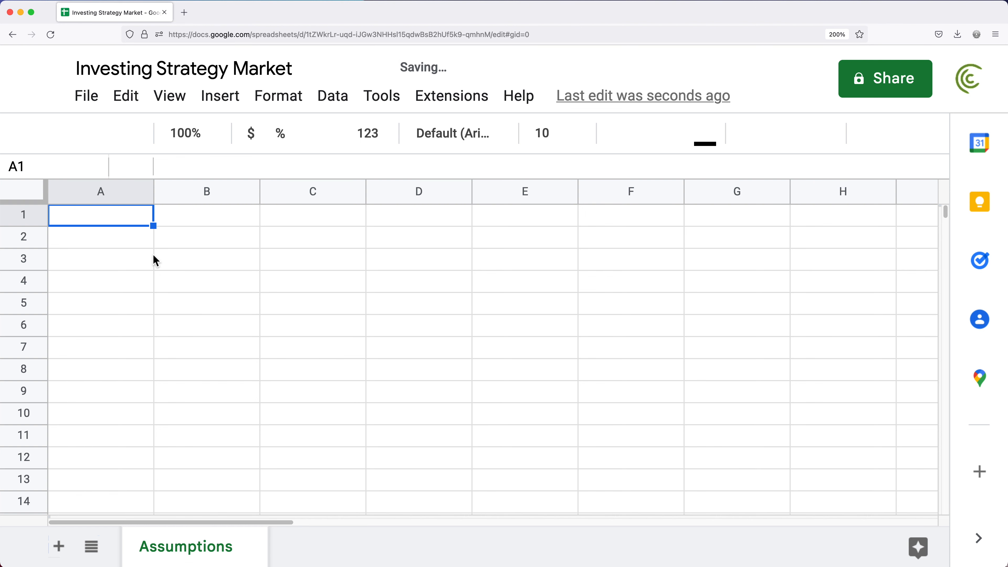
Enter the labels Start Date in cell A1 and End Date in cell A2
{"action": "type", "text": "Start Da"}
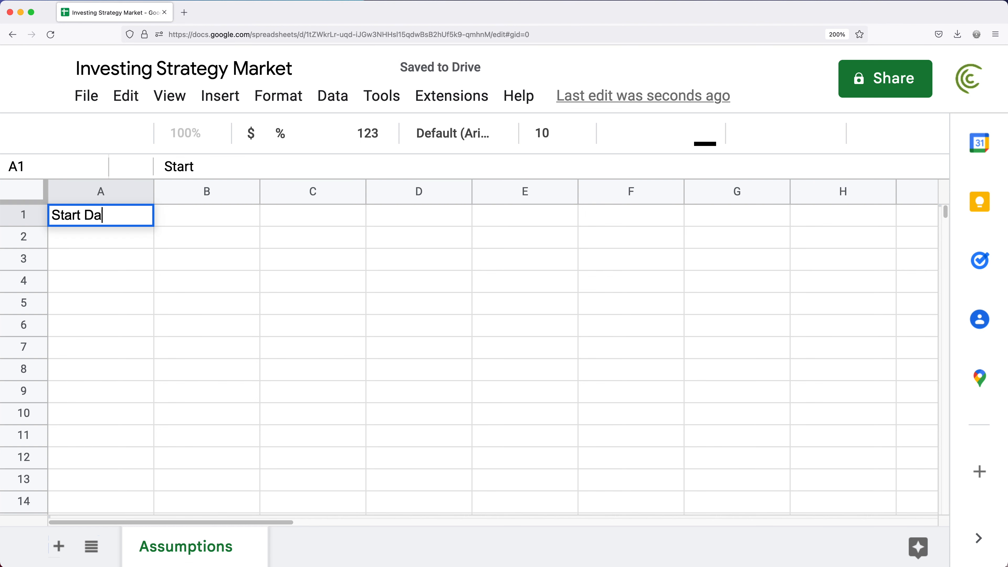
{"action": "type", "text": "te"}
{"action": "key", "text": "Return"}
{"action": "type", "text": "E"}
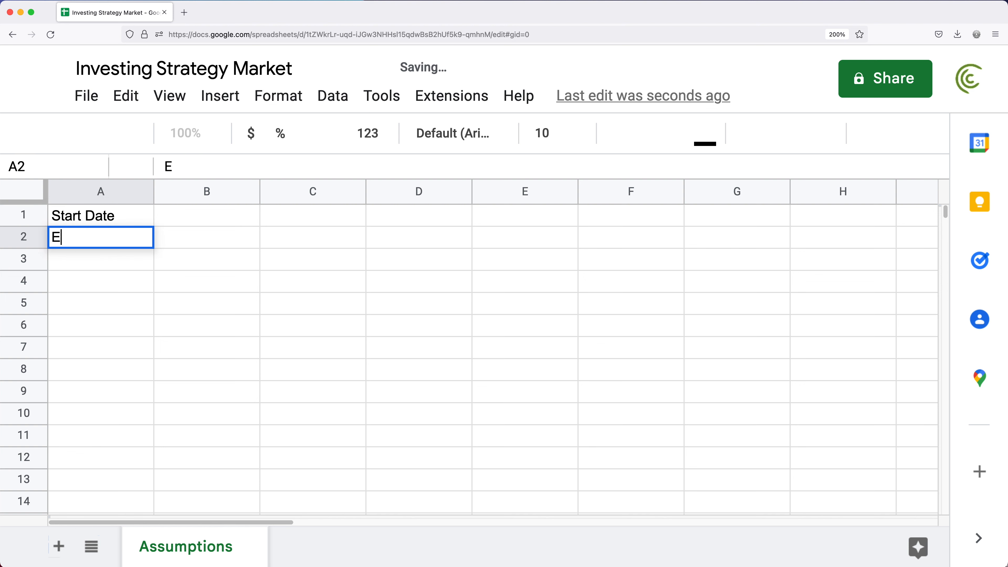
{"action": "type", "text": "nd Date"}
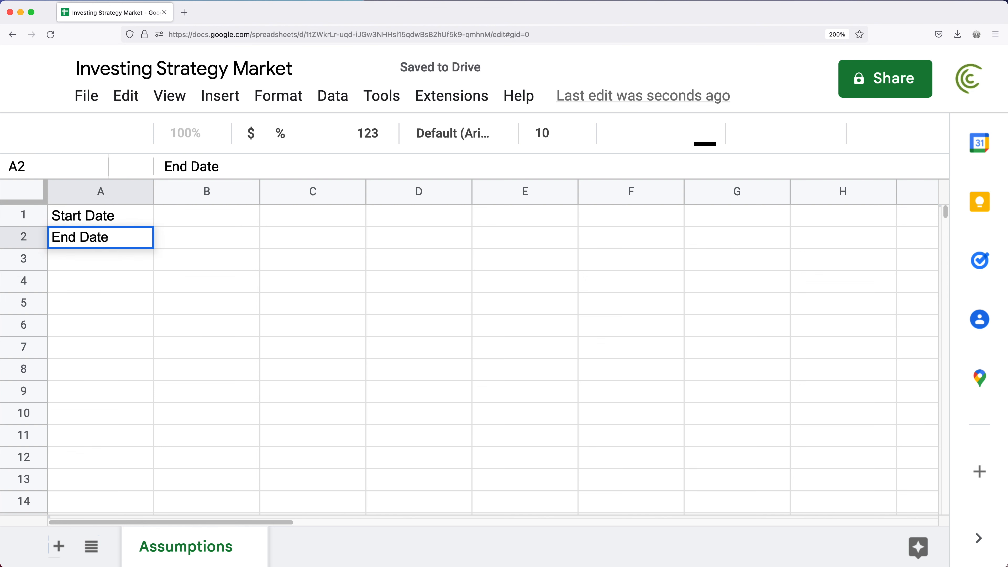
{"action": "key", "text": "Return"}
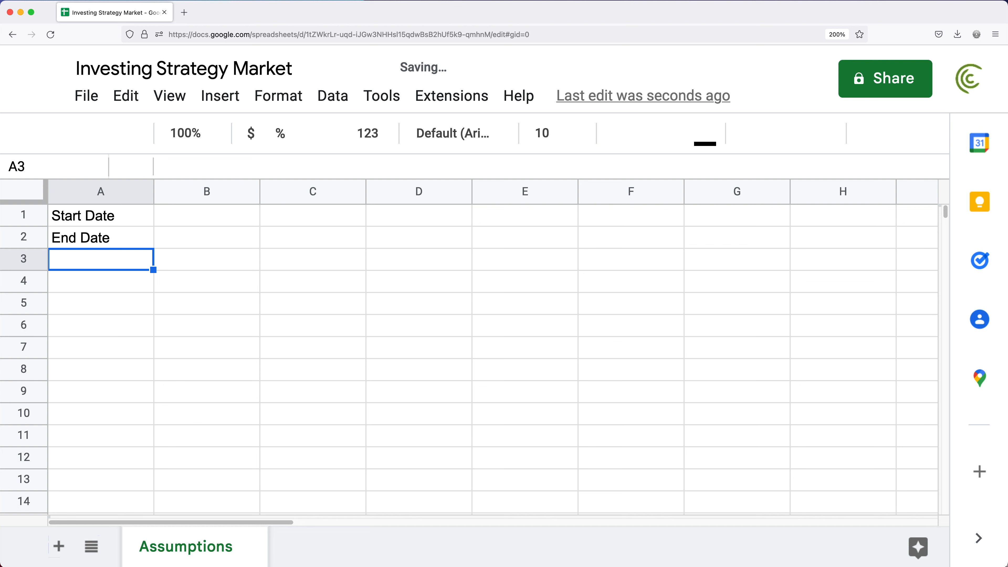
Enter the end date 7/10/2022 in cell B2 and the start date 7/10/2012 in cell B1
{"action": "key", "text": "Up"}
{"action": "key", "text": "Up"}
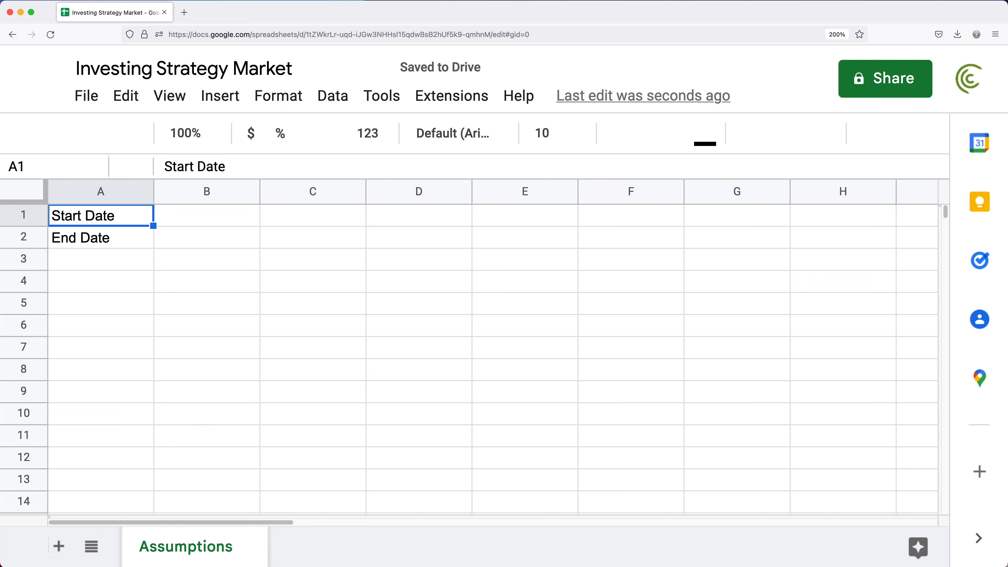
{"action": "key", "text": "Down"}
{"action": "key", "text": "Right"}
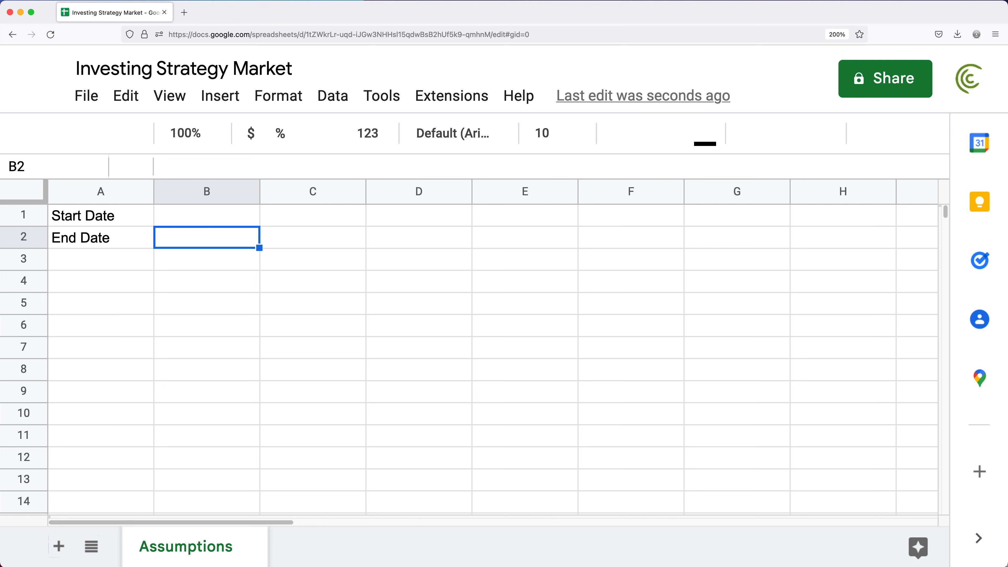
{"action": "type", "text": "7/10"}
{"action": "key", "text": "Up"}
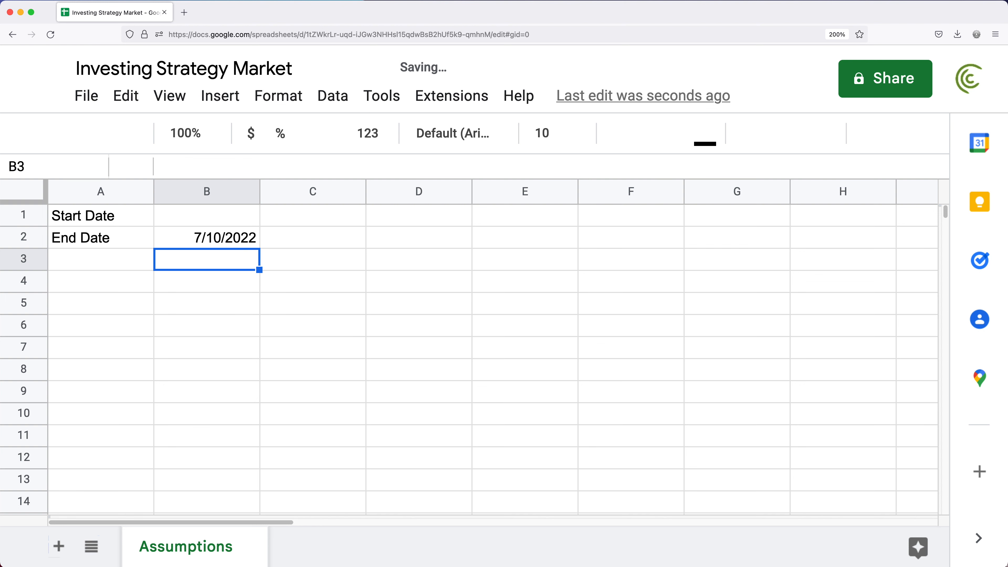
{"action": "type", "text": "7/10/2012"}
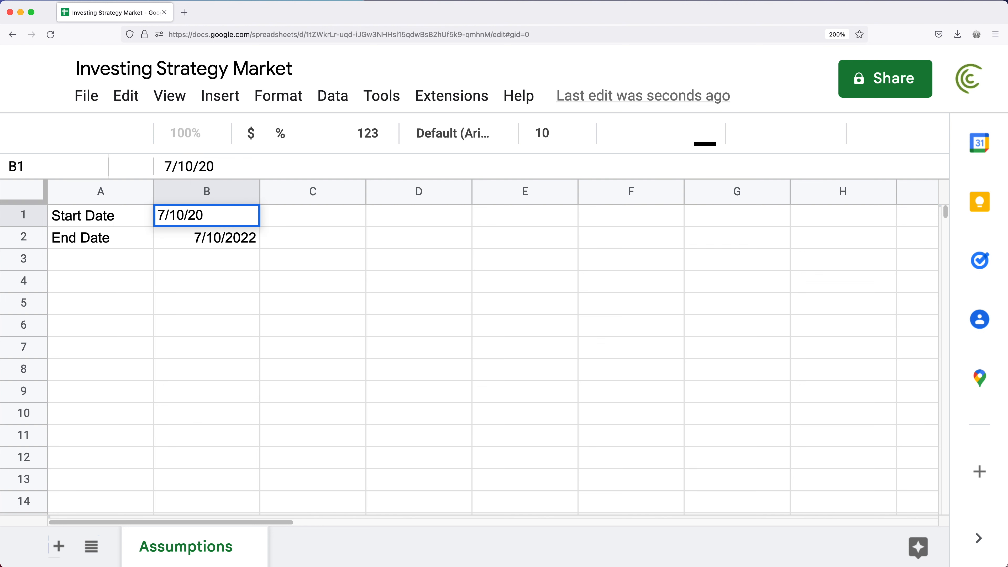
{"action": "key", "text": "Return"}
Add the label Interval in cell A3 with the value 30 beside it in B3
{"action": "key", "text": "Down"}
{"action": "key", "text": "Left"}
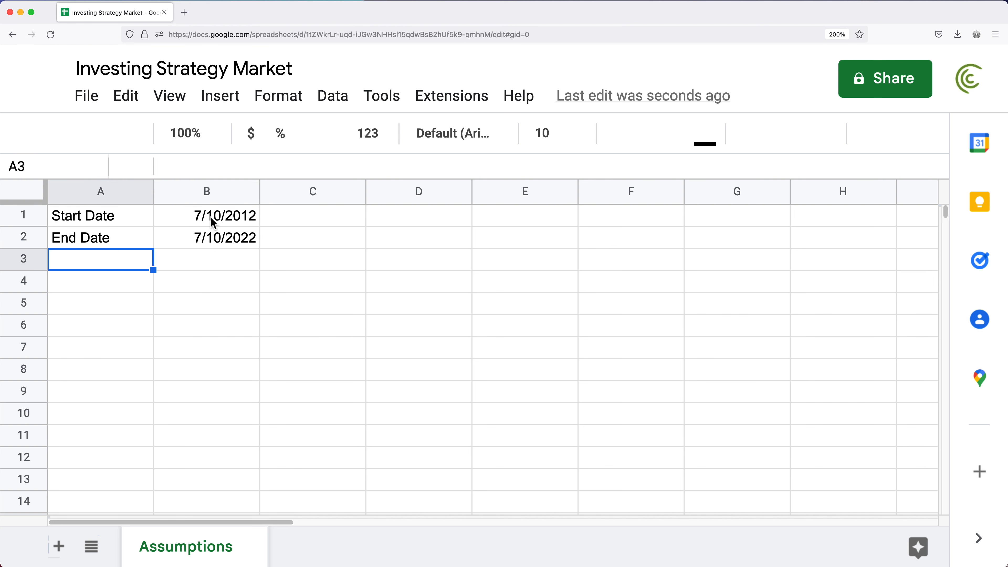
{"action": "left_click_drag", "start_coordinate": [212, 218], "coordinate": [221, 264]}
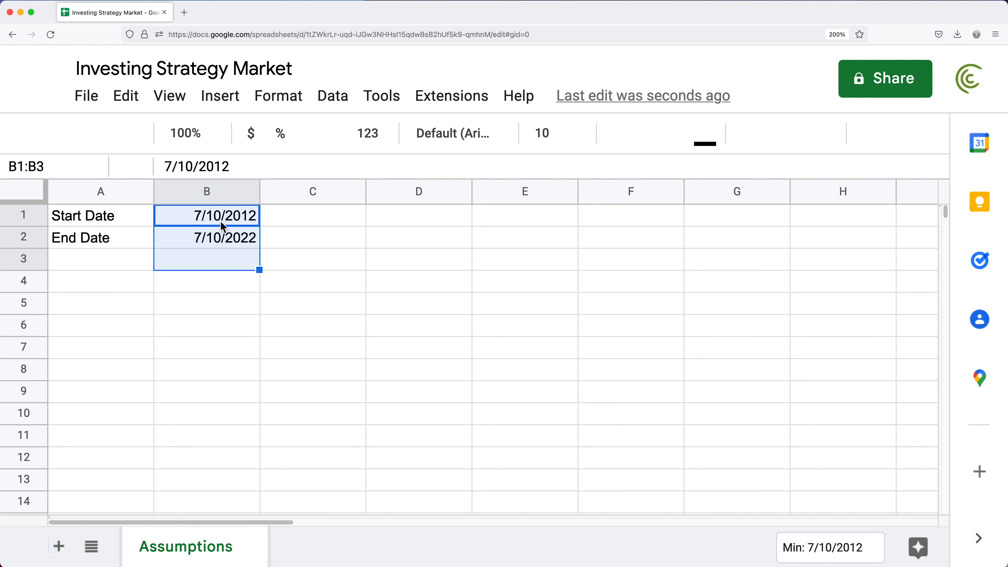
{"action": "left_click", "coordinate": [128, 261]}
{"action": "type", "text": "Interval"}
{"action": "key", "text": "Return"}
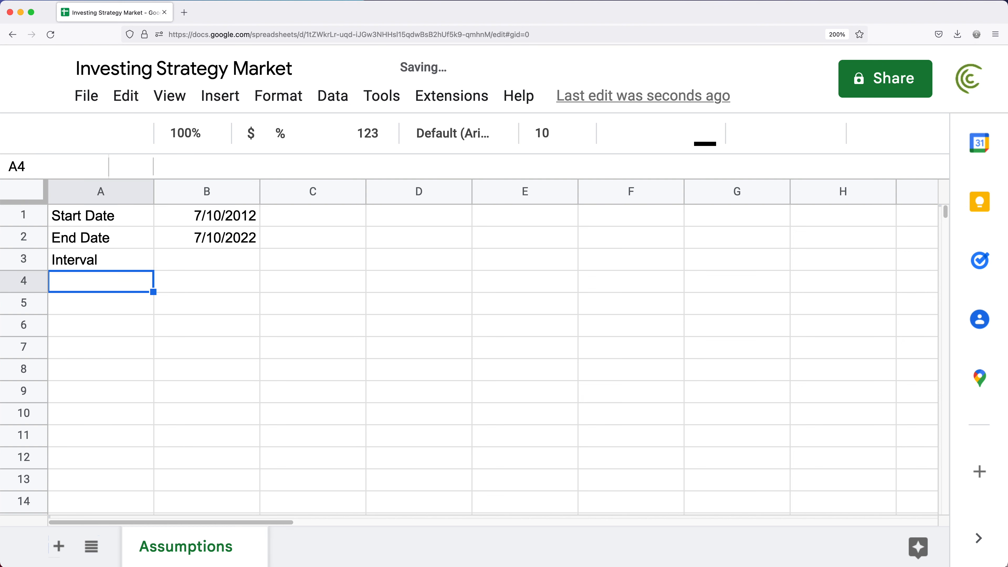
{"action": "key", "text": "Up"}
{"action": "key", "text": "Right"}
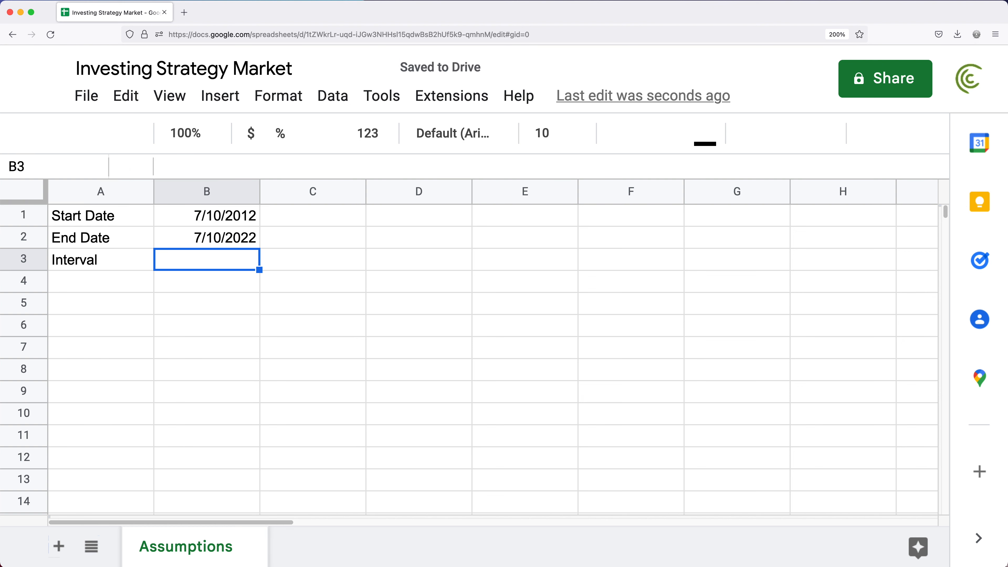
{"action": "type", "text": "30"}
{"action": "key", "text": "Return"}
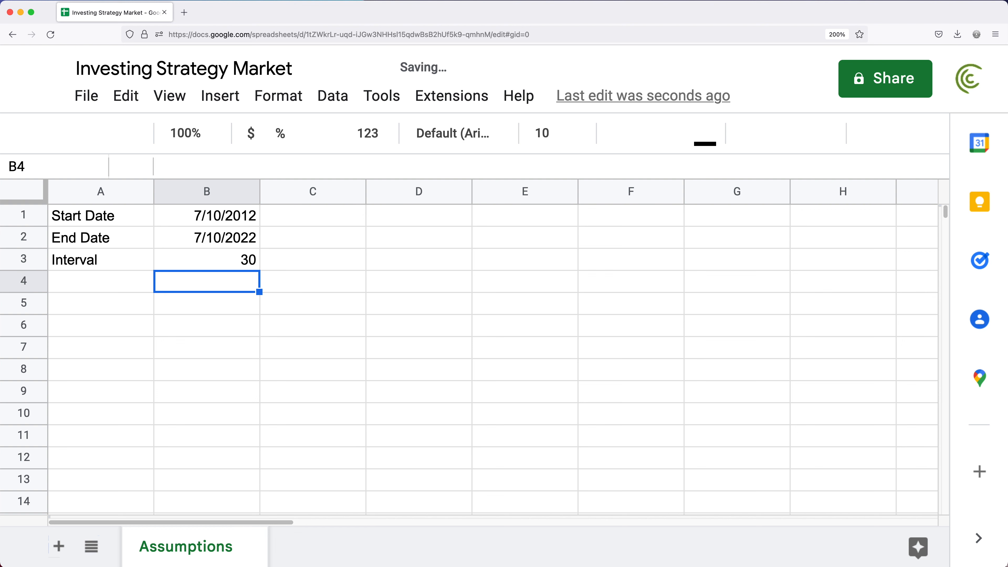
Add the label Ticker in cell A4 with the symbol .INX beside it in B4
{"action": "key", "text": "Up"}
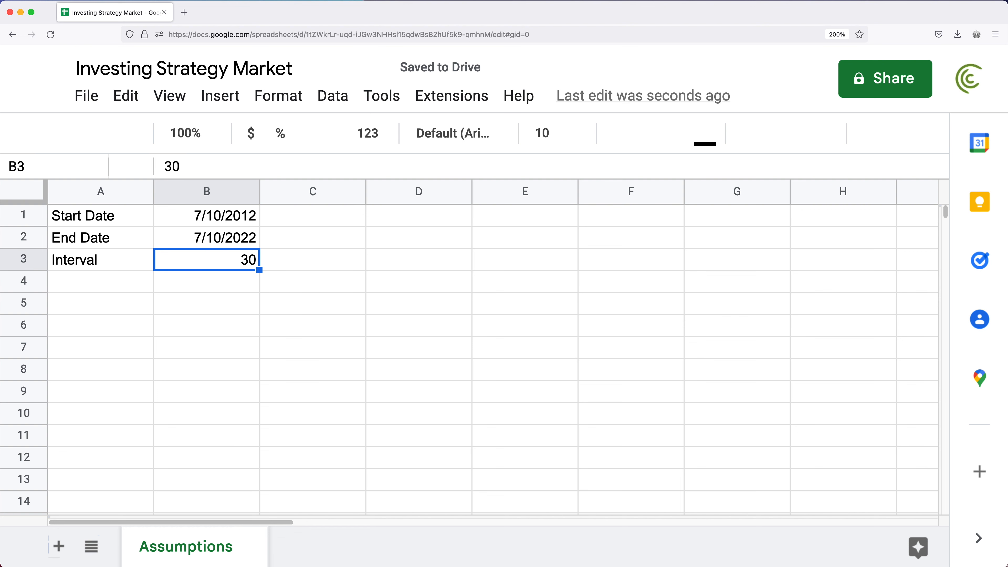
{"action": "key", "text": "Left"}
{"action": "key", "text": "Down"}
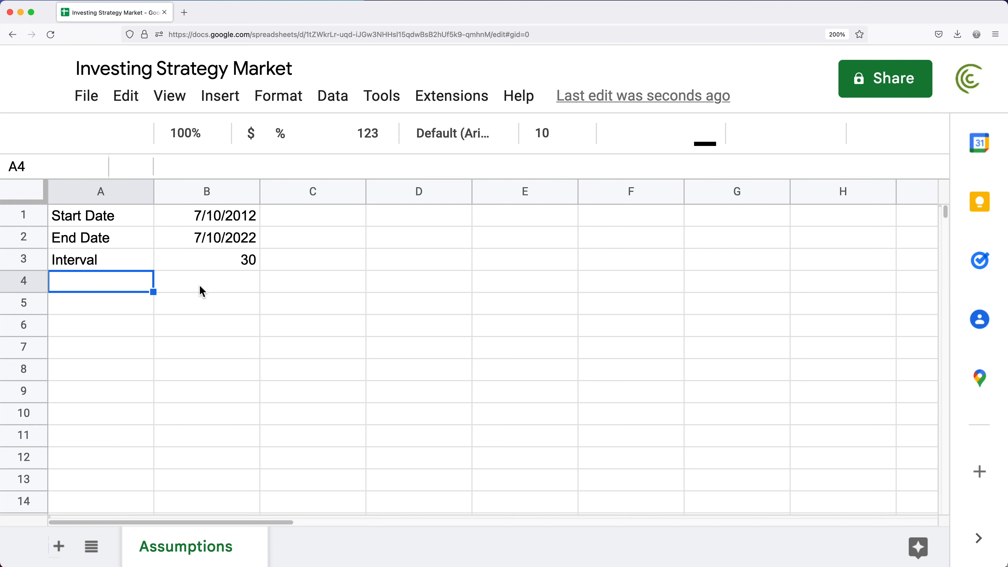
{"action": "type", "text": "Ticker"}
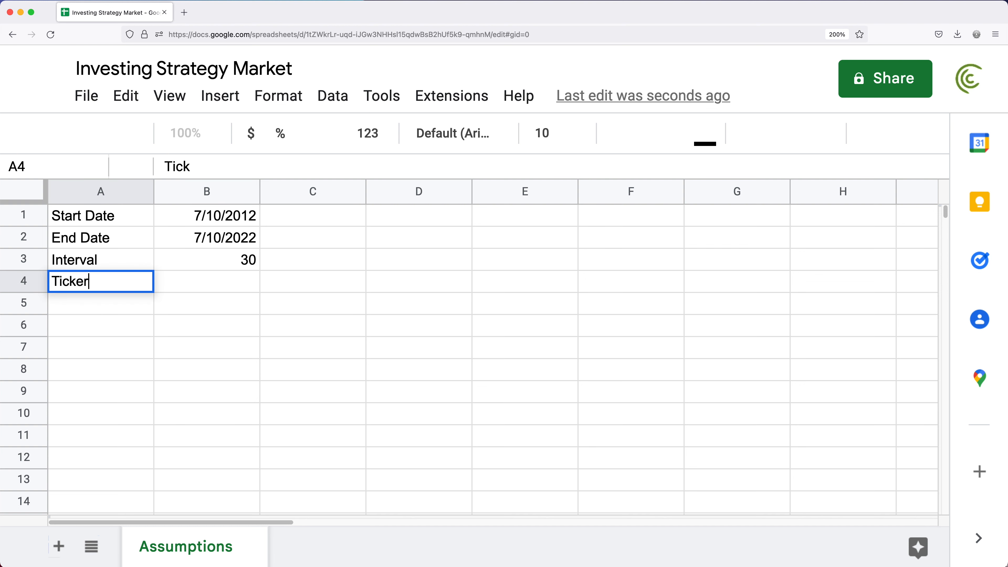
{"action": "key", "text": "Return"}
{"action": "key", "text": "Up"}
{"action": "key", "text": "Right"}
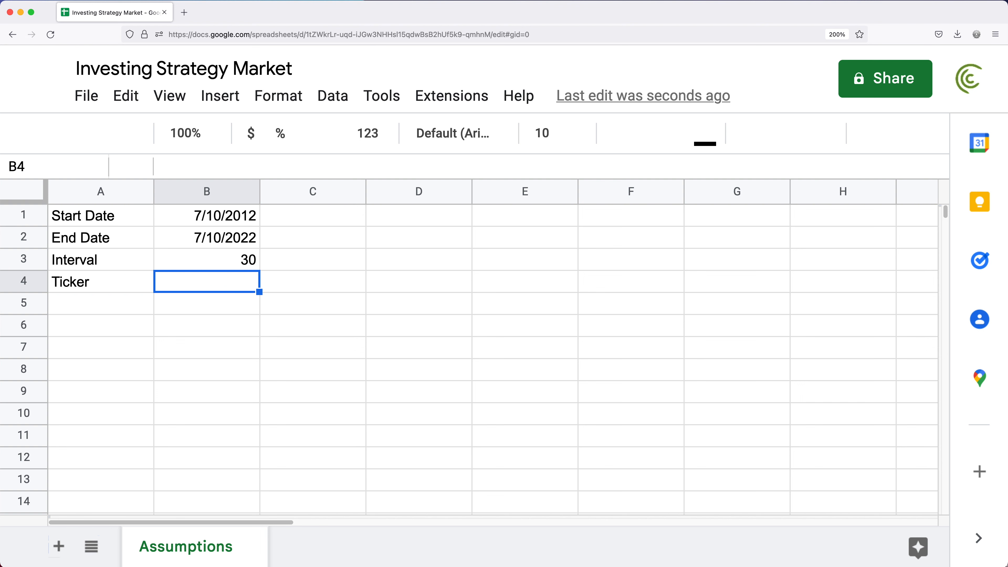
{"action": "type", "text": ".INX"}
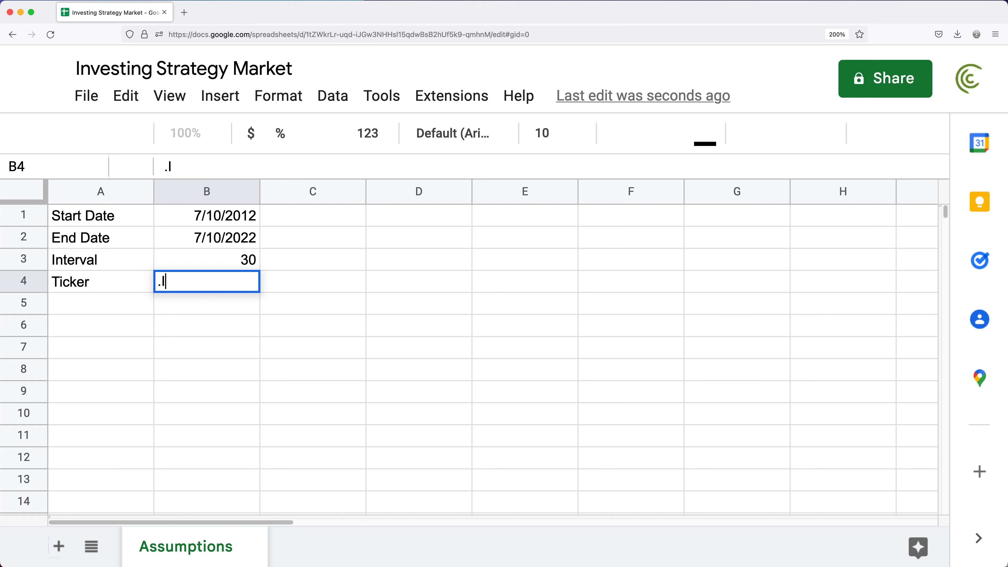
{"action": "key", "text": "Return"}
{"action": "key", "text": "Down"}
Calculate the number of days between the start and end dates in cell D1 with =B2-B1
{"action": "left_click_drag", "start_coordinate": [125, 219], "coordinate": [195, 246]}
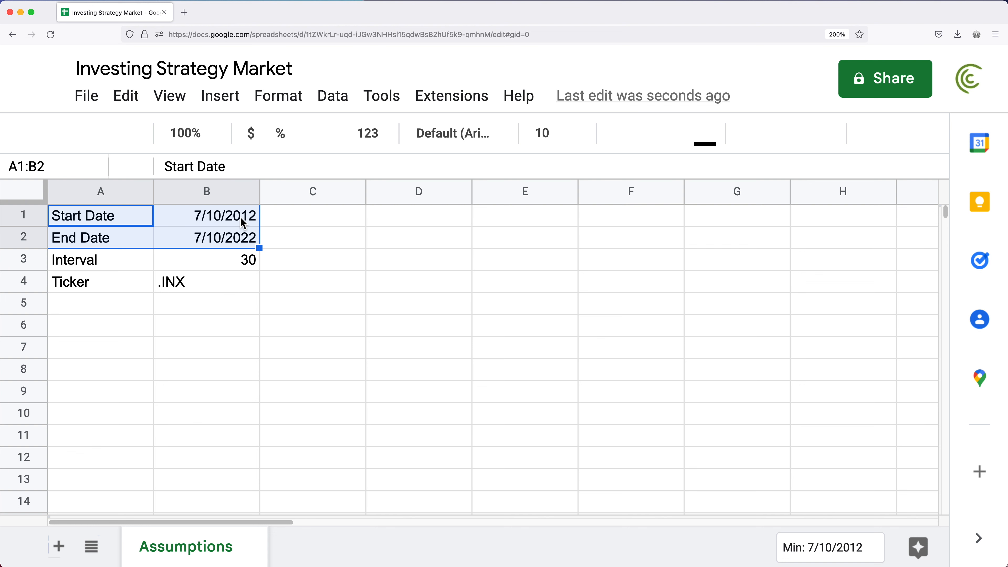
{"action": "left_click", "coordinate": [222, 223]}
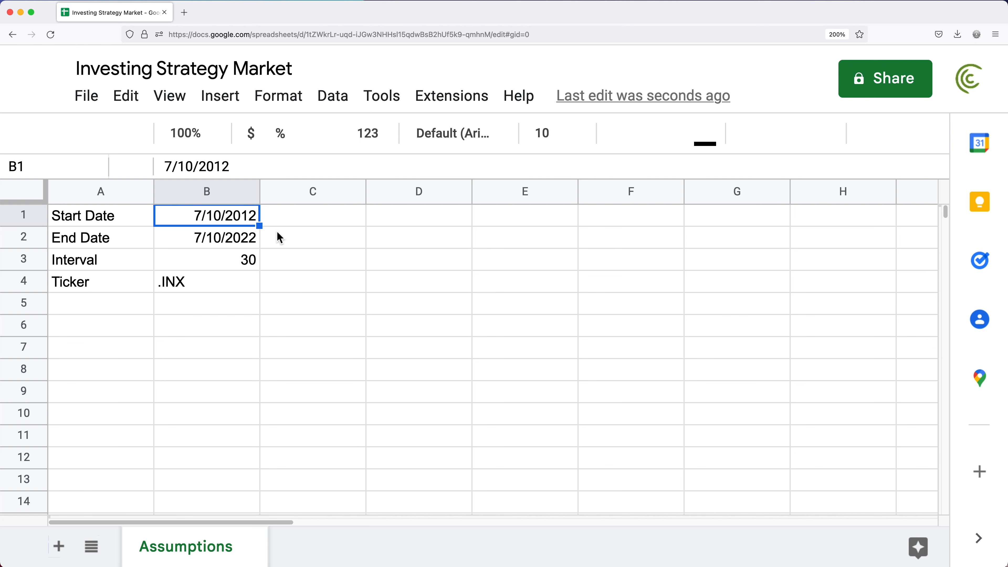
{"action": "left_click", "coordinate": [482, 225]}
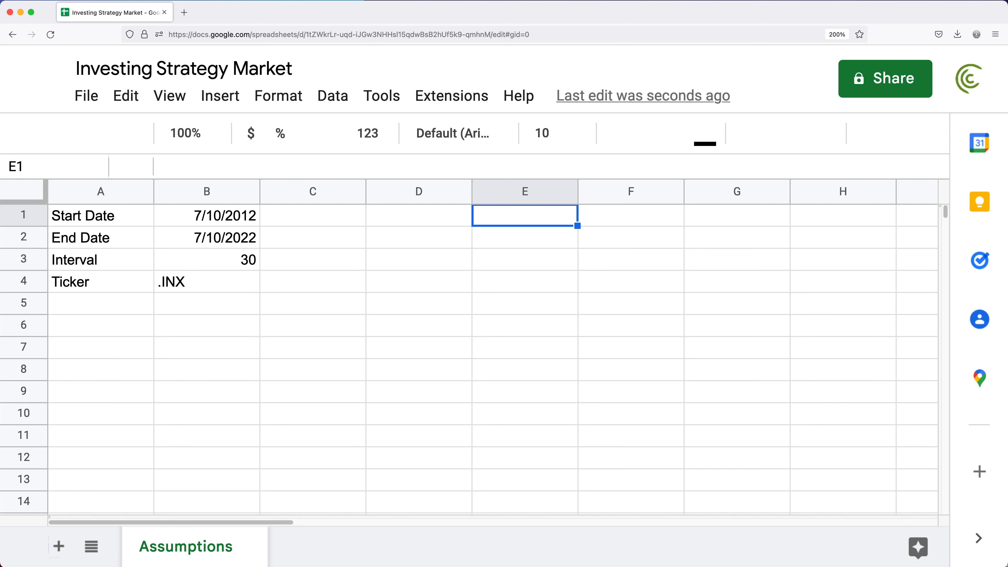
{"action": "key", "text": "Left"}
{"action": "type", "text": "="}
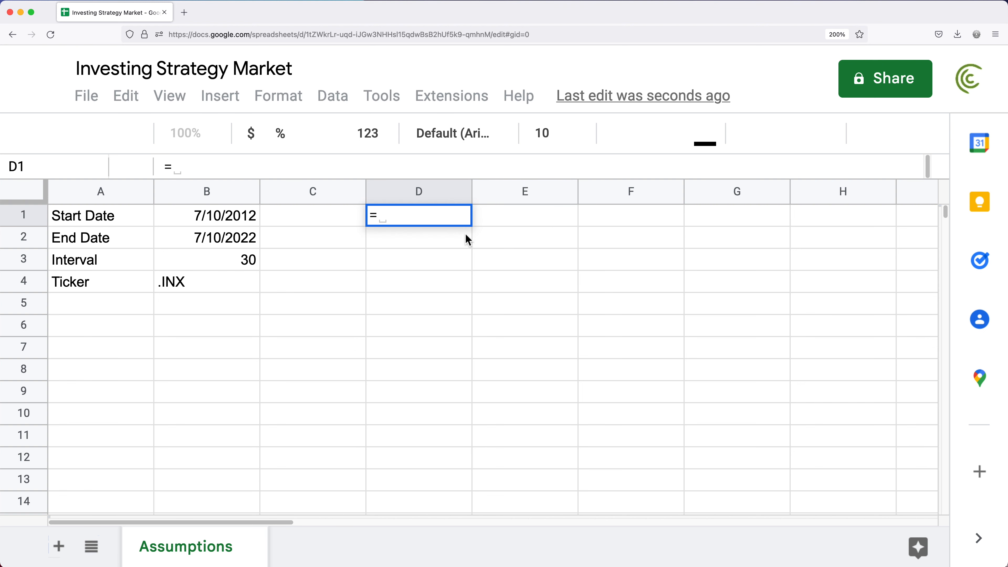
{"action": "left_click", "coordinate": [245, 247]}
{"action": "type", "text": "-"}
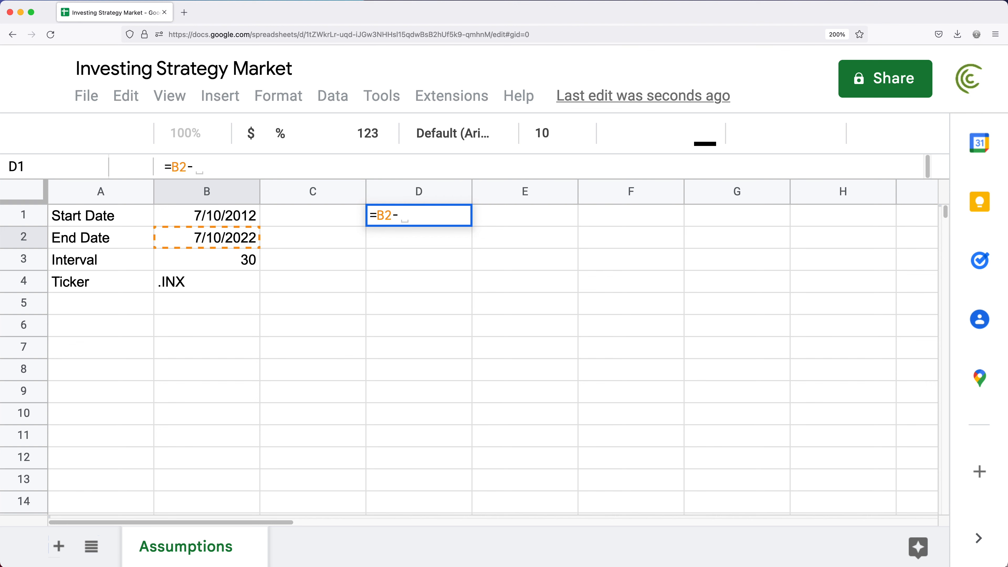
{"action": "left_click", "coordinate": [239, 222]}
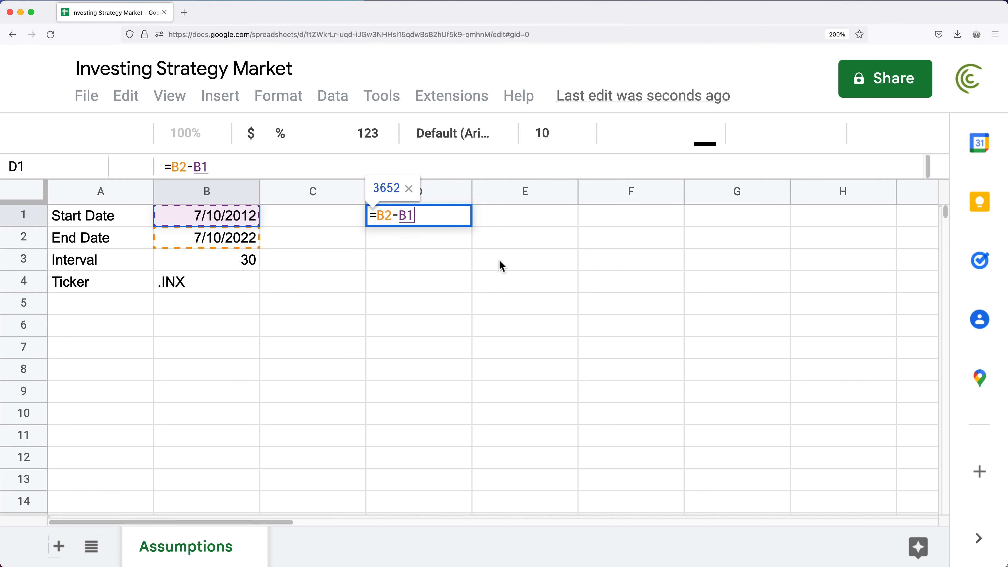
{"action": "key", "text": "Return"}
{"action": "key", "text": "Up"}
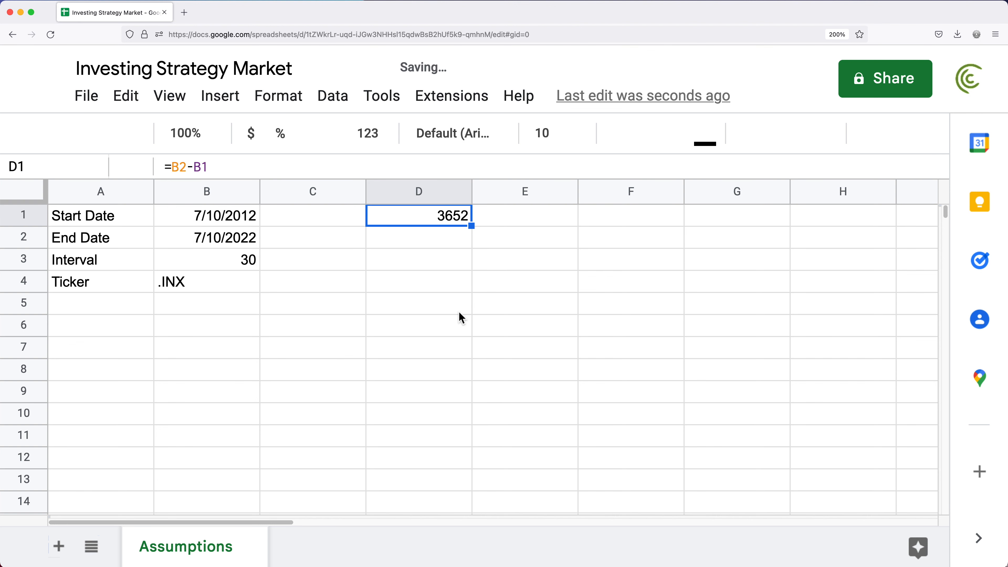
Change the formula in D1 to =(B2-B1)/B3 so the date span is divided by the interval
{"action": "double_click", "coordinate": [441, 223]}
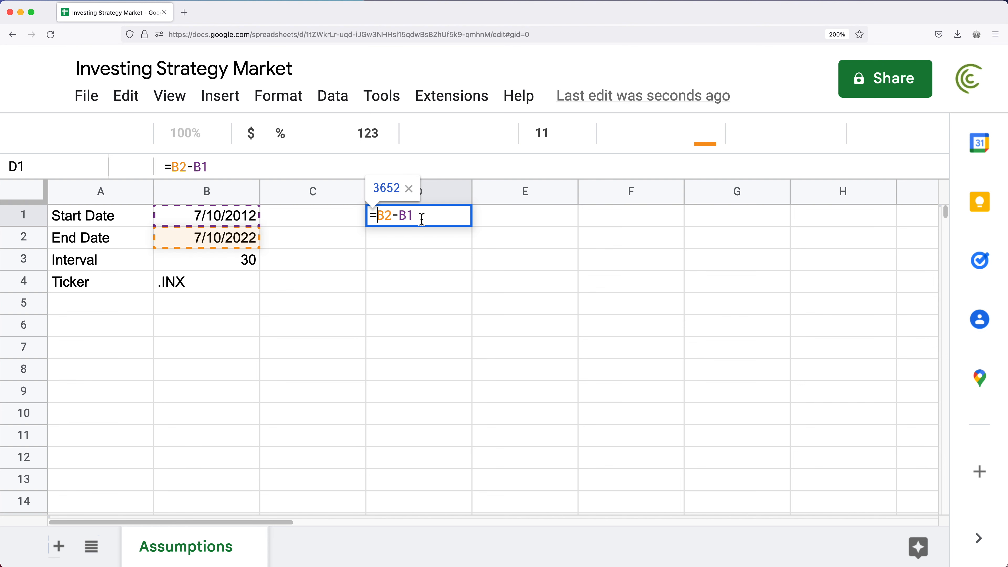
{"action": "type", "text": "("}
{"action": "key", "text": "End"}
{"action": "type", "text": ")/"}
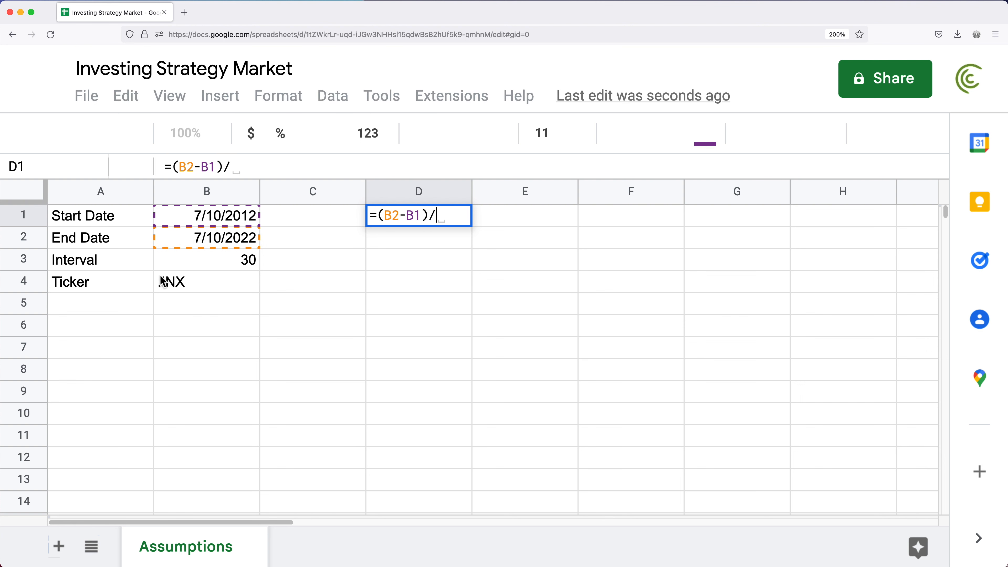
{"action": "left_click", "coordinate": [196, 265]}
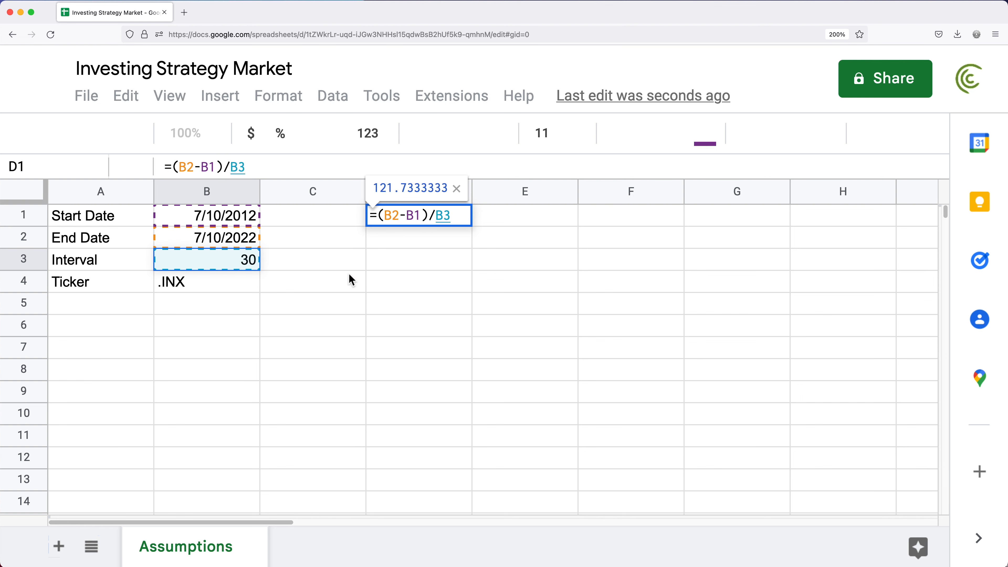
{"action": "key", "text": "Return"}
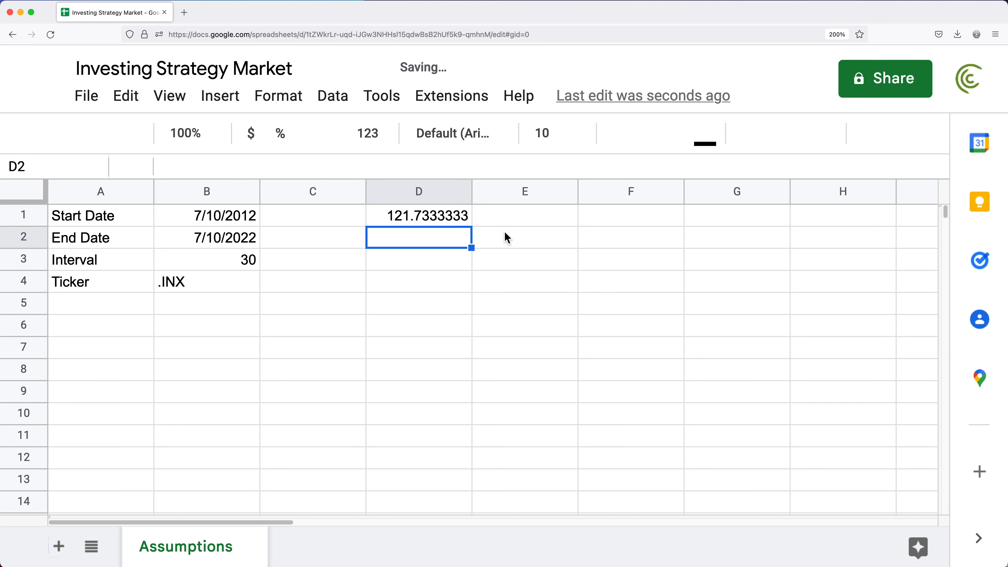
Wrap the formula in D1 in INT so it reads =INT((B2-B1)/B3) and returns a whole number of intervals
{"action": "left_click", "coordinate": [400, 222]}
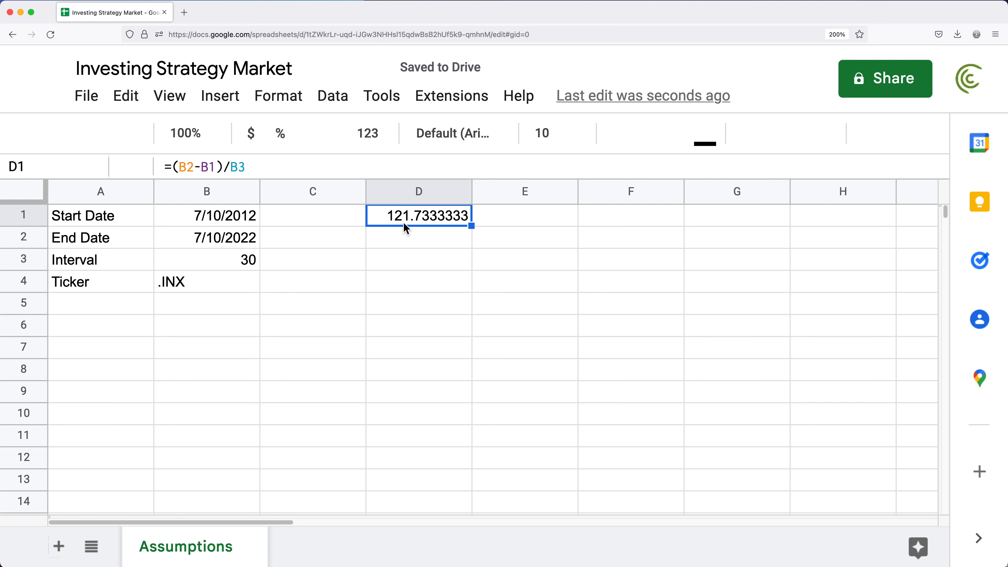
{"action": "double_click", "coordinate": [398, 216]}
{"action": "left_click", "coordinate": [431, 218]}
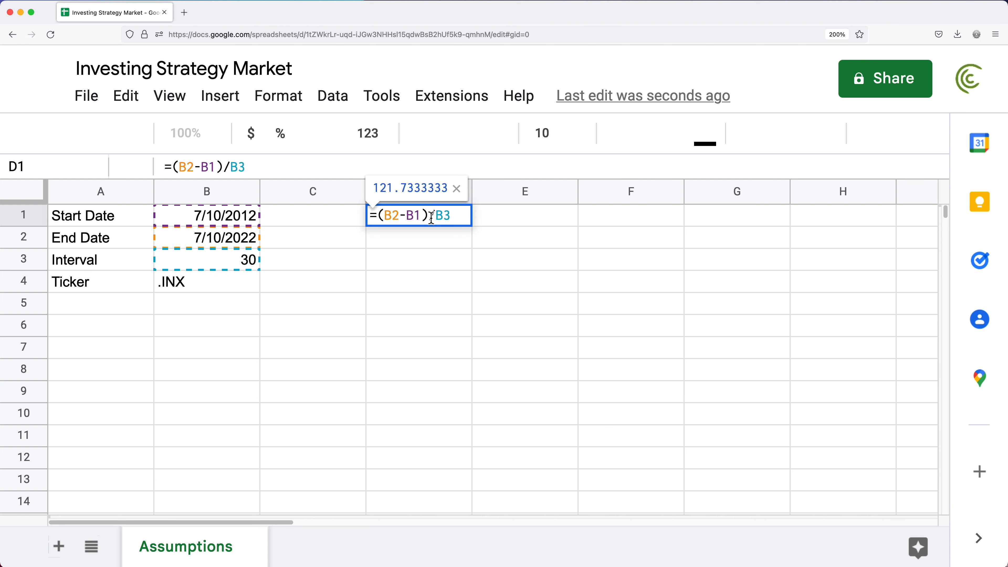
{"action": "type", "text": "INT("}
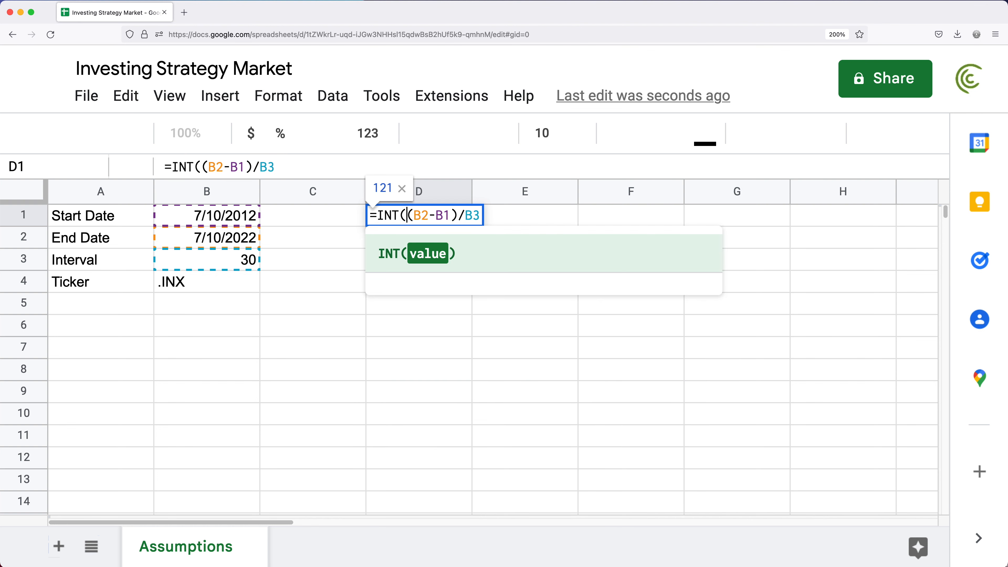
{"action": "left_click", "coordinate": [480, 215]}
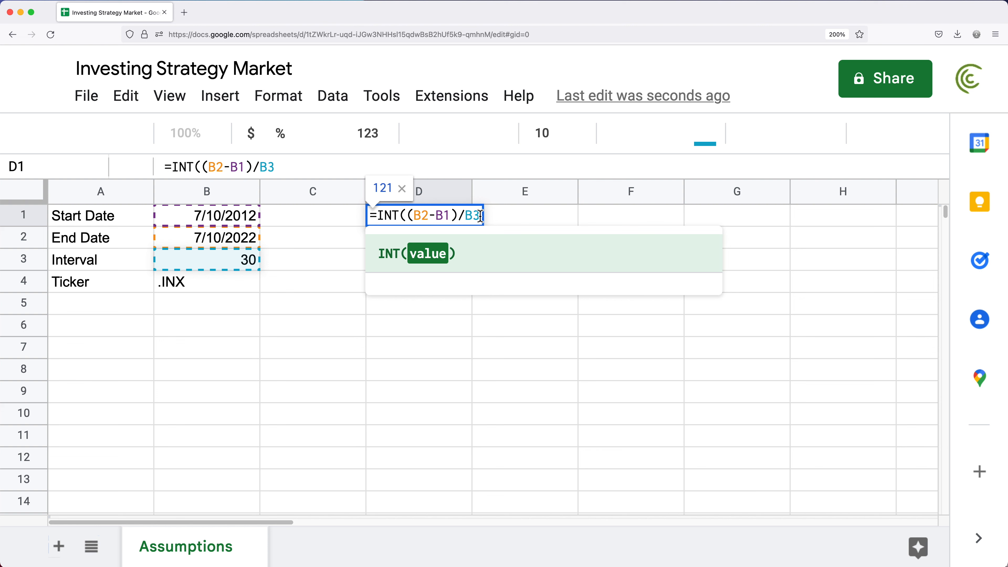
{"action": "type", "text": ")"}
{"action": "key", "text": "Return"}
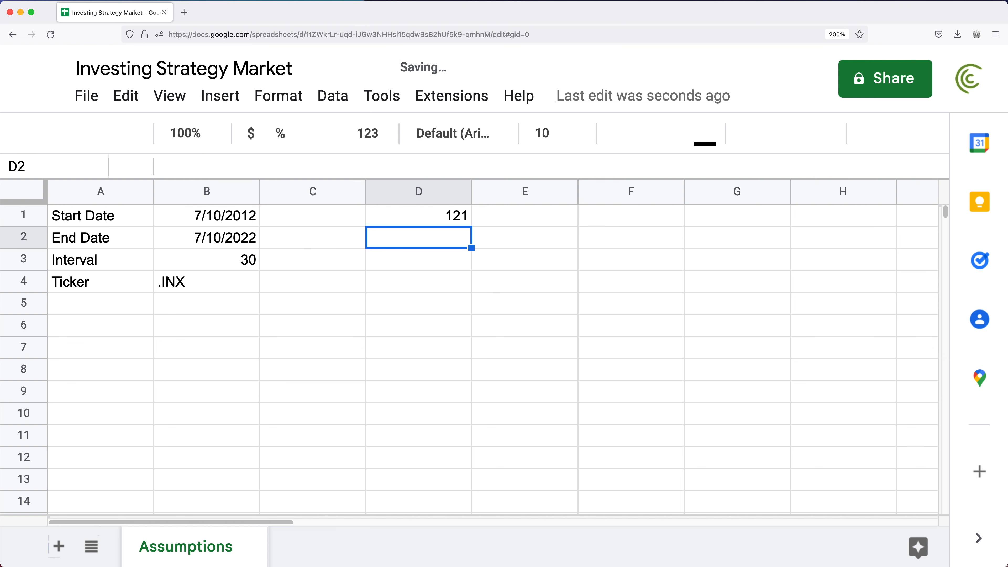
{"action": "left_click", "coordinate": [456, 218]}
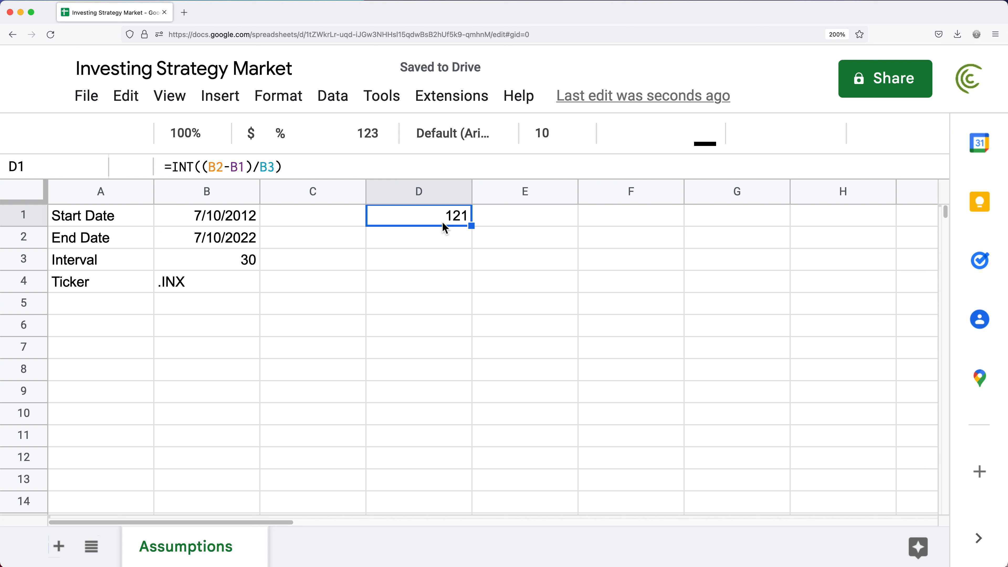
Generate the day offsets in cell E1 with =SEQUENCE(D1,1,0,B3), starting at 0 and stepping by the interval
{"action": "left_click", "coordinate": [510, 224]}
{"action": "type", "text": "="}
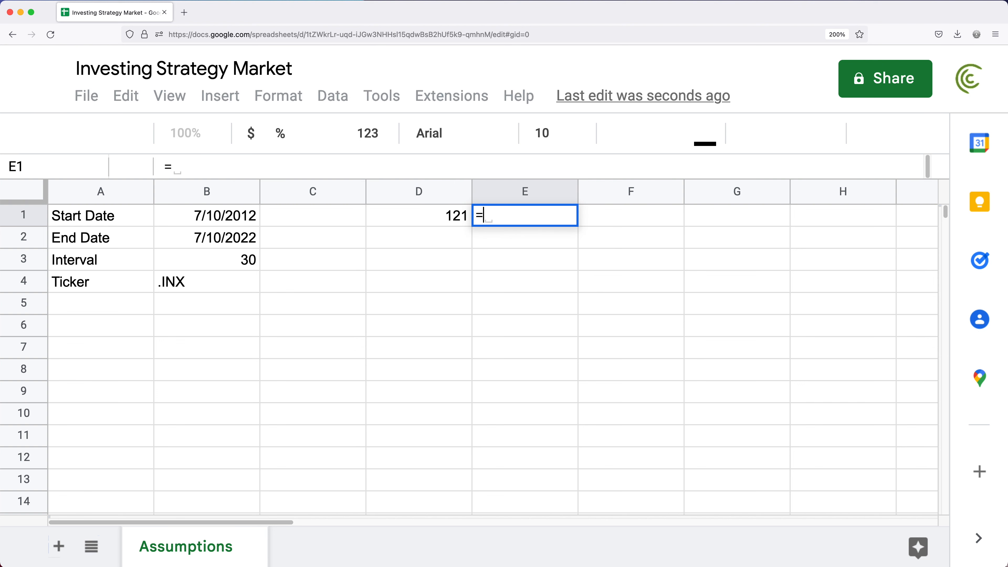
{"action": "type", "text": "SEU"}
{"action": "key", "text": "BackSpace"}
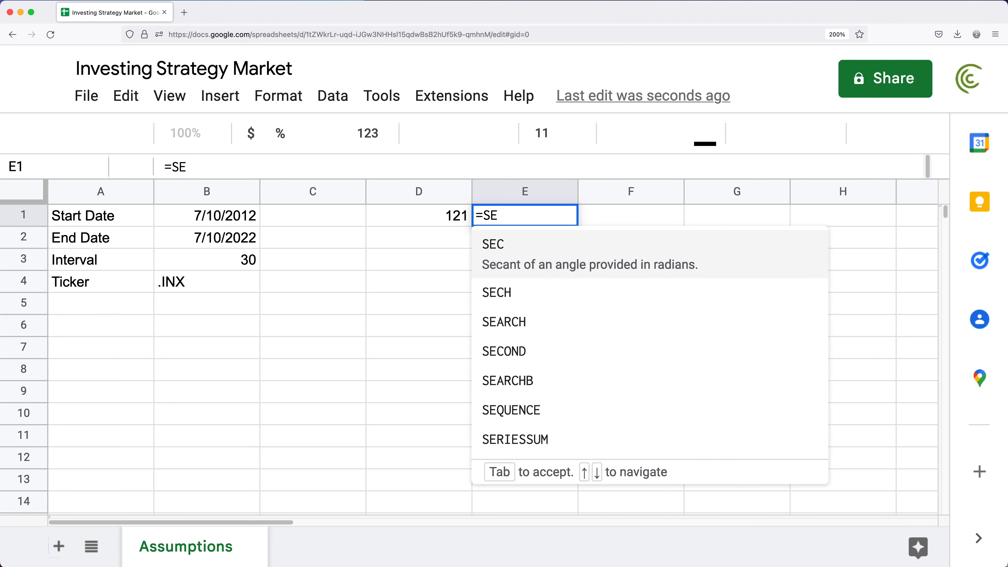
{"action": "type", "text": "Q"}
{"action": "key", "text": "Tab"}
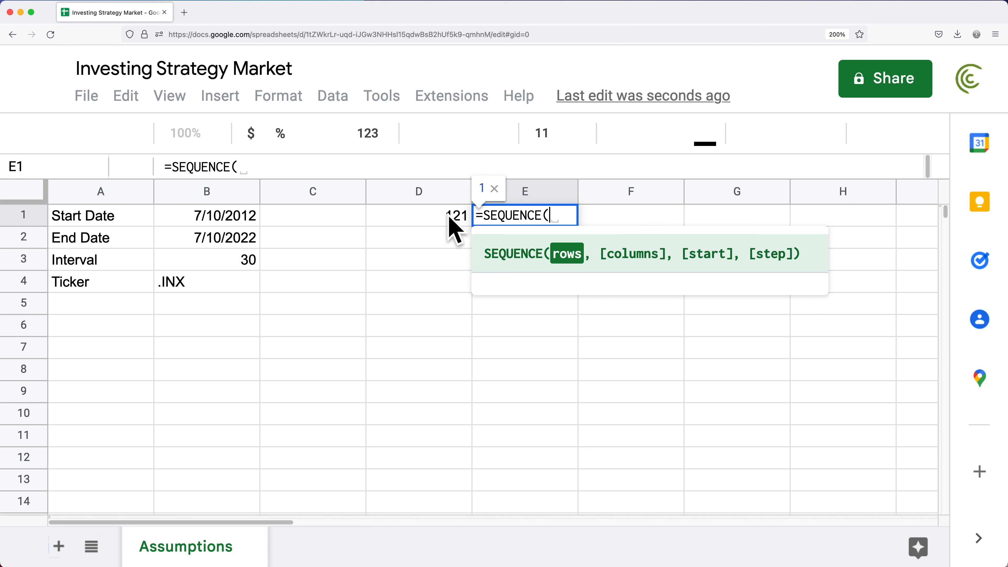
{"action": "left_click", "coordinate": [433, 222]}
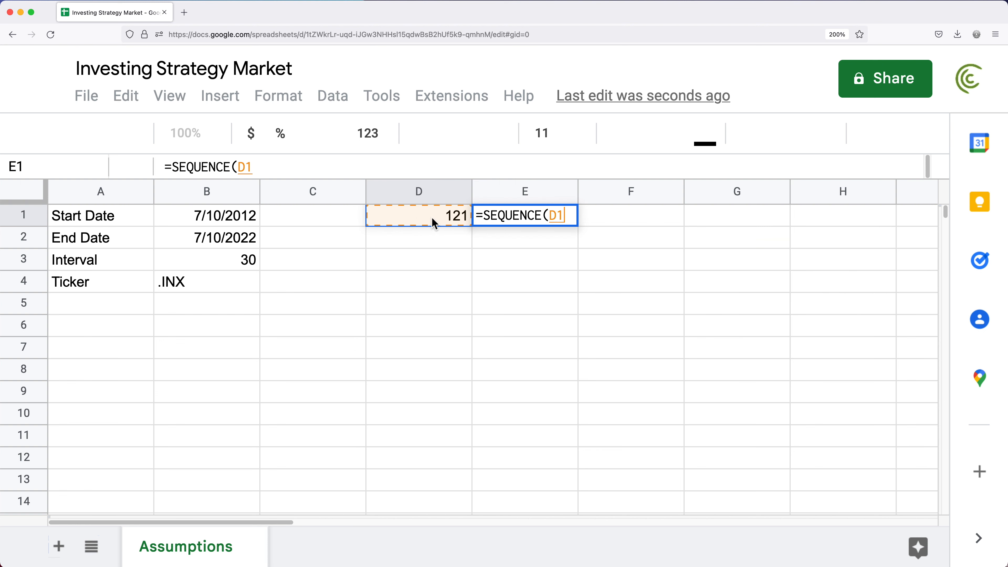
{"action": "type", "text": ","}
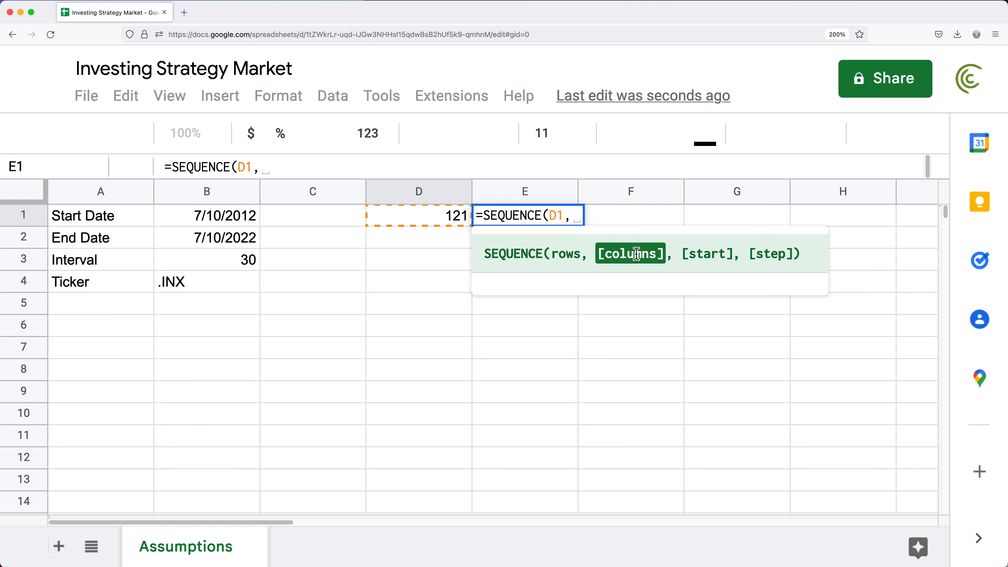
{"action": "type", "text": "1,"}
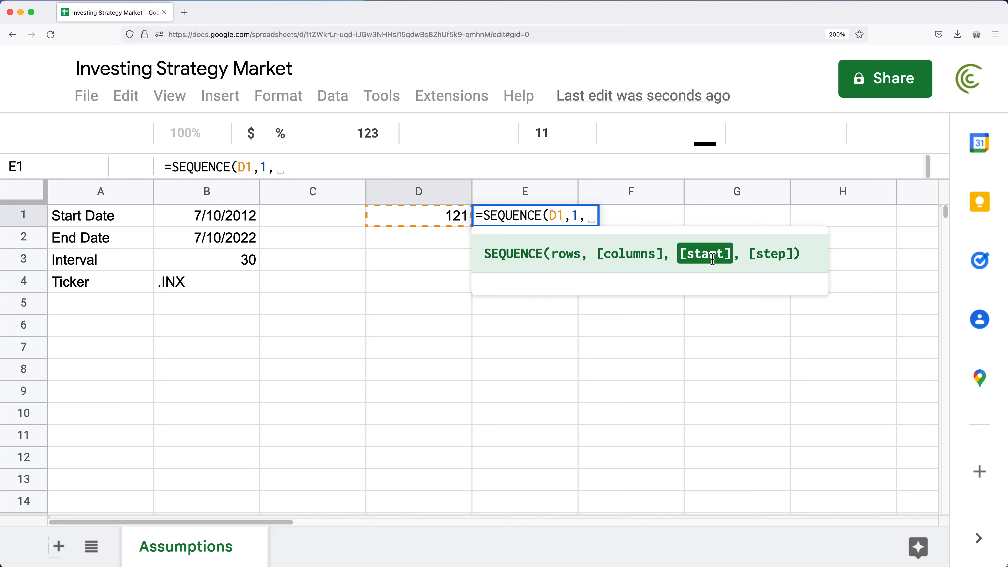
{"action": "type", "text": "0"}
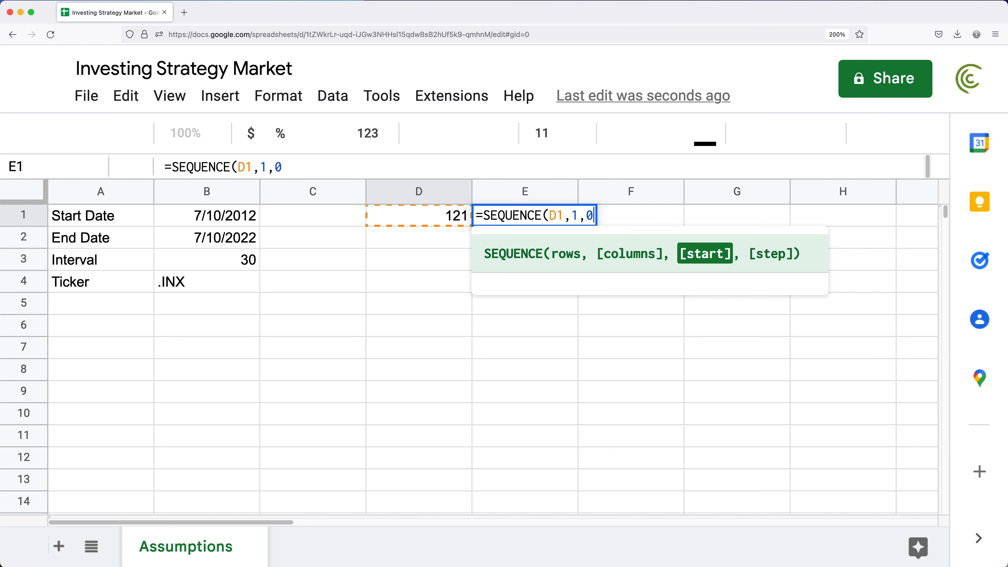
{"action": "type", "text": ","}
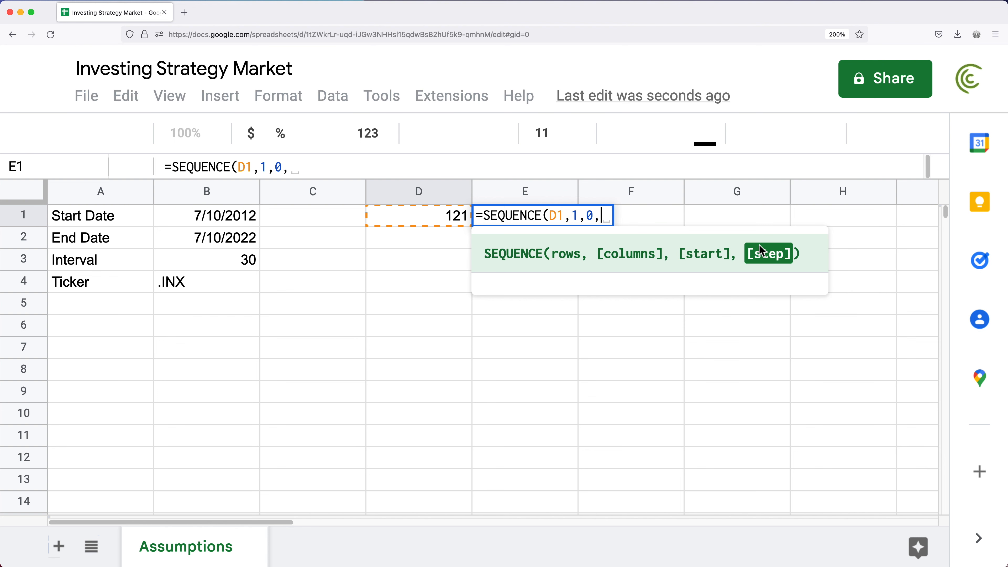
{"action": "left_click", "coordinate": [238, 266]}
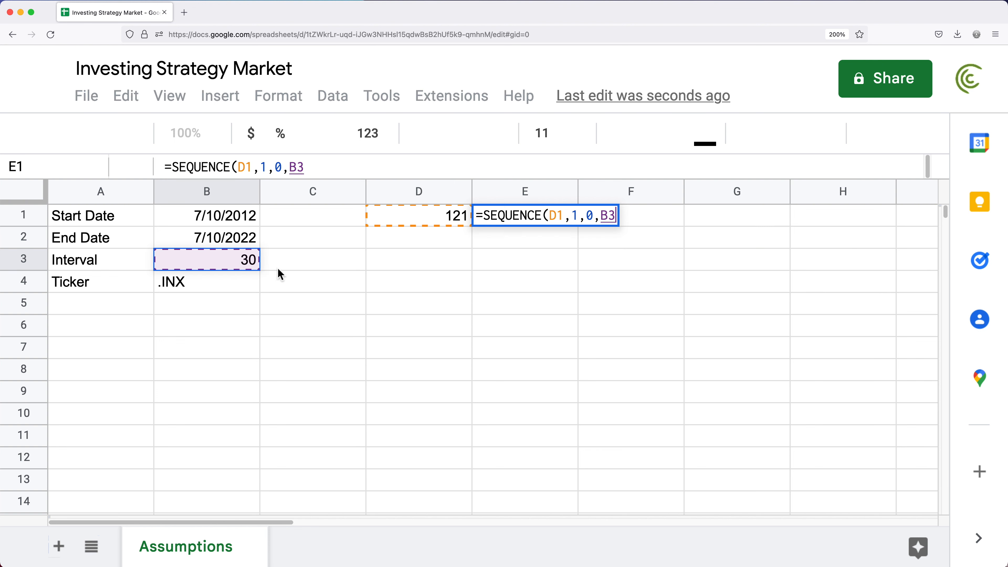
{"action": "type", "text": ")"}
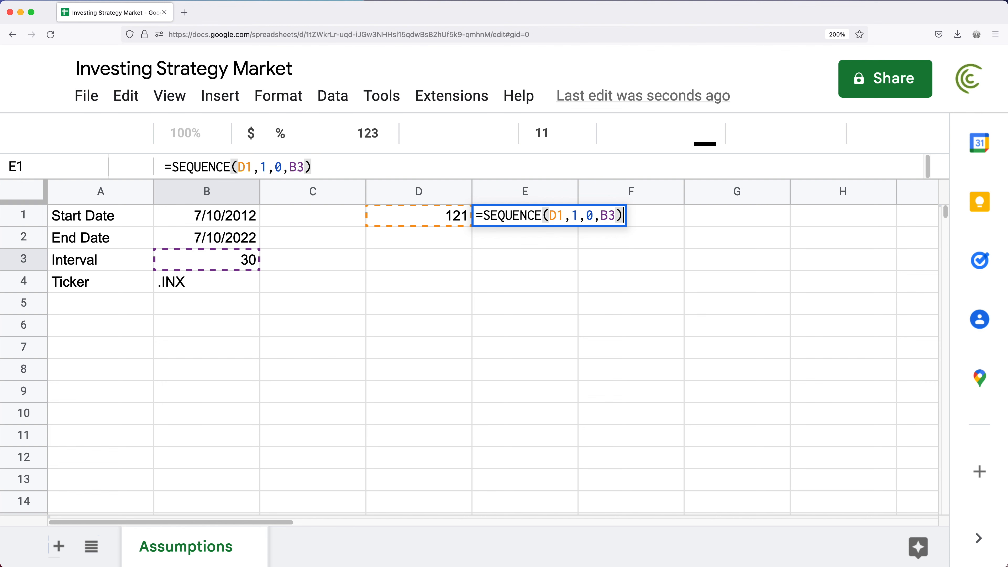
{"action": "key", "text": "Return"}
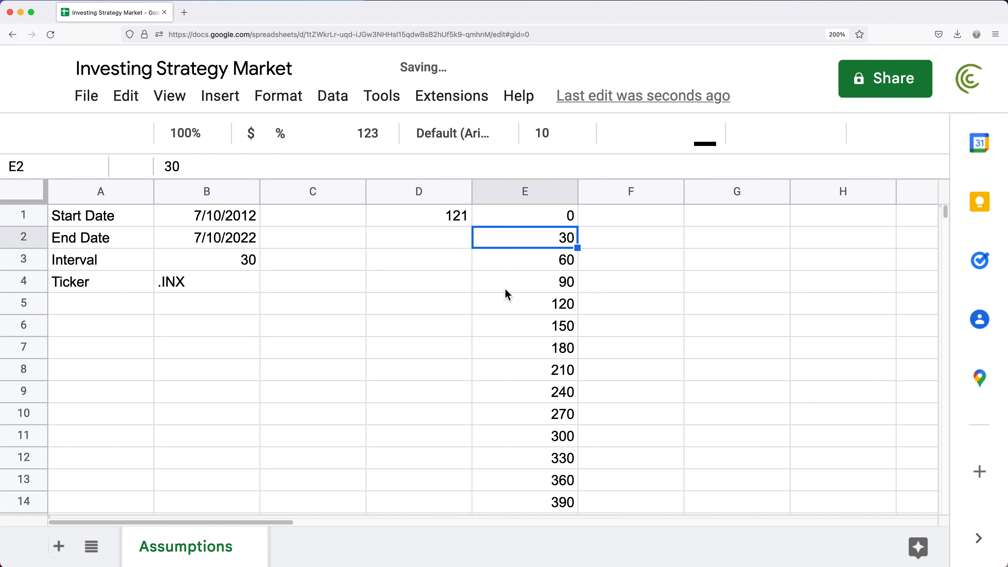
Examine the generated offsets in column E down to the last row and compare their number with the interval count in D1
{"action": "left_click", "coordinate": [532, 220]}
{"action": "left_click", "coordinate": [530, 238]}
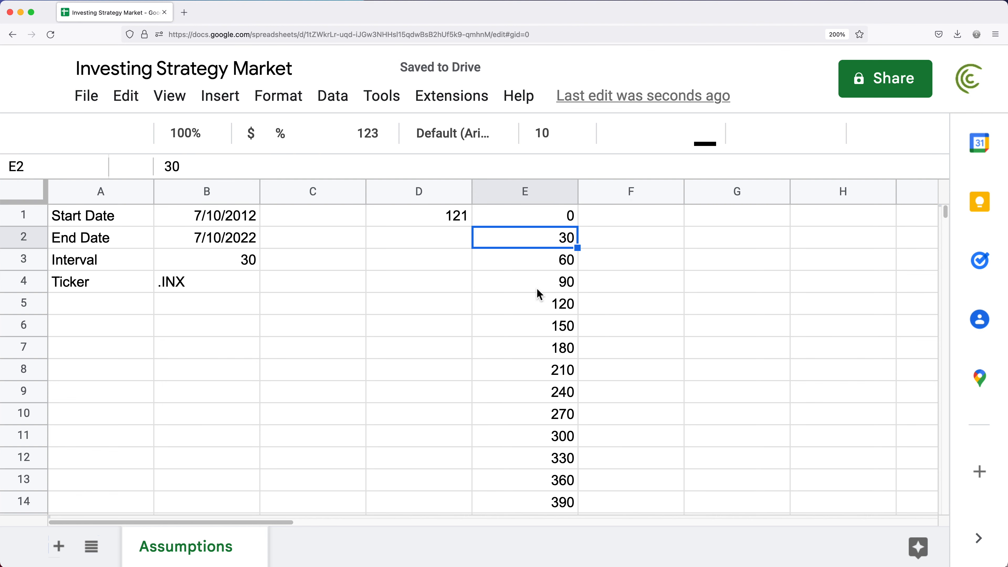
{"action": "left_click", "coordinate": [546, 264]}
{"action": "left_click", "coordinate": [553, 287]}
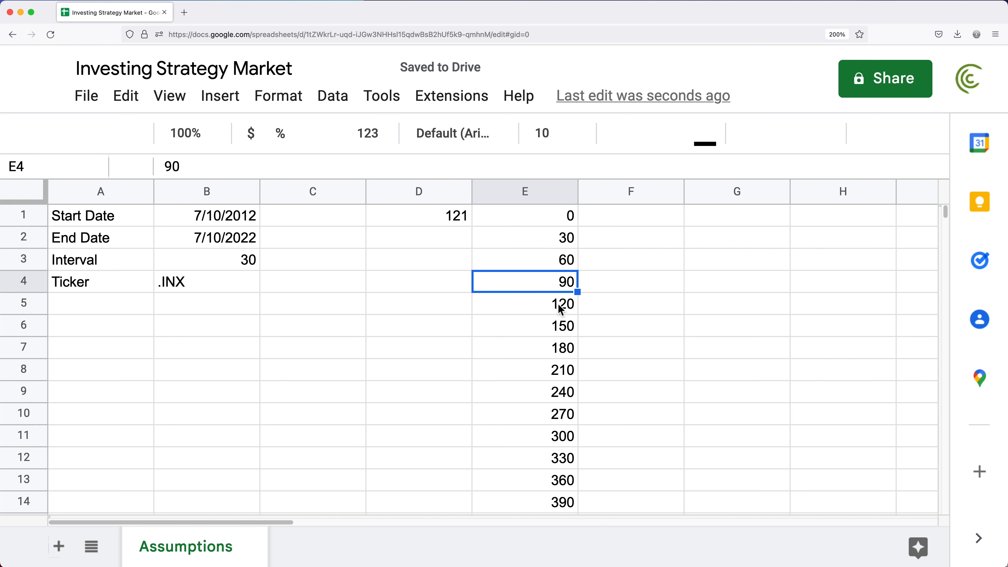
{"action": "left_click", "coordinate": [560, 307]}
{"action": "left_click", "coordinate": [561, 330]}
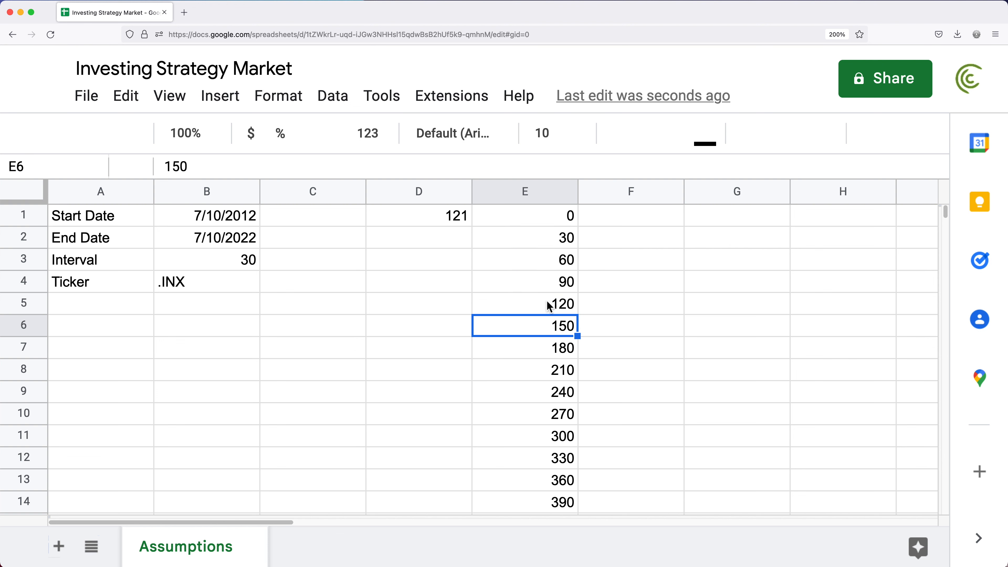
{"action": "left_click", "coordinate": [544, 223]}
{"action": "scroll", "coordinate": [544, 228], "scroll_direction": "down", "scroll_amount": 15}
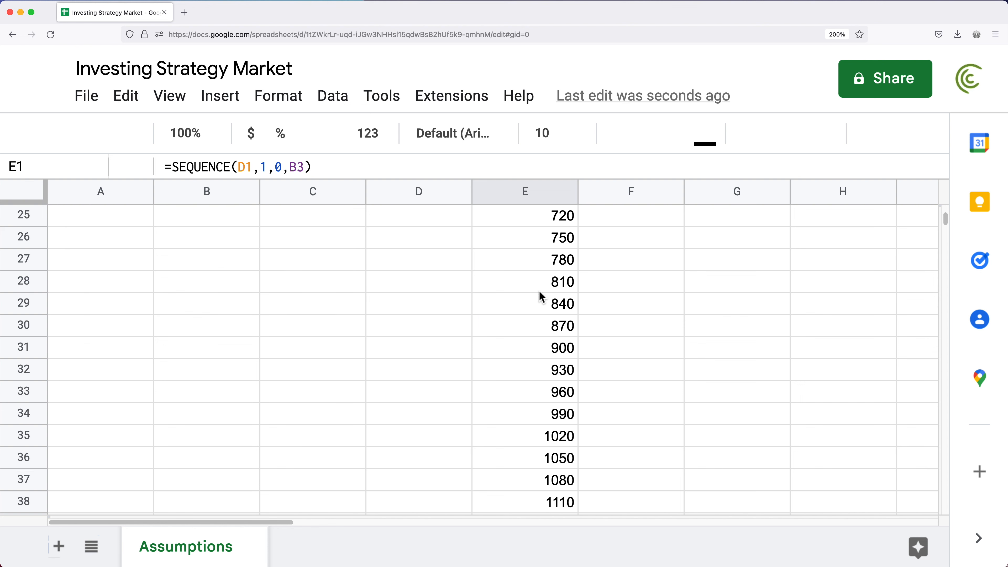
{"action": "scroll", "coordinate": [532, 375], "scroll_direction": "down", "scroll_amount": 20}
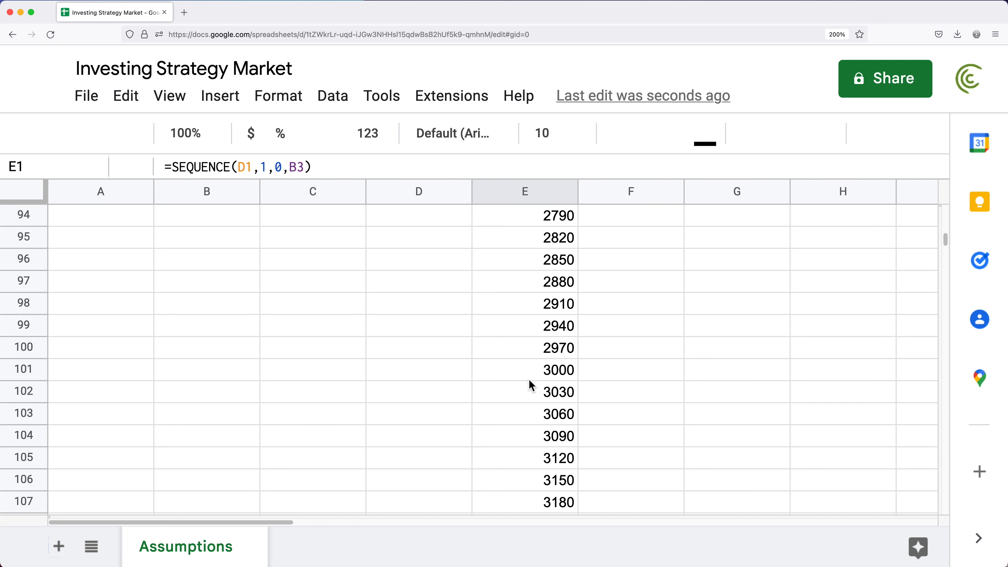
{"action": "scroll", "coordinate": [532, 391], "scroll_direction": "up", "scroll_amount": 6}
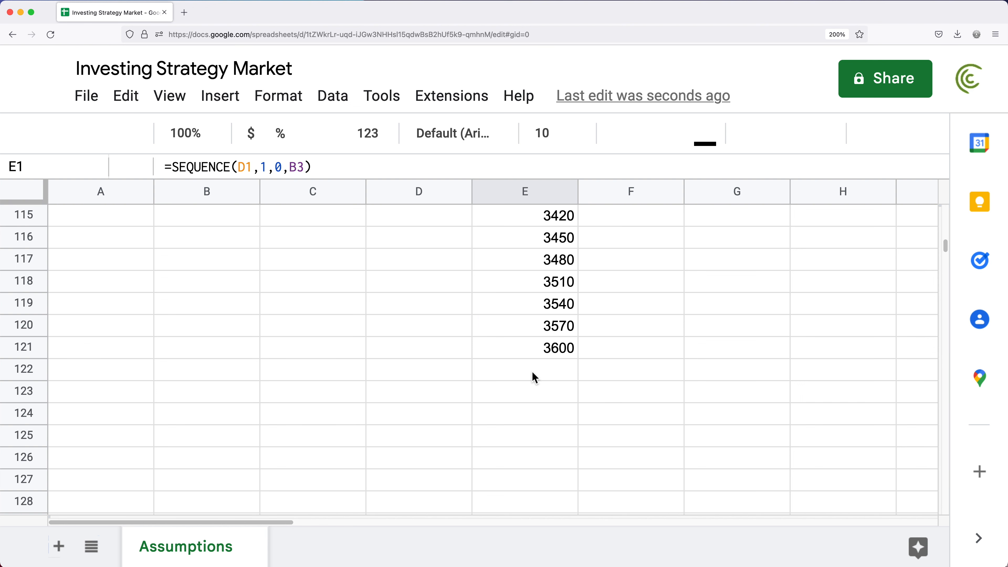
{"action": "left_click", "coordinate": [540, 351]}
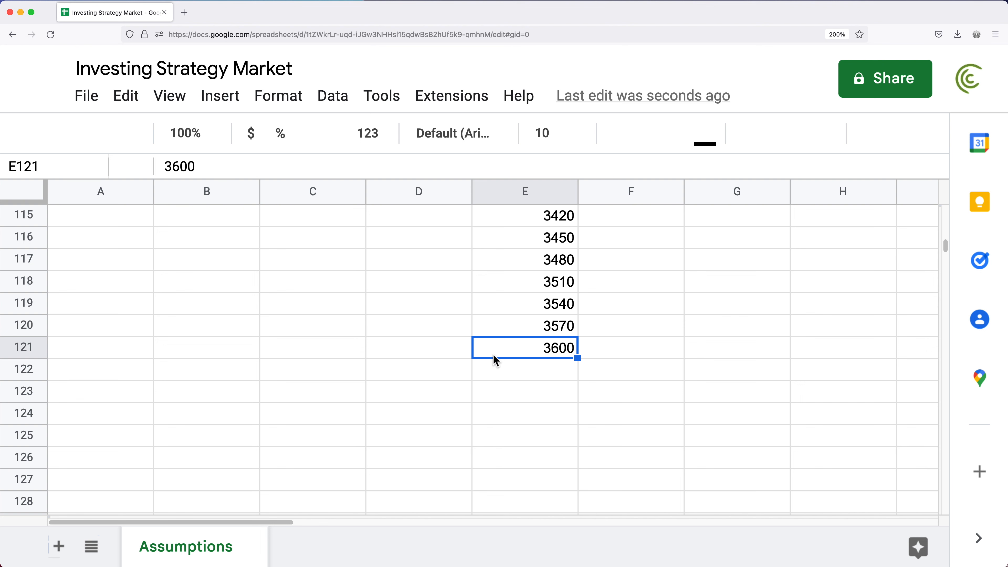
{"action": "left_click", "coordinate": [37, 349]}
{"action": "scroll", "coordinate": [643, 270], "scroll_direction": "up", "scroll_amount": 20}
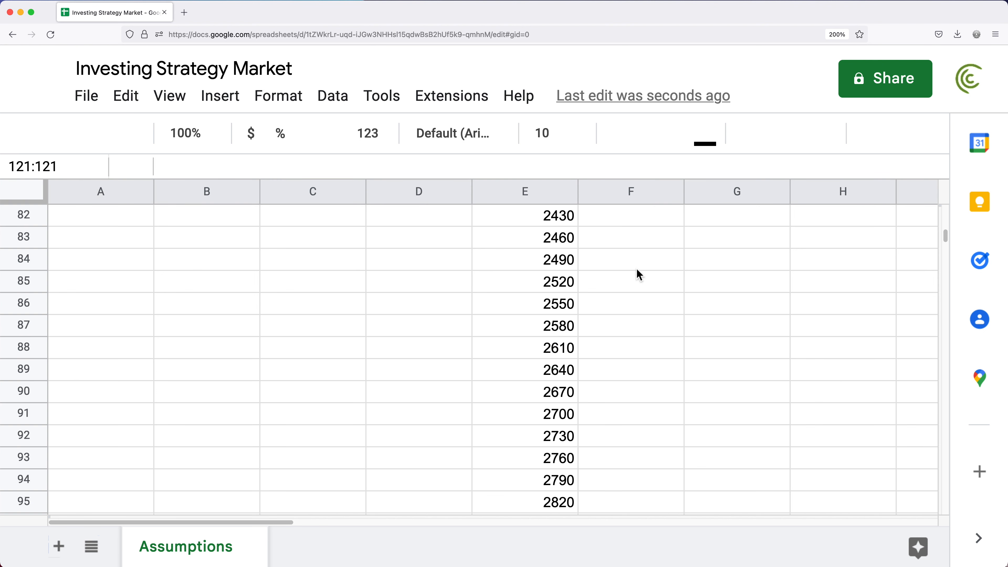
{"action": "left_click", "coordinate": [467, 219]}
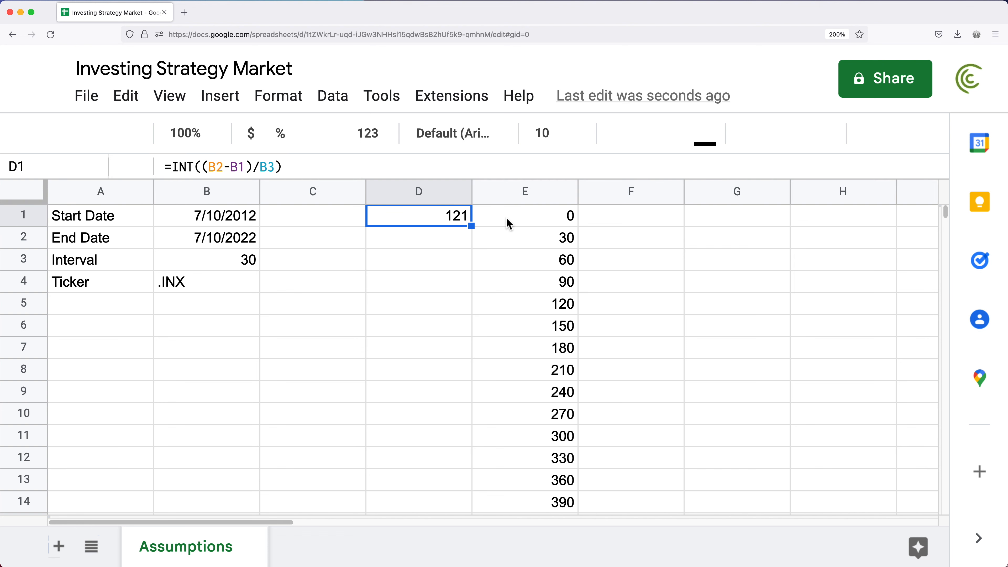
{"action": "left_click_drag", "start_coordinate": [547, 218], "coordinate": [575, 457]}
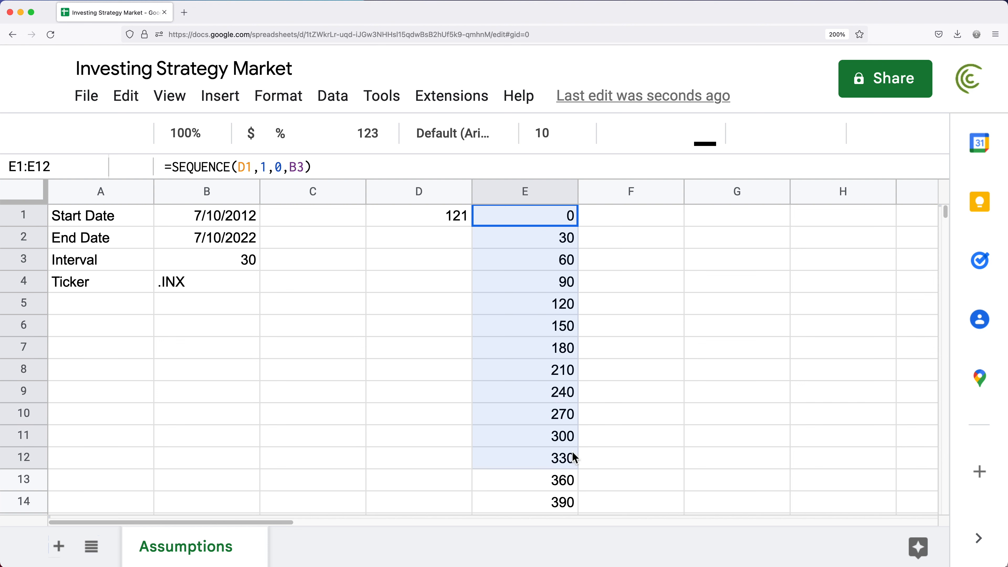
{"action": "left_click", "coordinate": [547, 219]}
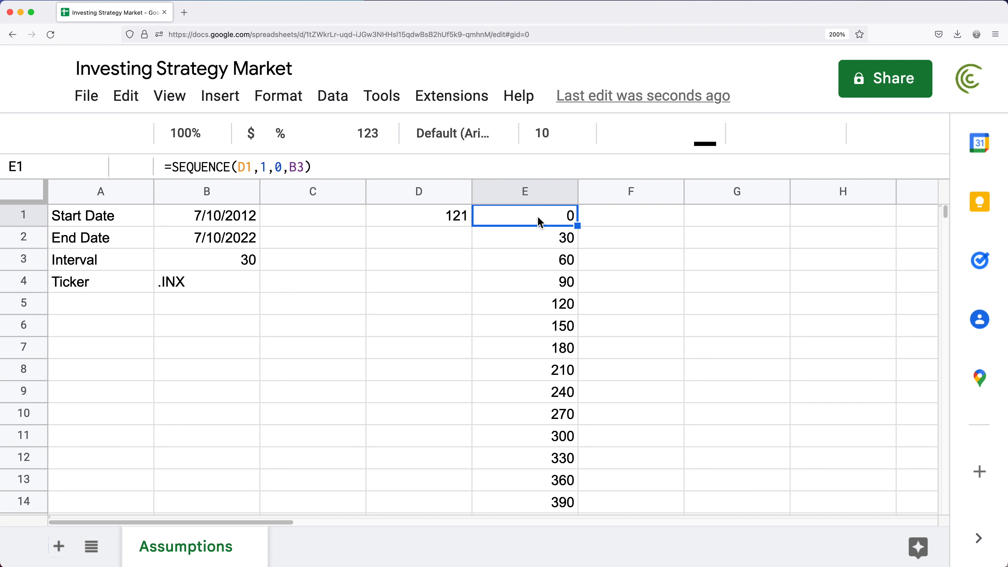
Add the start date to the offsets by changing E1 to =ArrayFormula(SEQUENCE(D1,1,0,B3)+B1)
{"action": "left_click", "coordinate": [207, 220]}
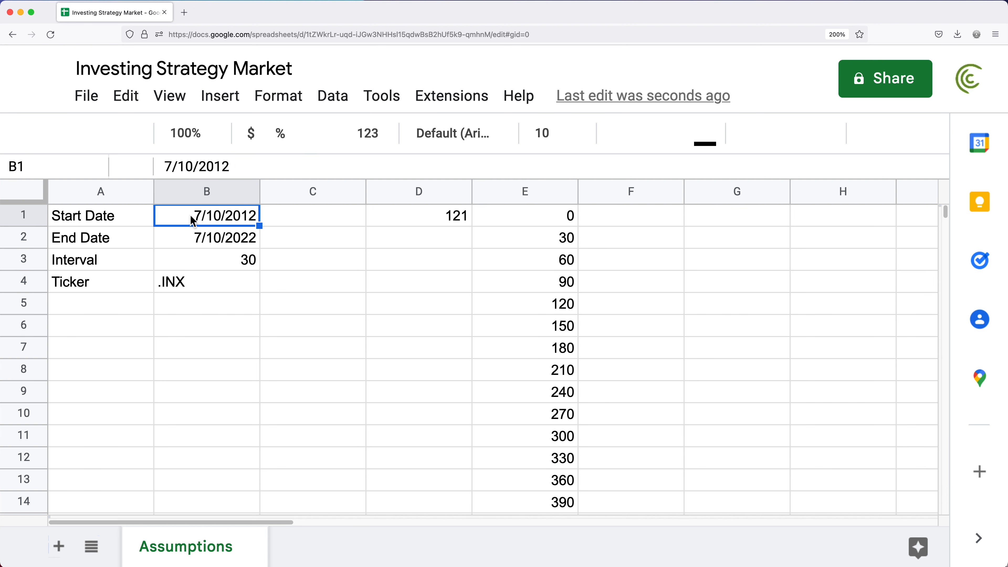
{"action": "left_click", "coordinate": [544, 219]}
{"action": "left_click", "coordinate": [207, 219]}
{"action": "left_click", "coordinate": [508, 244]}
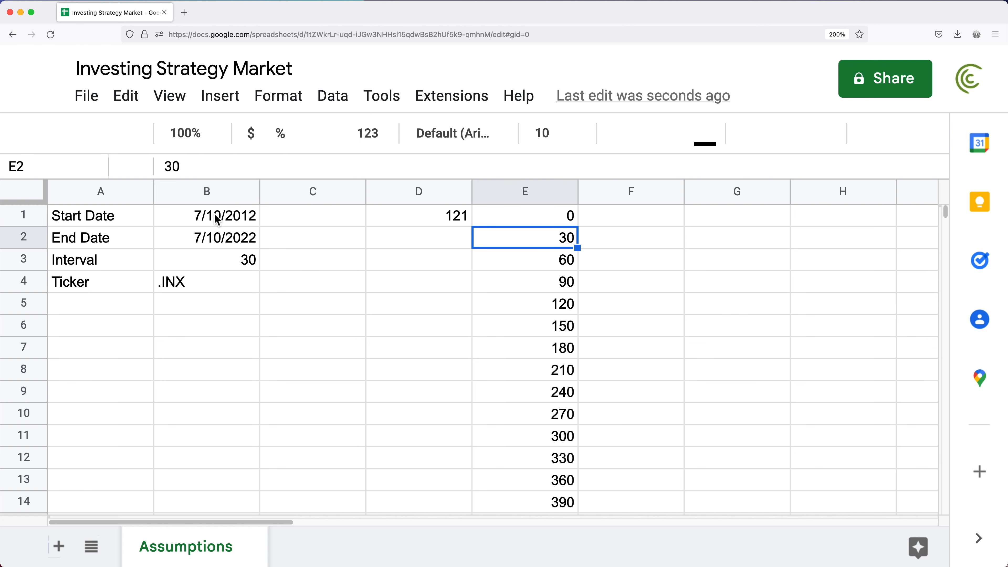
{"action": "left_click", "coordinate": [220, 221]}
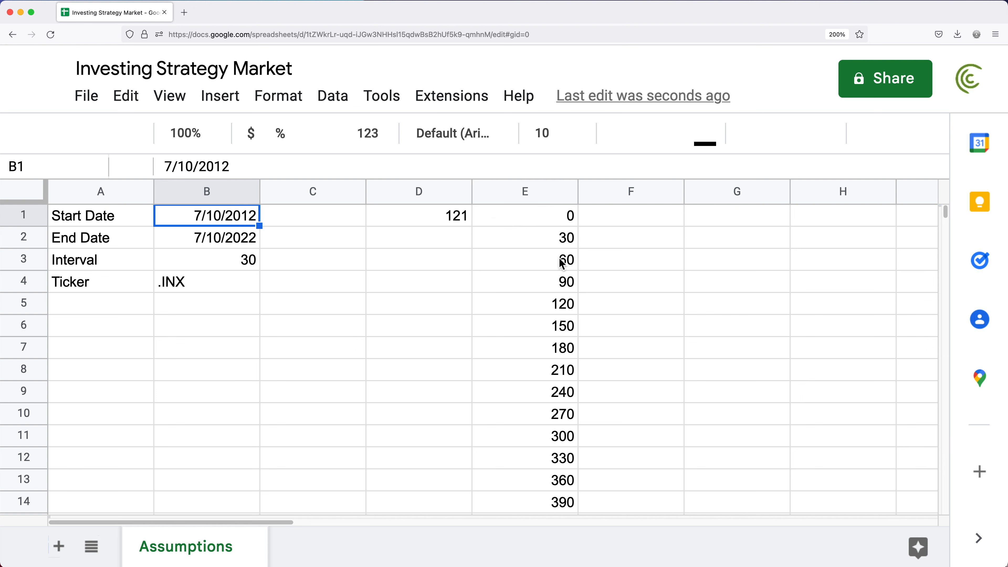
{"action": "double_click", "coordinate": [513, 221]}
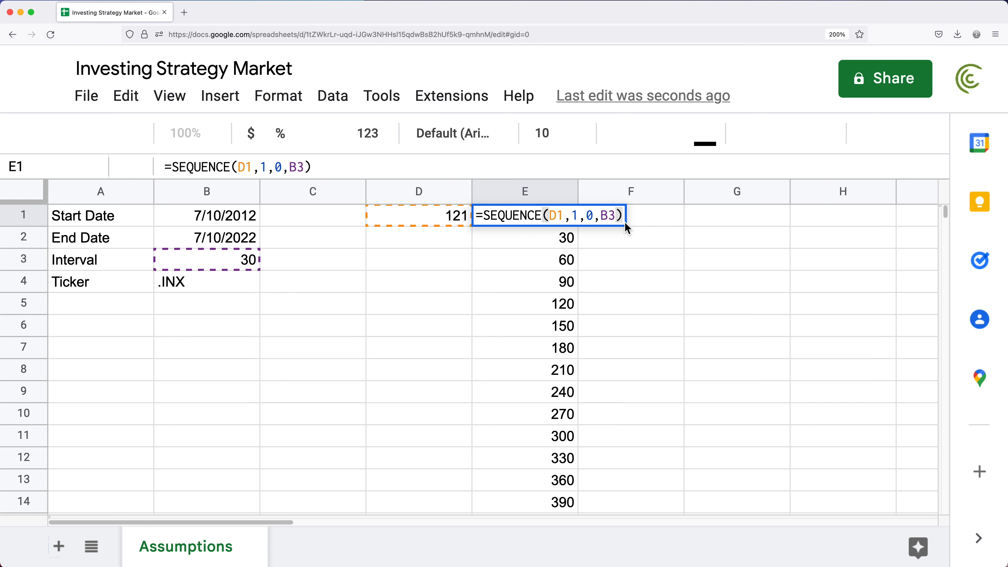
{"action": "type", "text": "+"}
{"action": "left_click", "coordinate": [200, 221]}
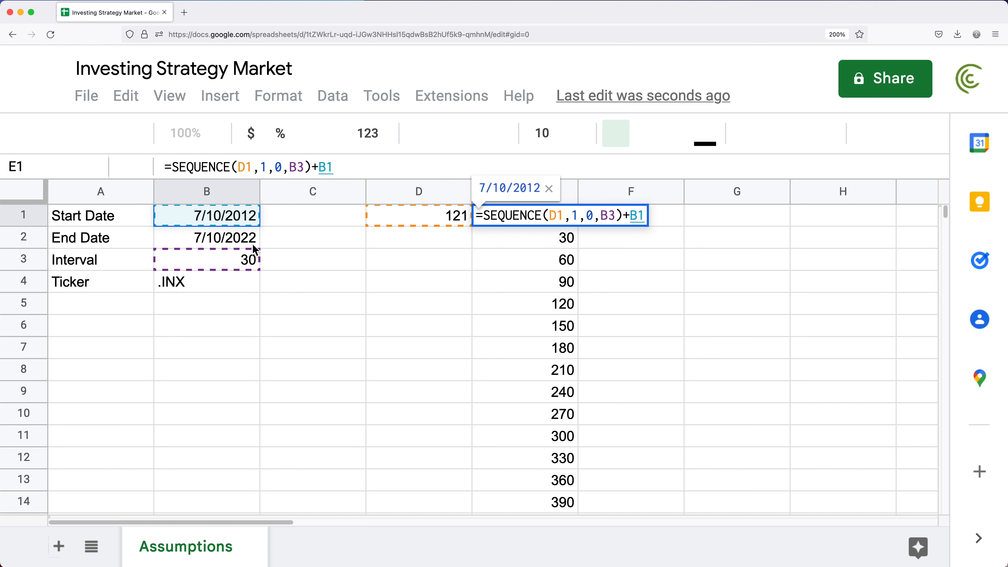
{"action": "key", "text": "super+shift+Return"}
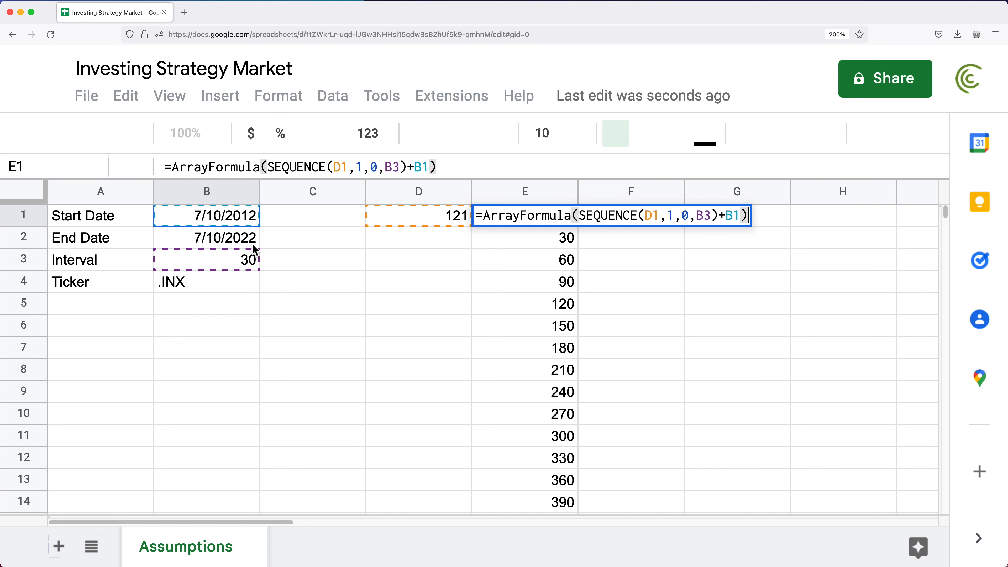
{"action": "key", "text": "Return"}
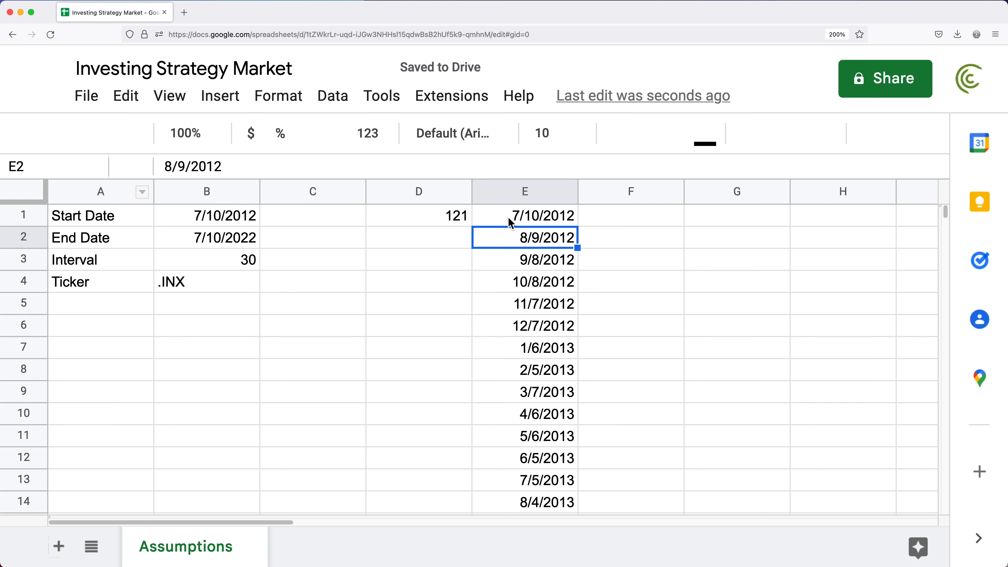
Compare the spacing of the first dates in column E with the interval in B3
{"action": "left_click", "coordinate": [527, 216]}
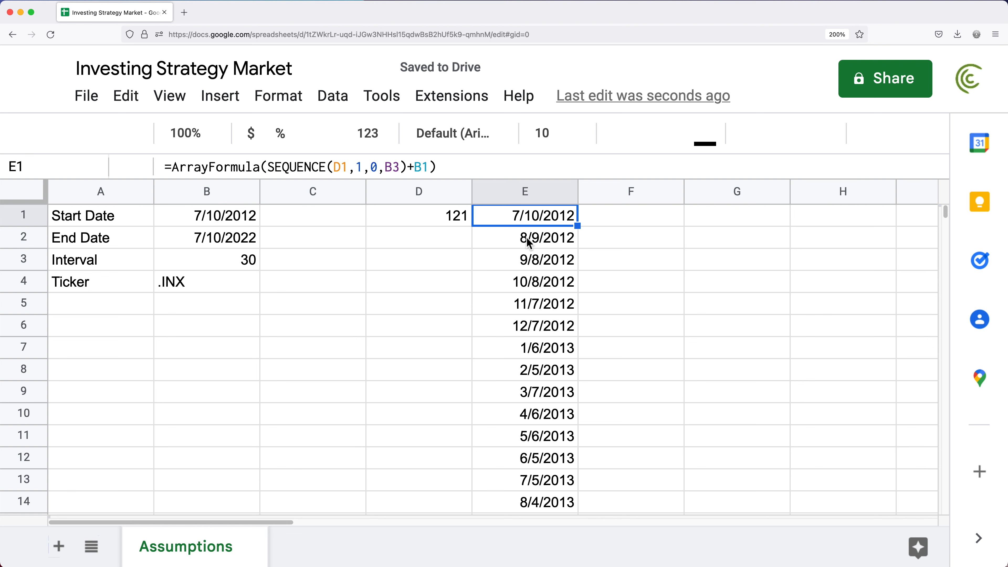
{"action": "left_click", "coordinate": [534, 243]}
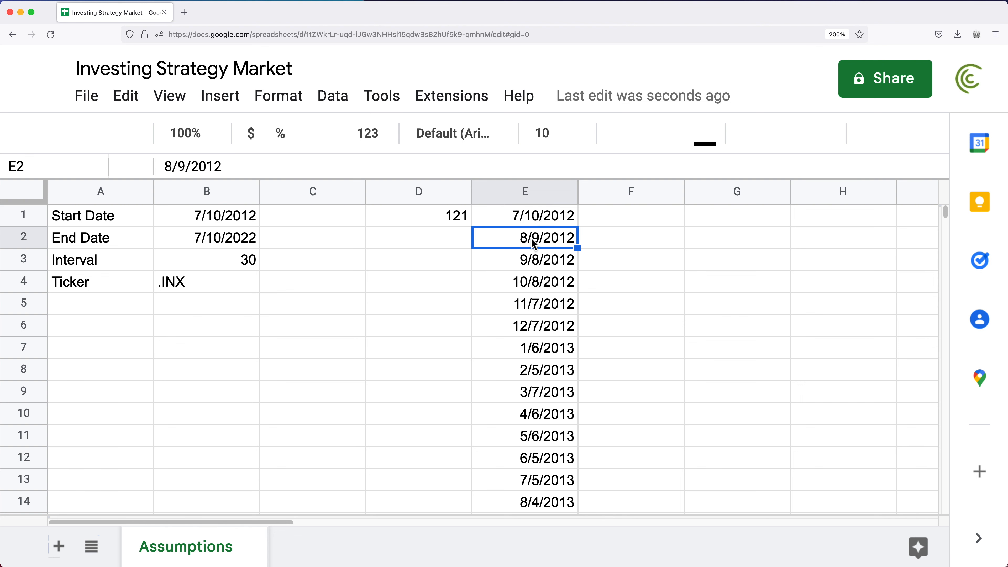
{"action": "left_click", "coordinate": [245, 265]}
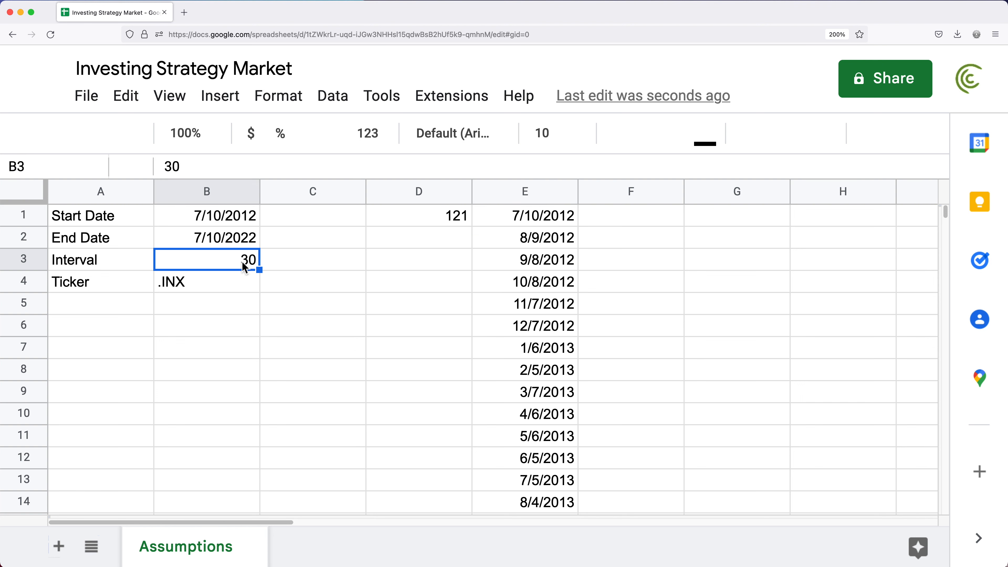
{"action": "left_click", "coordinate": [537, 266]}
{"action": "left_click", "coordinate": [533, 288]}
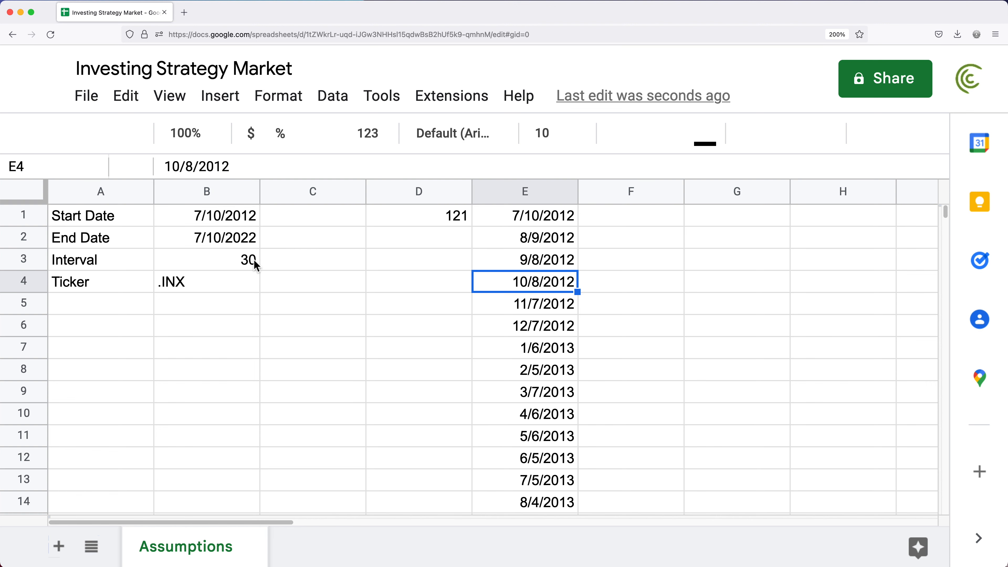
Test a weekly schedule by setting the interval in B3 to 7
{"action": "left_click", "coordinate": [242, 266]}
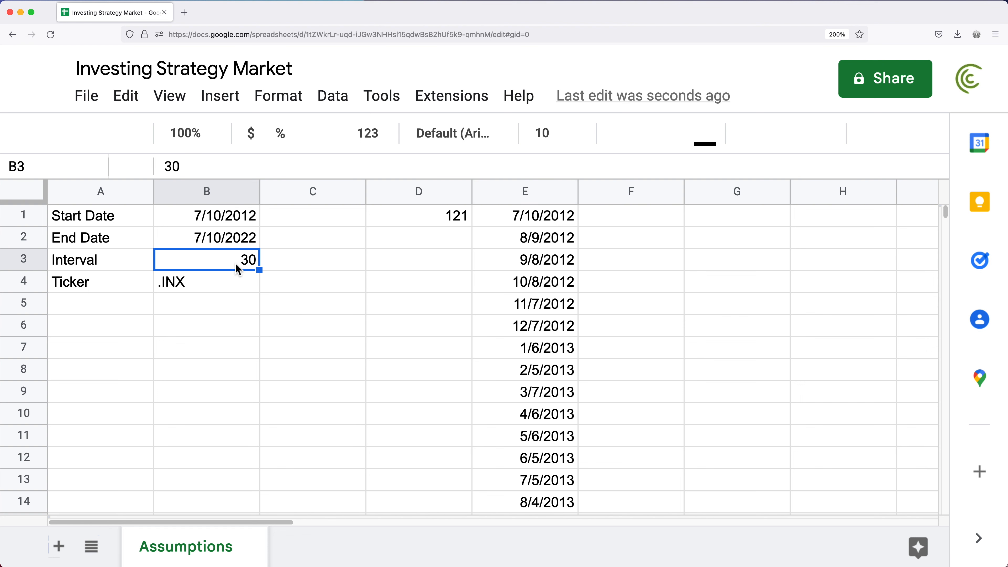
{"action": "type", "text": "7"}
{"action": "key", "text": "Return"}
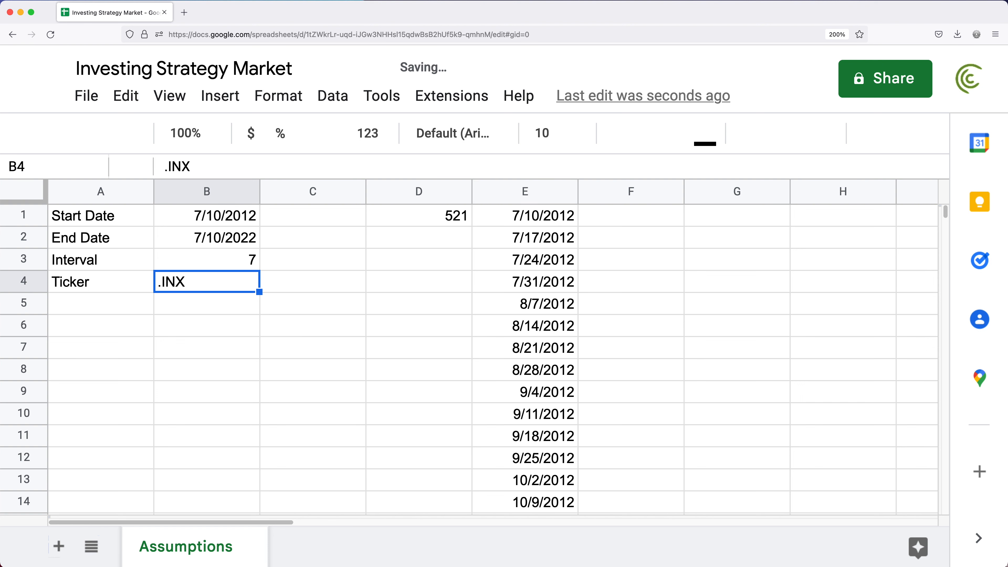
Examine the weekly dates in column E down to the last row and the interval count in D1
{"action": "left_click_drag", "start_coordinate": [542, 222], "coordinate": [546, 282]}
{"action": "left_click", "coordinate": [543, 223]}
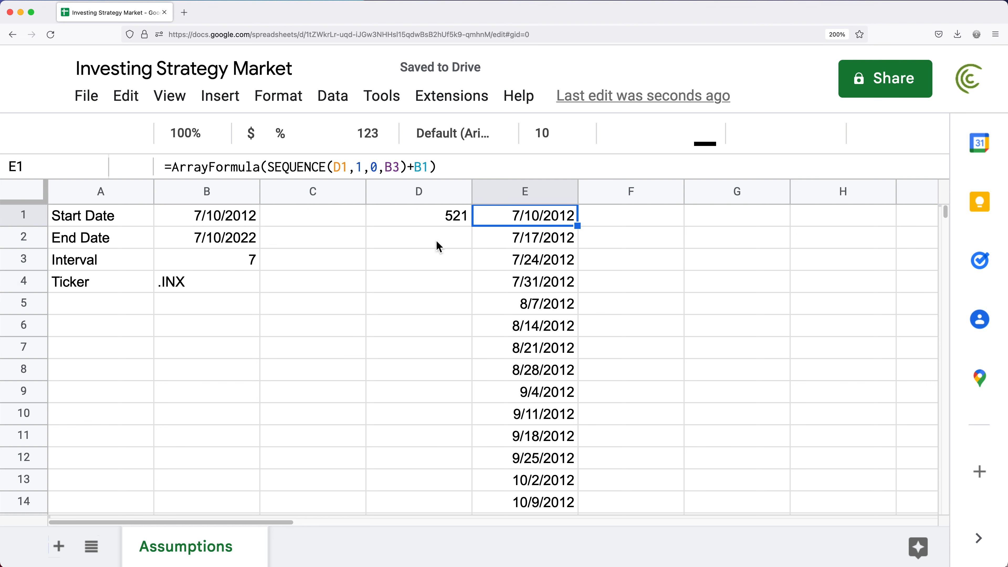
{"action": "left_click", "coordinate": [437, 220]}
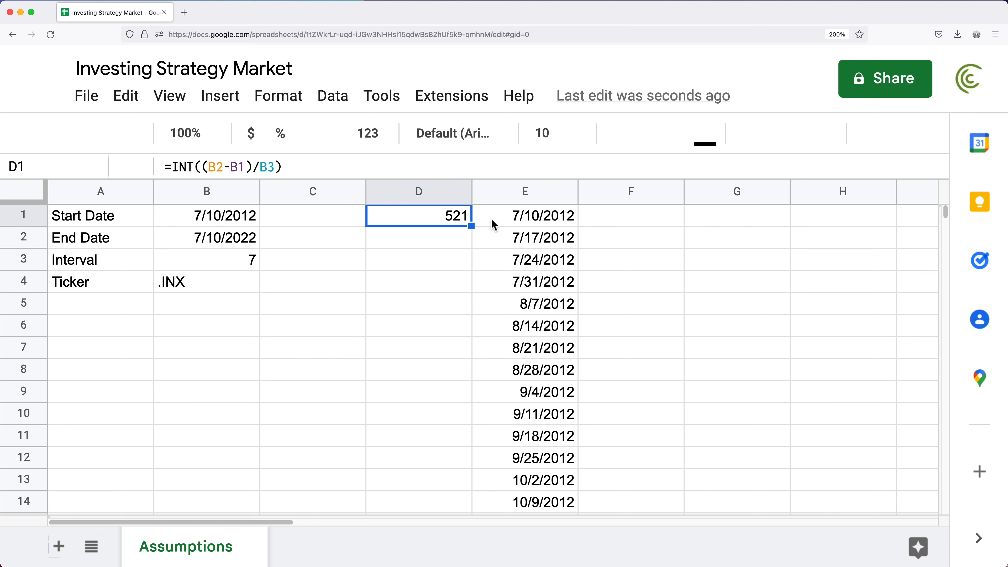
{"action": "left_click", "coordinate": [534, 223]}
{"action": "key", "text": "super+Down"}
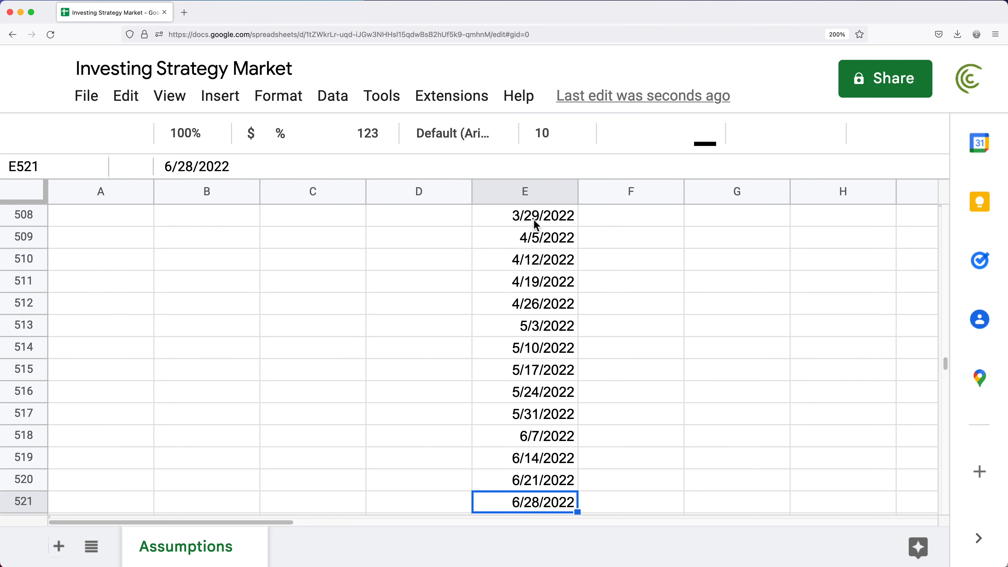
{"action": "scroll", "coordinate": [587, 417], "scroll_direction": "down", "scroll_amount": 2}
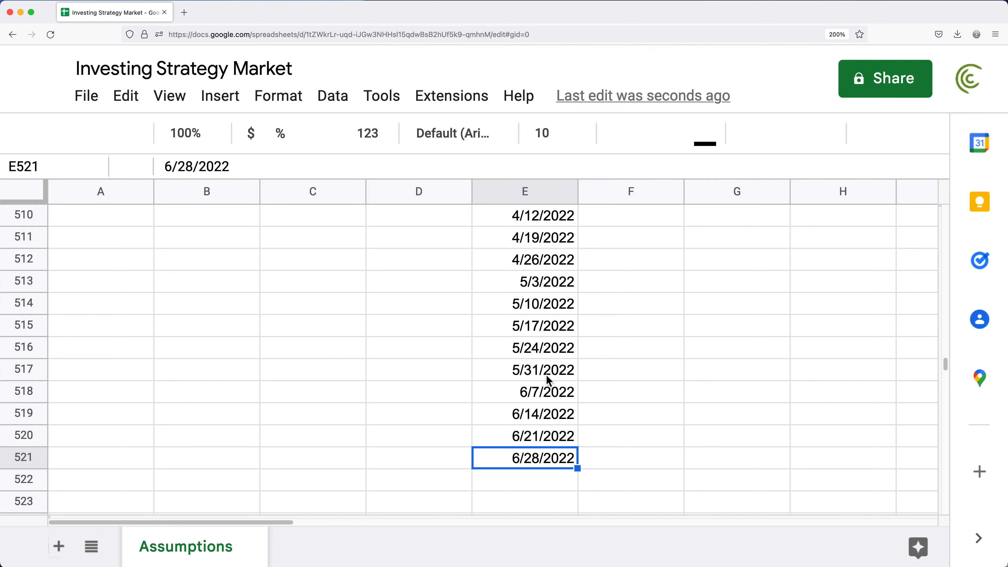
{"action": "key", "text": "super+Up"}
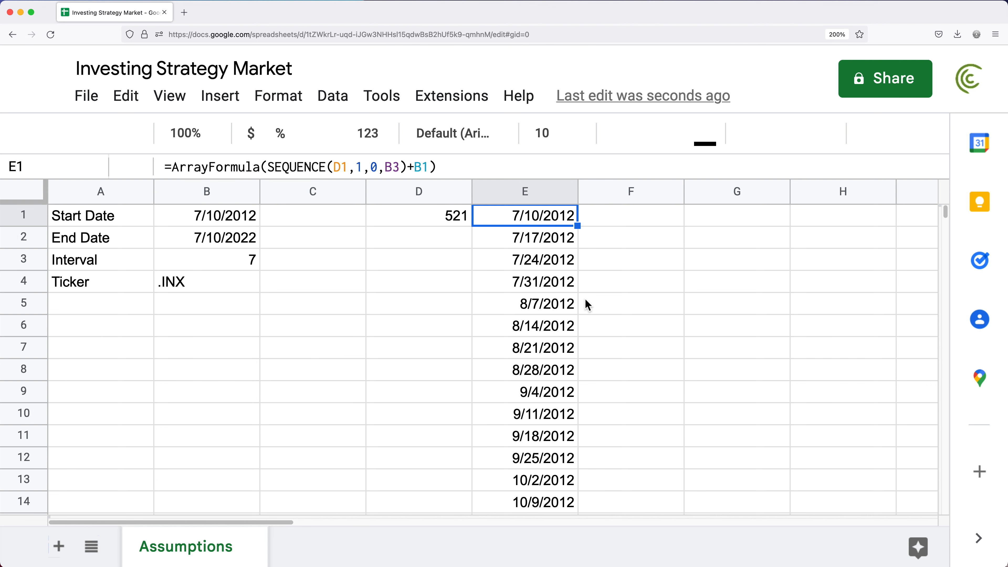
Set the interval in B3 to 30
{"action": "left_click", "coordinate": [252, 260]}
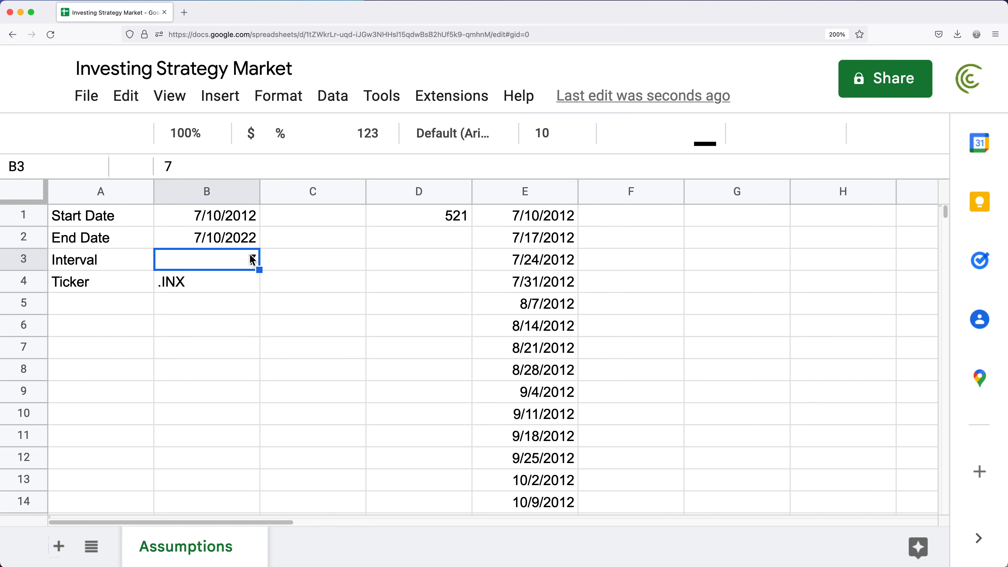
{"action": "type", "text": "30"}
{"action": "key", "text": "Return"}
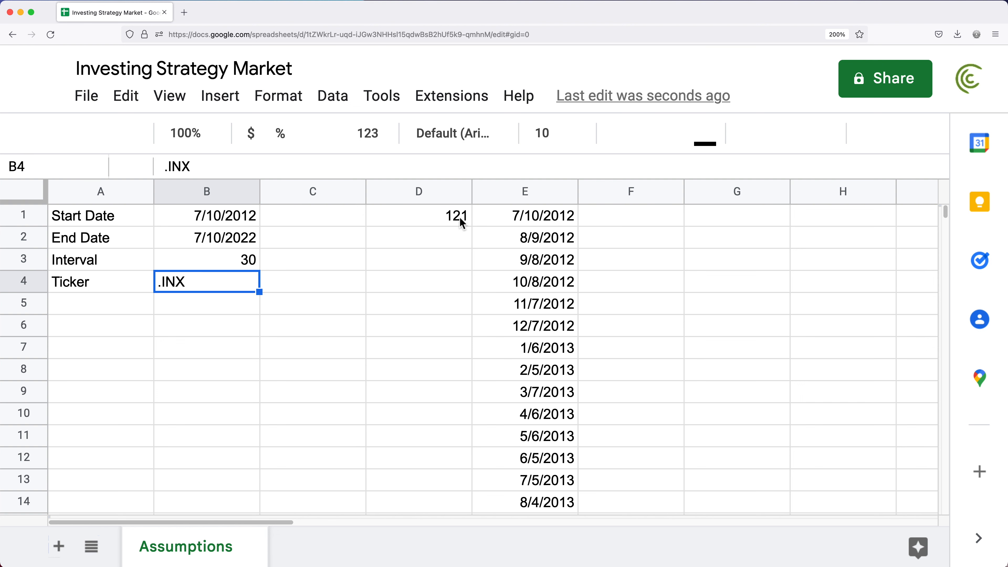
Move the interval count formula from D1 to B5, below the ticker
{"action": "left_click", "coordinate": [462, 222]}
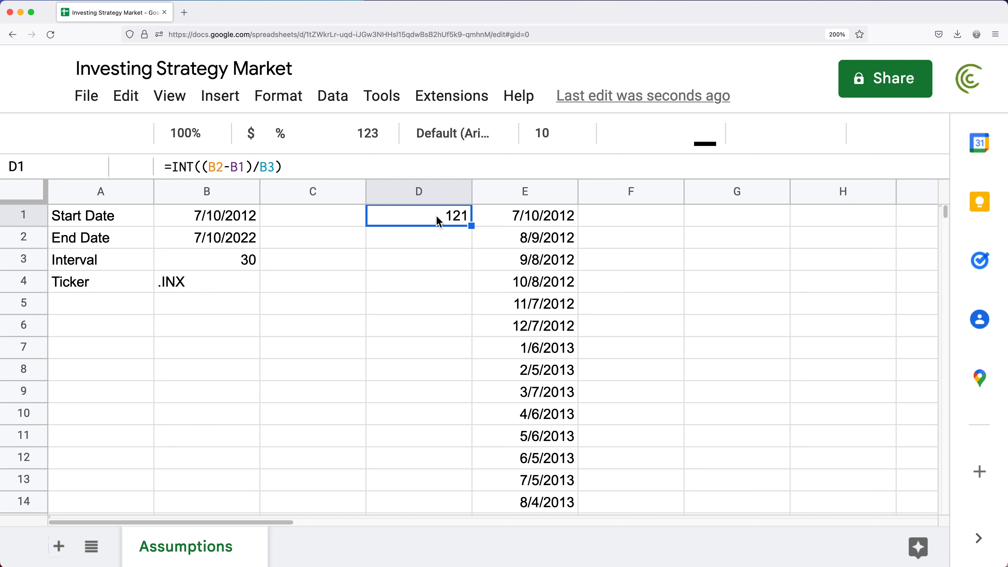
{"action": "key", "text": "super+c"}
{"action": "left_click", "coordinate": [214, 302]}
{"action": "key", "text": "super+v"}
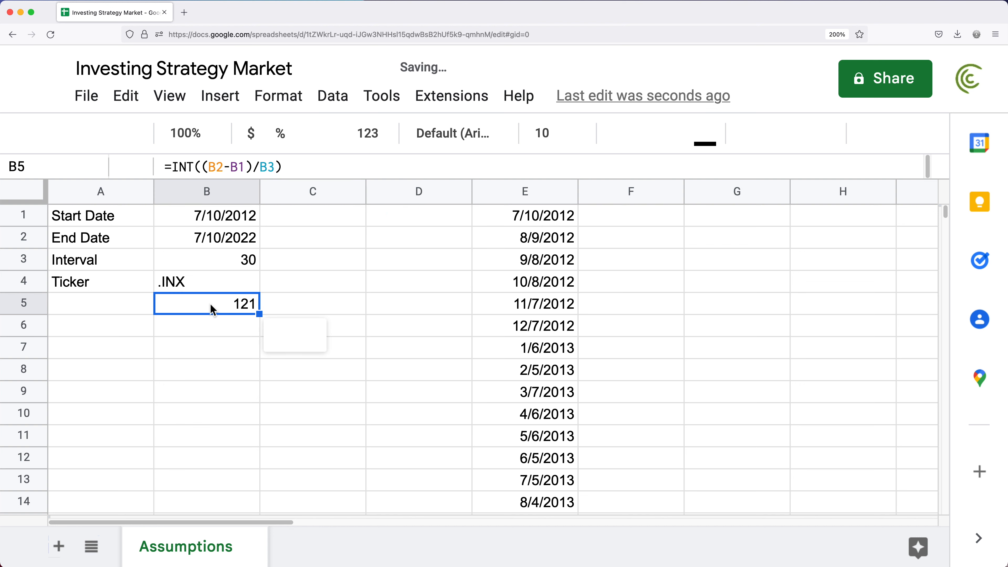
Label A5 "Number of Investments" and widen column A to fit the text
{"action": "left_click", "coordinate": [100, 313]}
{"action": "type", "text": "Number of Investments"}
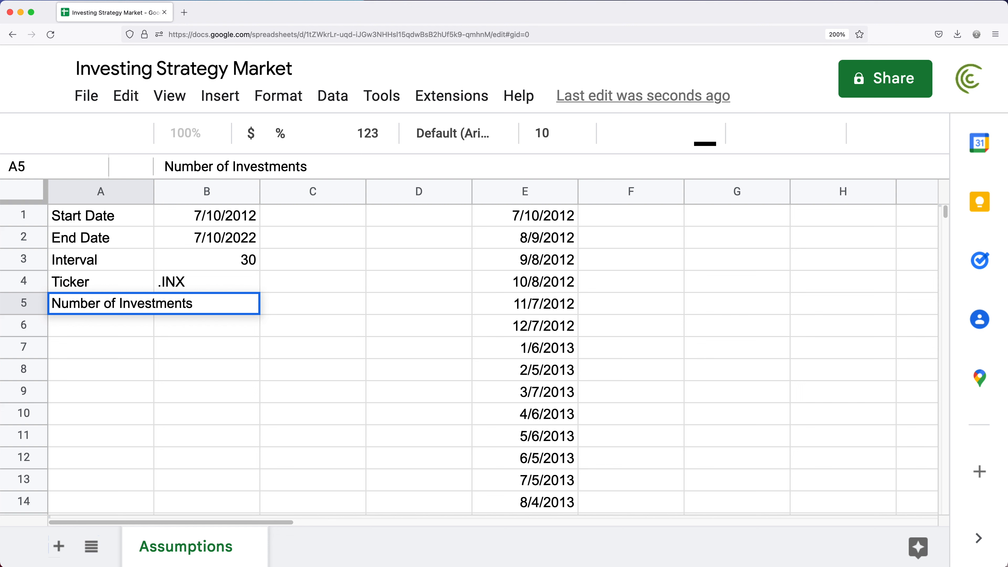
{"action": "key", "text": "Return"}
{"action": "left_click_drag", "start_coordinate": [158, 188], "coordinate": [216, 192]}
Fill the Number of Investments row, A5:B5, with light gray to mark it as calculated
{"action": "left_click_drag", "start_coordinate": [191, 310], "coordinate": [313, 310]}
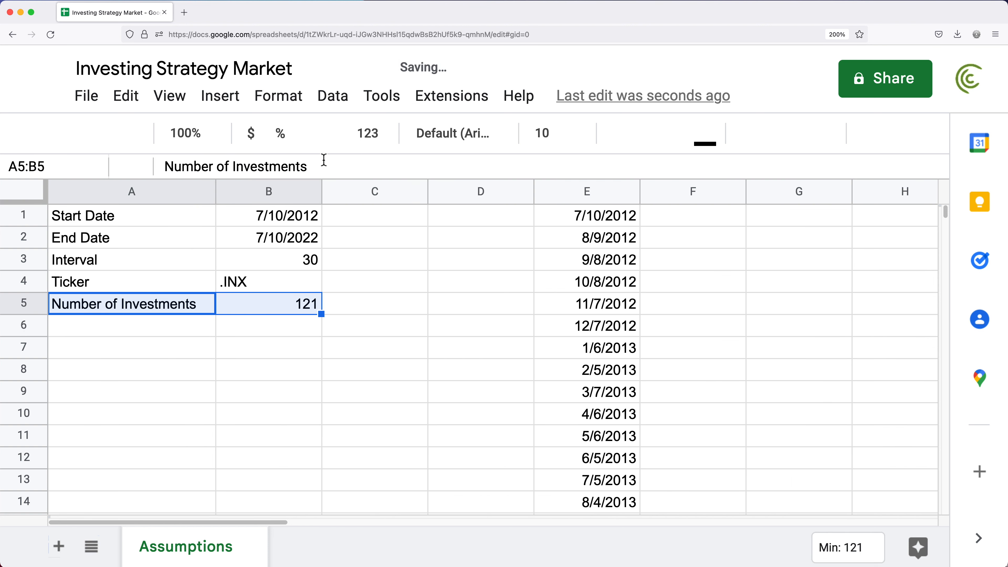
{"action": "key", "text": "super+minus"}
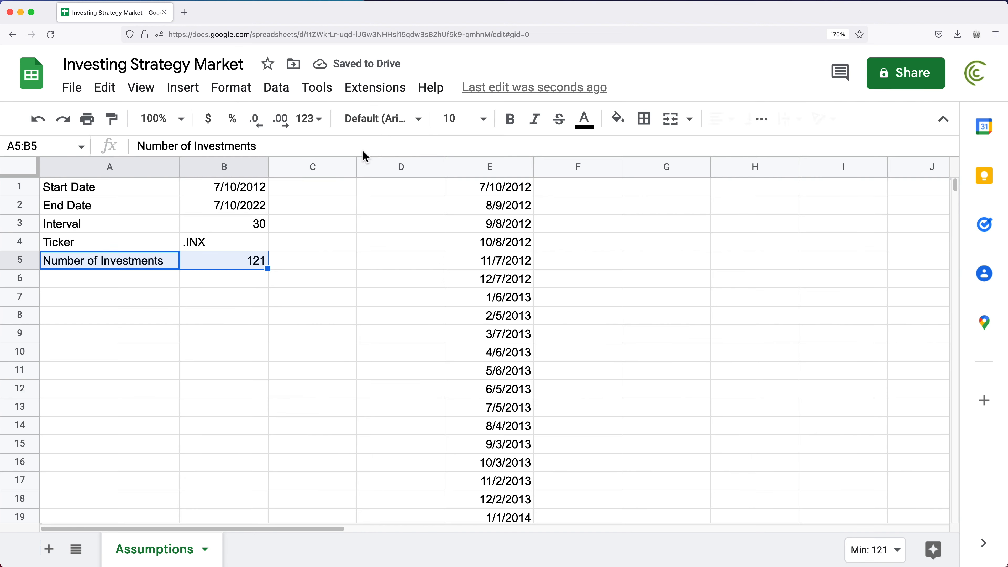
{"action": "left_click", "coordinate": [619, 119]}
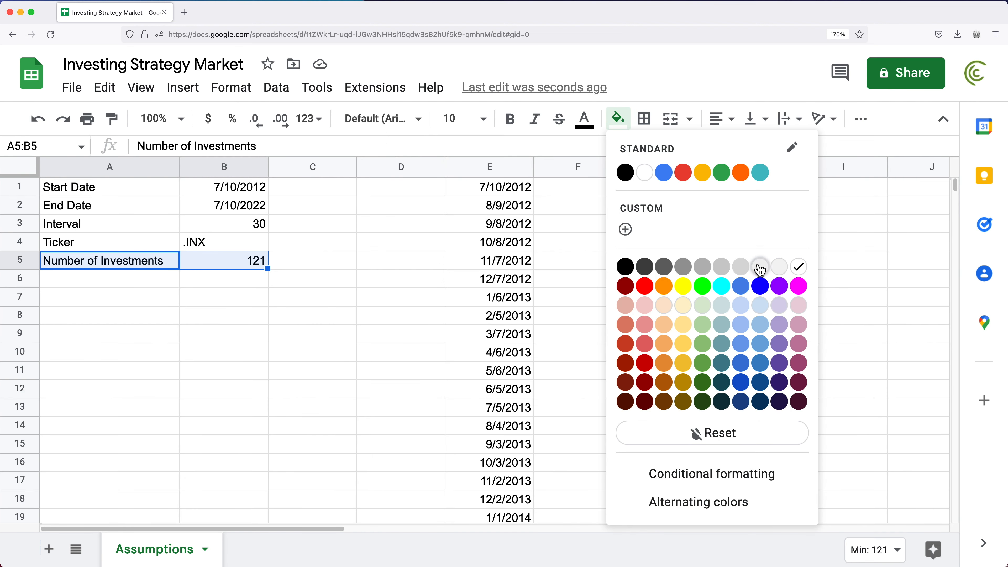
{"action": "left_click", "coordinate": [766, 269]}
{"action": "left_click", "coordinate": [409, 278]}
{"action": "left_click", "coordinate": [289, 415]}
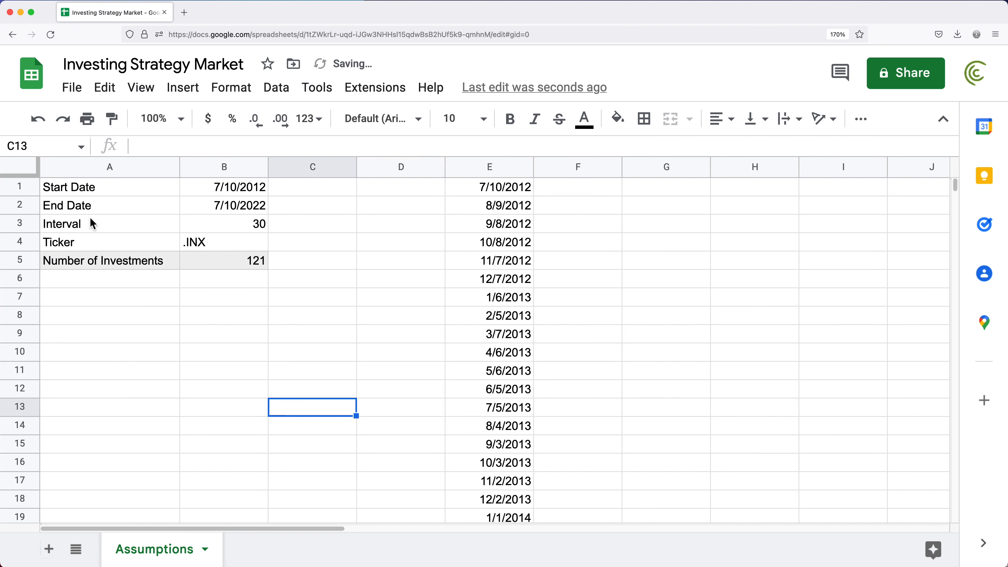
Review the date formula in E1, the Ticker row and the dates that need closing prices
{"action": "left_click", "coordinate": [398, 276]}
{"action": "left_click", "coordinate": [518, 189]}
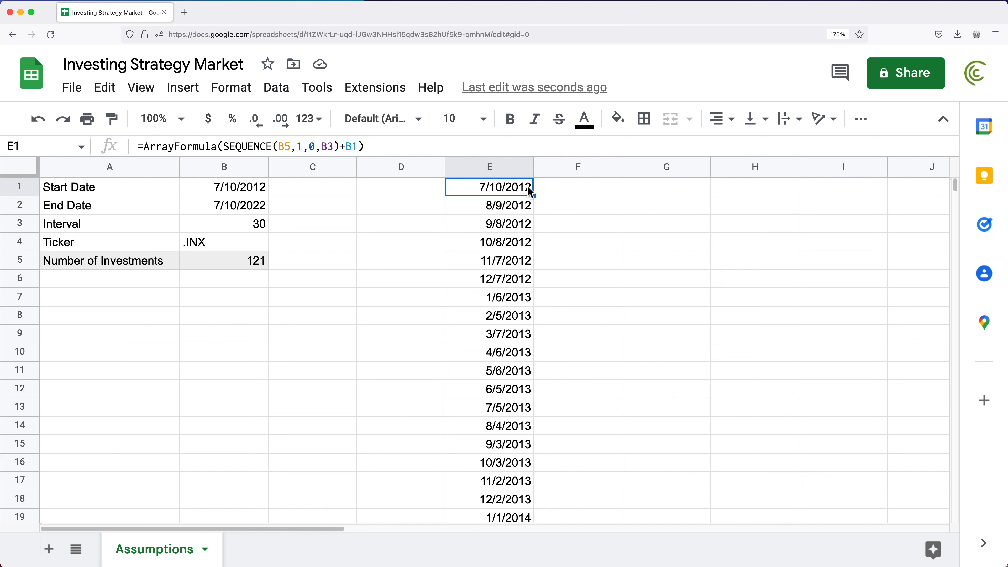
{"action": "left_click_drag", "start_coordinate": [146, 248], "coordinate": [254, 240]}
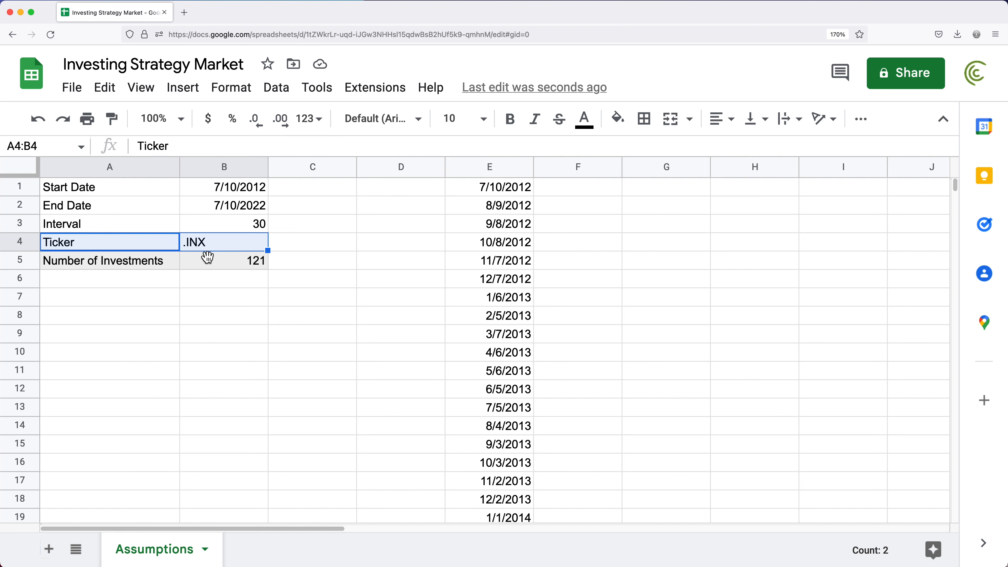
{"action": "left_click_drag", "start_coordinate": [518, 187], "coordinate": [526, 387]}
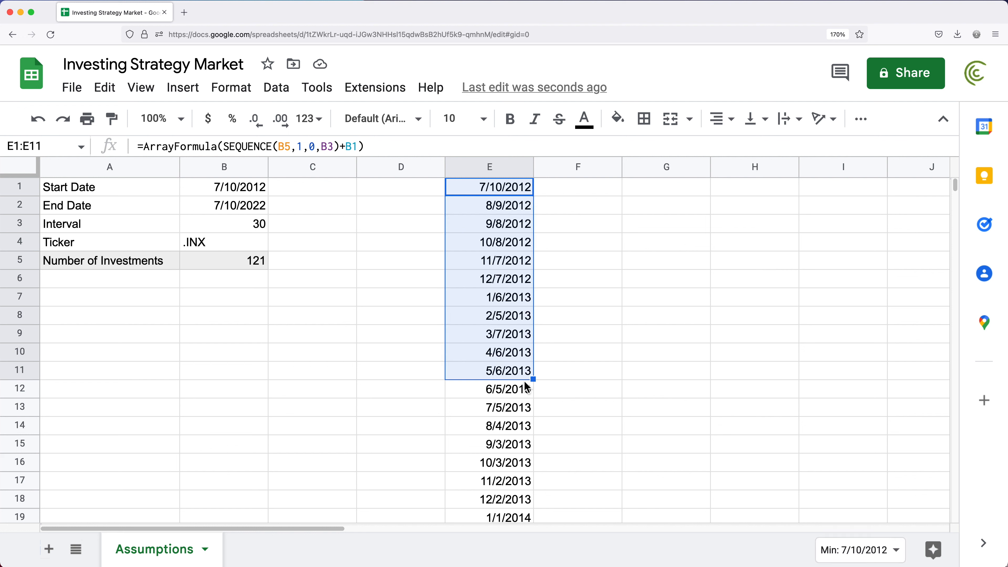
{"action": "left_click", "coordinate": [488, 194]}
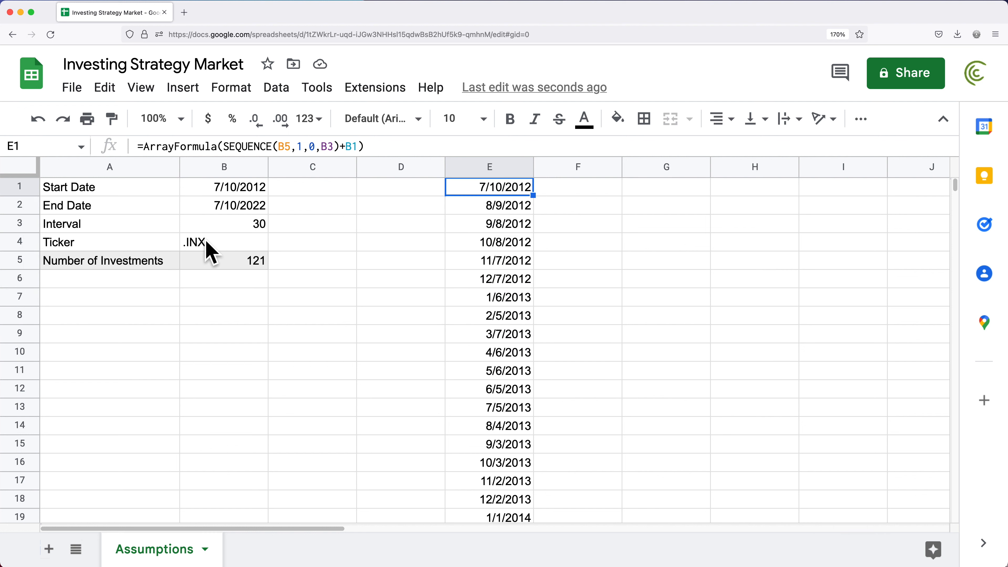
{"action": "left_click_drag", "start_coordinate": [509, 193], "coordinate": [515, 405]}
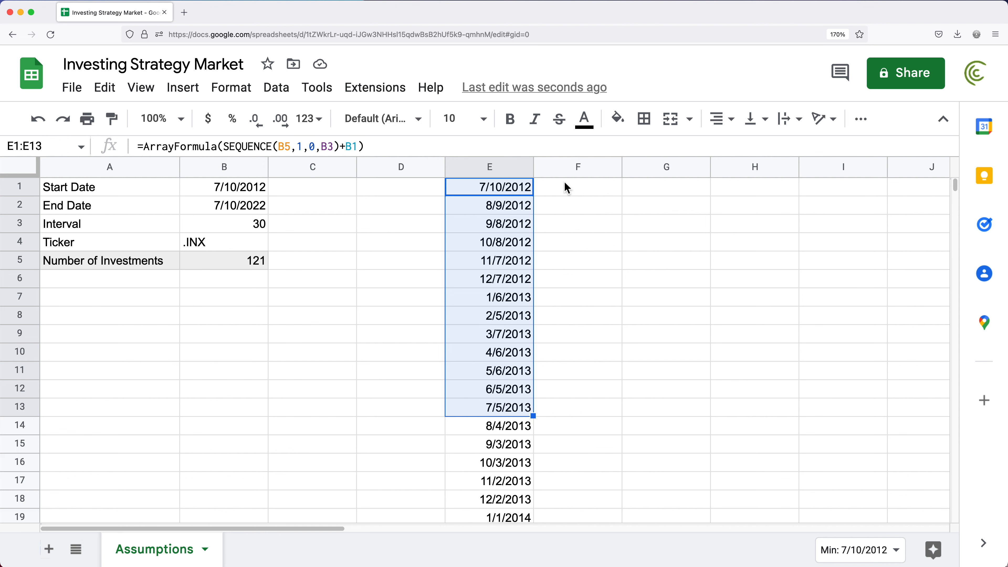
Fetch the ticker's closing price for the first investment date by entering =GOOGLEFINANCE(B4,"close",E1) in F1
{"action": "left_click", "coordinate": [569, 190]}
{"action": "type", "text": "="}
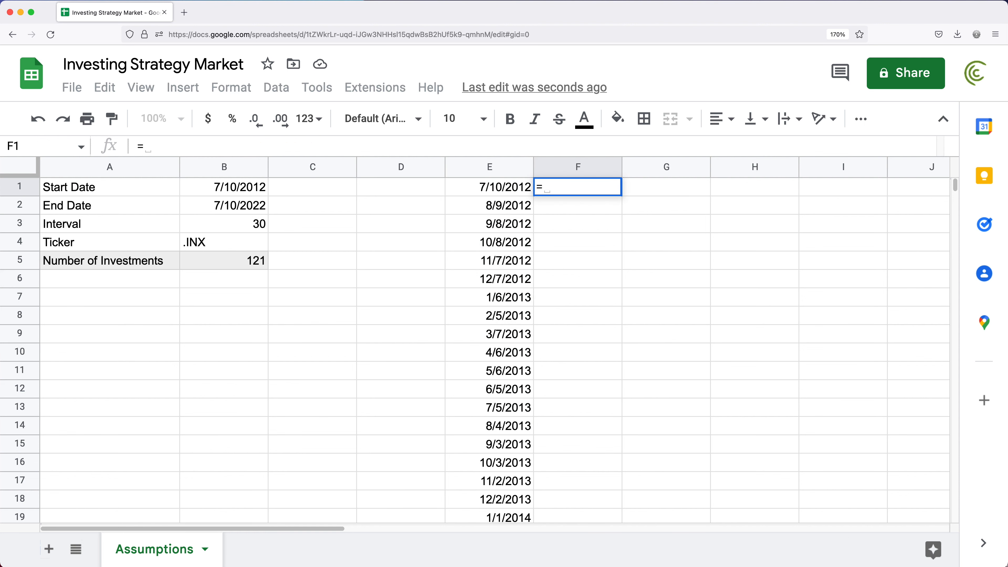
{"action": "type", "text": "GOO"}
{"action": "key", "text": "Tab"}
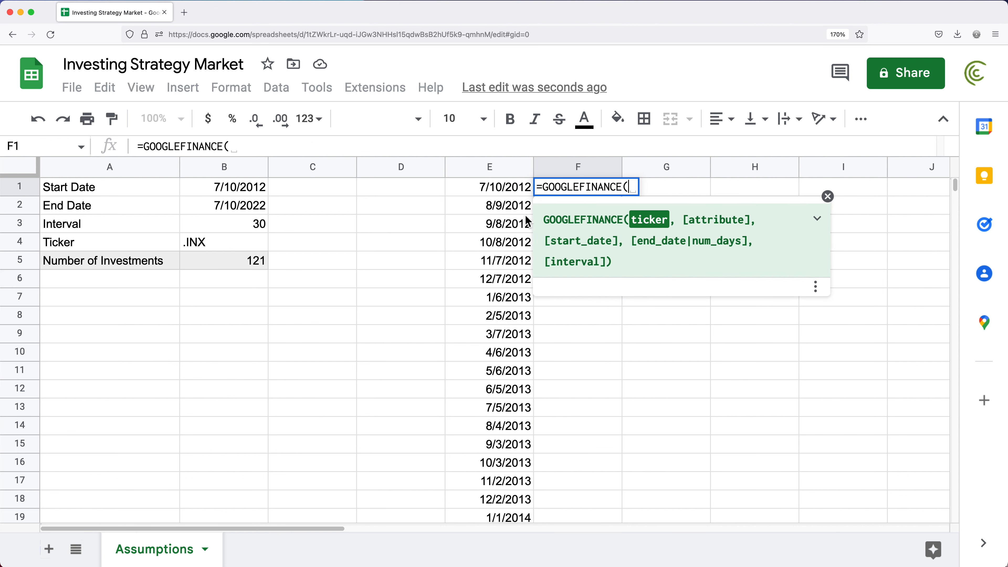
{"action": "left_click", "coordinate": [504, 194]}
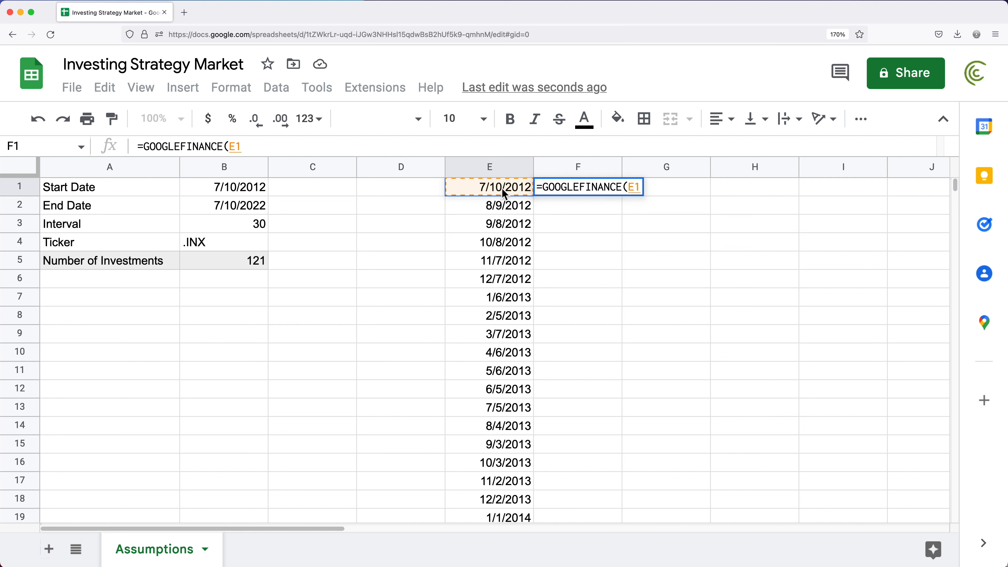
{"action": "key", "text": "BackSpace"}
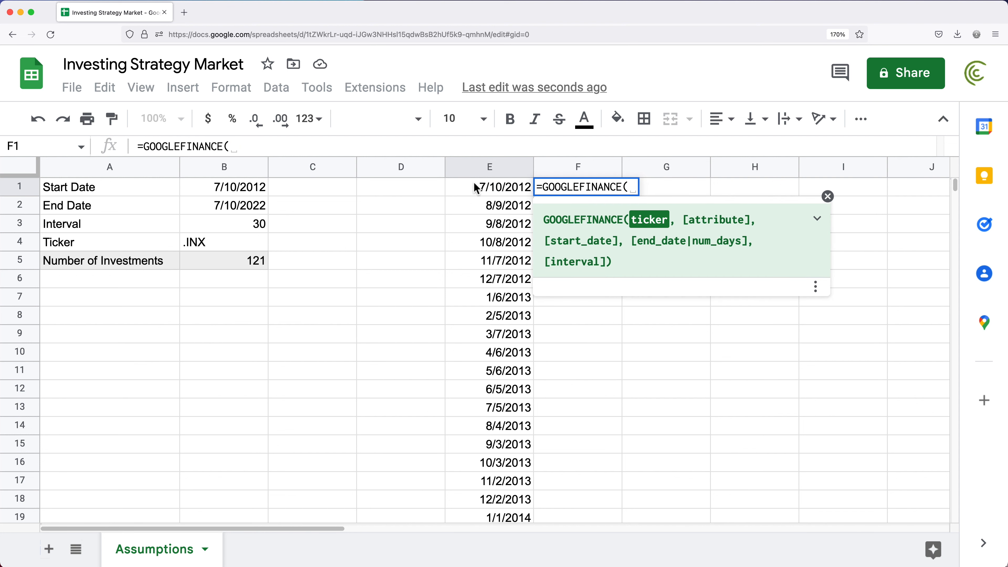
{"action": "left_click", "coordinate": [237, 247]}
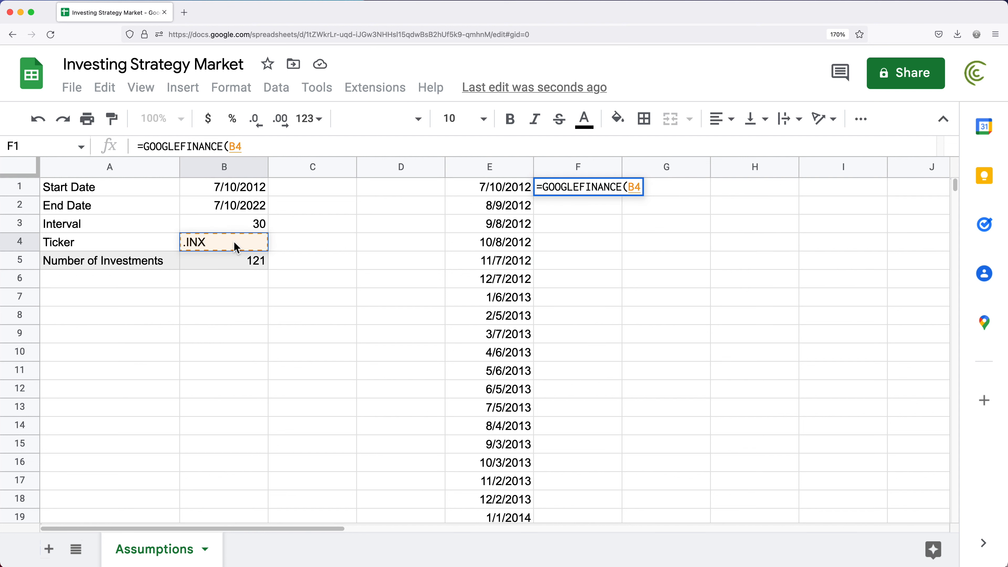
{"action": "type", "text": ", "}
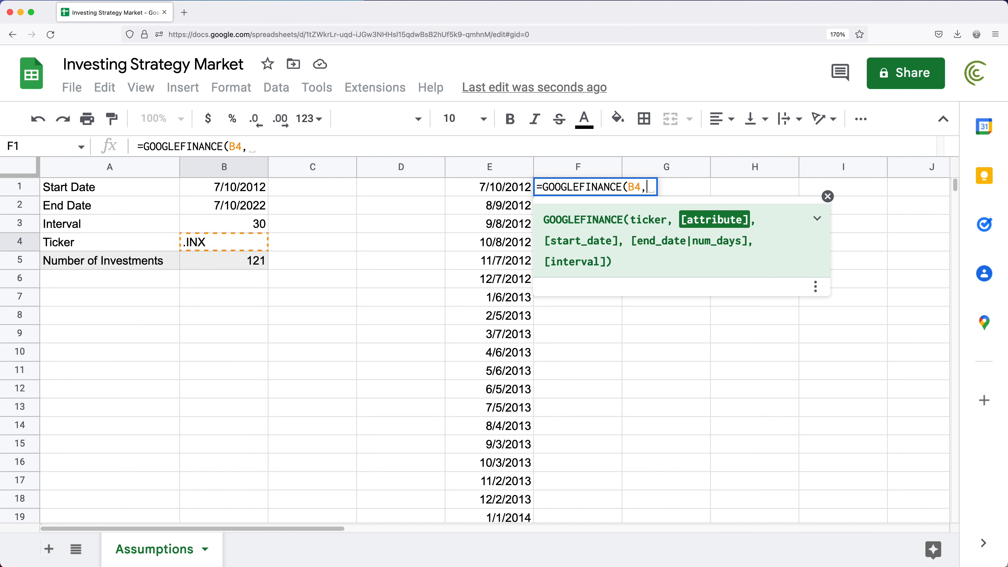
{"action": "type", "text": "\"clo"}
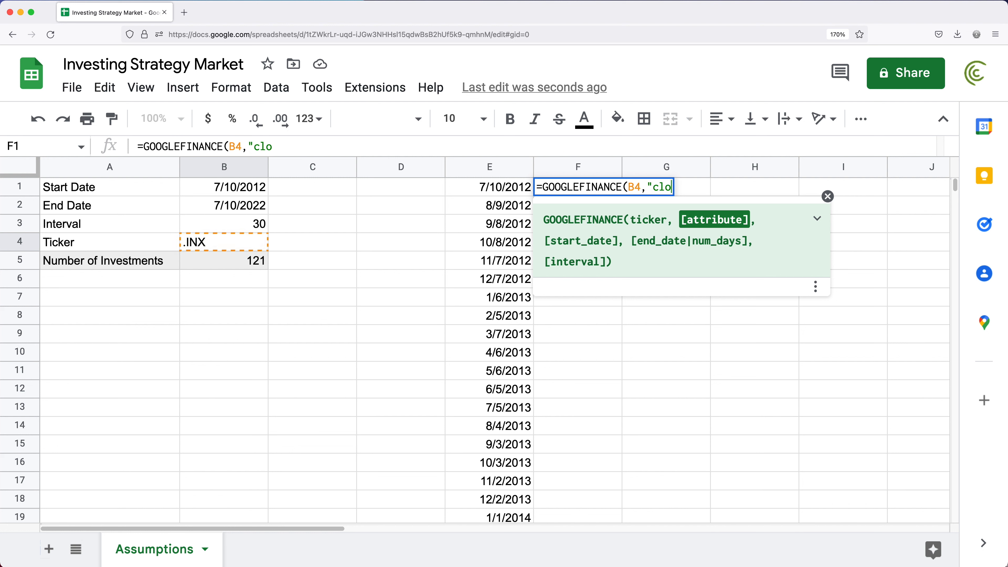
{"action": "type", "text": "se\","}
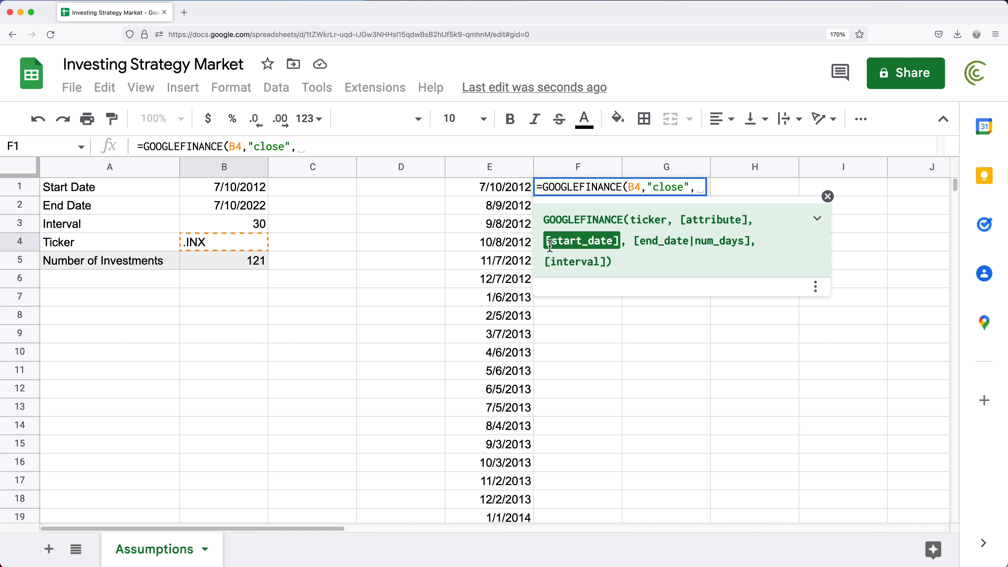
{"action": "left_click", "coordinate": [514, 194]}
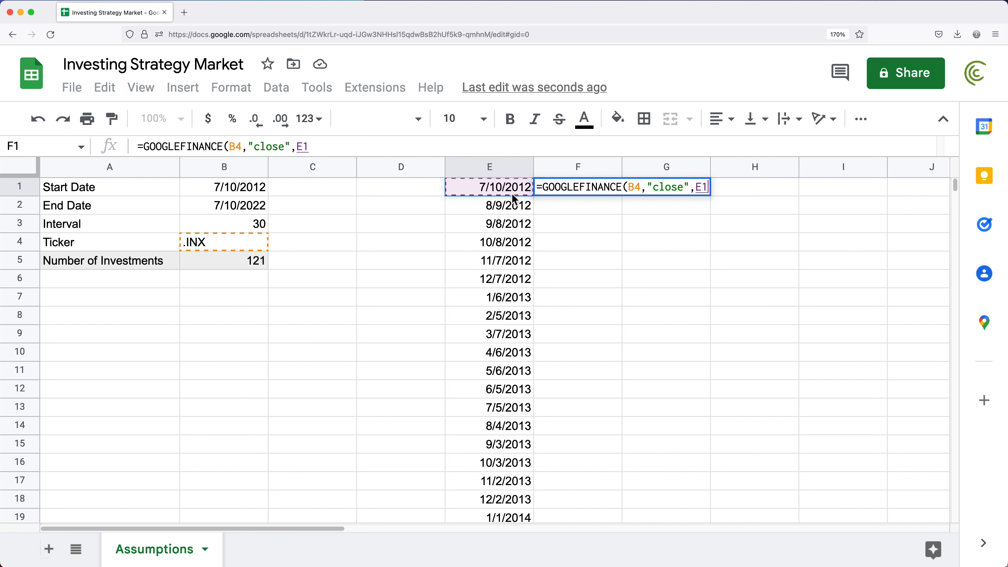
{"action": "type", "text": ")"}
{"action": "key", "text": "Return"}
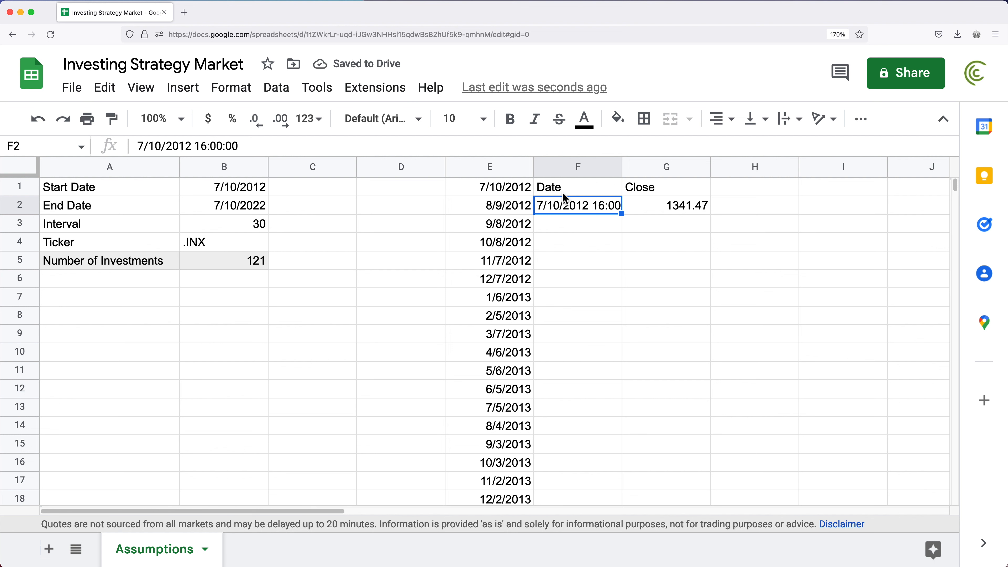
Examine the GOOGLEFINANCE output in F1:G2, comparing the Date and Close headers with the date and price values beneath them
{"action": "left_click", "coordinate": [562, 192]}
{"action": "left_click", "coordinate": [571, 209]}
{"action": "left_click", "coordinate": [646, 191]}
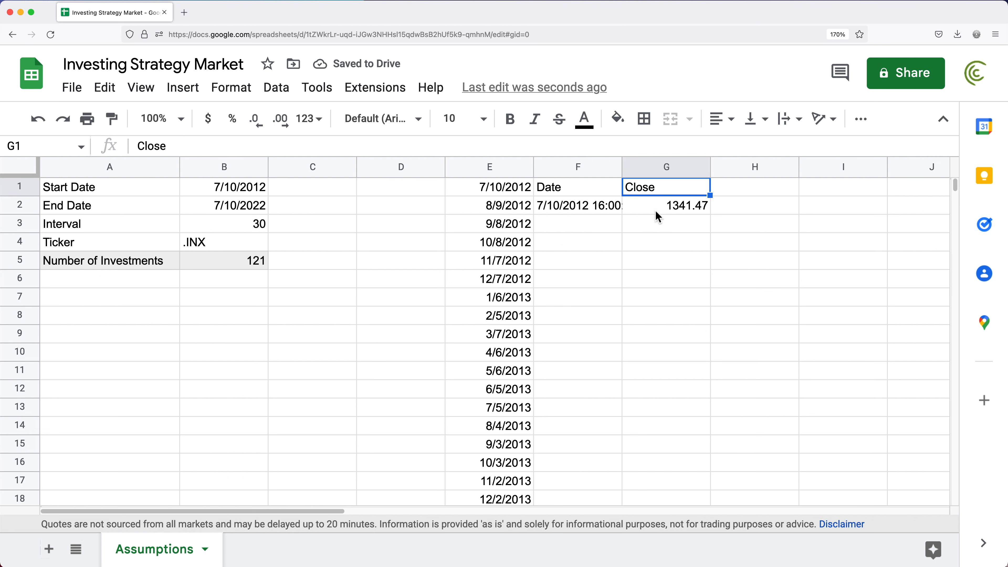
{"action": "left_click", "coordinate": [650, 208]}
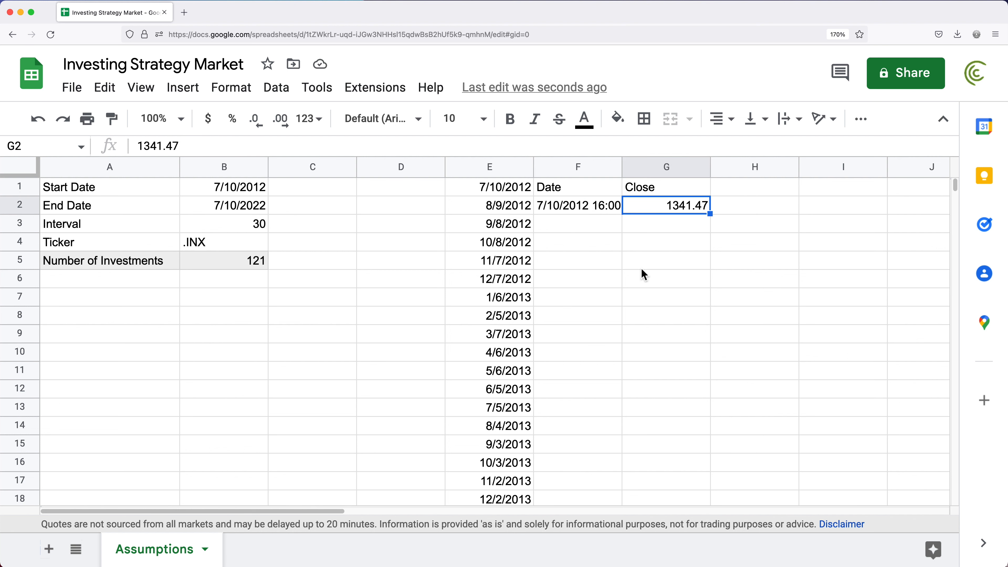
{"action": "left_click", "coordinate": [584, 188]}
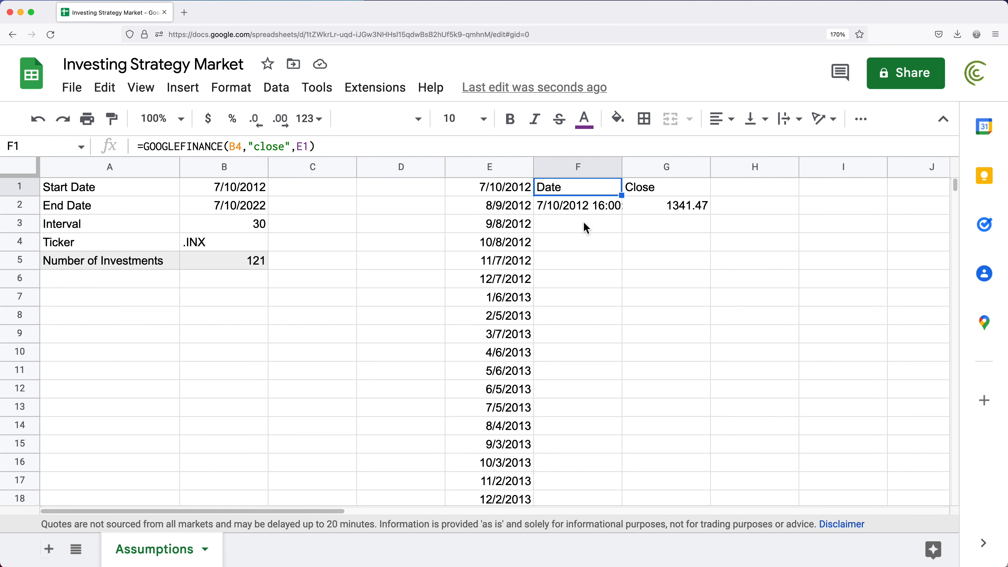
{"action": "left_click", "coordinate": [649, 208]}
{"action": "left_click", "coordinate": [585, 194]}
{"action": "left_click", "coordinate": [665, 206]}
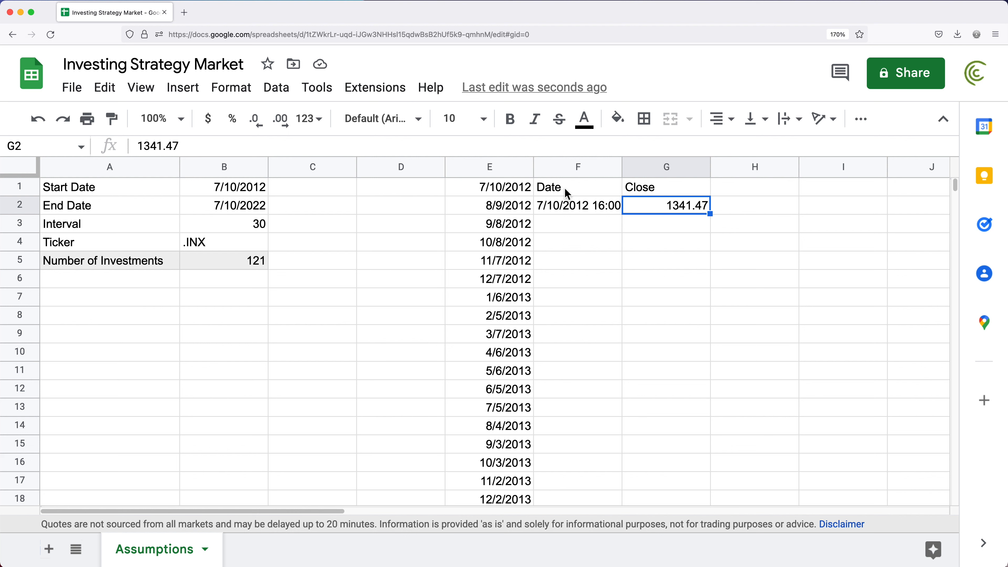
{"action": "left_click_drag", "start_coordinate": [569, 193], "coordinate": [699, 187]}
{"action": "left_click", "coordinate": [561, 209]}
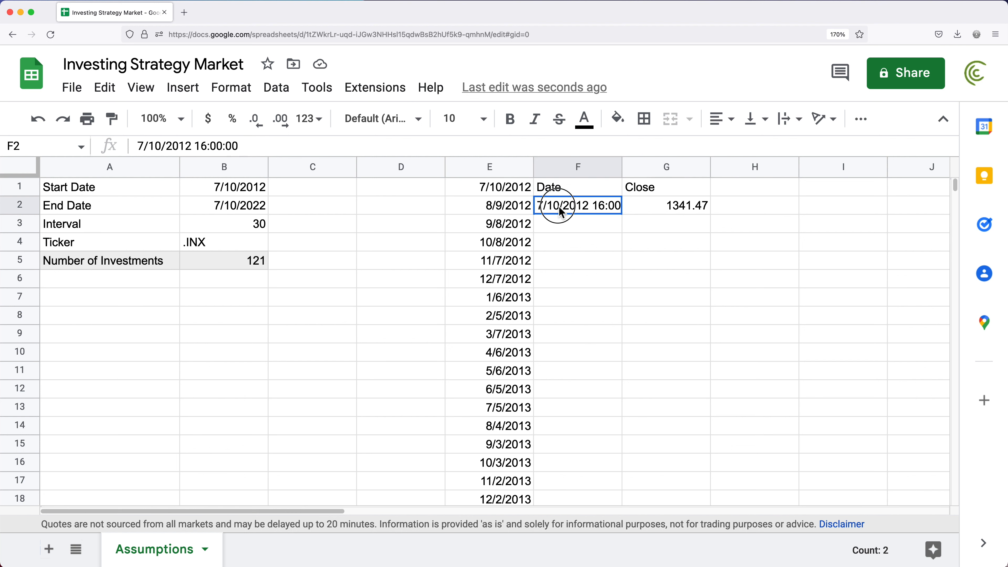
{"action": "left_click", "coordinate": [665, 210]}
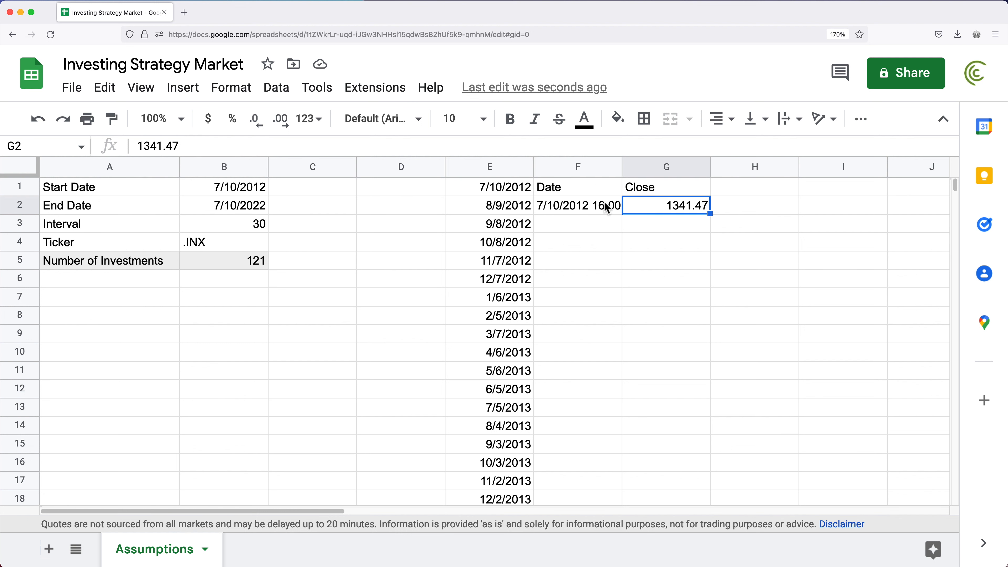
{"action": "left_click", "coordinate": [568, 193]}
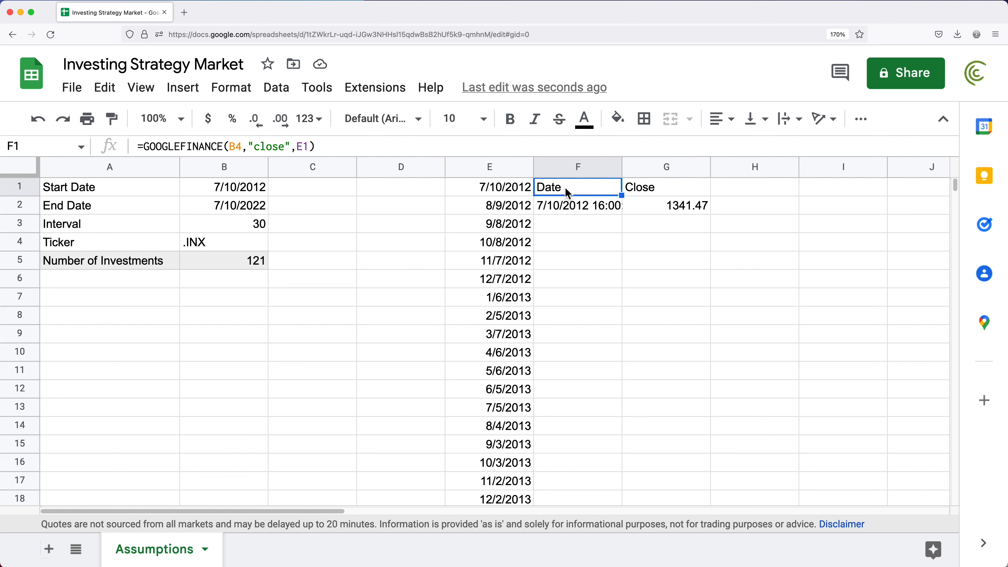
Wrap the F1 formula in INDEX to return only the closing price: =INDEX(GOOGLEFINANCE(B4,"close",E1),2,2)
{"action": "double_click", "coordinate": [580, 196]}
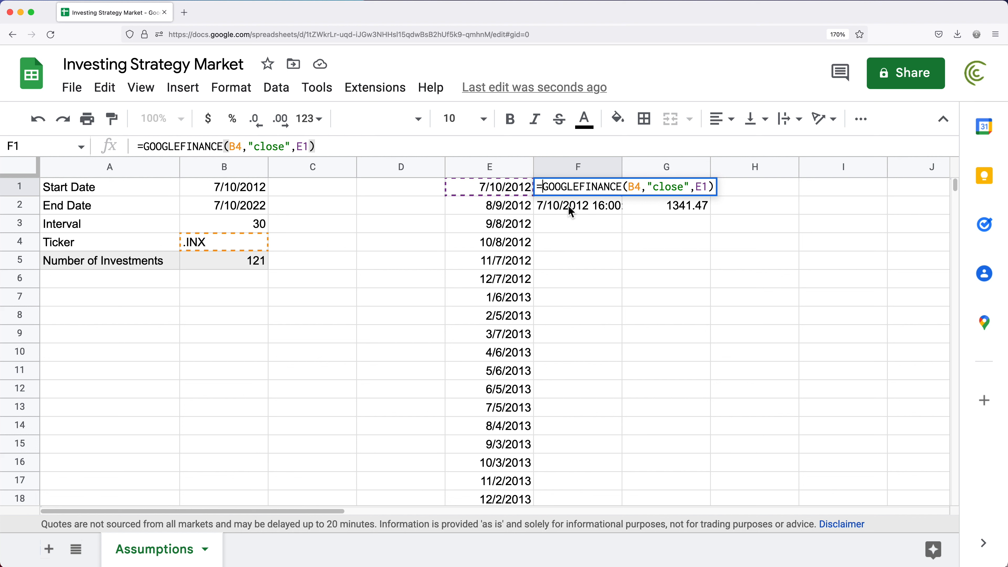
{"action": "type", "text": "INDEX("}
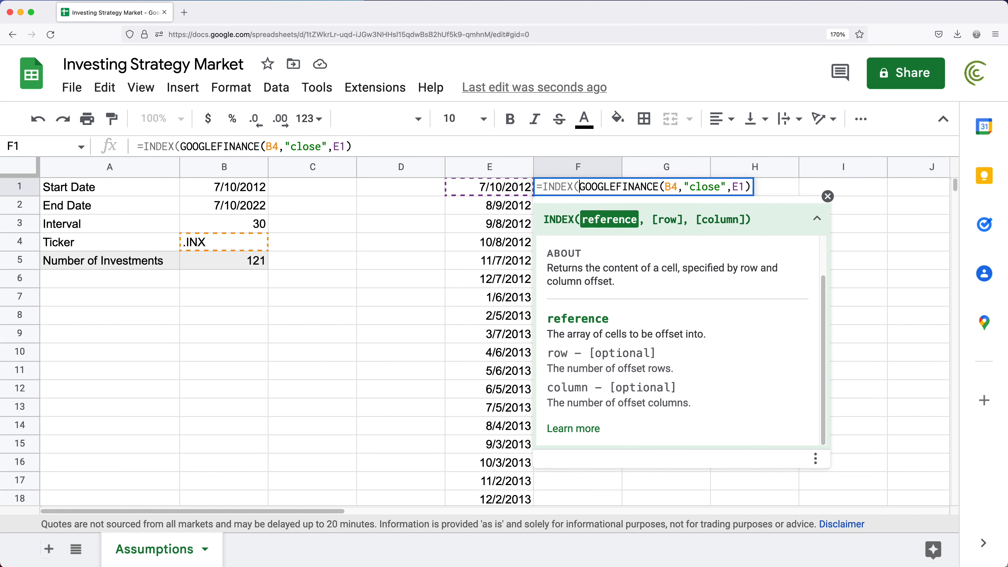
{"action": "left_click", "coordinate": [750, 187]}
{"action": "type", "text": ","}
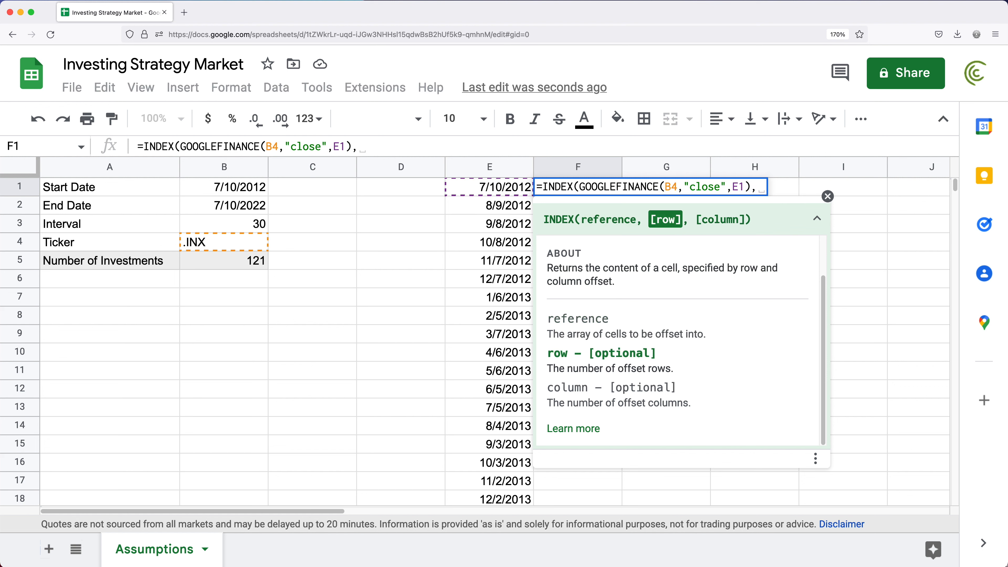
{"action": "type", "text": "2,2)"}
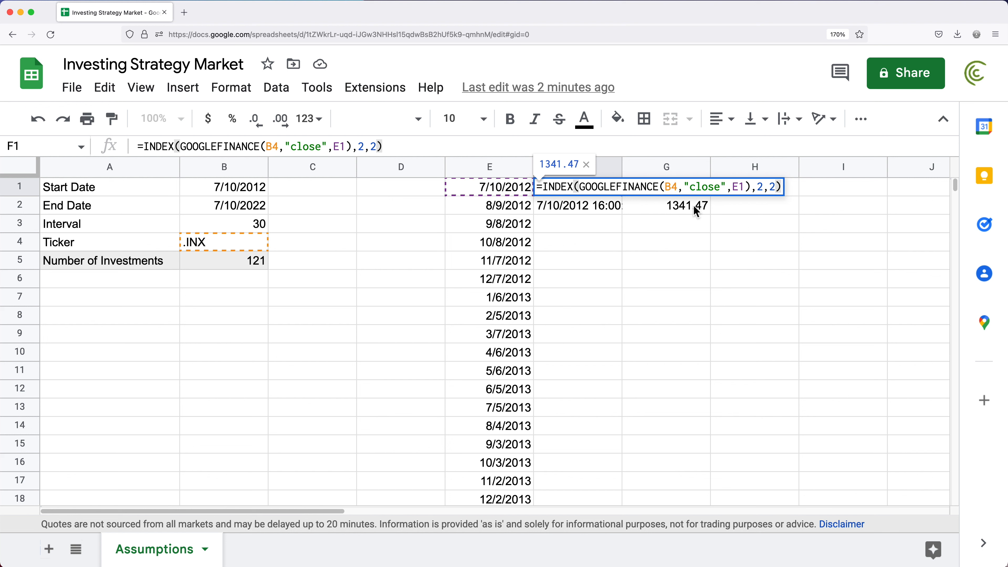
{"action": "key", "text": "Return"}
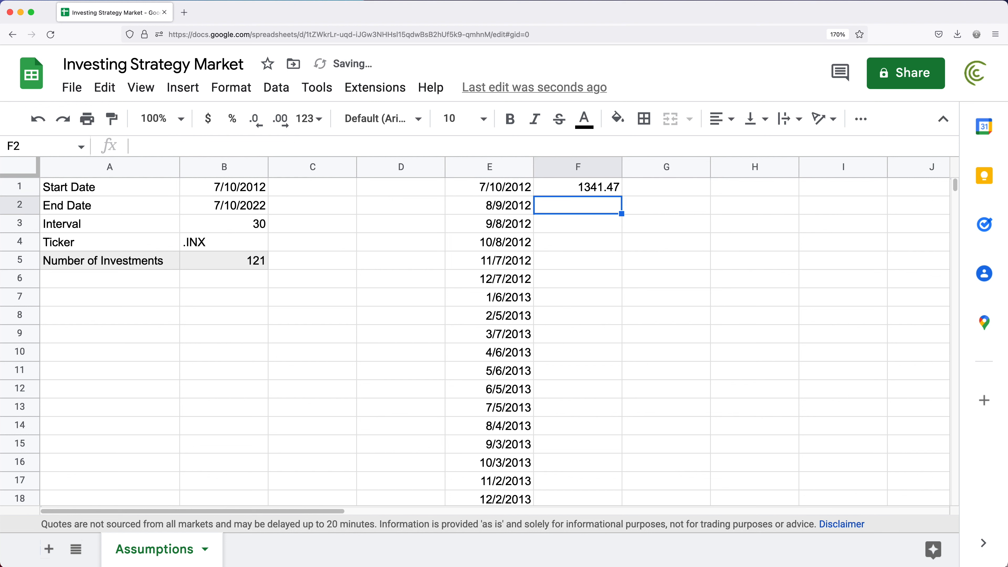
Make the ticker reference in the F1 formula absolute as $B$4
{"action": "left_click", "coordinate": [599, 194]}
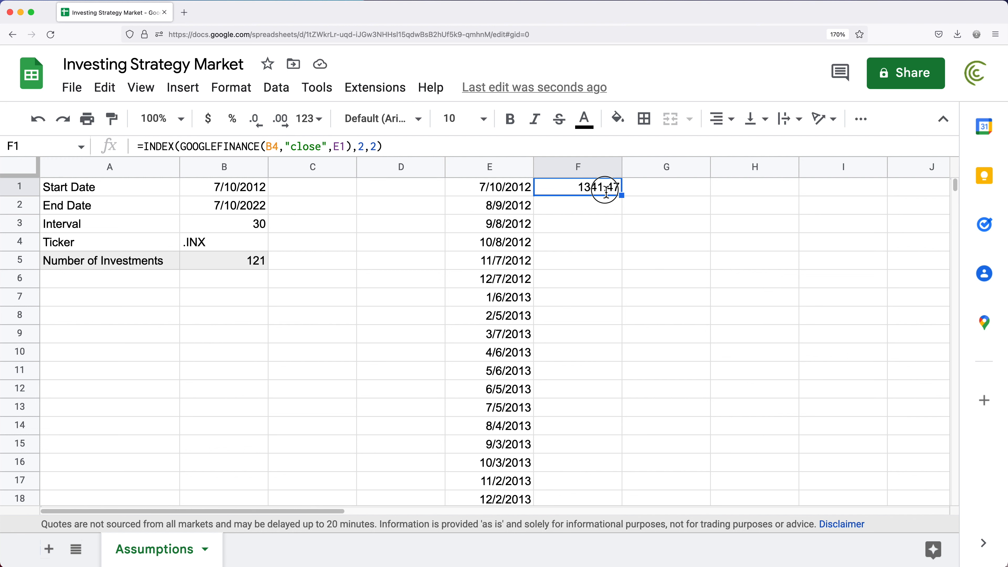
{"action": "double_click", "coordinate": [609, 194]}
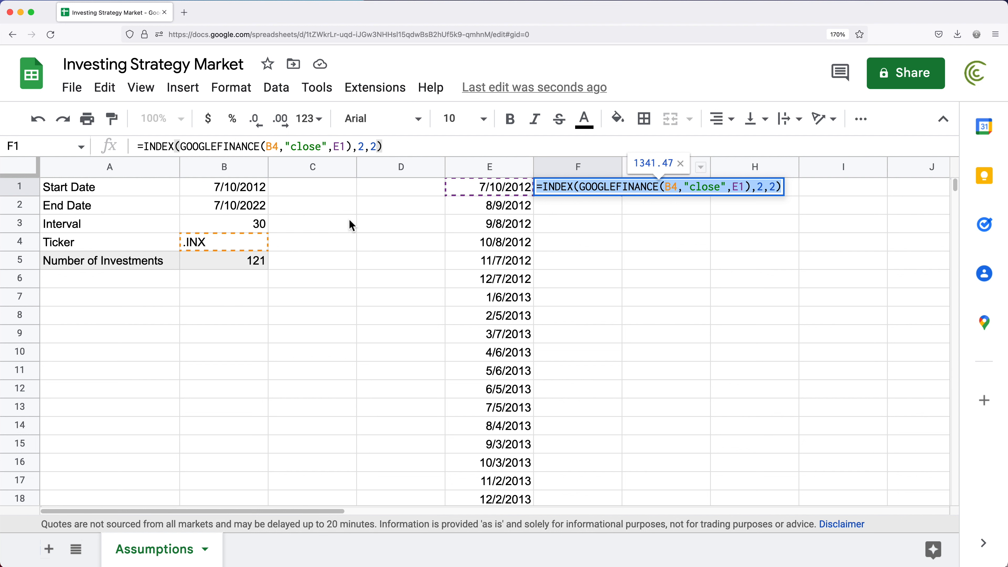
{"action": "left_click", "coordinate": [676, 190]}
{"action": "left_click_drag", "start_coordinate": [676, 188], "coordinate": [666, 188]}
{"action": "key", "text": "F4"}
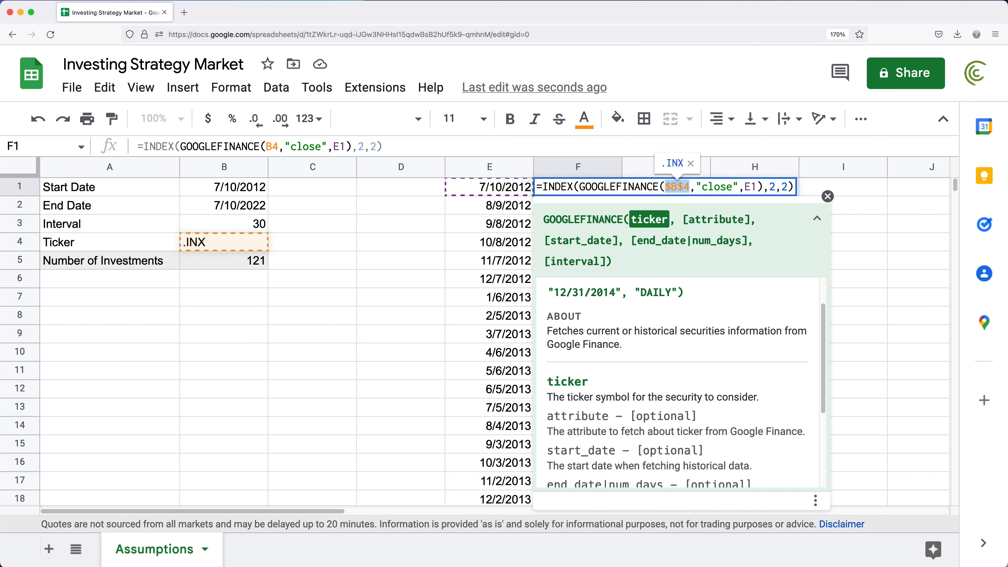
{"action": "key", "text": "Return"}
{"action": "key", "text": "Up"}
{"action": "key", "text": "F2"}
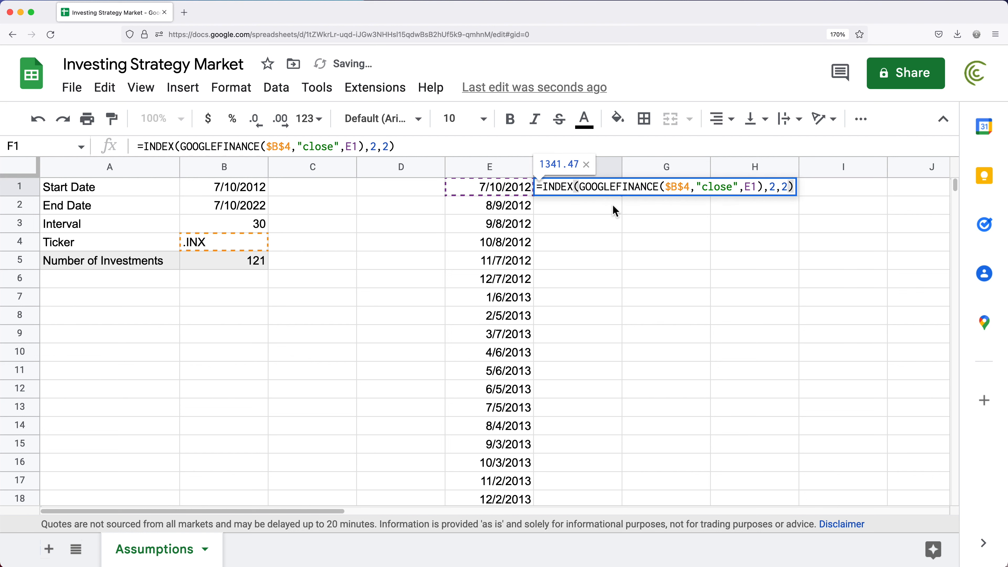
{"action": "key", "text": "Escape"}
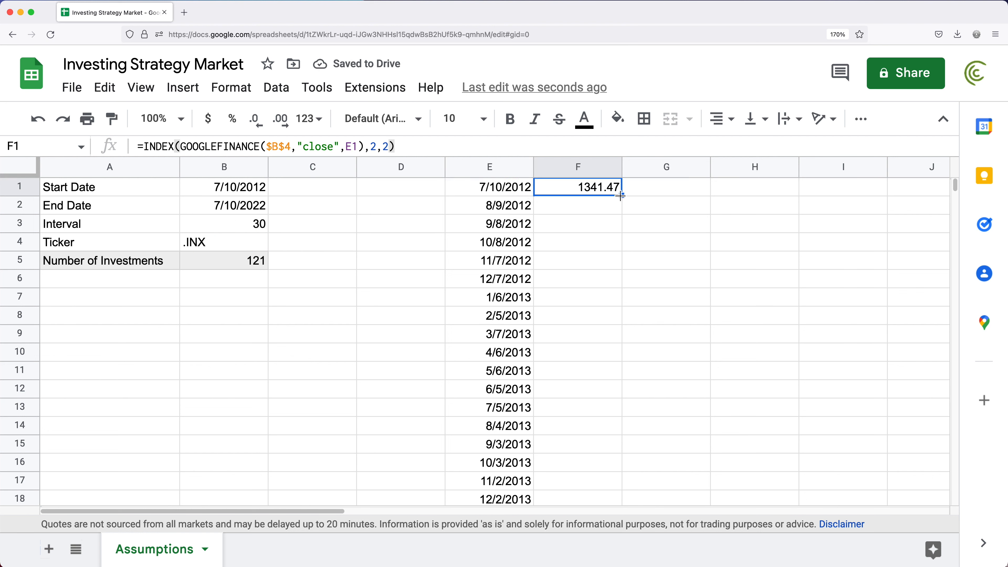
Fill the F1 closing price formula down column F for every investment date and look through the prices to the last row
{"action": "double_click", "coordinate": [623, 197]}
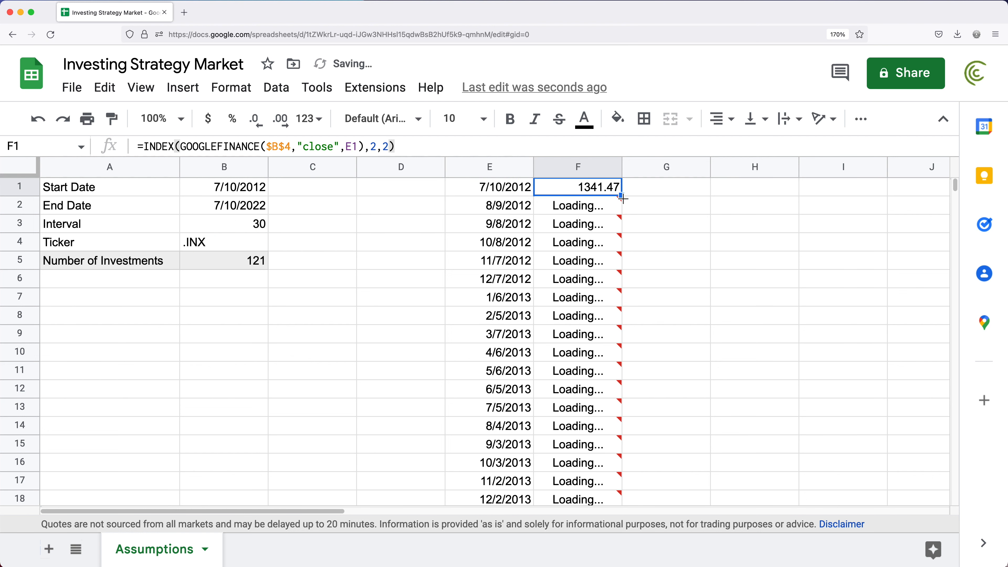
{"action": "left_click", "coordinate": [587, 228]}
{"action": "key", "text": "super+Down"}
{"action": "scroll", "coordinate": [630, 253], "scroll_direction": "down", "scroll_amount": 2}
{"action": "scroll", "coordinate": [608, 265], "scroll_direction": "up", "scroll_amount": 20}
{"action": "scroll", "coordinate": [605, 274], "scroll_direction": "down", "scroll_amount": 20}
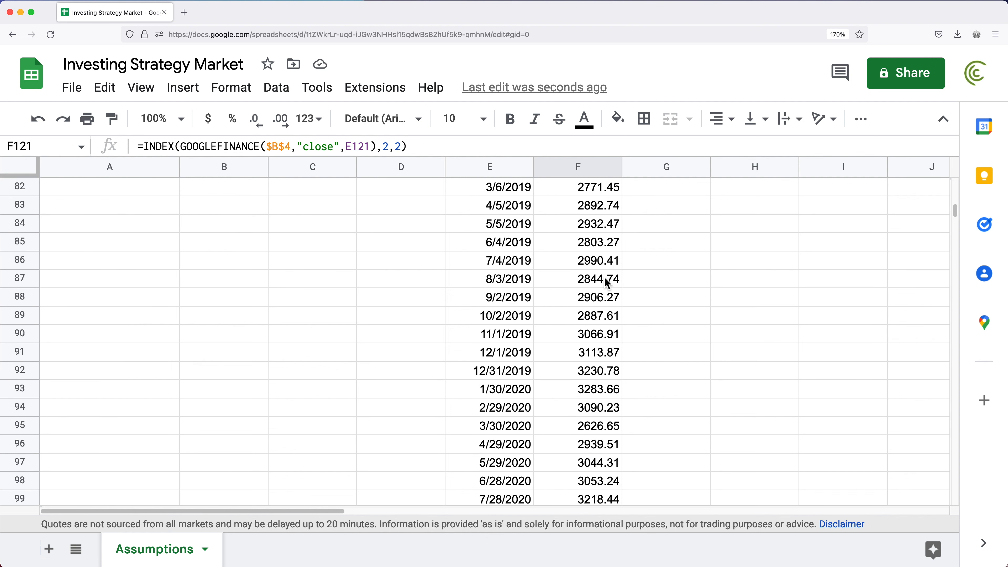
{"action": "scroll", "coordinate": [606, 284], "scroll_direction": "up", "scroll_amount": 20}
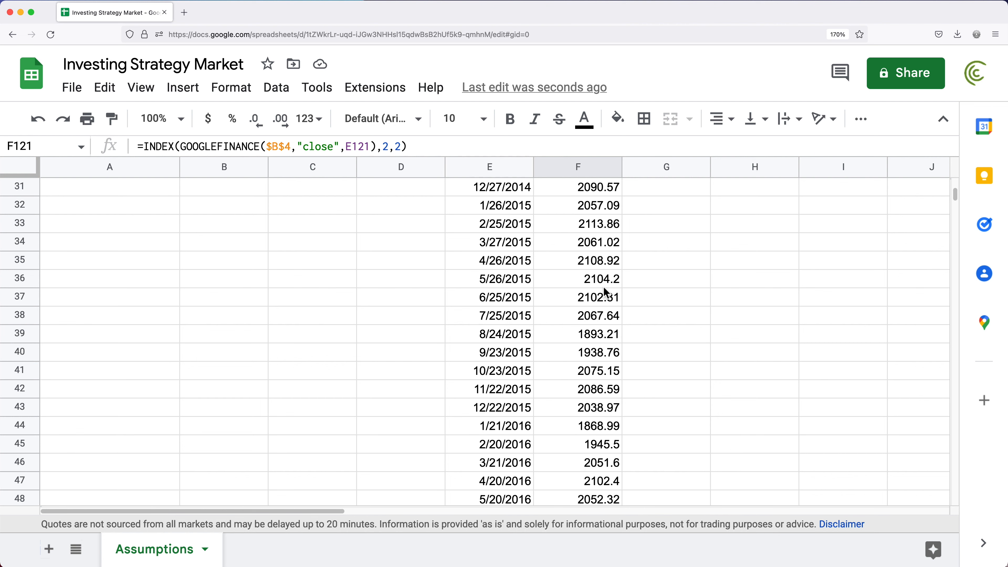
Examine the #N/A error in F30, including its formula, error details and the 11/27/2014 date it refers to
{"action": "left_click", "coordinate": [588, 208]}
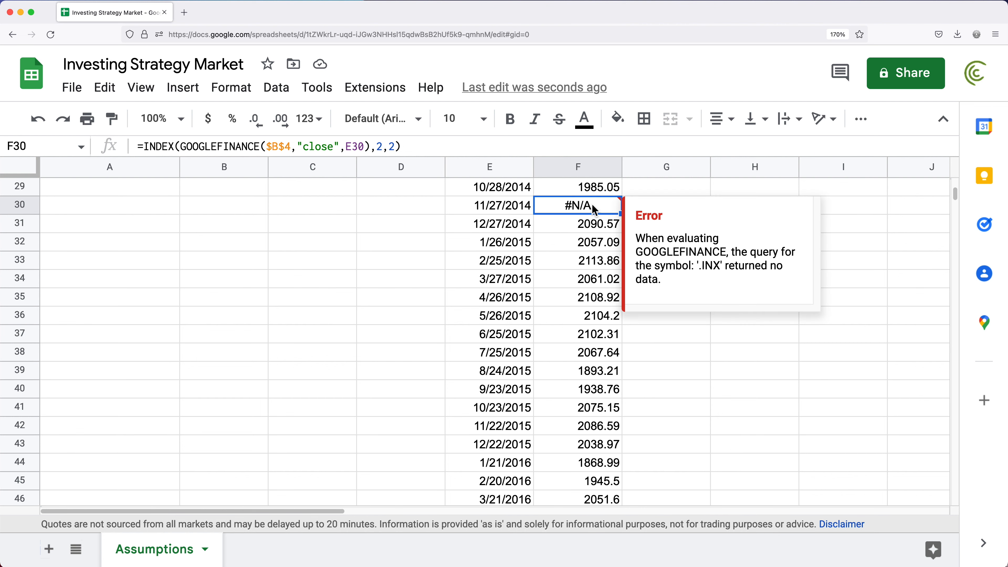
{"action": "double_click", "coordinate": [594, 216]}
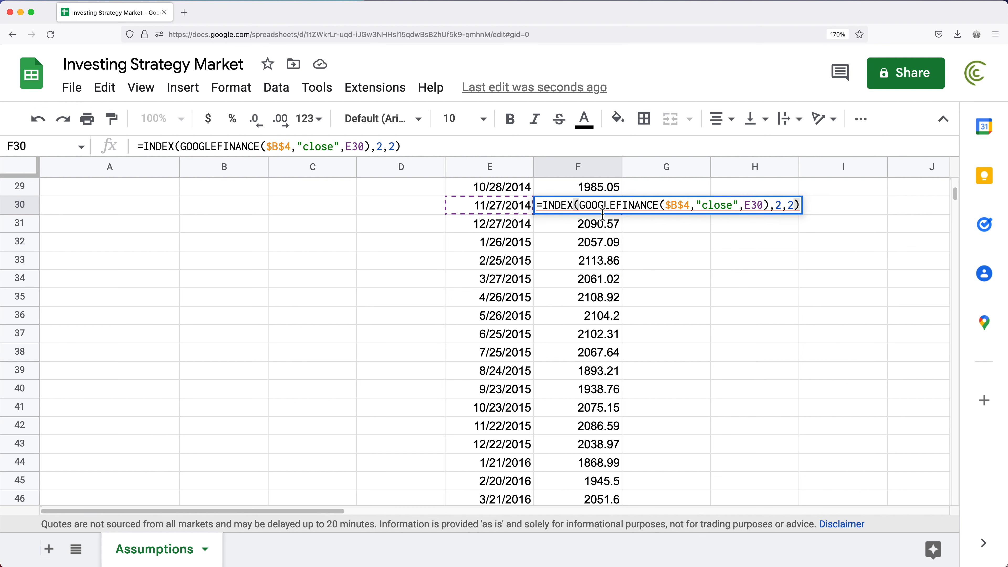
{"action": "key", "text": "Escape"}
{"action": "mouse_move", "coordinate": [601, 213]}
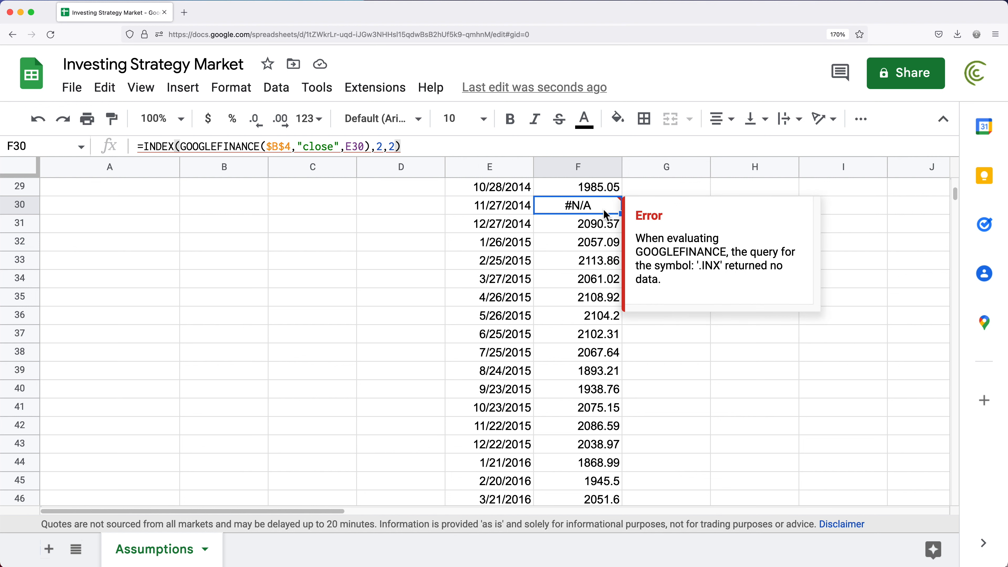
{"action": "scroll", "coordinate": [596, 222], "scroll_direction": "up", "scroll_amount": 2}
{"action": "key", "text": "Down"}
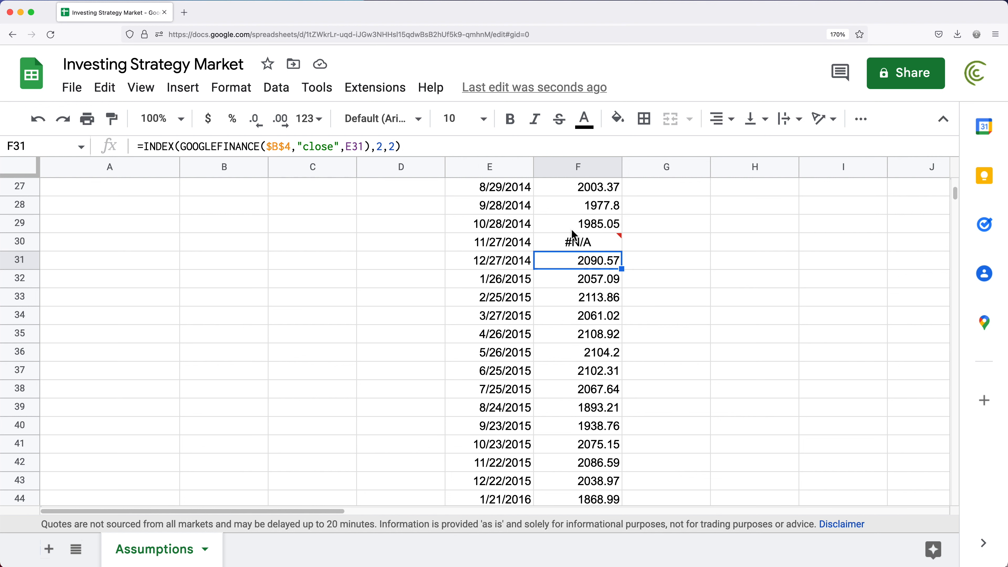
{"action": "left_click", "coordinate": [579, 244]}
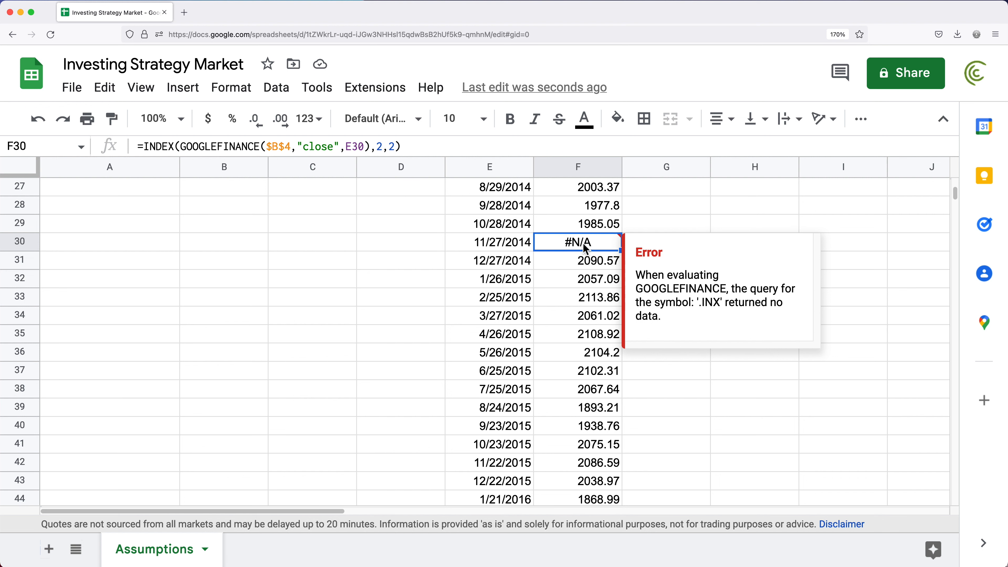
{"action": "left_click_drag", "start_coordinate": [512, 244], "coordinate": [533, 246]}
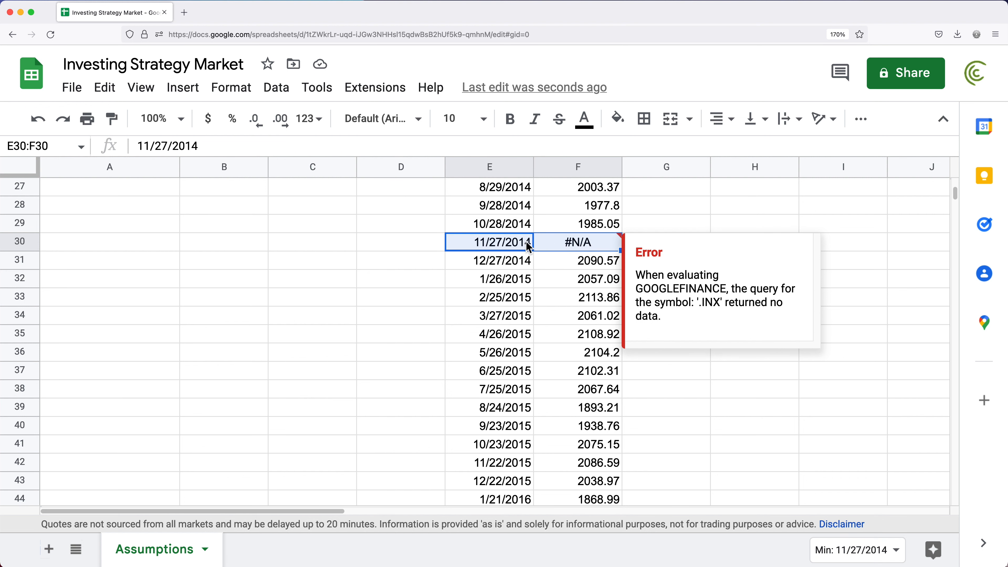
{"action": "left_click", "coordinate": [580, 250]}
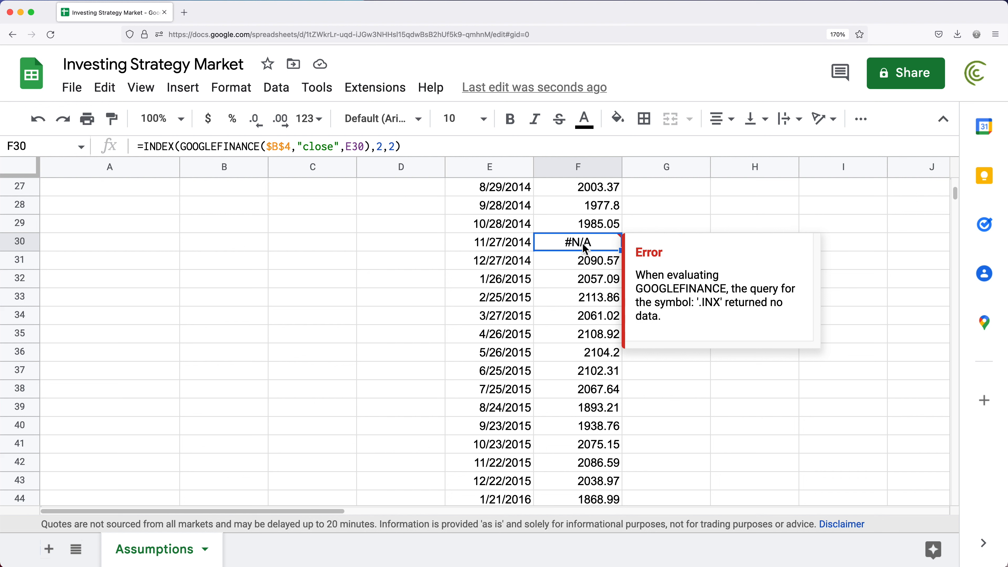
Clear the closing price formulas in F31:F39 beneath the error cell
{"action": "left_click_drag", "start_coordinate": [587, 263], "coordinate": [597, 405]}
{"action": "key", "text": "Delete"}
{"action": "key", "text": "Delete"}
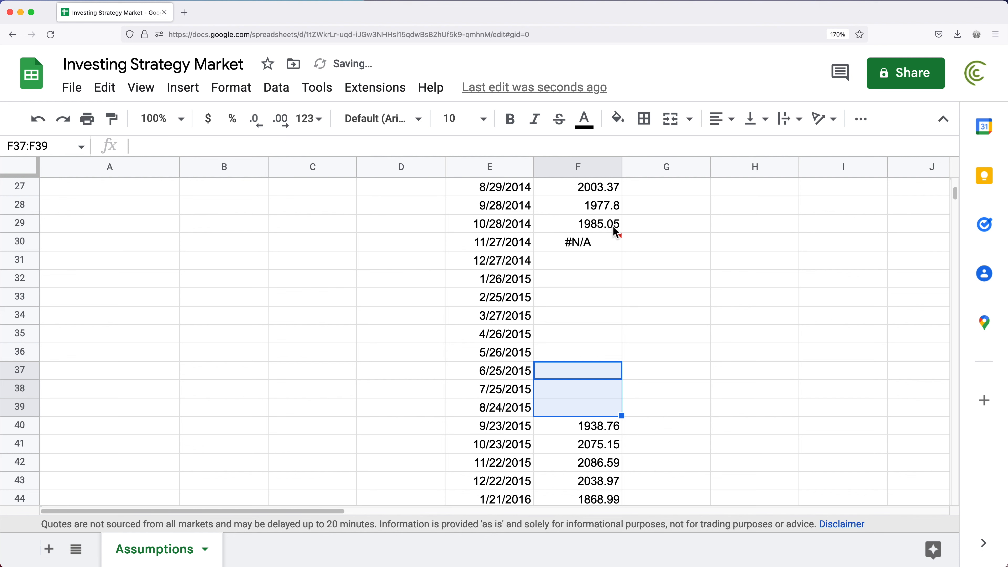
Add a num_days argument of 2 to GOOGLEFINANCE in F30, making it =INDEX(GOOGLEFINANCE($B$4,"close",E30,2),2,2), and check the formula
{"action": "left_click", "coordinate": [584, 251]}
{"action": "left_click", "coordinate": [585, 254]}
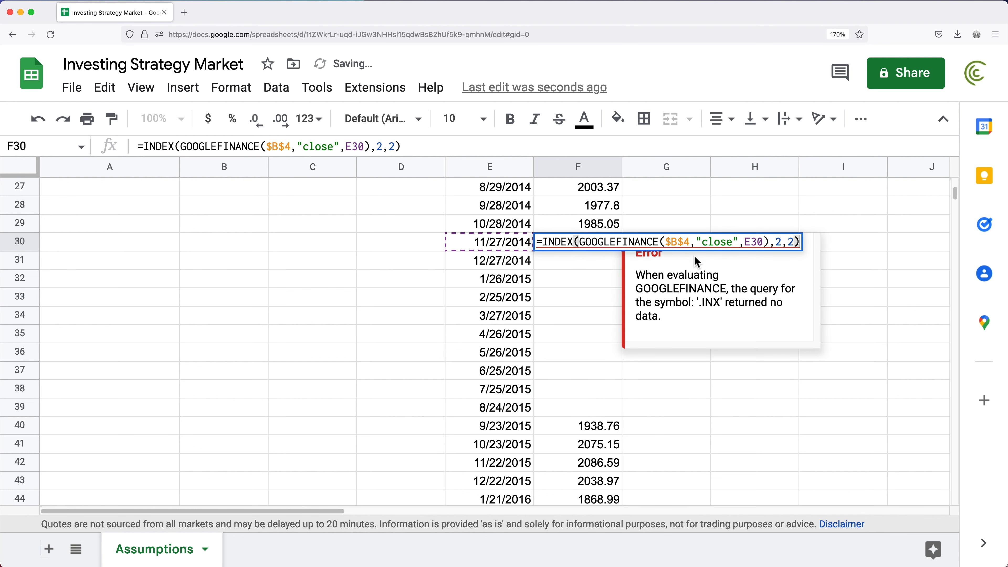
{"action": "left_click", "coordinate": [766, 243]}
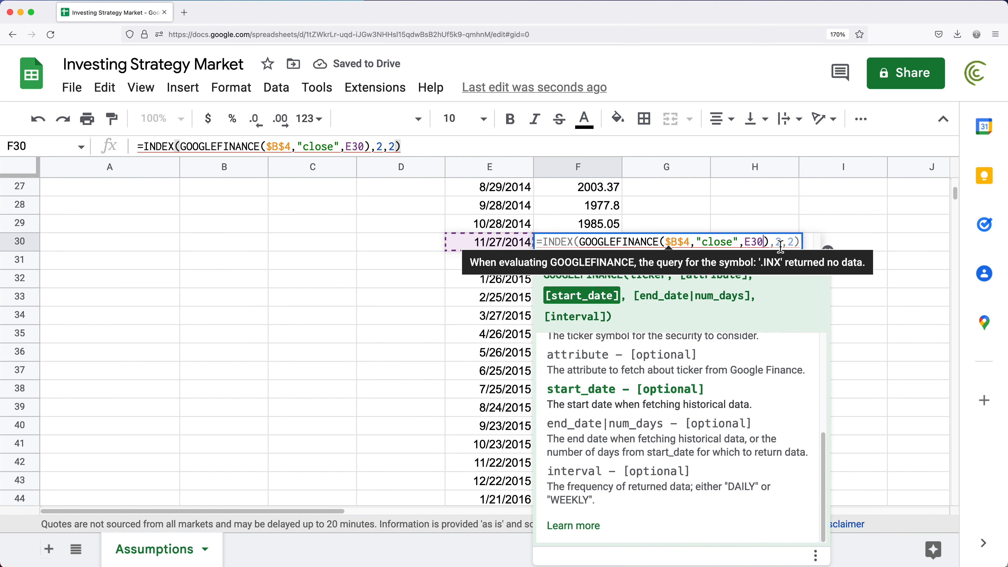
{"action": "type", "text": ","}
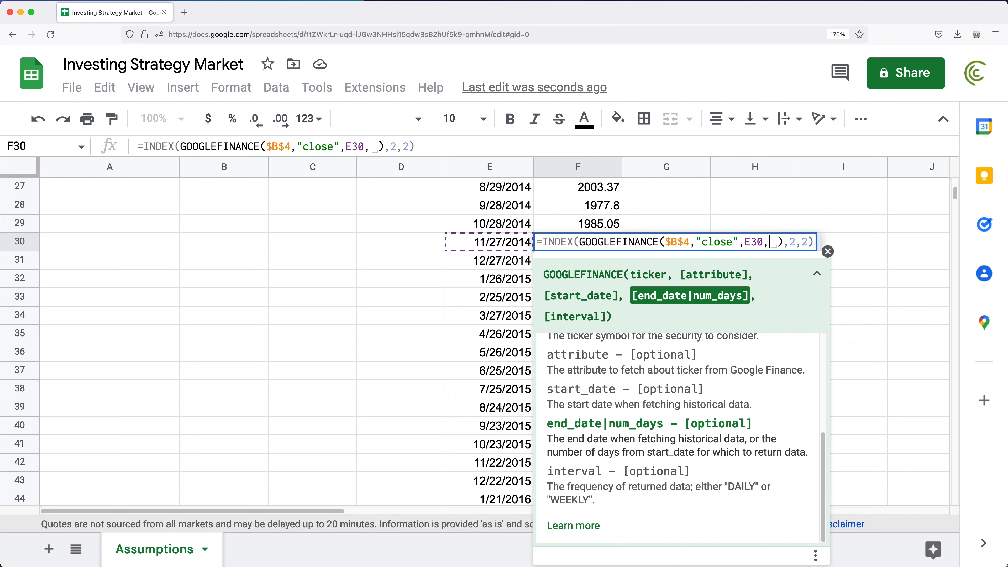
{"action": "type", "text": "1"}
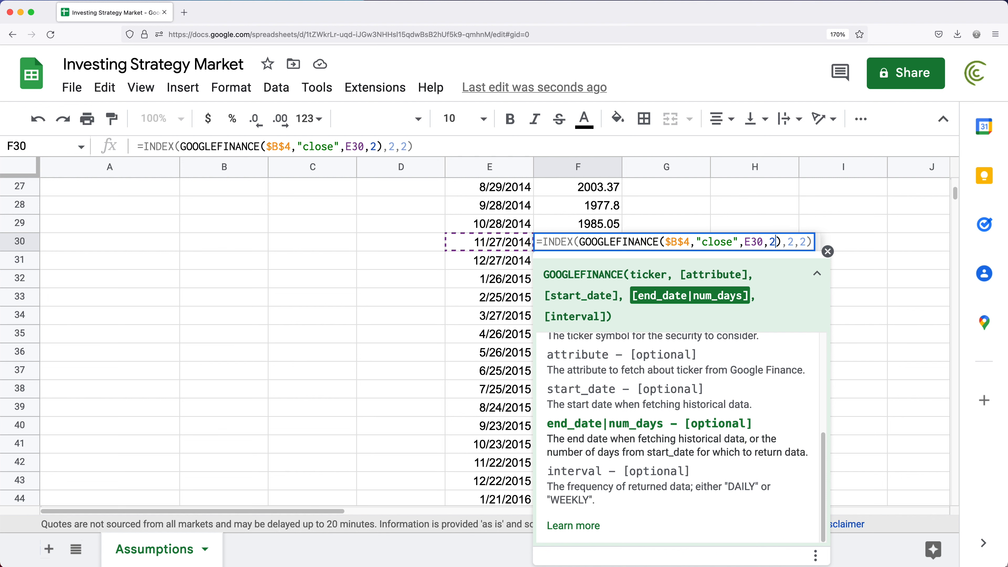
{"action": "key", "text": "Return"}
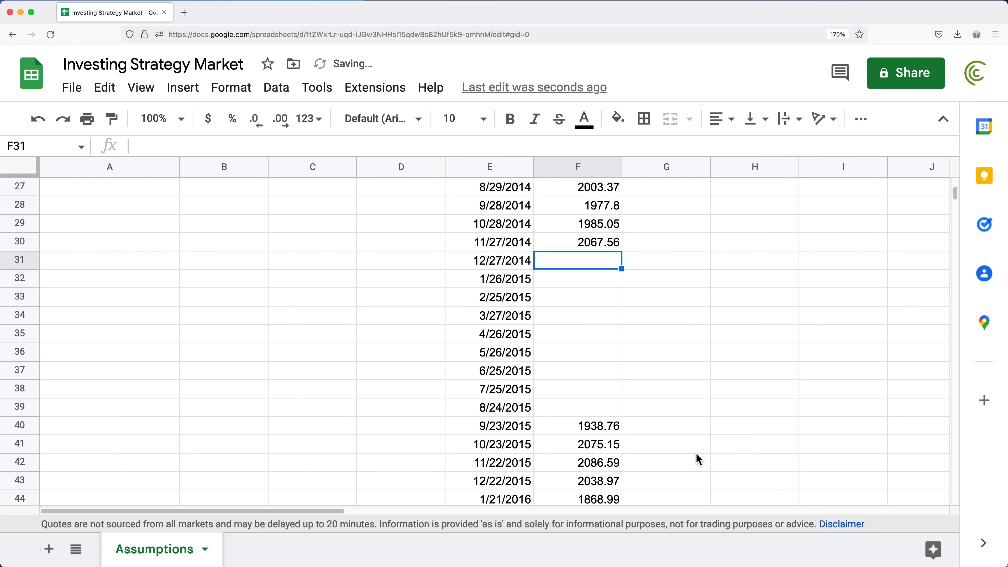
{"action": "left_click", "coordinate": [610, 244]}
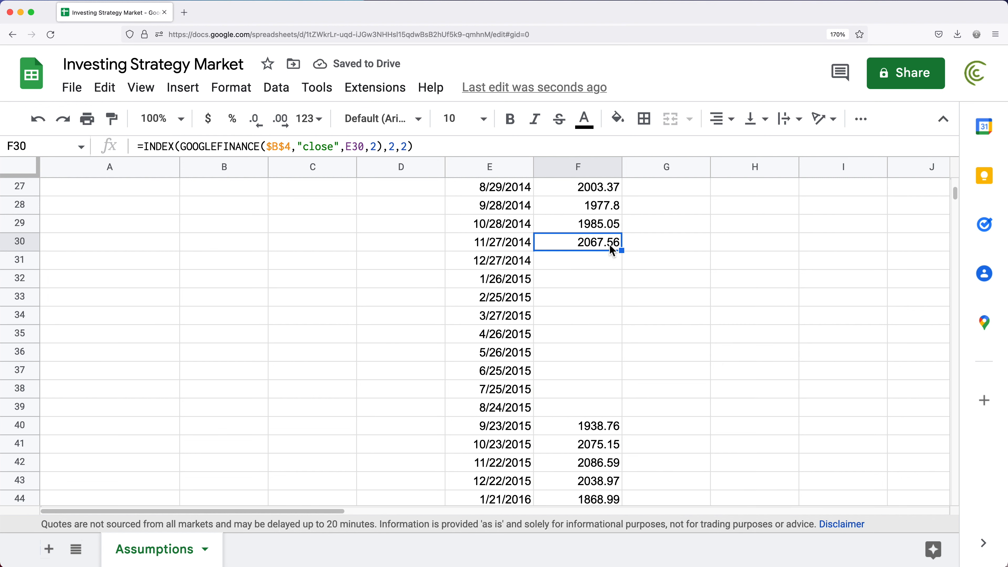
{"action": "double_click", "coordinate": [594, 245]}
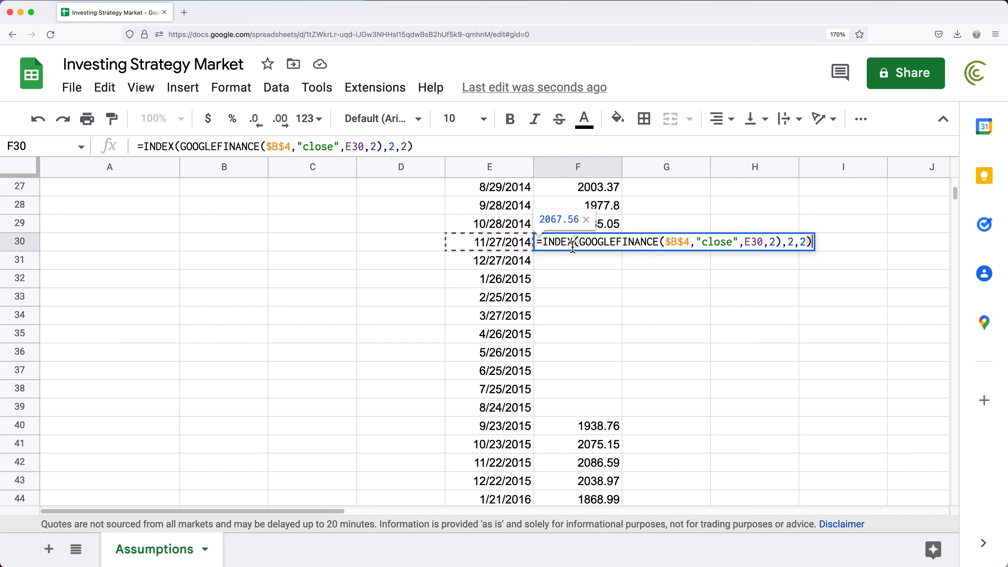
Strip the INDEX wrapper from F30, leaving =GOOGLEFINANCE($B$4,"close",E30,2), and compare the returned date with the one in E30
{"action": "left_click_drag", "start_coordinate": [576, 243], "coordinate": [546, 244]}
{"action": "key", "text": "BackSpace"}
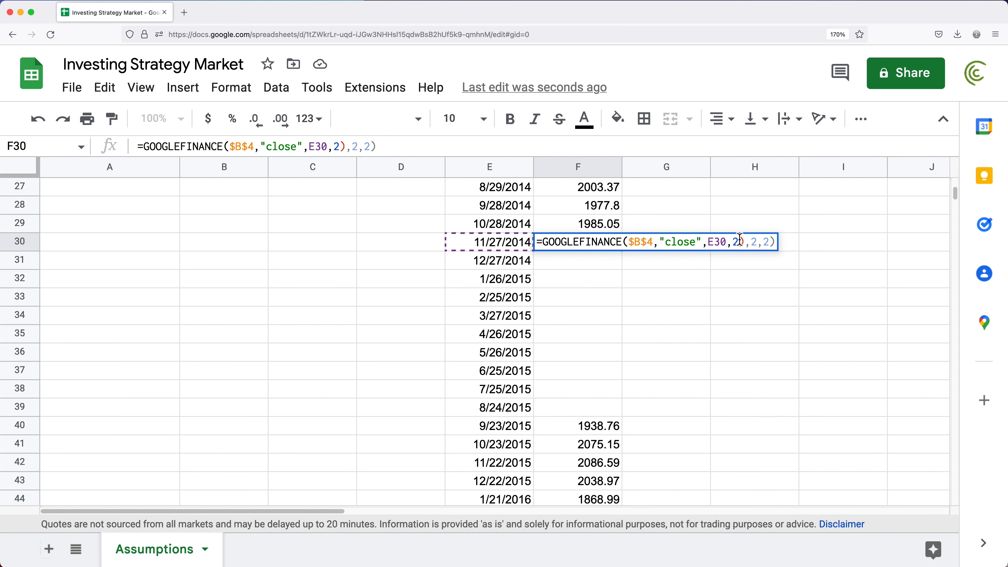
{"action": "left_click_drag", "start_coordinate": [741, 241], "coordinate": [801, 245]}
{"action": "key", "text": "BackSpace"}
{"action": "key", "text": "Return"}
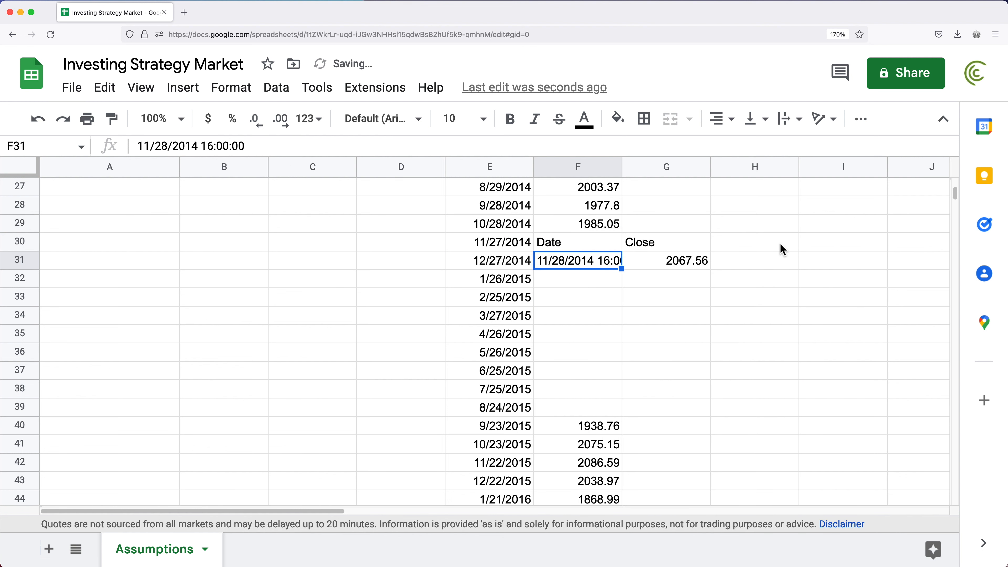
{"action": "left_click", "coordinate": [588, 247]}
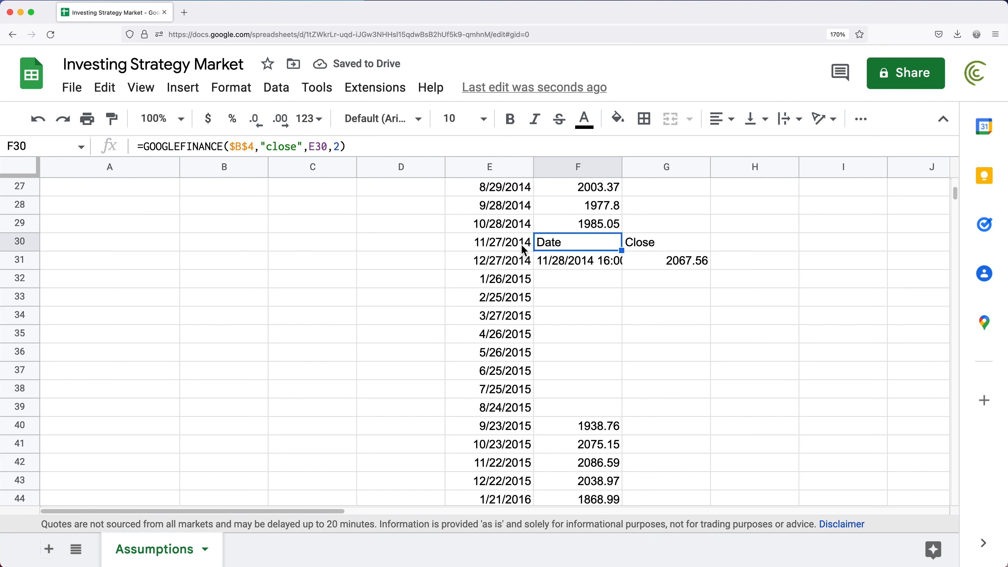
{"action": "left_click", "coordinate": [514, 249]}
{"action": "left_click", "coordinate": [563, 265]}
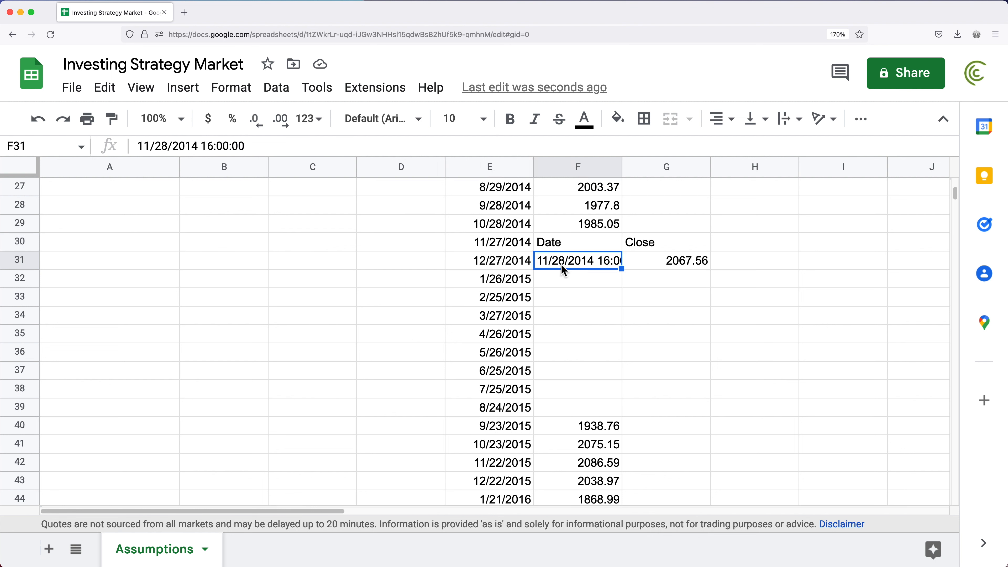
Try a num_days argument of 1 in the GOOGLEFINANCE formula in F30
{"action": "double_click", "coordinate": [610, 247]}
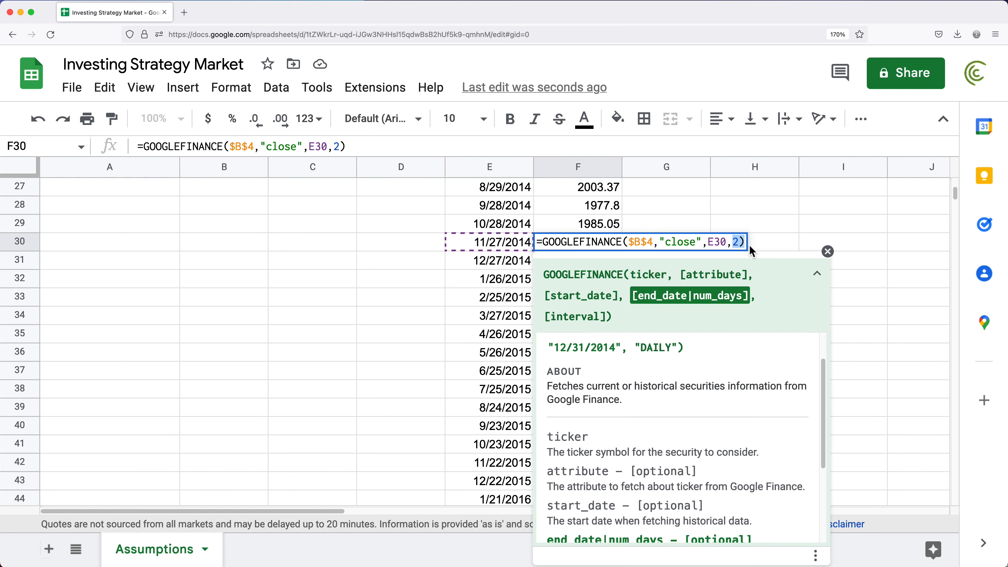
{"action": "double_click", "coordinate": [739, 241]}
{"action": "left_click", "coordinate": [740, 241]}
{"action": "key", "text": "BackSpace"}
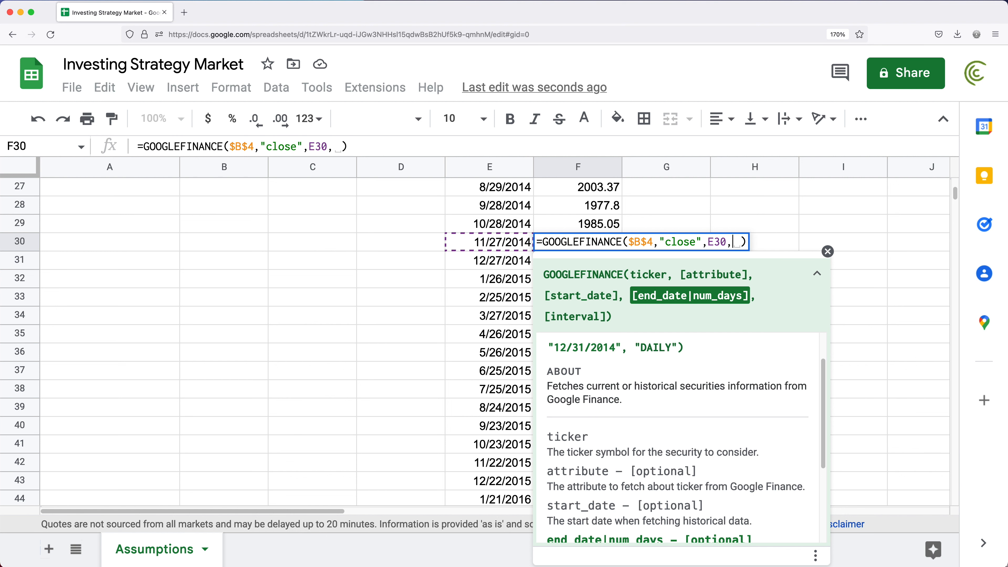
{"action": "key", "text": "Return"}
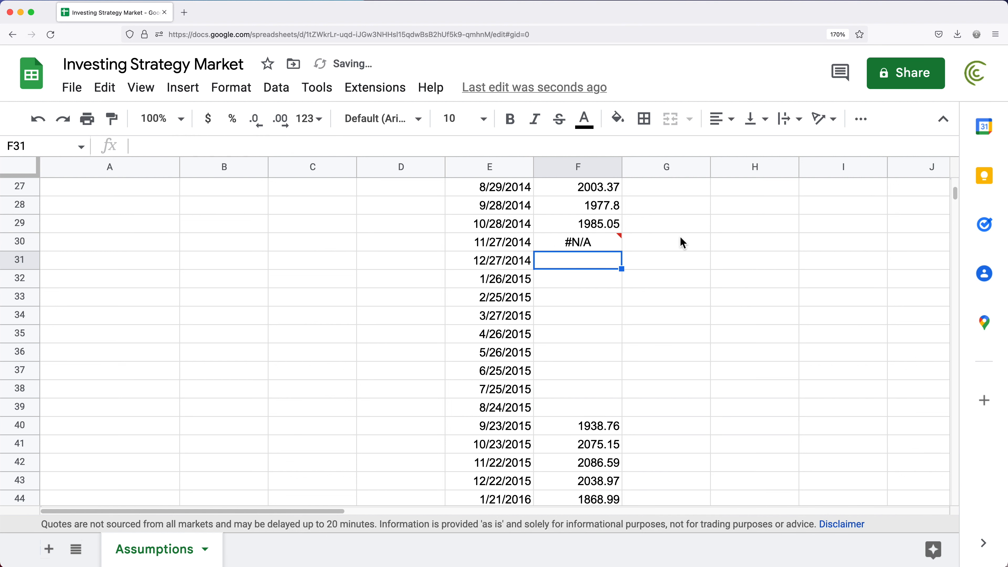
Set the num_days argument in F30 back to 2, making it =GOOGLEFINANCE($B$4,"close",E30,2)
{"action": "double_click", "coordinate": [579, 242]}
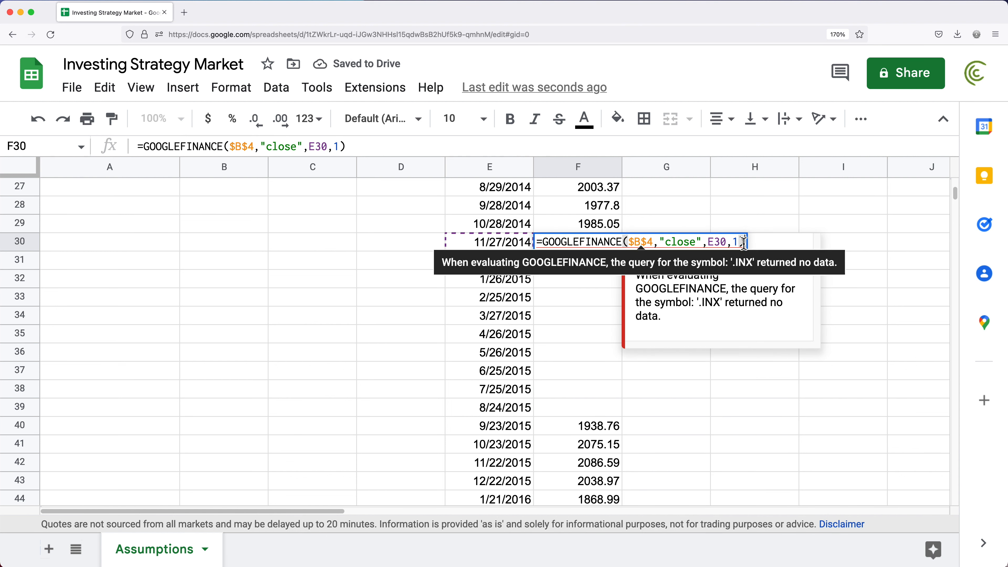
{"action": "left_click", "coordinate": [741, 244]}
{"action": "key", "text": "BackSpace"}
{"action": "type", "text": "2"}
{"action": "key", "text": "Return"}
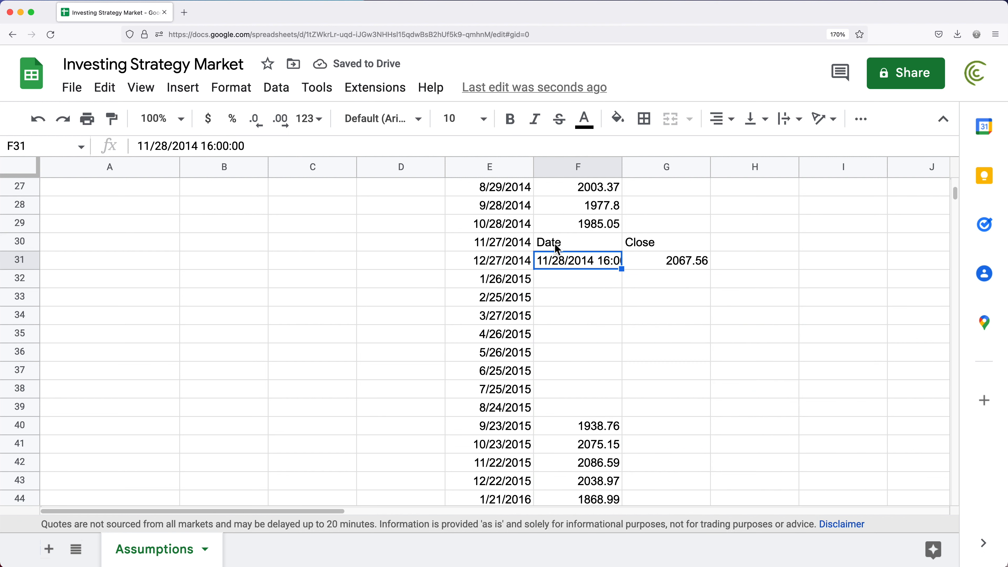
Copy the F30 formula to F34 for the 3/27/2015 date and compare the rows it returns with those returned from F30
{"action": "left_click", "coordinate": [564, 244]}
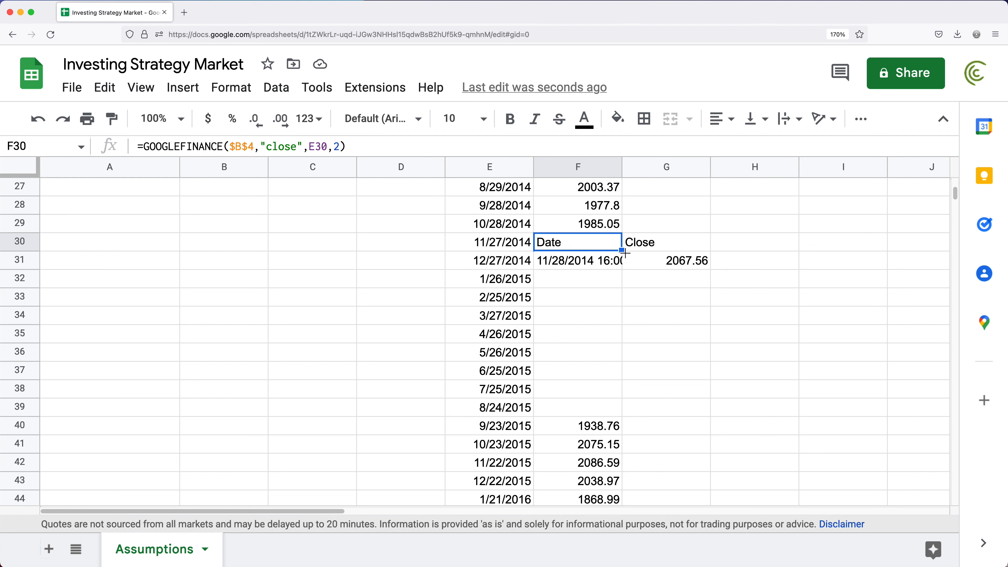
{"action": "left_click", "coordinate": [567, 313]}
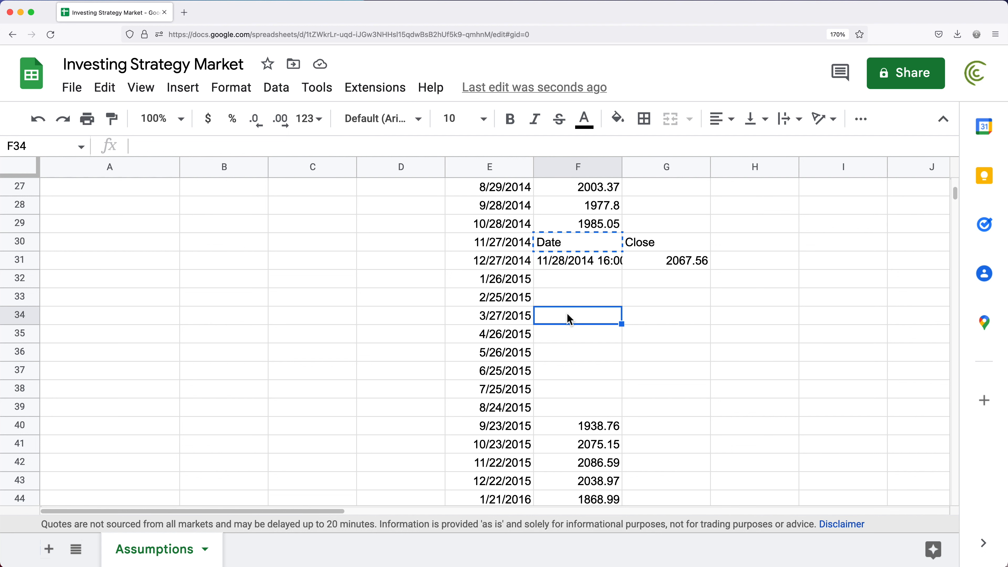
{"action": "type", "text": "=GOOGLEFINANCE($B$4,\"close\",E34,2)"}
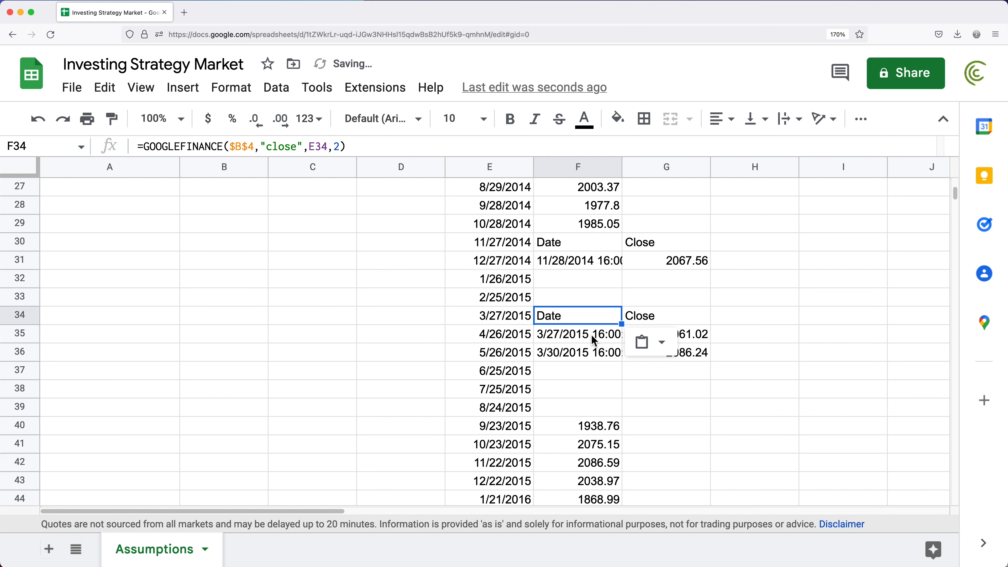
{"action": "left_click", "coordinate": [595, 335]}
{"action": "left_click_drag", "start_coordinate": [620, 333], "coordinate": [670, 352]}
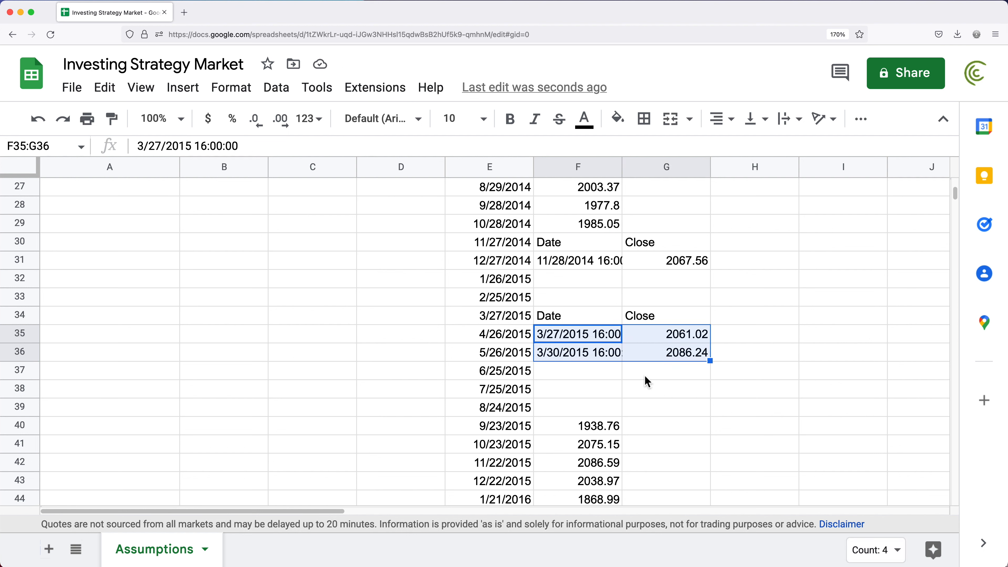
{"action": "left_click", "coordinate": [573, 320]}
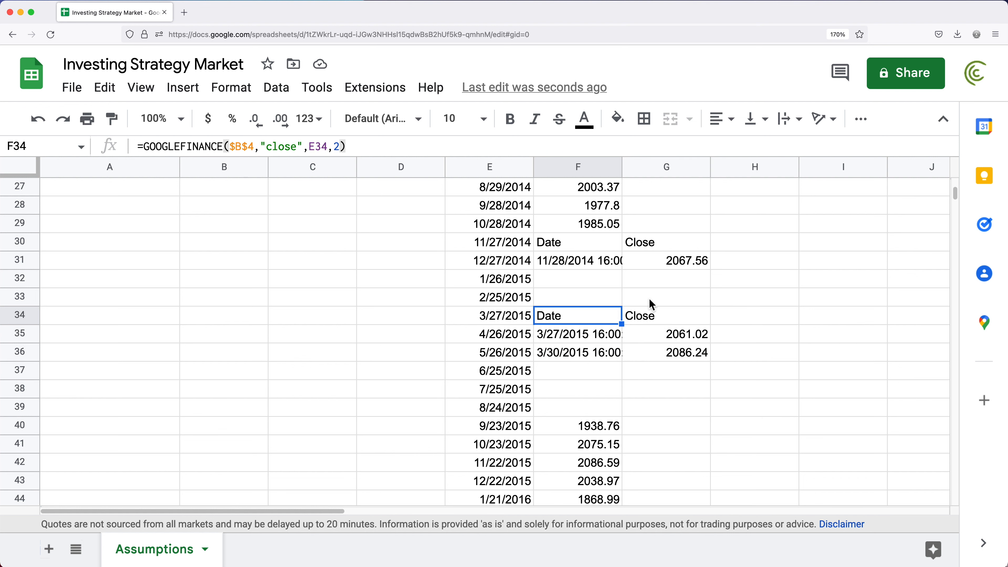
{"action": "left_click", "coordinate": [683, 264]}
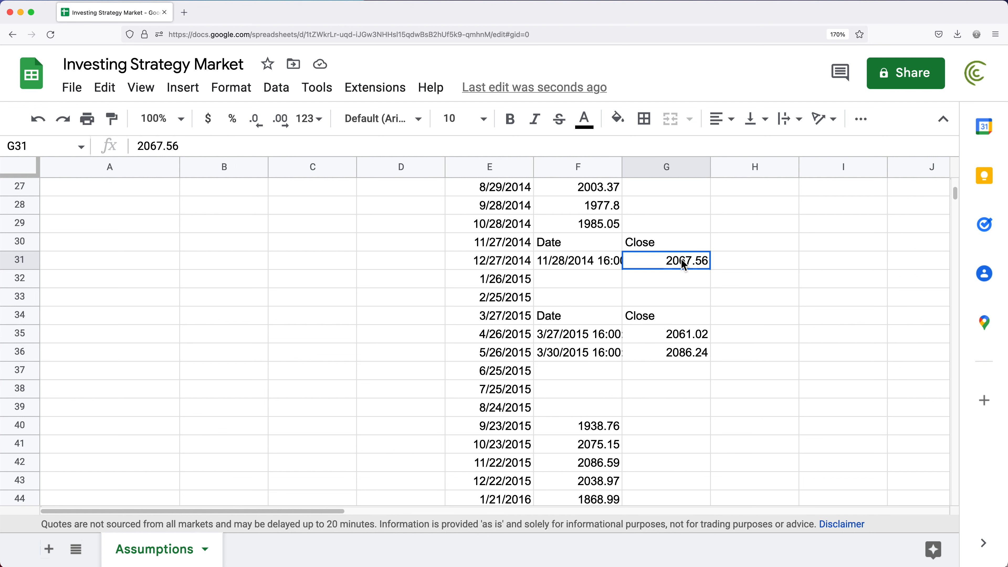
{"action": "left_click", "coordinate": [677, 335]}
{"action": "left_click_drag", "start_coordinate": [603, 337], "coordinate": [662, 324]}
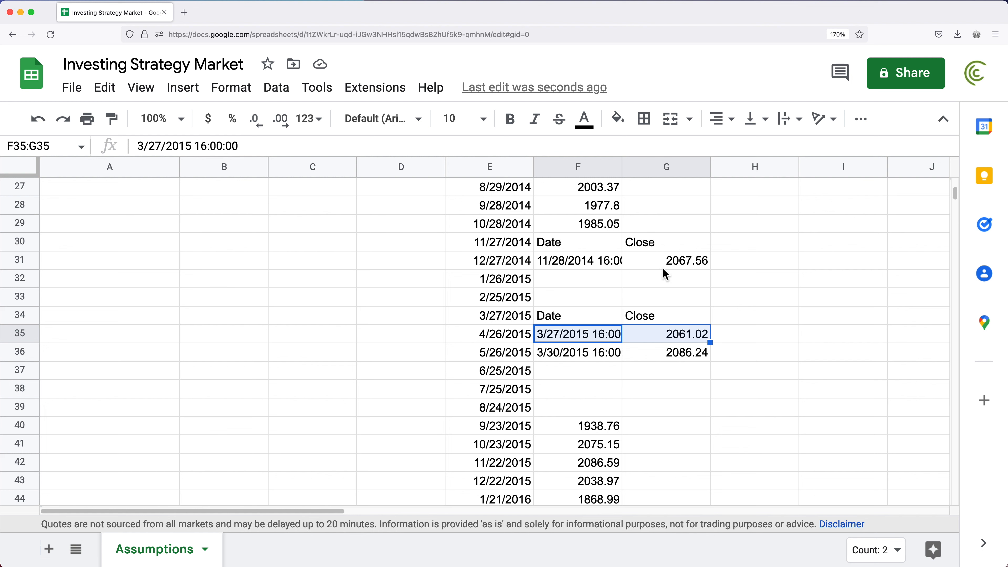
{"action": "left_click", "coordinate": [671, 265]}
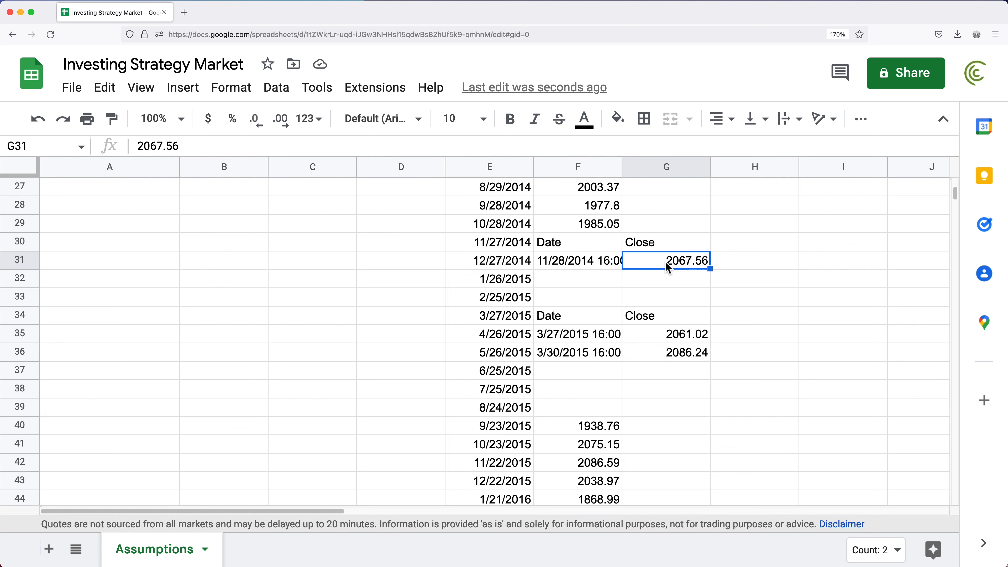
Set the num_days argument in F30 to 3, making it =GOOGLEFINANCE($B$4,"close",E30,3), and check the returned rows
{"action": "double_click", "coordinate": [591, 250]}
{"action": "left_click", "coordinate": [740, 243]}
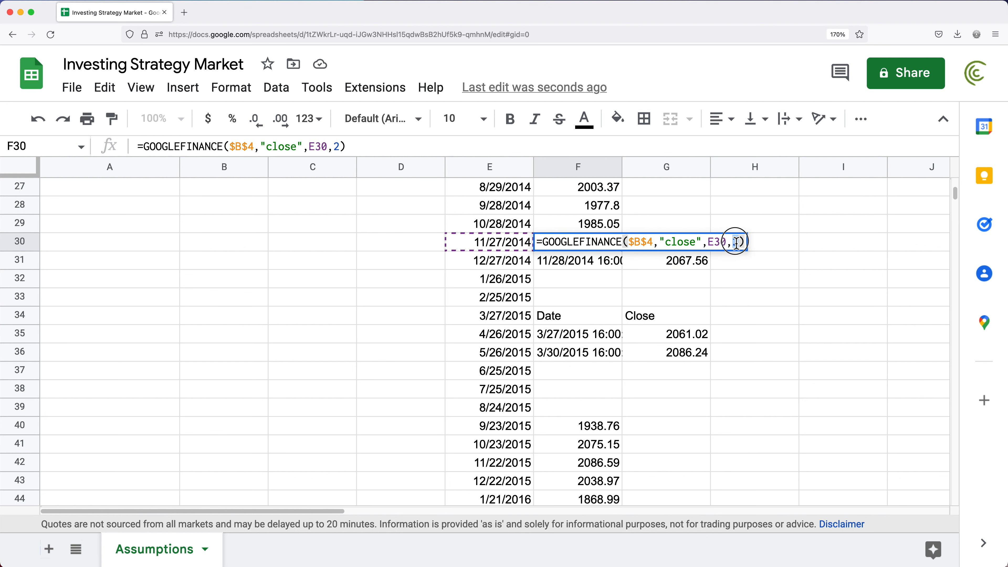
{"action": "key", "text": "Return"}
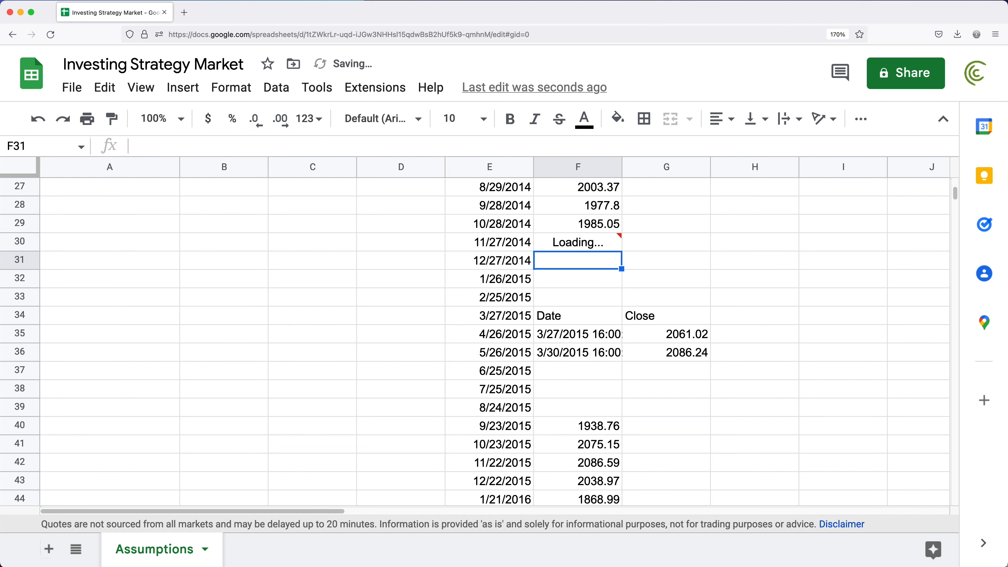
{"action": "left_click", "coordinate": [587, 246]}
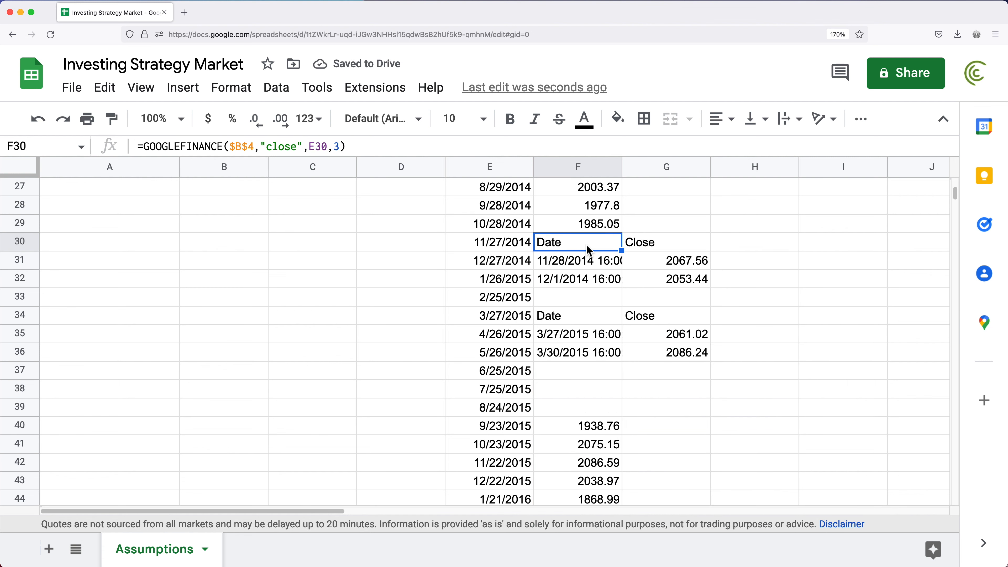
Clear the trial GOOGLEFINANCE formulas from F30:F32 and F34
{"action": "left_click_drag", "start_coordinate": [583, 244], "coordinate": [578, 283]}
{"action": "key", "text": "Delete"}
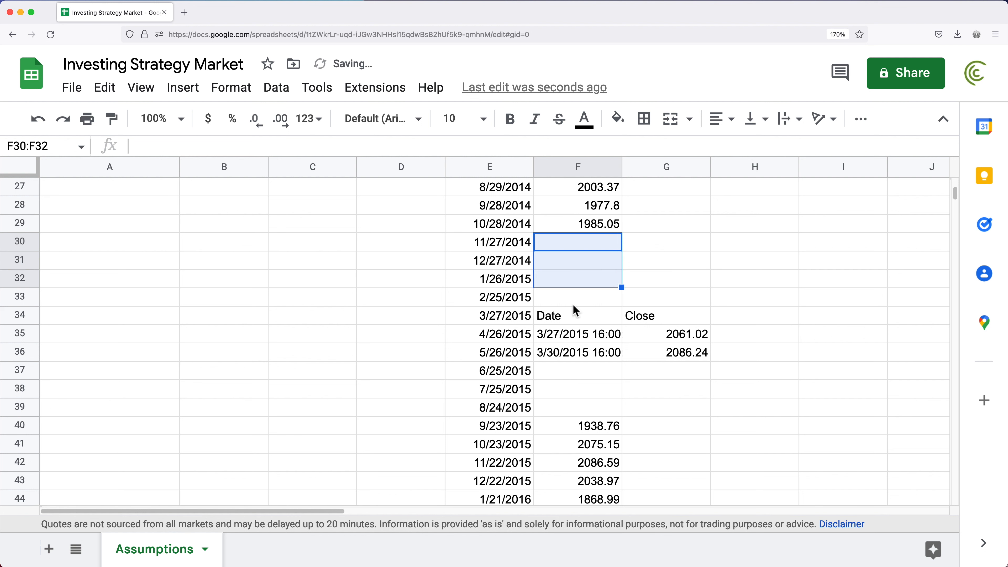
{"action": "left_click", "coordinate": [579, 317]}
{"action": "key", "text": "Delete"}
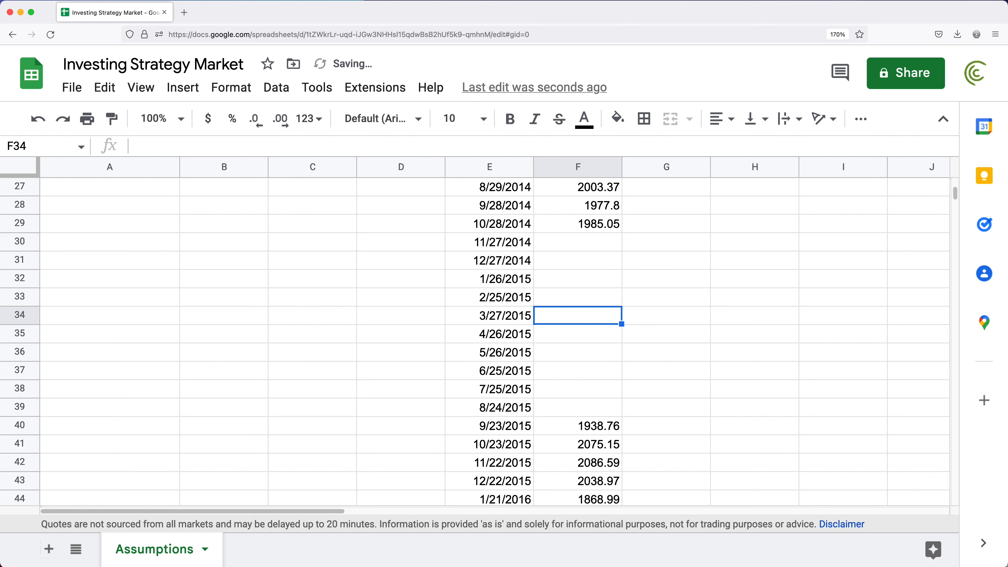
Clear all remaining closing price formulas in column F below F1, keeping only the F1 formula
{"action": "key", "text": "super+shift+Down"}
{"action": "key", "text": "super+shift+Down"}
{"action": "key", "text": "super+shift+Down"}
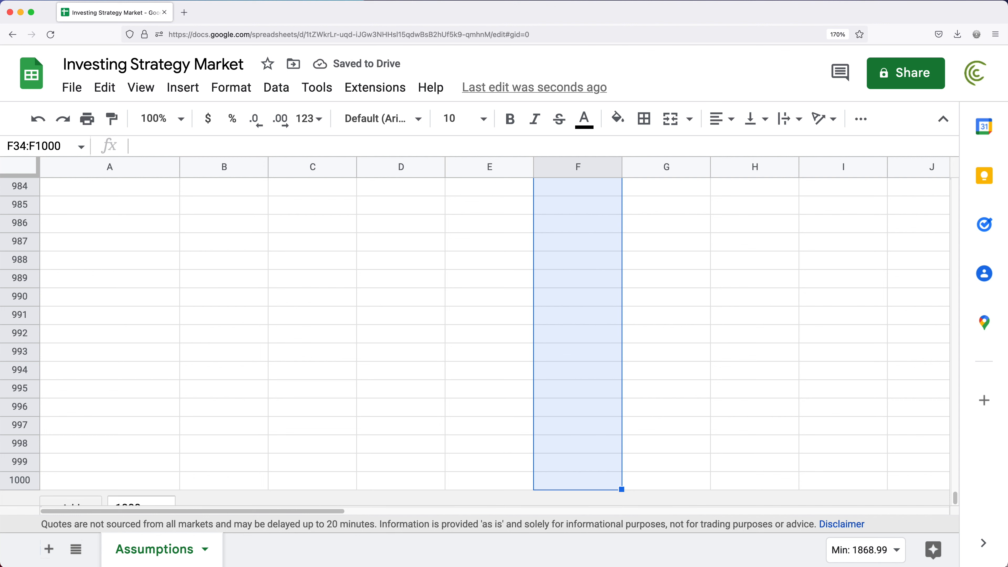
{"action": "key", "text": "Delete"}
{"action": "key", "text": "super+Up"}
{"action": "key", "text": "super+Up"}
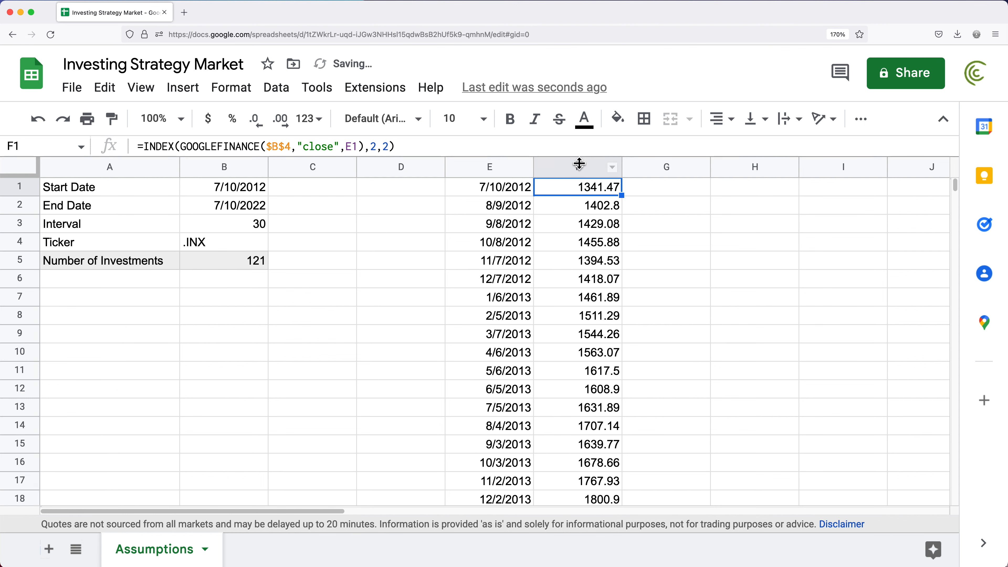
{"action": "left_click", "coordinate": [599, 204]}
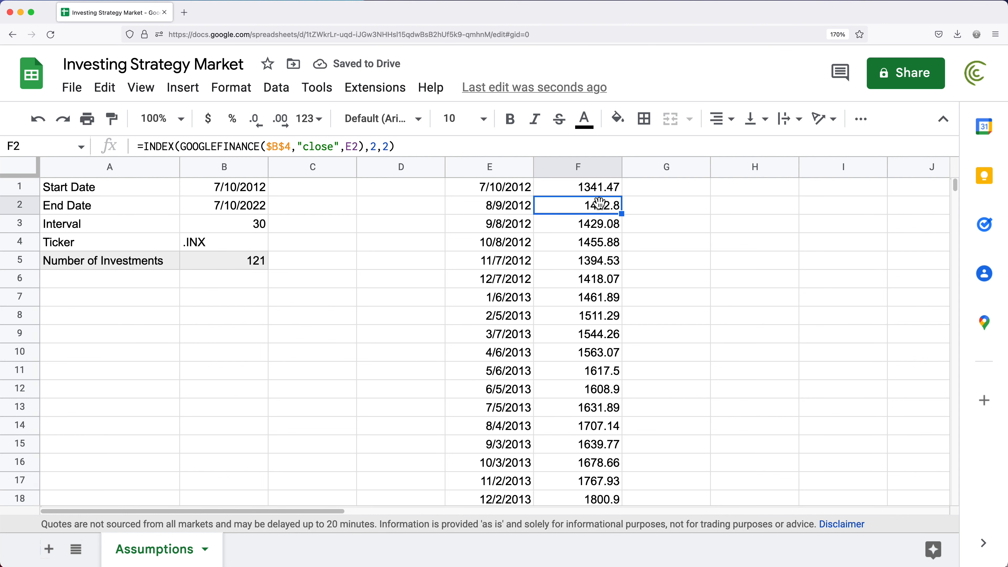
{"action": "key", "text": "super+shift+Down"}
{"action": "key", "text": "Delete"}
{"action": "key", "text": "super+Up"}
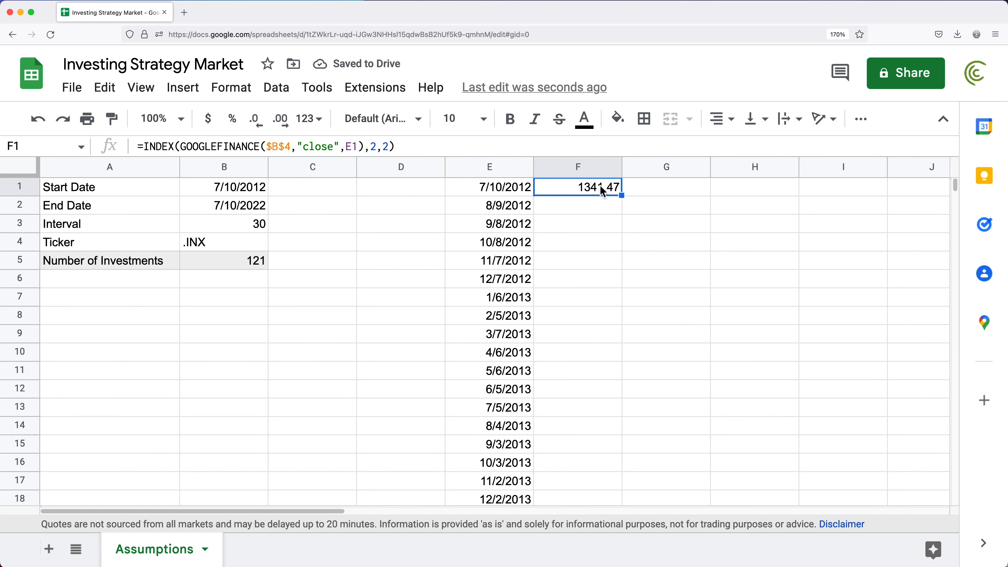
Add a num_days argument of 3 to GOOGLEFINANCE in F1, making it =INDEX(GOOGLEFINANCE($B$4,"close",E1,3),2,2)
{"action": "double_click", "coordinate": [581, 187]}
{"action": "left_click", "coordinate": [761, 188]}
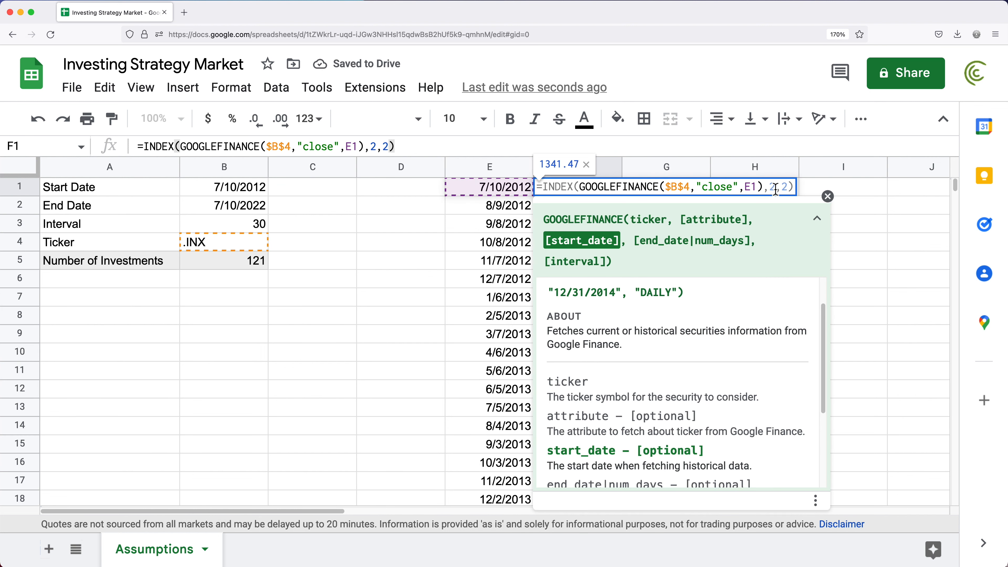
{"action": "type", "text": ", "}
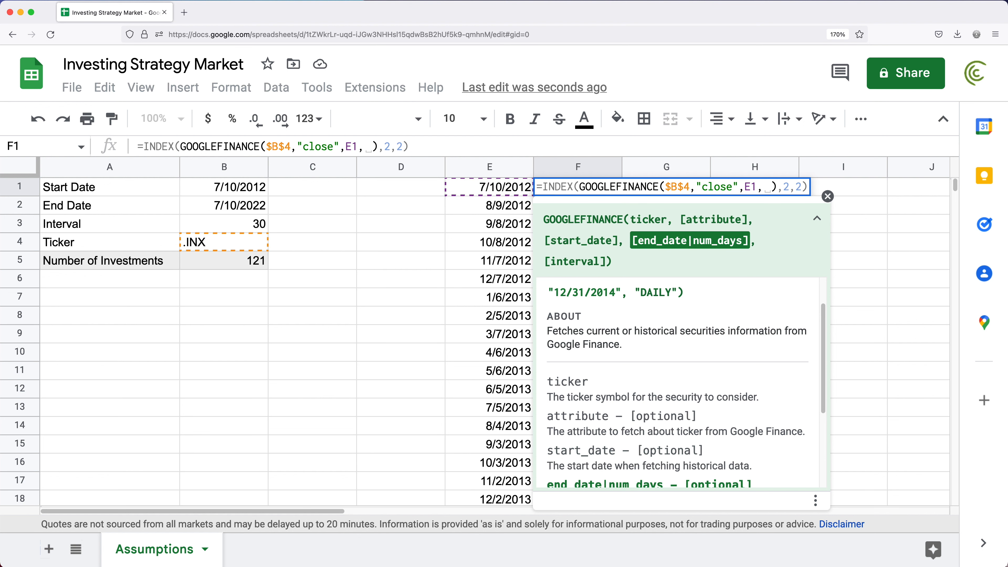
{"action": "type", "text": "3"}
{"action": "key", "text": "Return"}
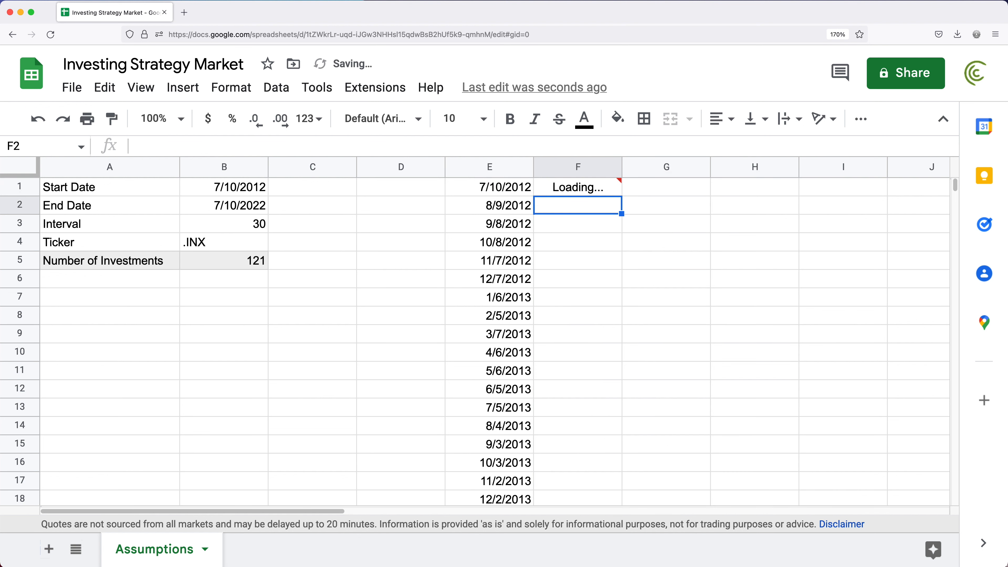
Fill the updated F1 formula down column F for every investment date and check the prices through to row 121 for errors
{"action": "left_click", "coordinate": [618, 192]}
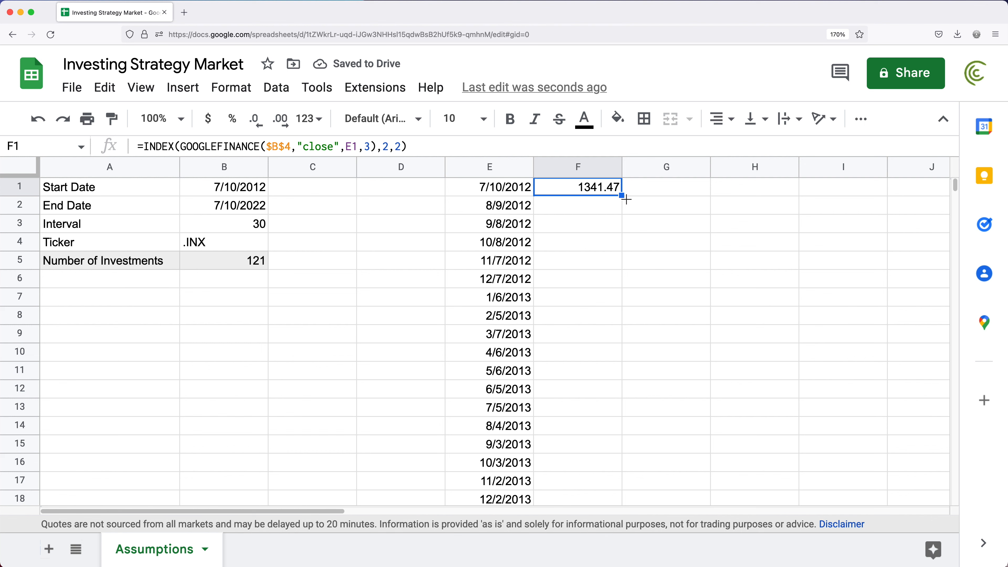
{"action": "double_click", "coordinate": [626, 199]}
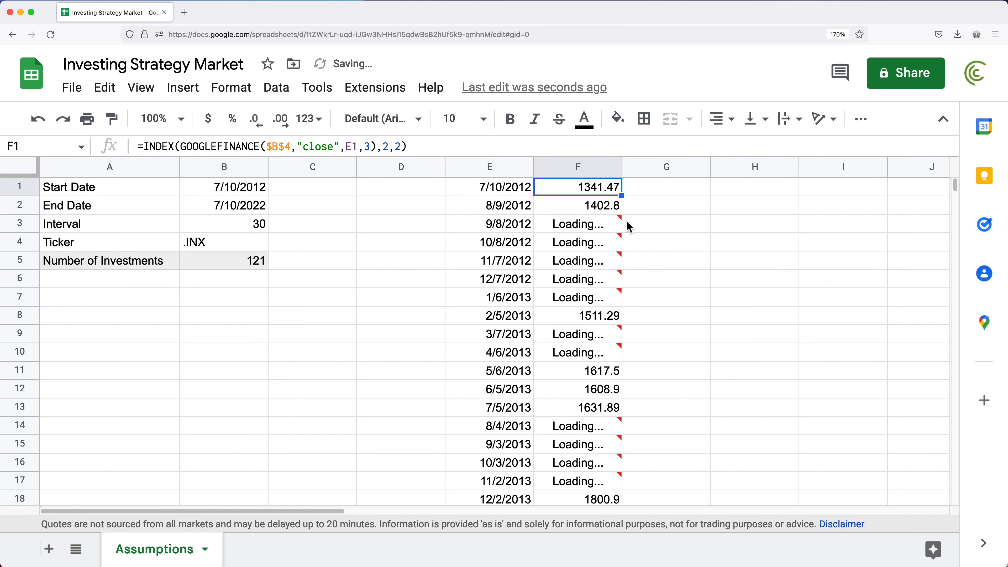
{"action": "scroll", "coordinate": [627, 223], "scroll_direction": "down", "scroll_amount": 10}
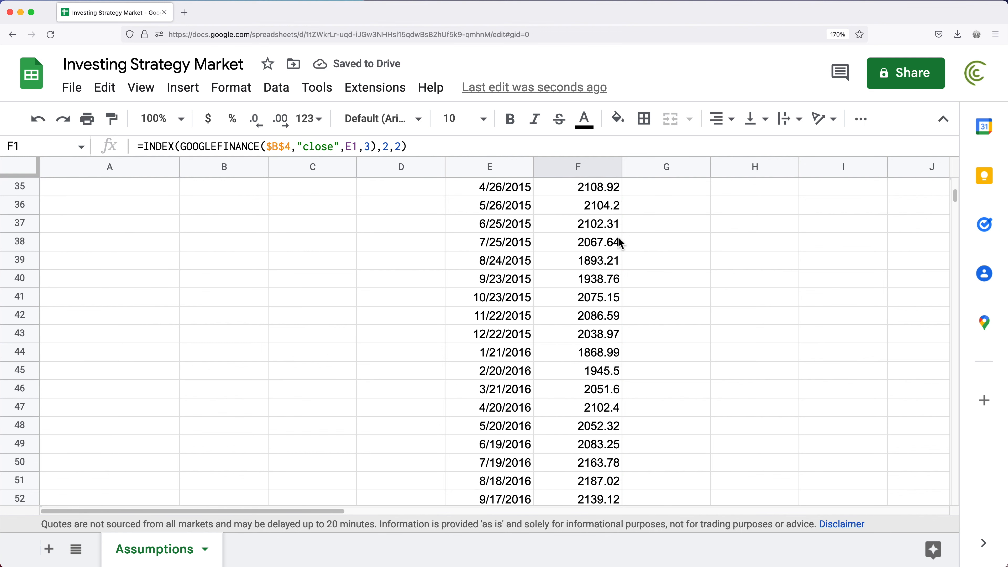
{"action": "scroll", "coordinate": [619, 244], "scroll_direction": "down", "scroll_amount": 20}
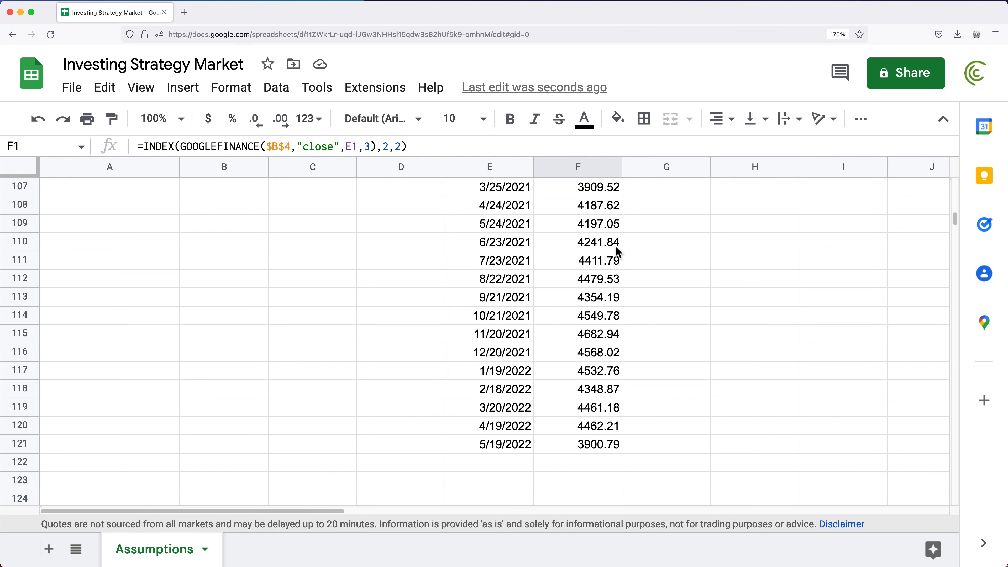
{"action": "scroll", "coordinate": [615, 247], "scroll_direction": "up", "scroll_amount": 6}
{"action": "scroll", "coordinate": [616, 248], "scroll_direction": "down", "scroll_amount": 4}
{"action": "scroll", "coordinate": [616, 248], "scroll_direction": "up", "scroll_amount": 20}
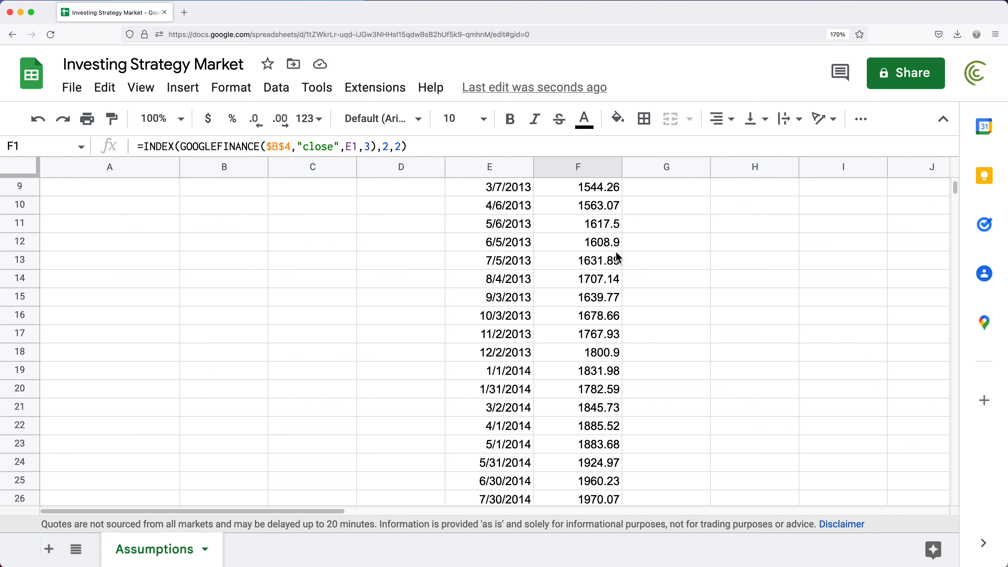
{"action": "scroll", "coordinate": [617, 257], "scroll_direction": "up", "scroll_amount": 3}
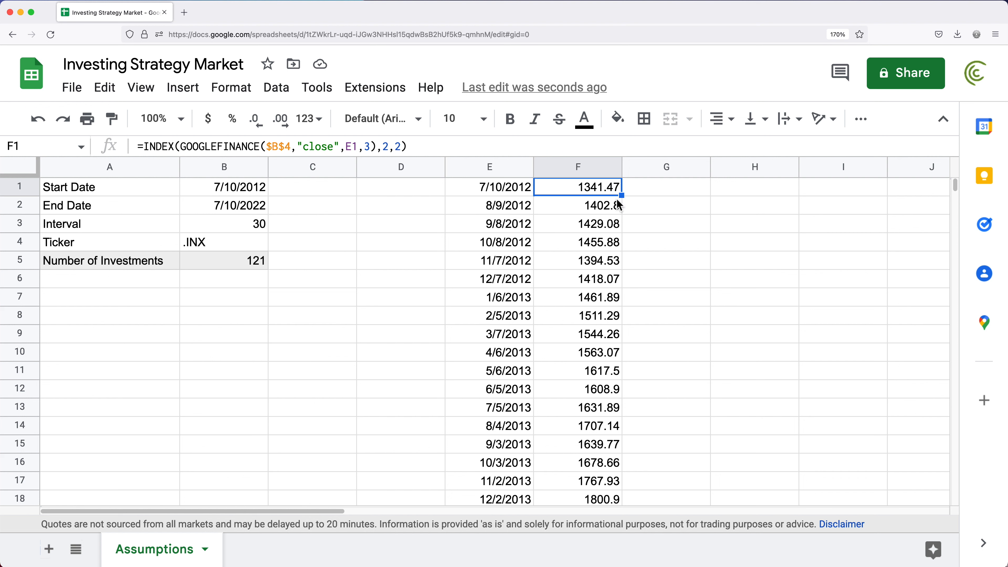
Format the closing prices in column F as currency
{"action": "left_click", "coordinate": [595, 166]}
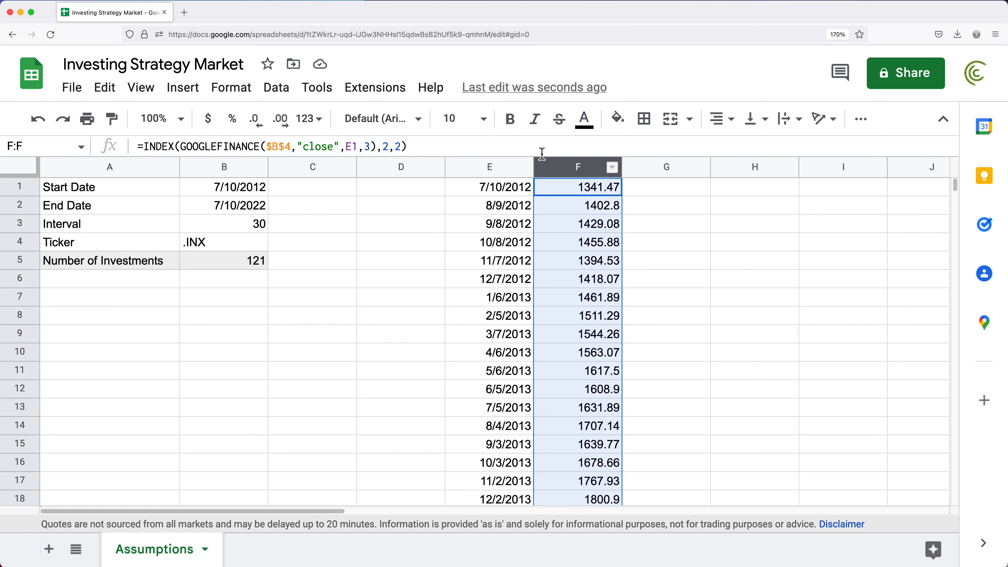
{"action": "left_click", "coordinate": [208, 118]}
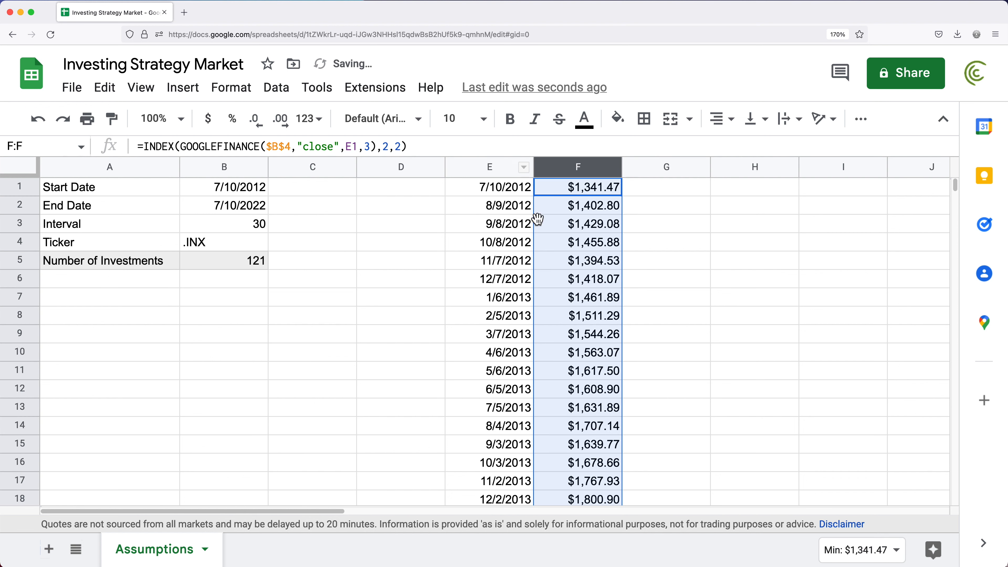
{"action": "left_click", "coordinate": [639, 189]}
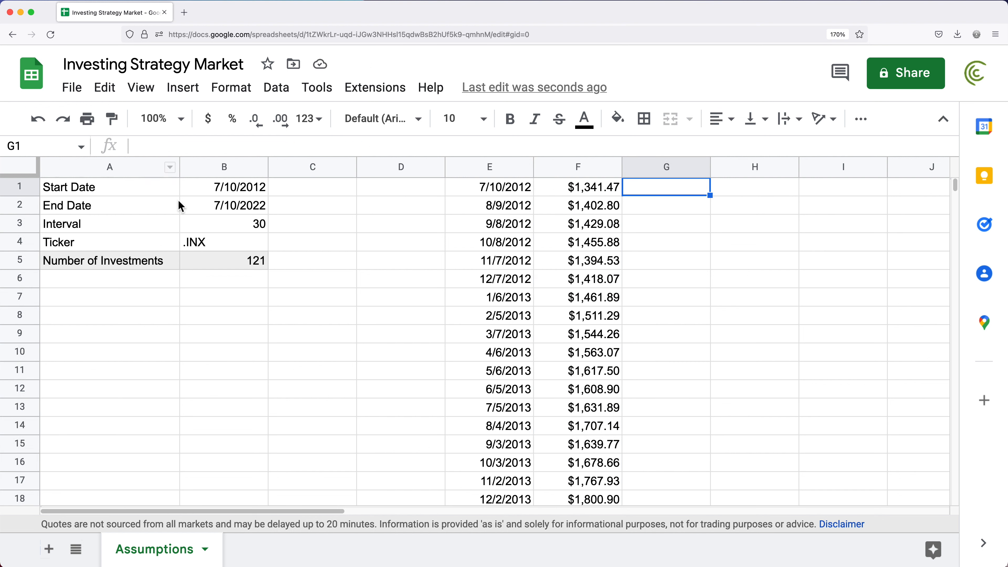
Insert a row above row 1 and enter the label "Investment Value" in A1
{"action": "right_click", "coordinate": [24, 190]}
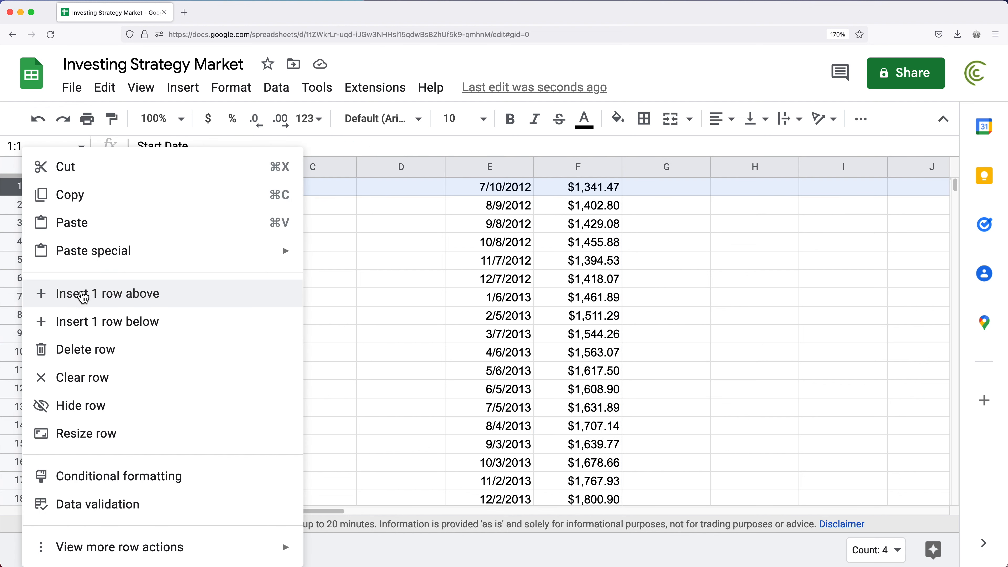
{"action": "left_click", "coordinate": [82, 296]}
{"action": "left_click", "coordinate": [137, 190]}
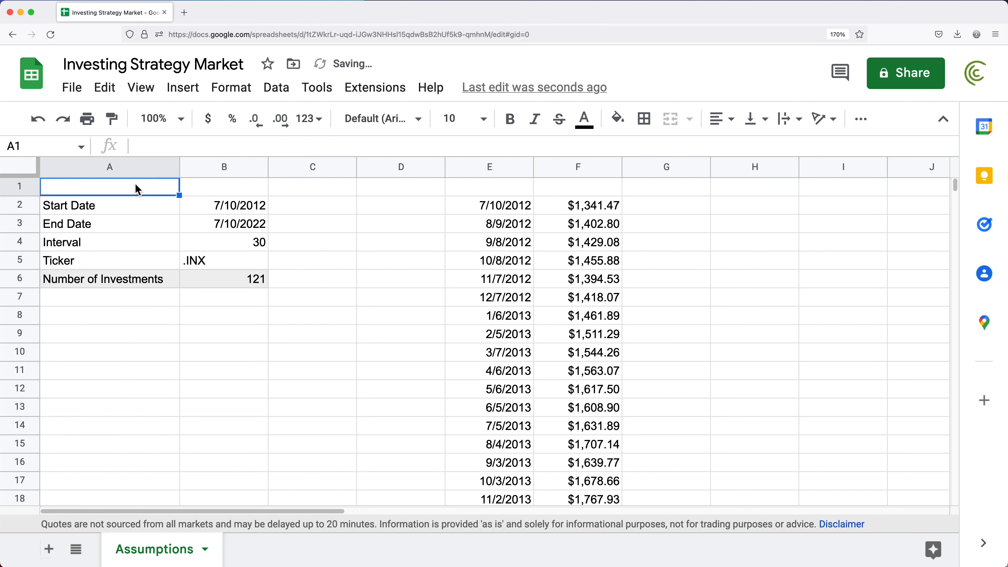
{"action": "type", "text": "Invetment Value"}
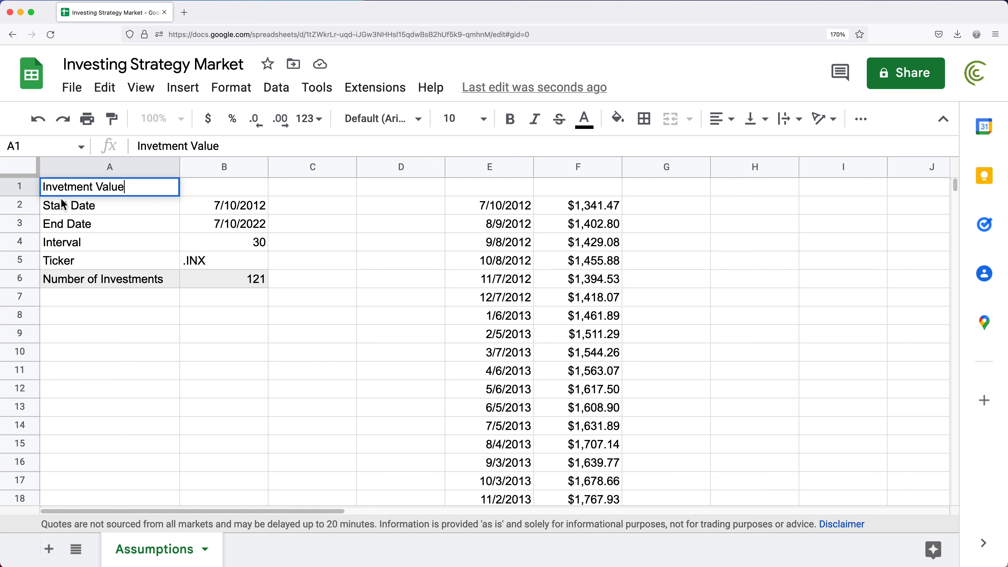
{"action": "left_click", "coordinate": [65, 189]}
{"action": "type", "text": "s"}
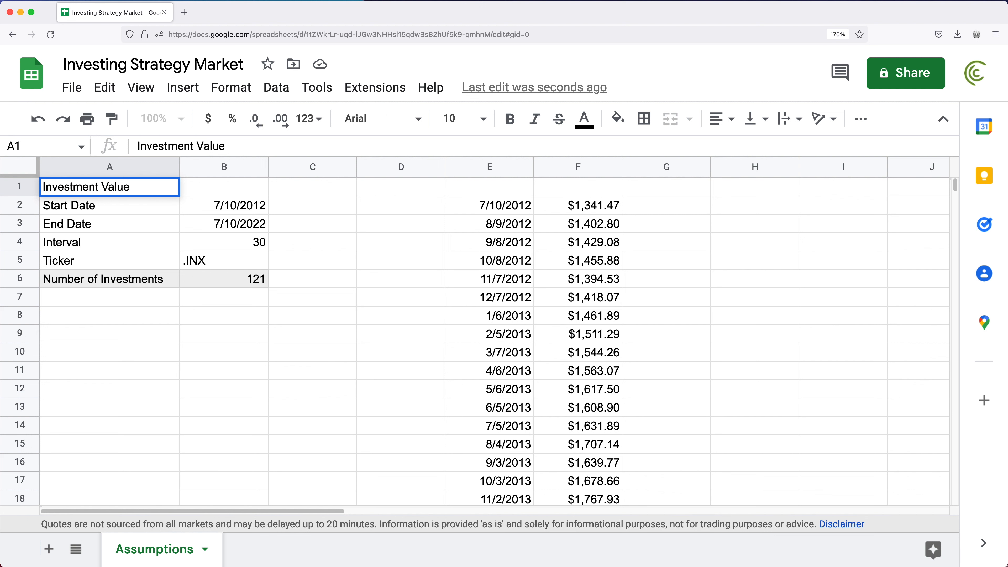
{"action": "key", "text": "Return"}
{"action": "key", "text": "Up"}
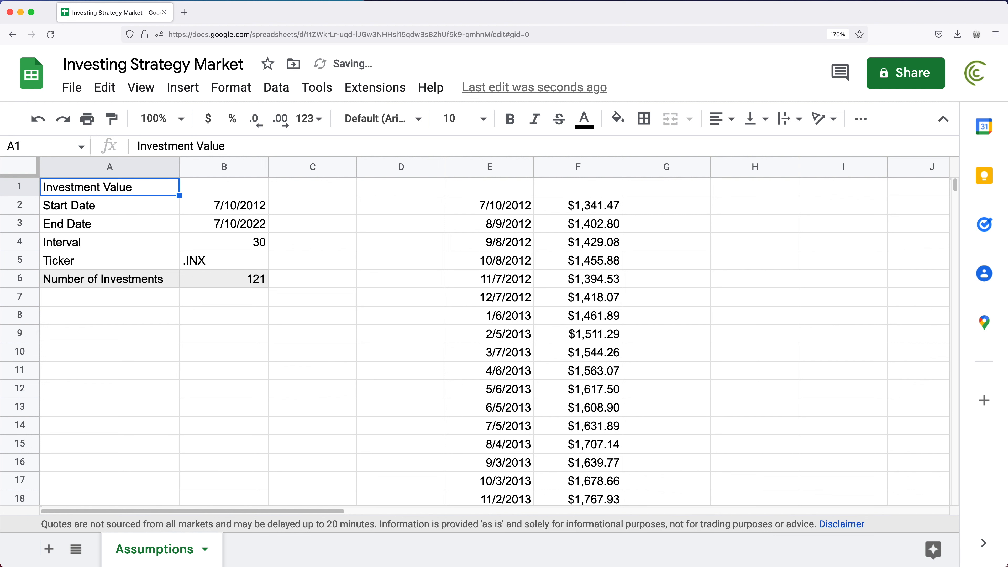
Enter 100000 as the investment value in B1 and format it as currency without decimal places
{"action": "key", "text": "Right"}
{"action": "type", "text": "1000"}
{"action": "key", "text": "Return"}
{"action": "key", "text": "Up"}
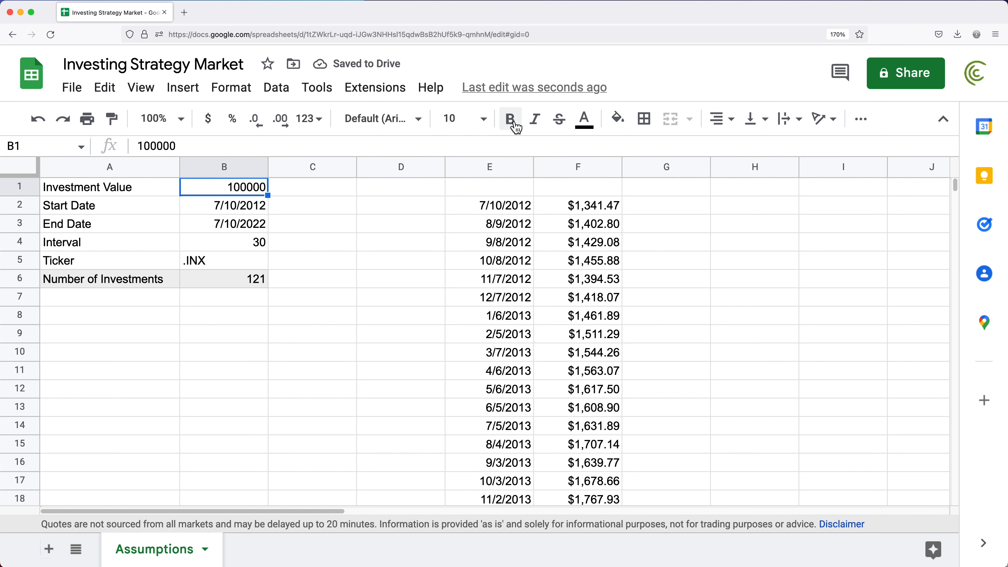
{"action": "left_click", "coordinate": [213, 125]}
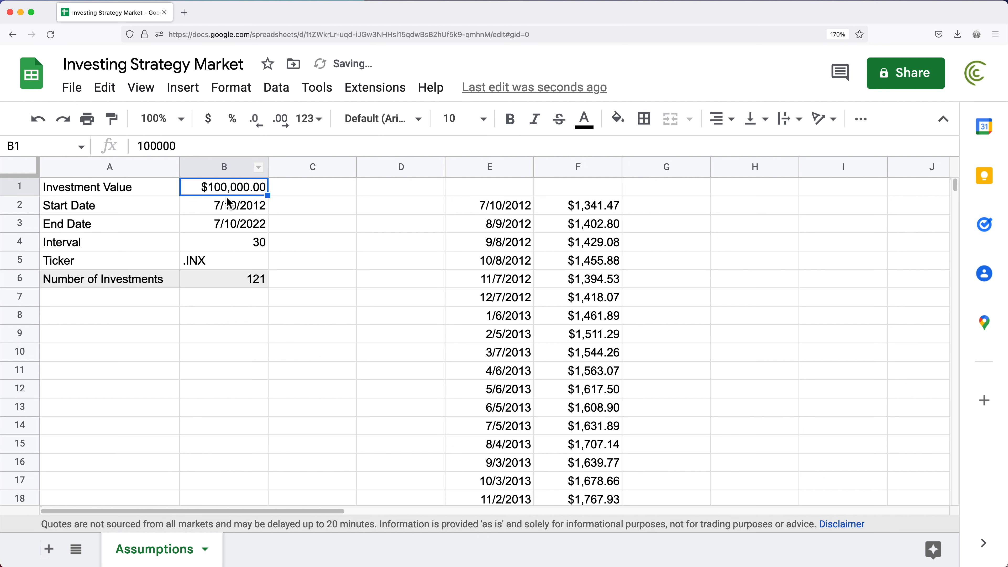
{"action": "left_click_drag", "start_coordinate": [244, 195], "coordinate": [205, 260]}
{"action": "left_click", "coordinate": [262, 190]}
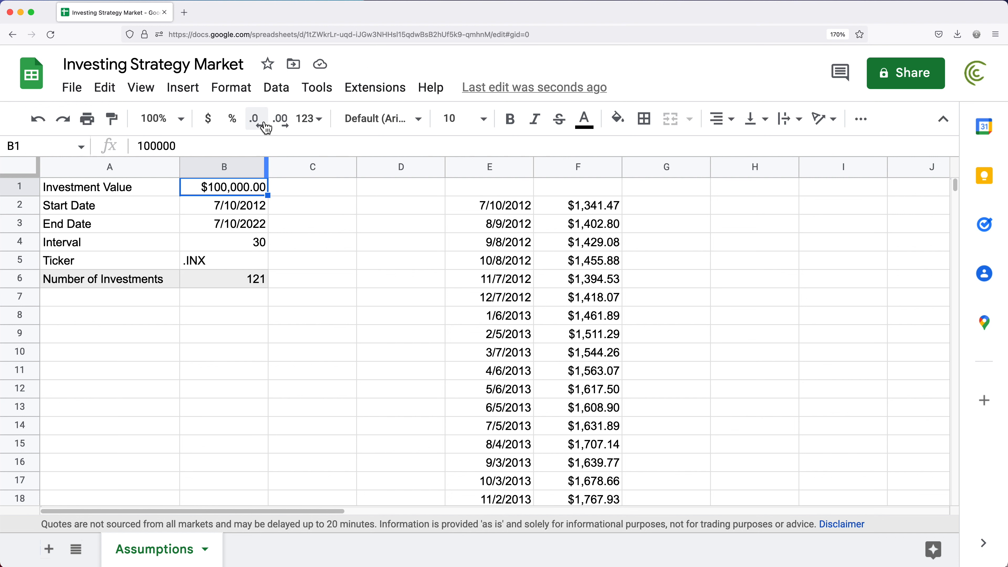
{"action": "left_click", "coordinate": [255, 119]}
{"action": "left_click", "coordinate": [255, 119]}
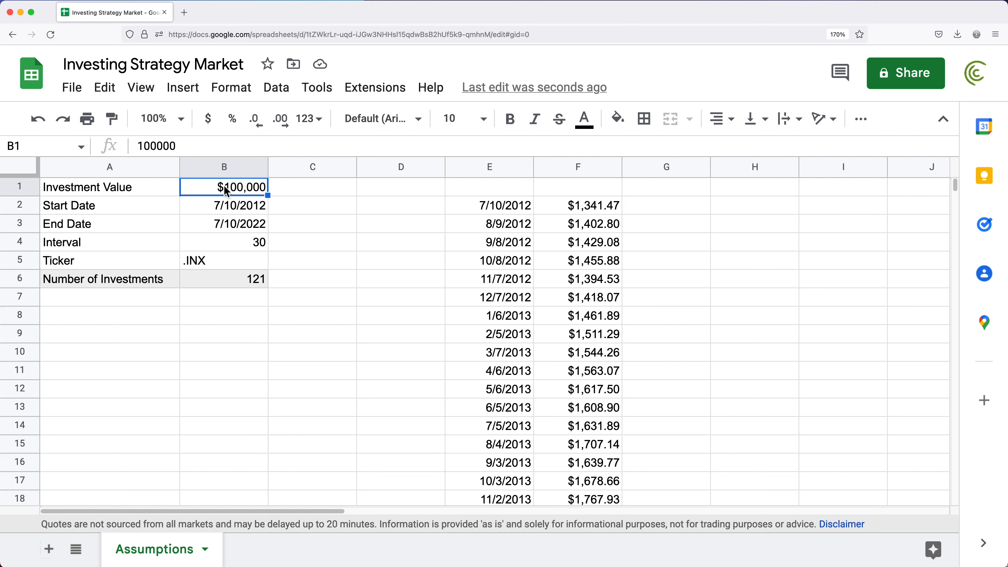
Calculate the amount invested each time in D3 by dividing investment value by number of investments, =B1/B6
{"action": "left_click", "coordinate": [245, 281]}
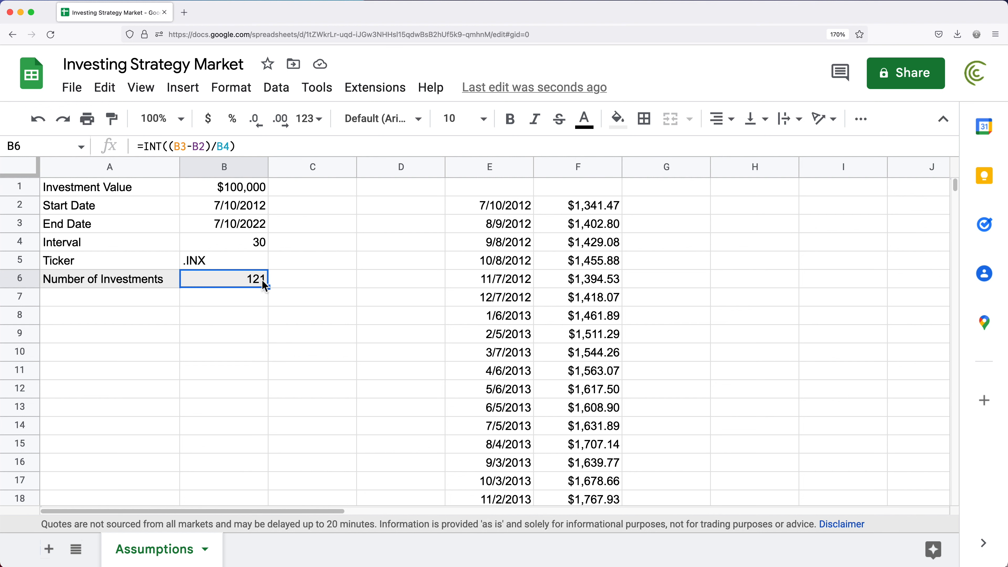
{"action": "left_click", "coordinate": [338, 221]}
{"action": "left_click", "coordinate": [373, 224]}
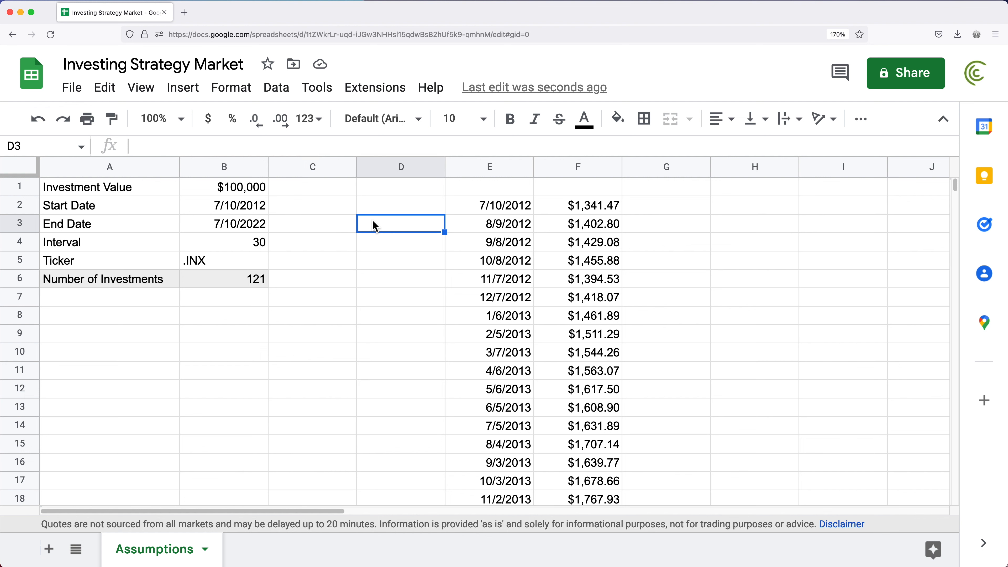
{"action": "type", "text": "="}
{"action": "left_click", "coordinate": [234, 191]}
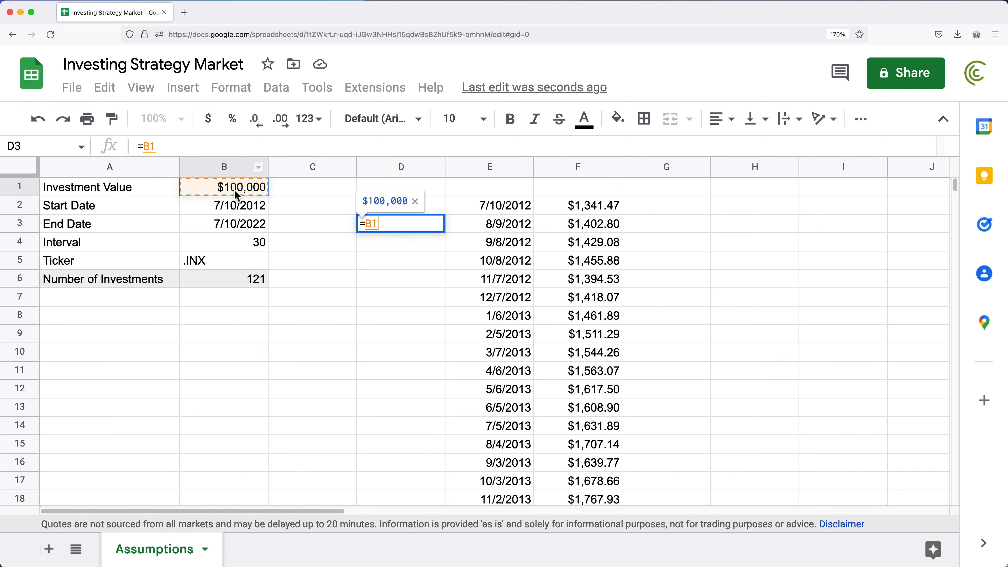
{"action": "type", "text": "/"}
{"action": "left_click", "coordinate": [212, 281]}
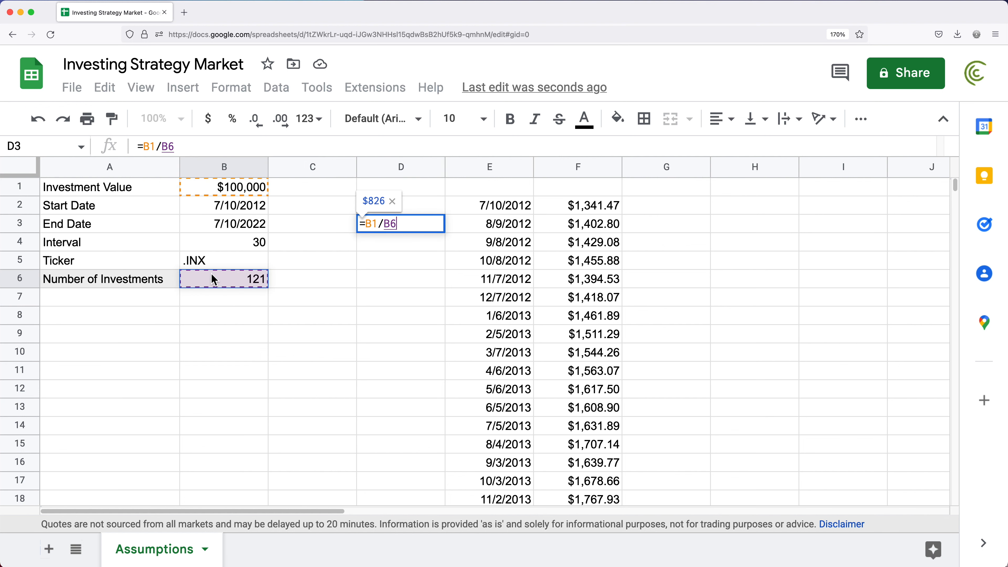
{"action": "key", "text": "Return"}
Examine the per-investment amount in D3 against the first dates and closing prices in columns E and F and the ticker in B5
{"action": "left_click", "coordinate": [424, 230]}
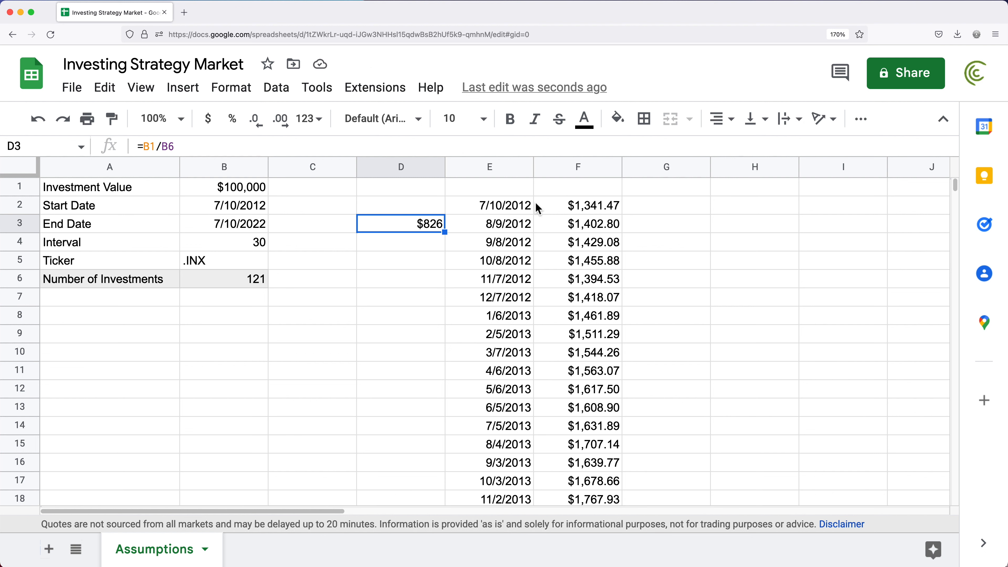
{"action": "left_click_drag", "start_coordinate": [503, 205], "coordinate": [555, 207]}
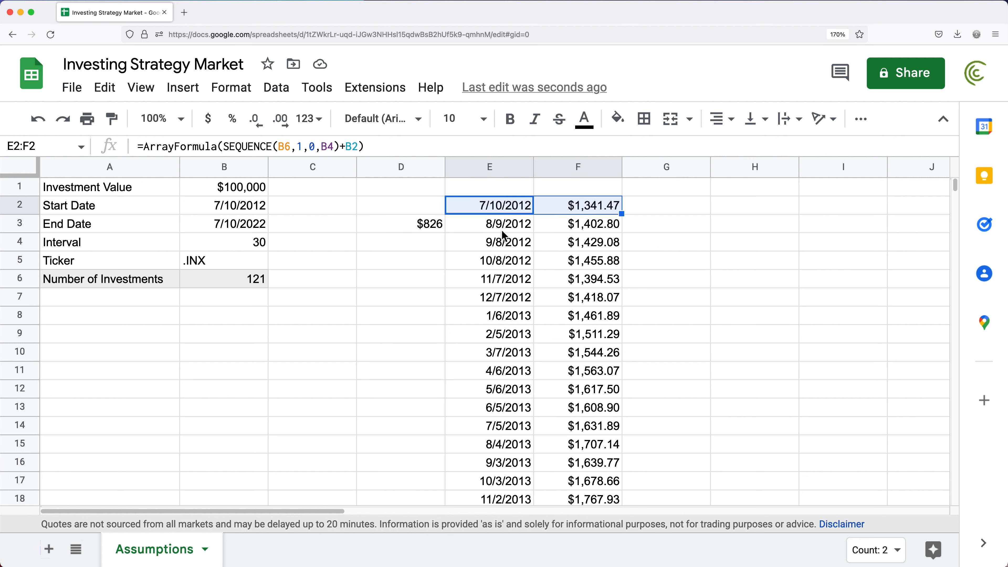
{"action": "left_click_drag", "start_coordinate": [501, 227], "coordinate": [549, 261]}
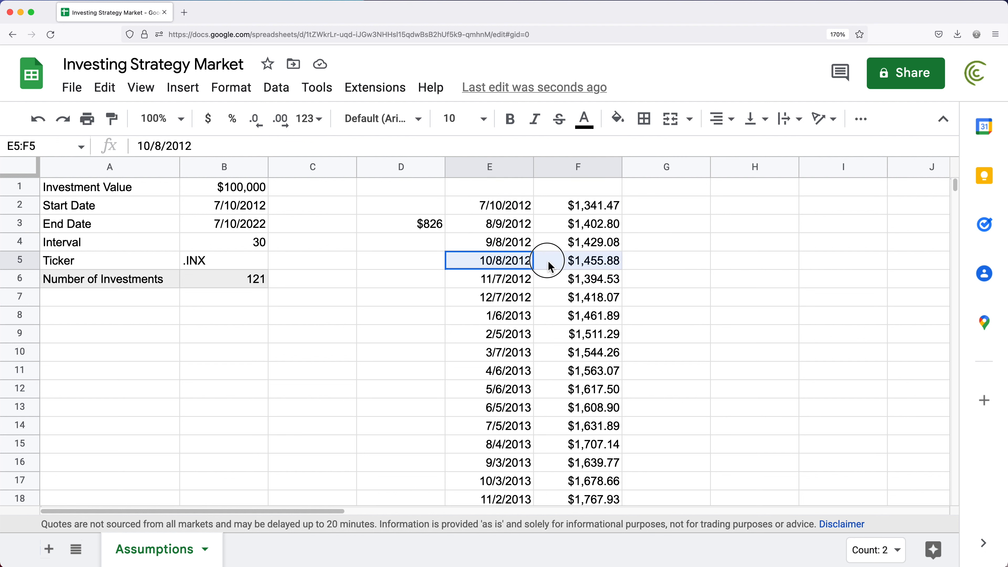
{"action": "left_click", "coordinate": [463, 221]}
{"action": "left_click", "coordinate": [460, 254]}
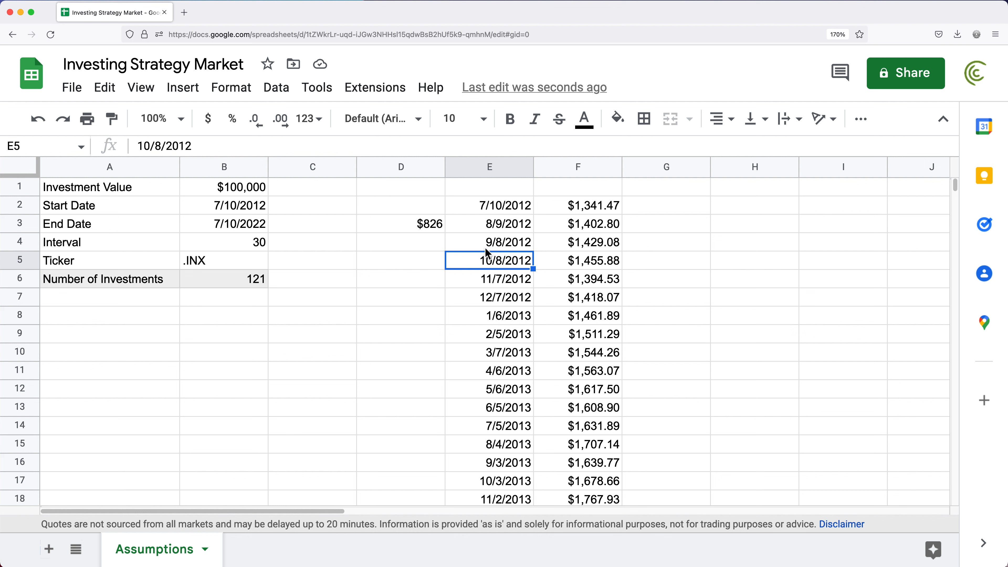
{"action": "left_click", "coordinate": [597, 205]}
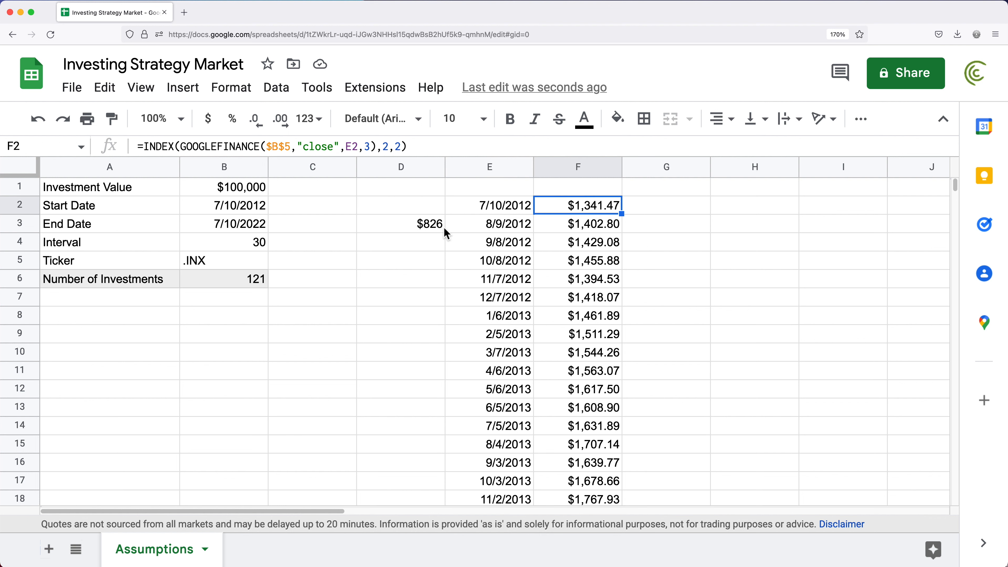
{"action": "left_click", "coordinate": [430, 230]}
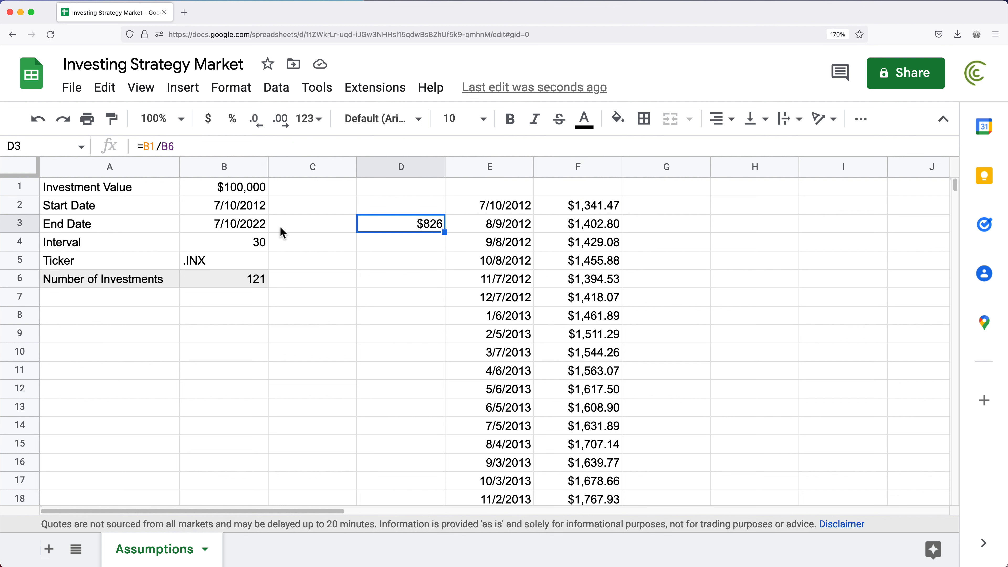
{"action": "left_click", "coordinate": [216, 261]}
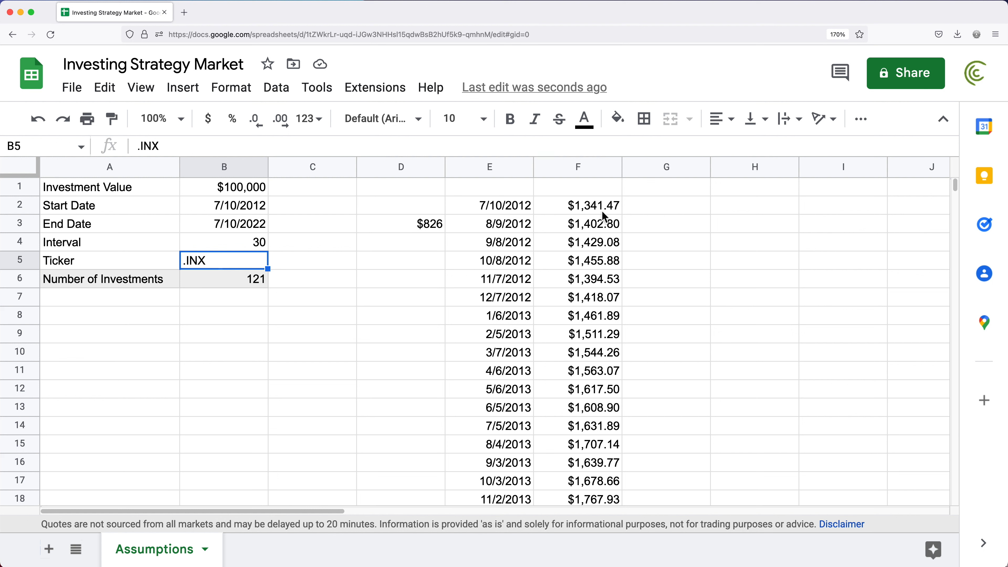
{"action": "left_click", "coordinate": [587, 208]}
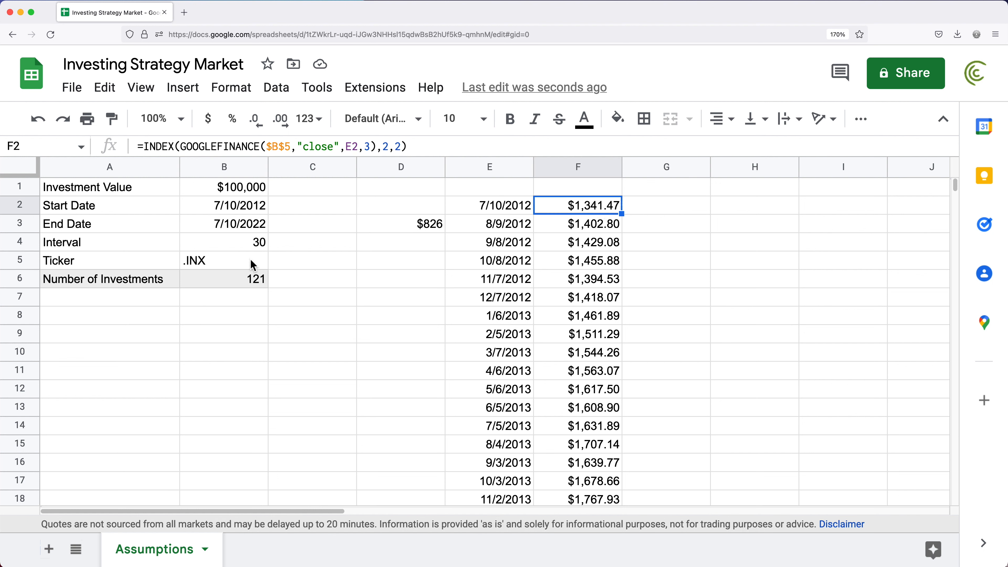
{"action": "left_click", "coordinate": [224, 264]}
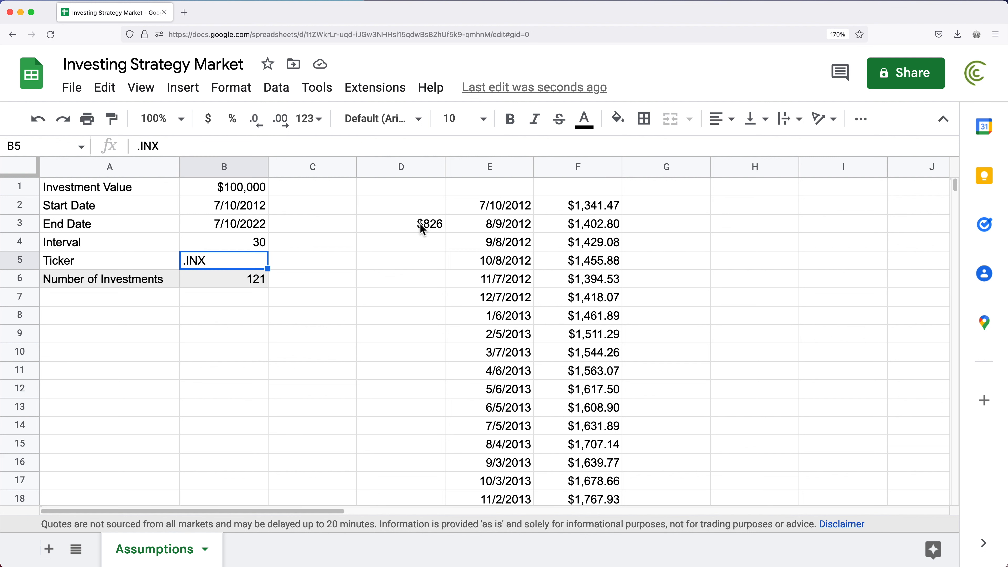
{"action": "left_click", "coordinate": [424, 224]}
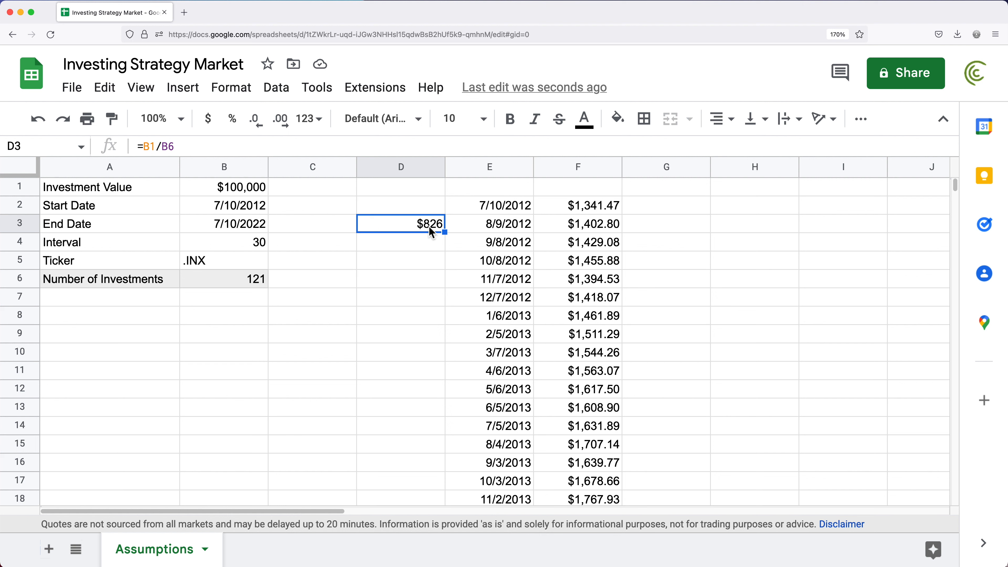
Enter the label "Investment per Period" in A7, below Number of Investments
{"action": "left_click", "coordinate": [87, 297]}
{"action": "type", "text": "Investment per Preiod"}
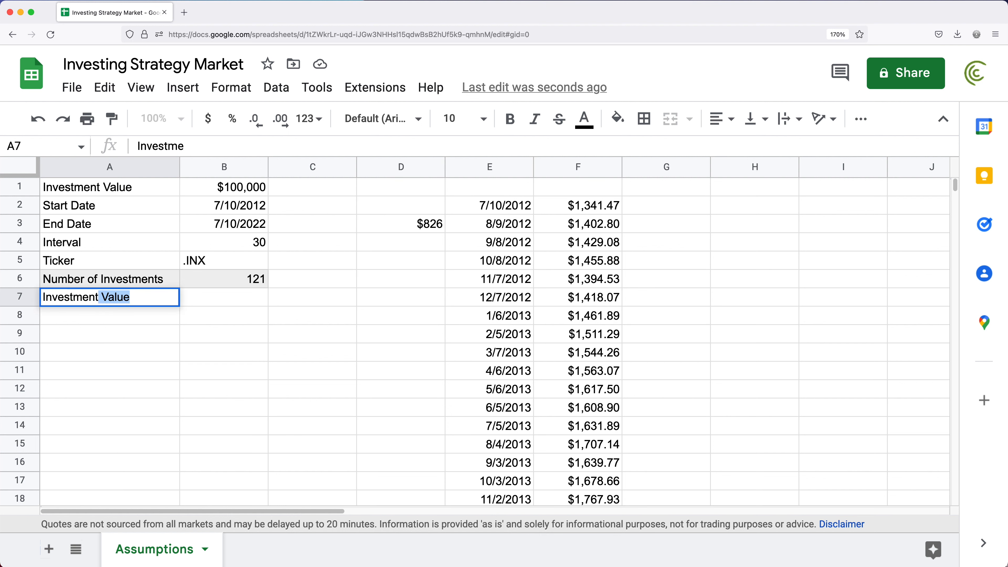
{"action": "key", "text": "Return"}
{"action": "double_click", "coordinate": [136, 298]}
{"action": "key", "text": "BackSpace"}
{"action": "key", "text": "Right"}
{"action": "type", "text": "r"}
{"action": "key", "text": "Return"}
Move the =B1/B6 formula from D3 to B7 and check its cell references
{"action": "left_click", "coordinate": [382, 230]}
{"action": "key", "text": "super+c"}
{"action": "left_click", "coordinate": [252, 296]}
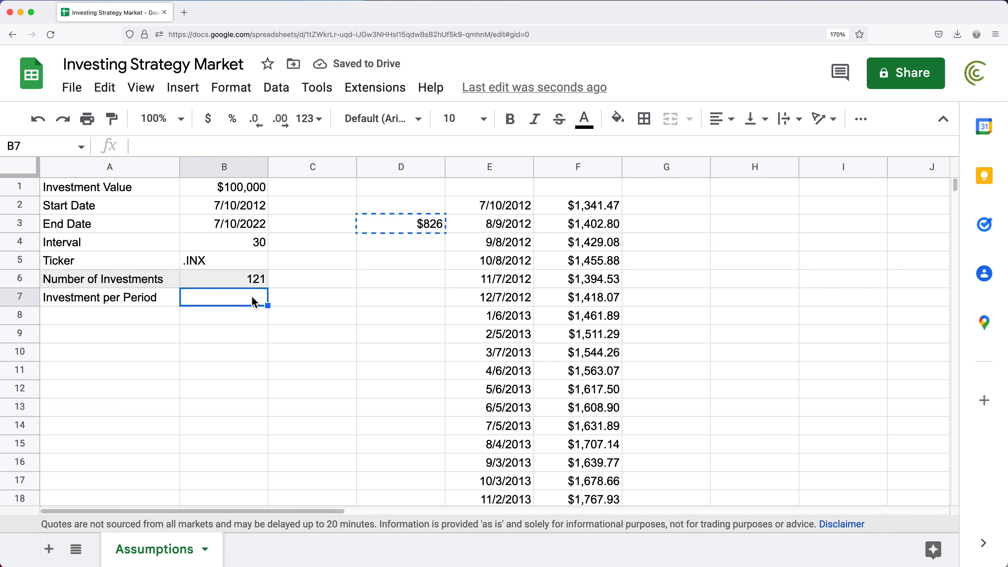
{"action": "key", "text": "super+v"}
{"action": "left_click", "coordinate": [236, 302]}
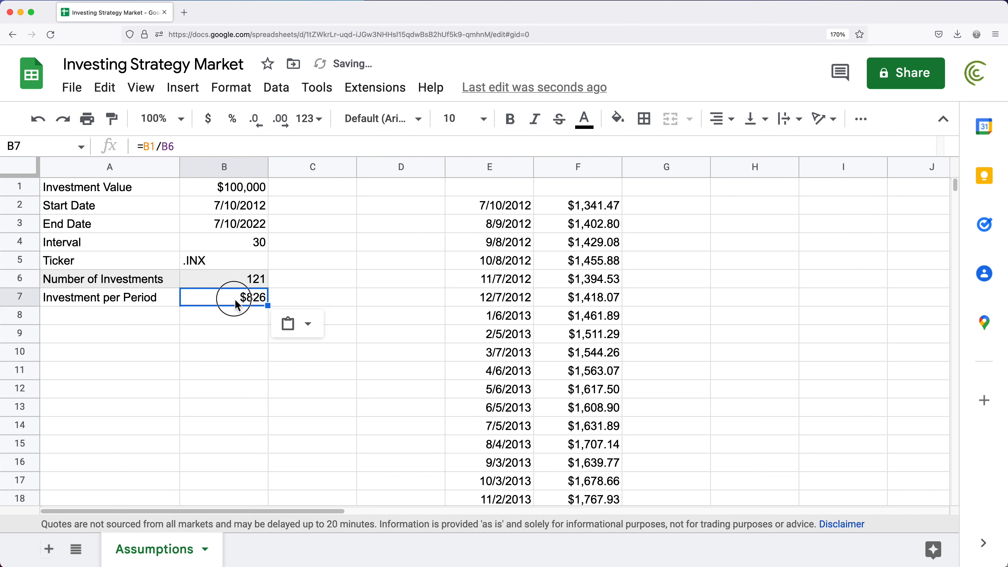
{"action": "double_click", "coordinate": [237, 303]}
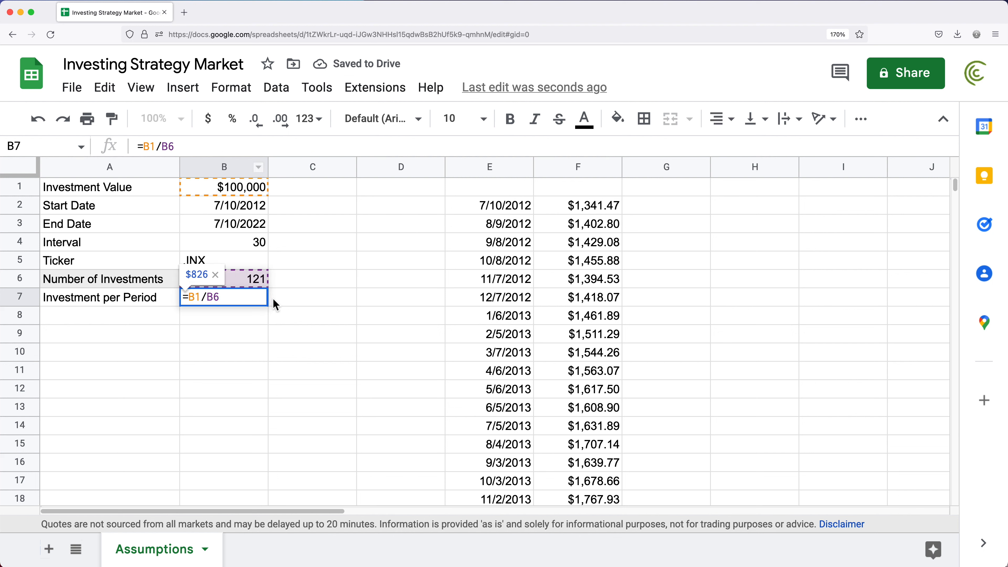
{"action": "key", "text": "Escape"}
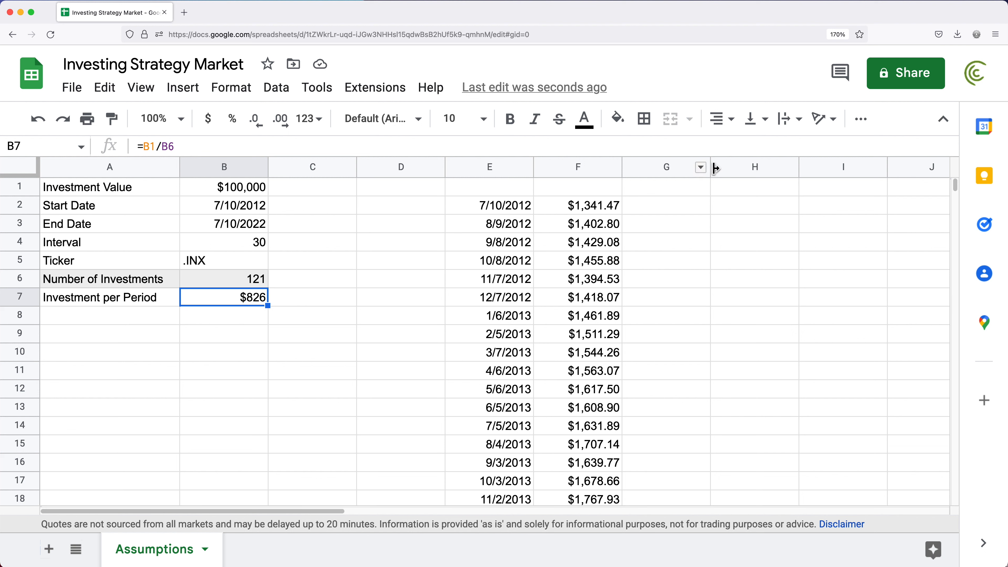
Calculate the units bought on the first date in G2 with =B7/F2, rejecting the suggested autofill
{"action": "left_click", "coordinate": [654, 187]}
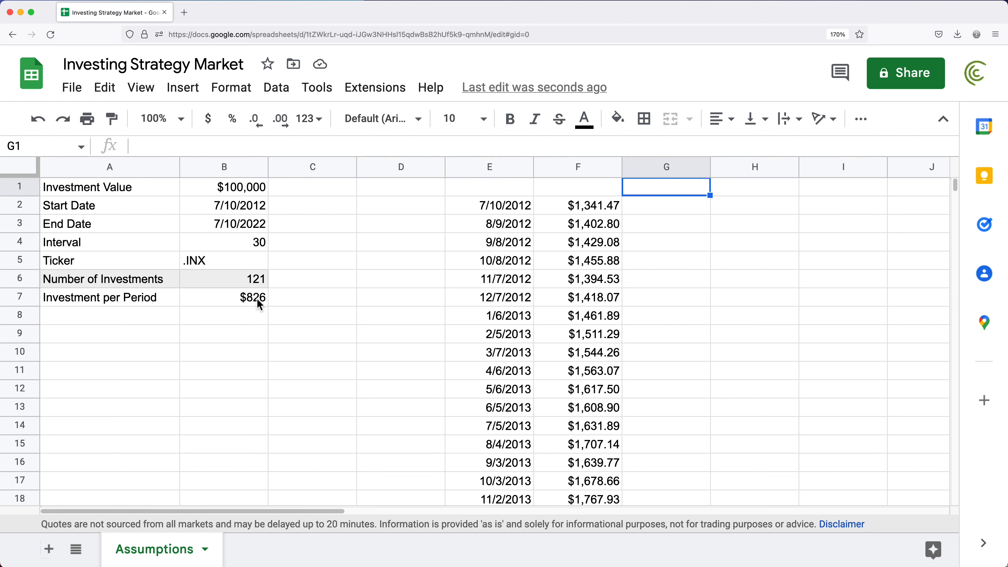
{"action": "left_click", "coordinate": [587, 207]}
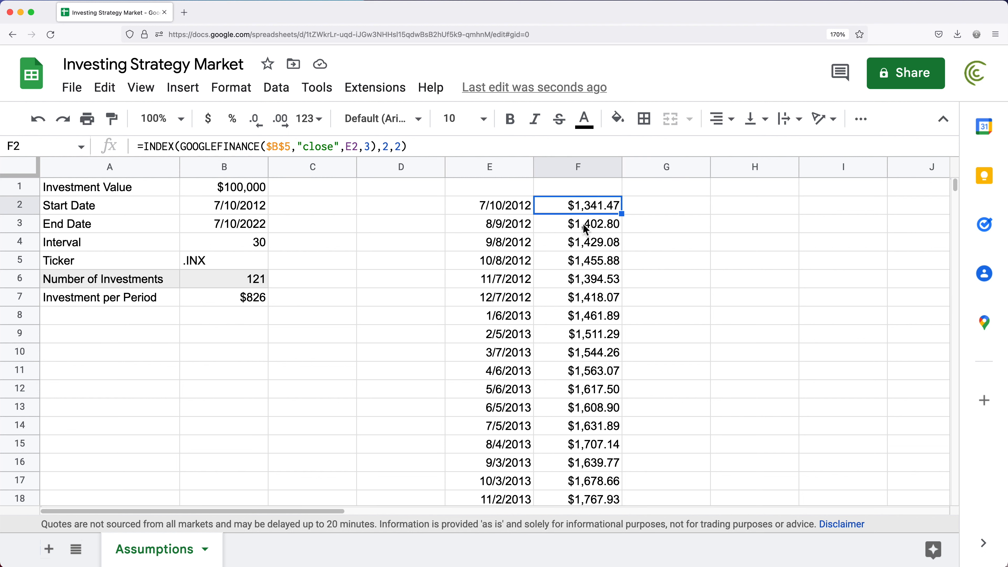
{"action": "left_click", "coordinate": [659, 212]}
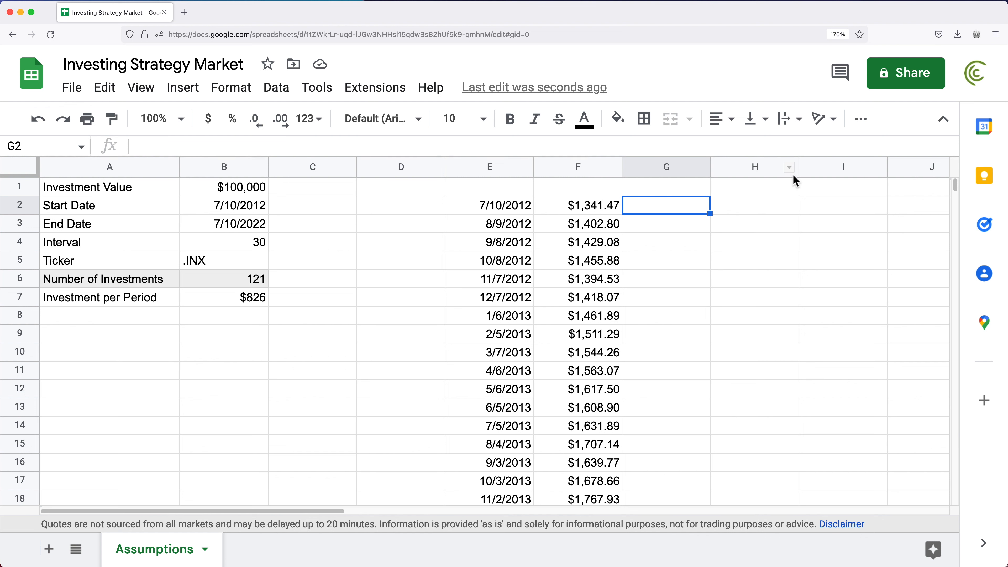
{"action": "type", "text": "="}
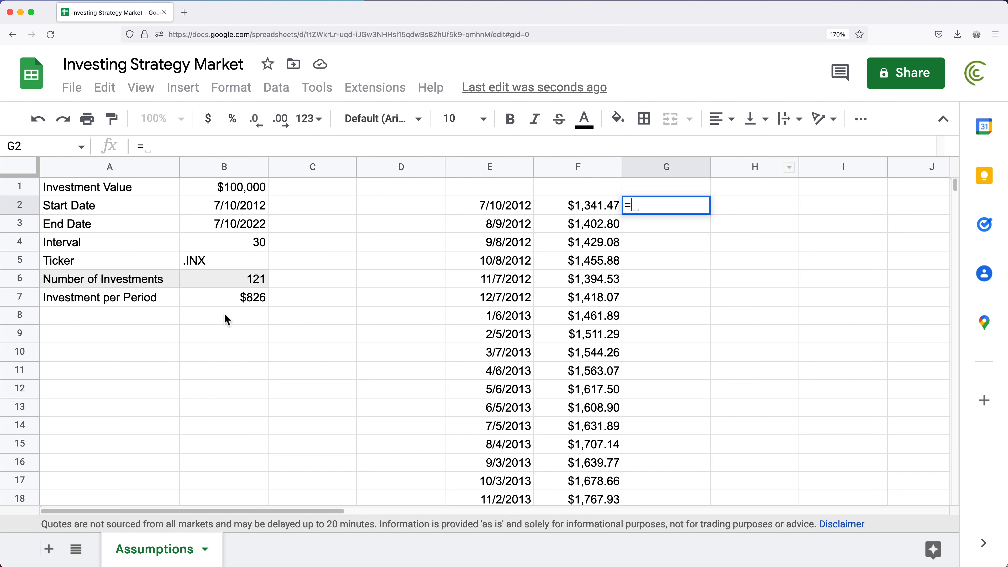
{"action": "left_click", "coordinate": [231, 305]}
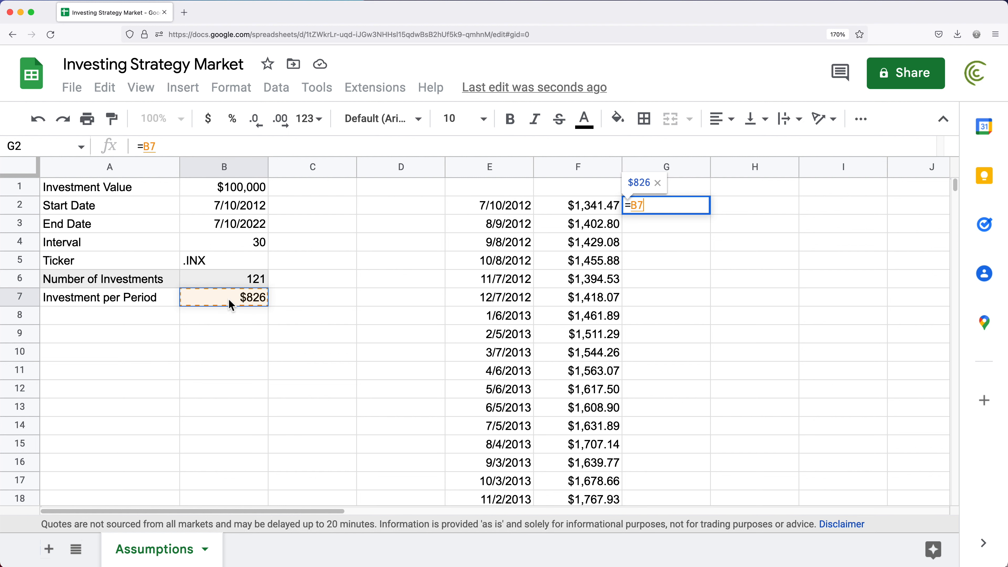
{"action": "type", "text": "/"}
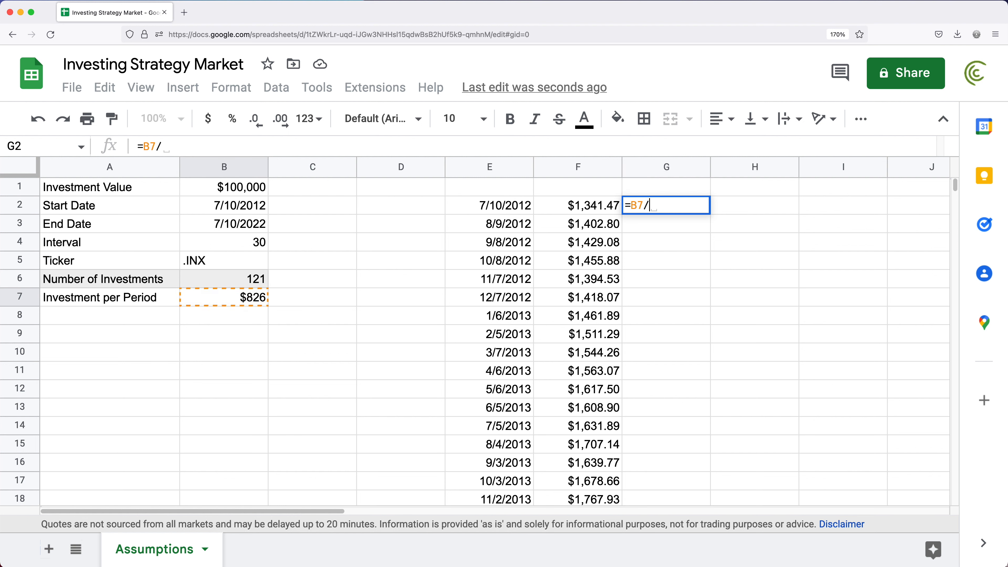
{"action": "left_click", "coordinate": [590, 210]}
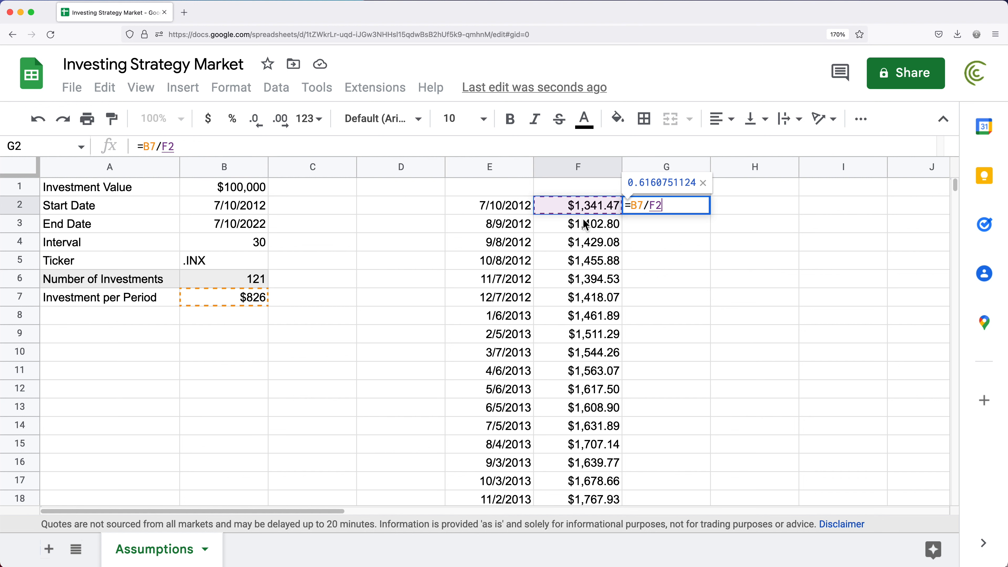
{"action": "key", "text": "Return"}
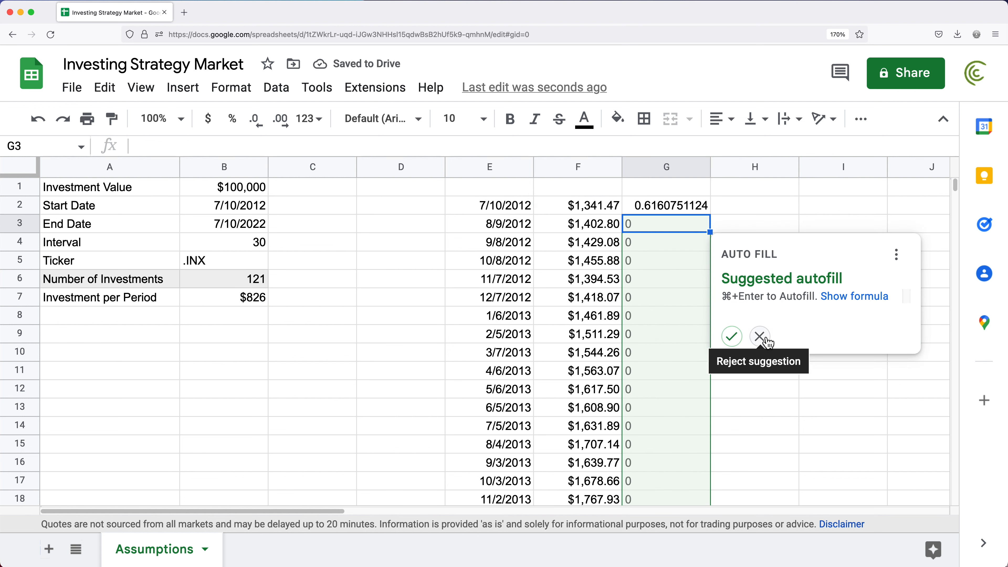
{"action": "left_click", "coordinate": [760, 336]}
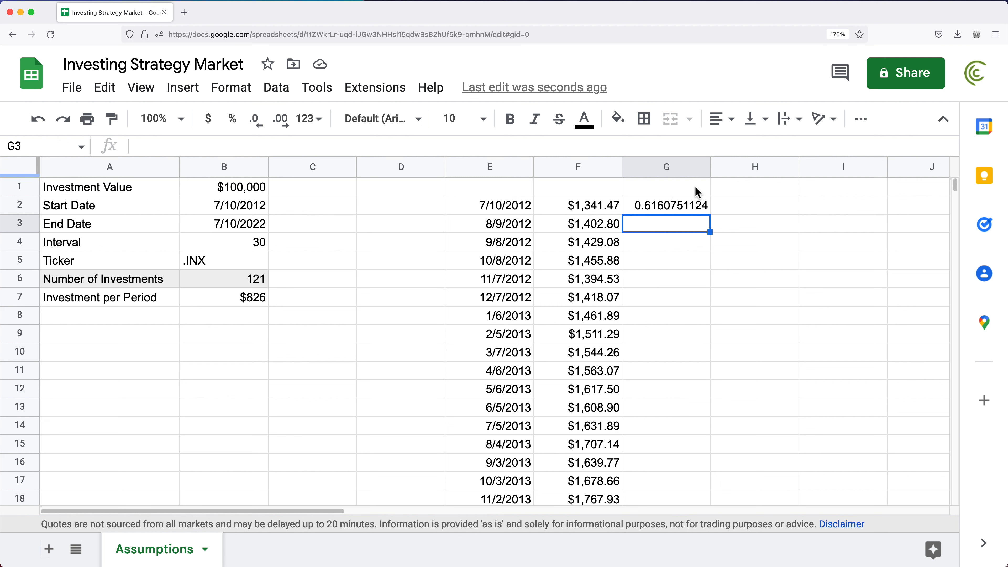
Make the B7 reference in G2 absolute so the formula reads =$B$7/F2
{"action": "double_click", "coordinate": [665, 205]}
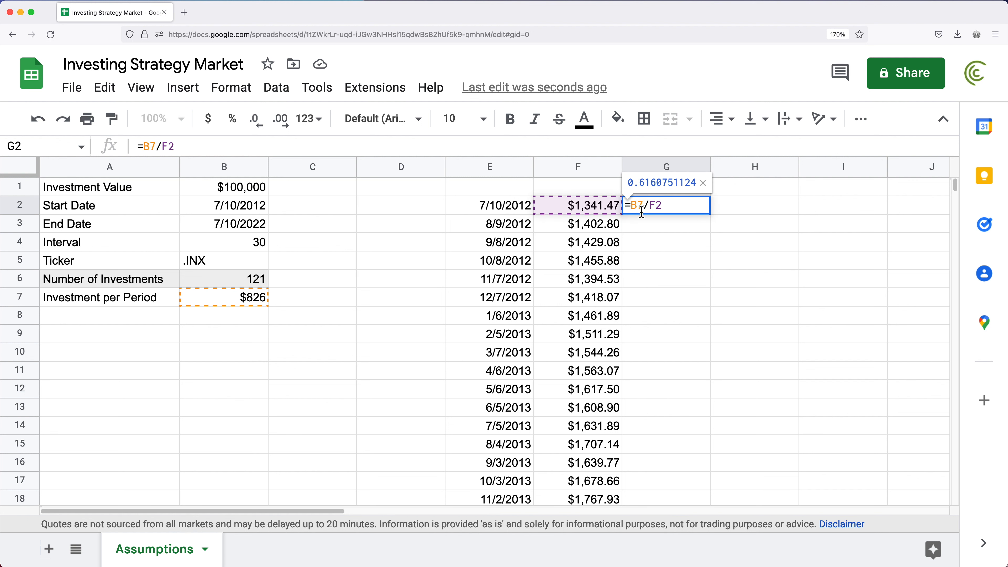
{"action": "double_click", "coordinate": [633, 206]}
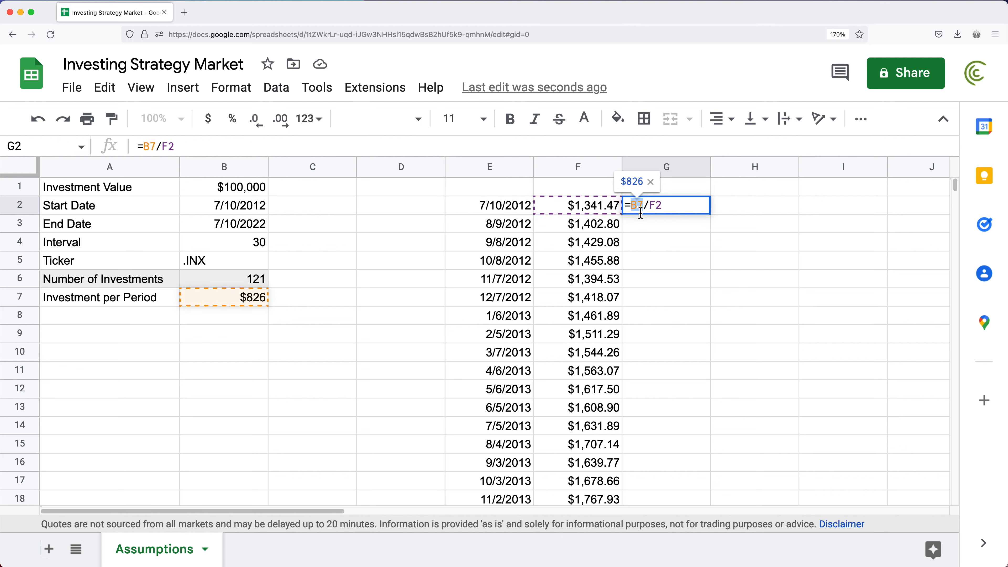
{"action": "key", "text": "F4"}
{"action": "key", "text": "Return"}
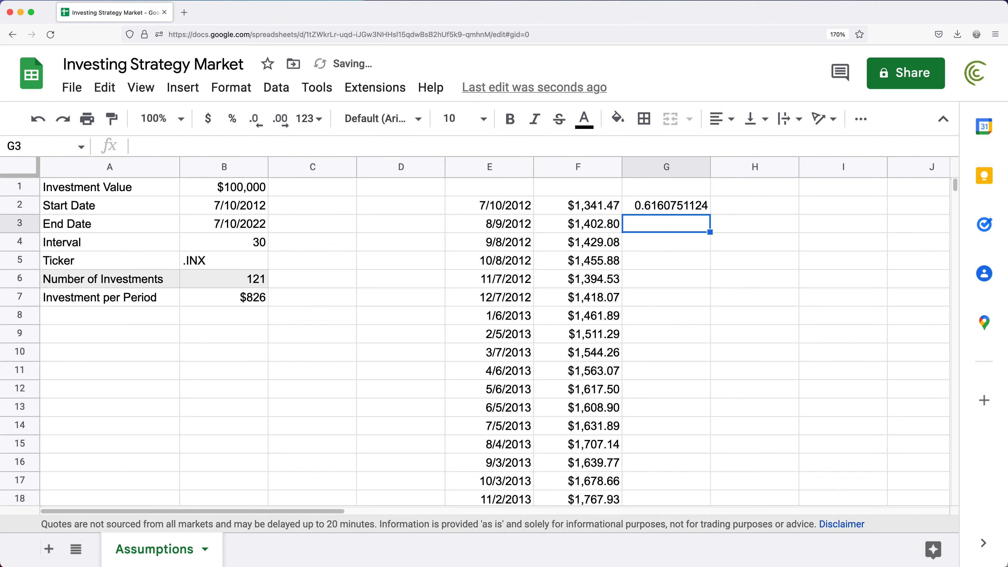
Format column G as Number with two decimal places
{"action": "left_click", "coordinate": [676, 206]}
{"action": "left_click", "coordinate": [664, 166]}
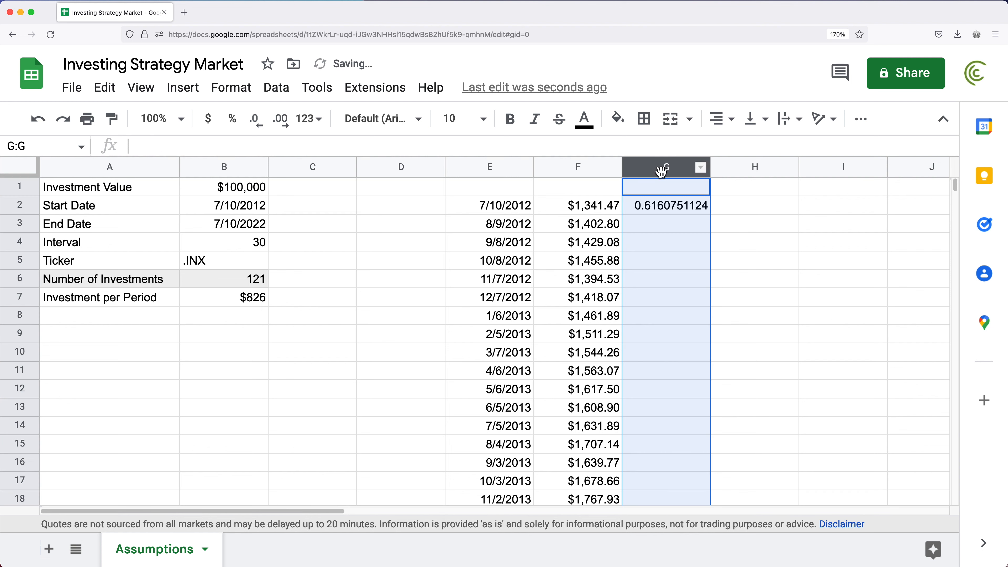
{"action": "left_click", "coordinate": [310, 119]}
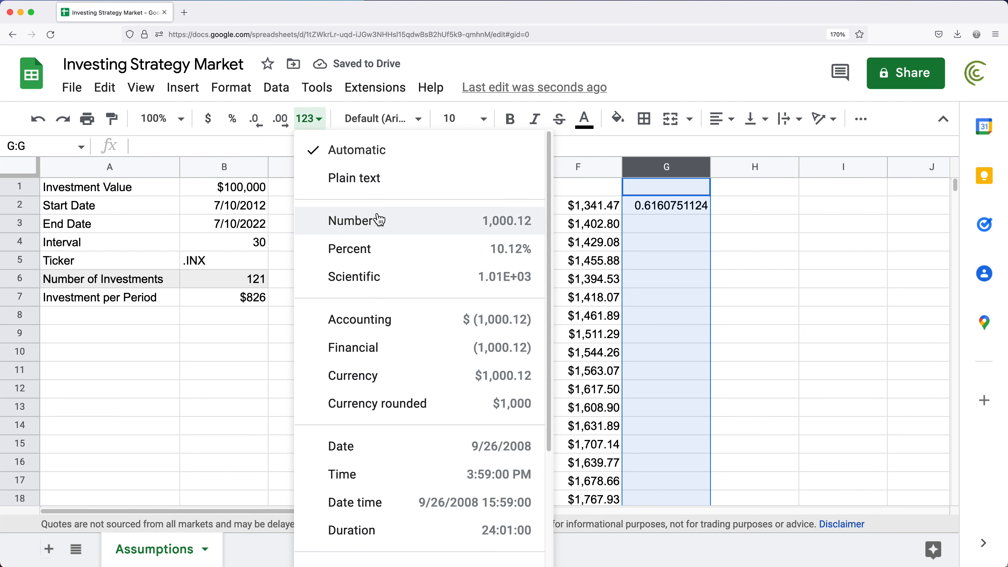
{"action": "left_click", "coordinate": [387, 232]}
{"action": "left_click", "coordinate": [698, 205]}
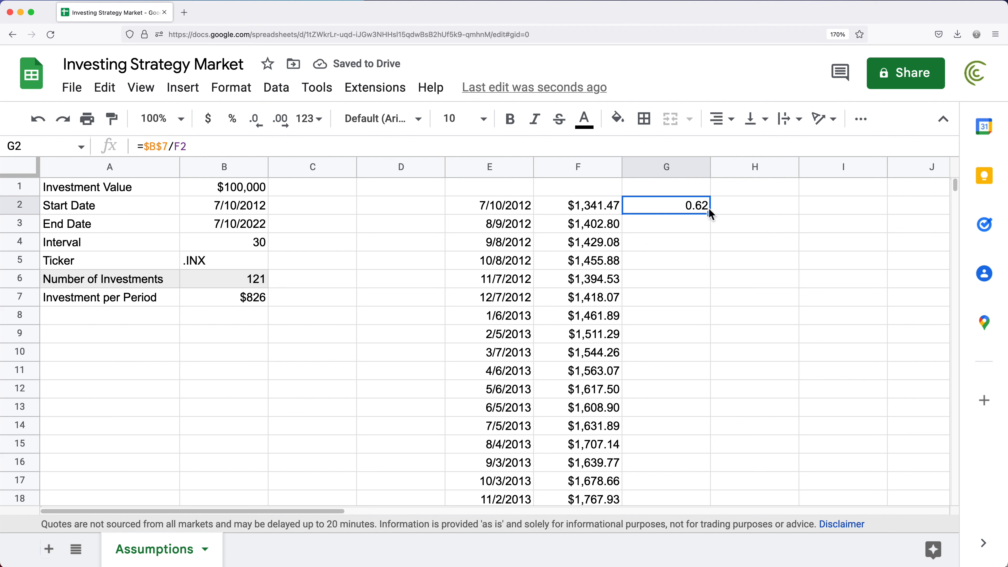
Fill the =$B$7/F2 formula from G2 down column G alongside the closing prices
{"action": "left_click", "coordinate": [251, 301]}
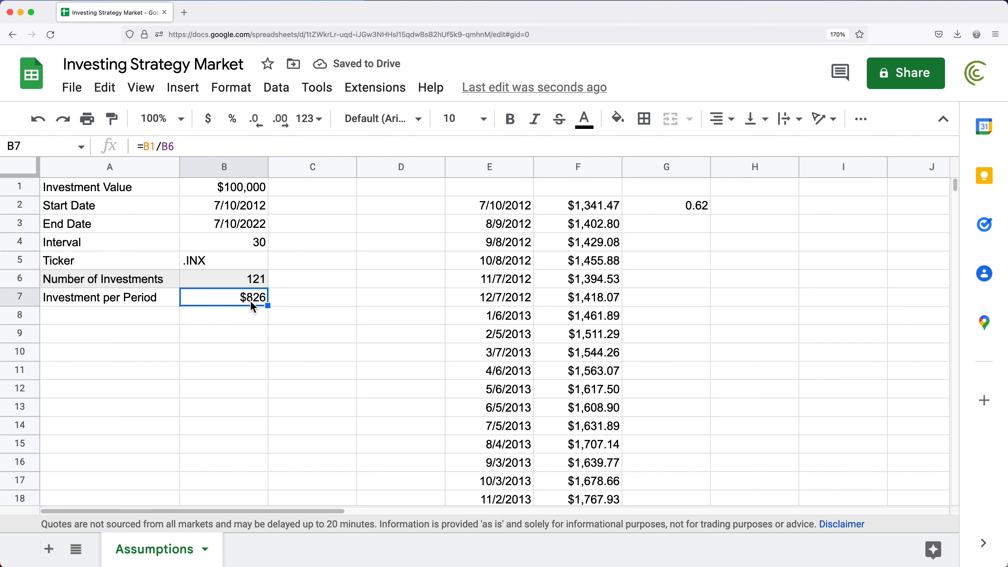
{"action": "left_click", "coordinate": [685, 203]}
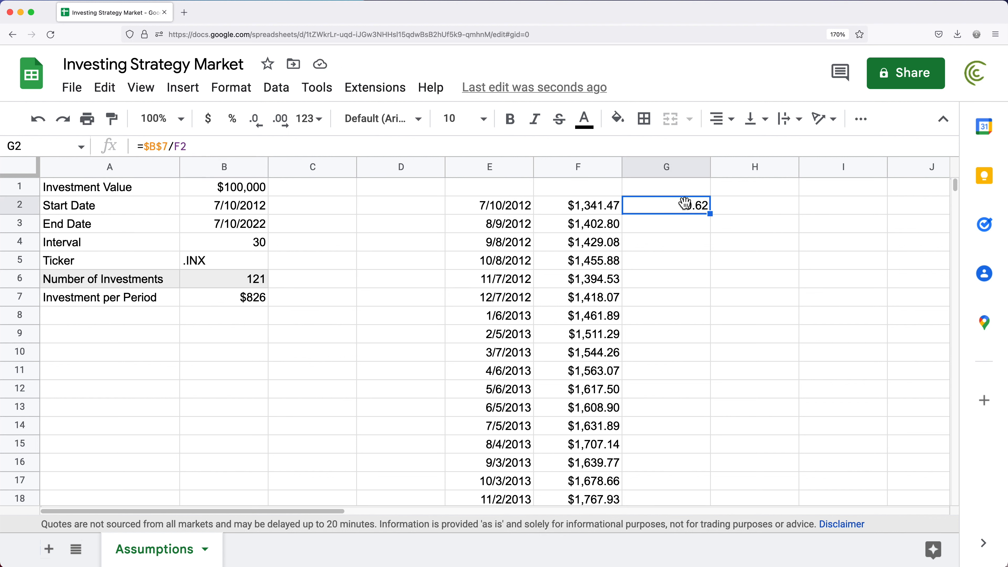
{"action": "double_click", "coordinate": [710, 214]}
{"action": "key", "text": "super+Down"}
{"action": "key", "text": "super+Up"}
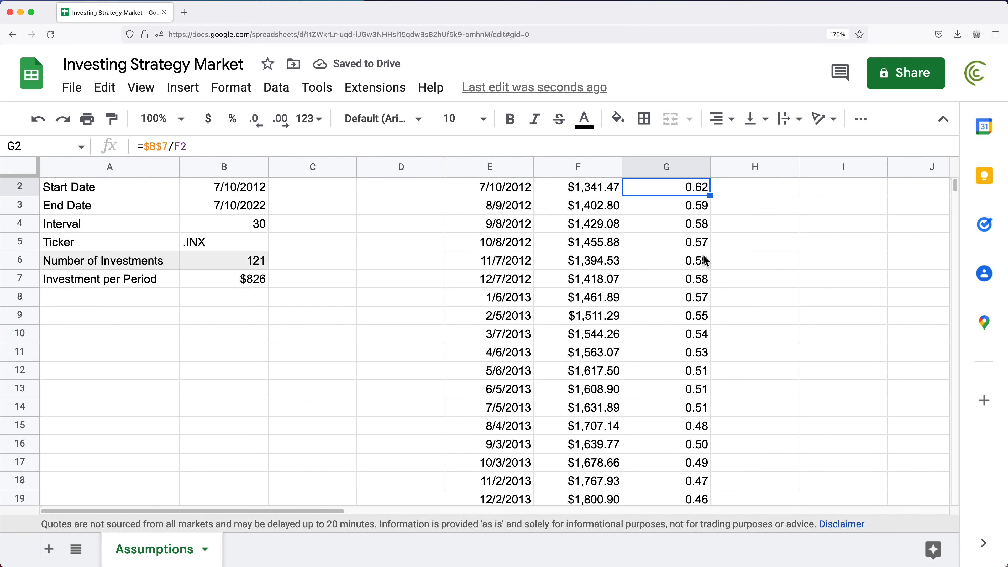
Wrap the closing price formula in F2 in an IF that returns blank when E2 is empty: =if(E2="",,INDEX(GOOGLEFINANCE($B$5,"close",E2,3),2,2))
{"action": "key", "text": "Up"}
{"action": "key", "text": "Down"}
{"action": "key", "text": "Left"}
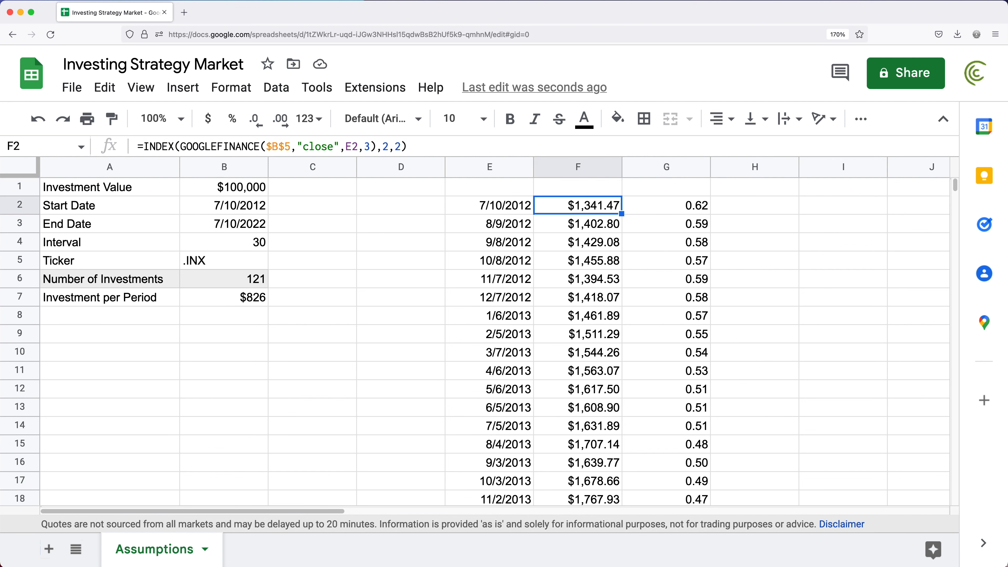
{"action": "double_click", "coordinate": [549, 205]}
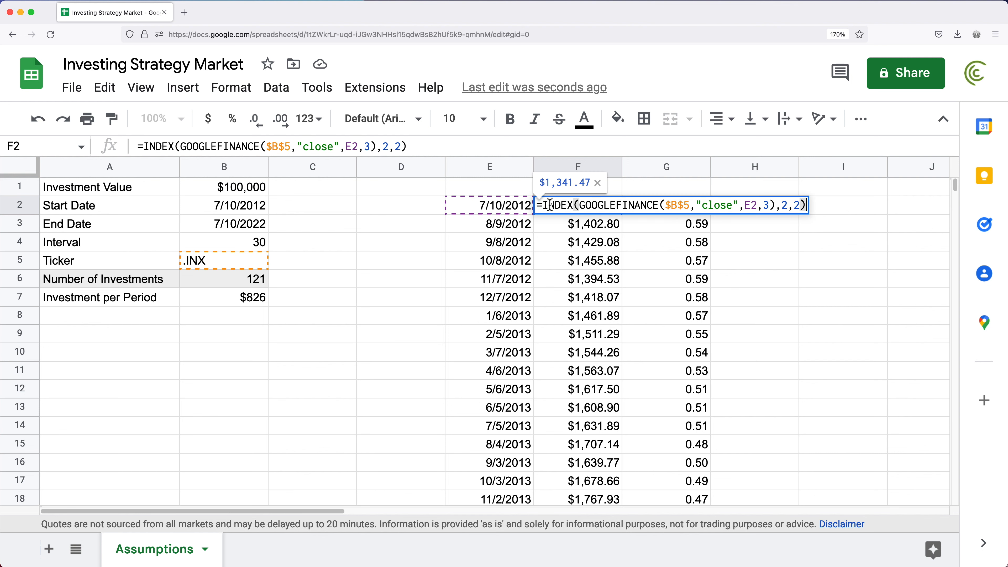
{"action": "left_click", "coordinate": [543, 206]}
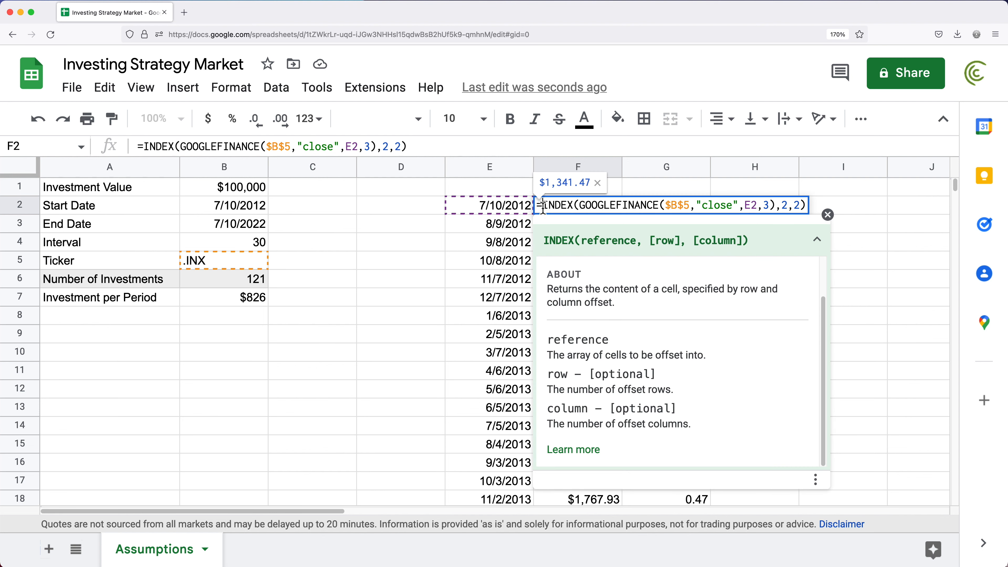
{"action": "type", "text": "if( E2"}
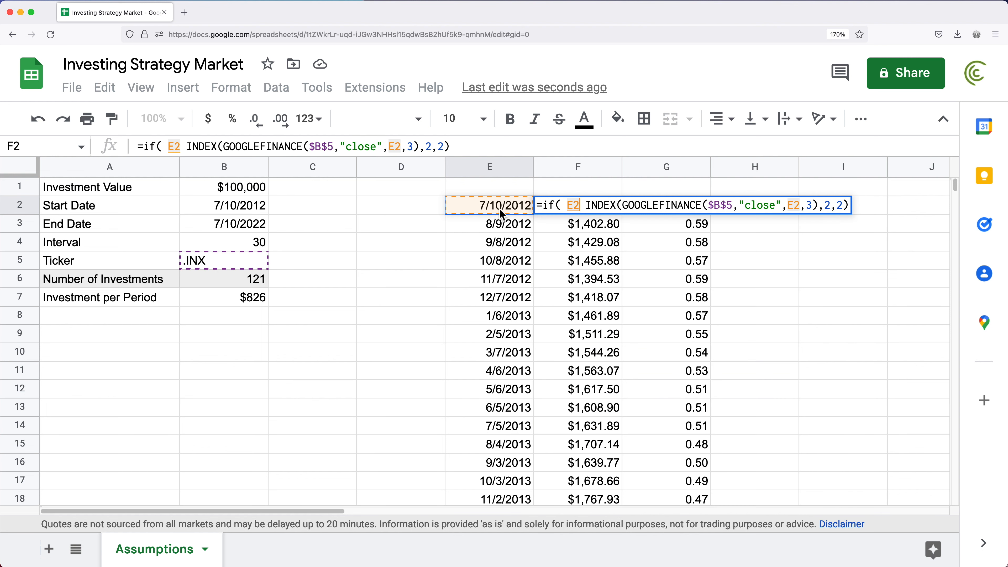
{"action": "left_click", "coordinate": [521, 208]}
{"action": "type", "text": "=\"\","}
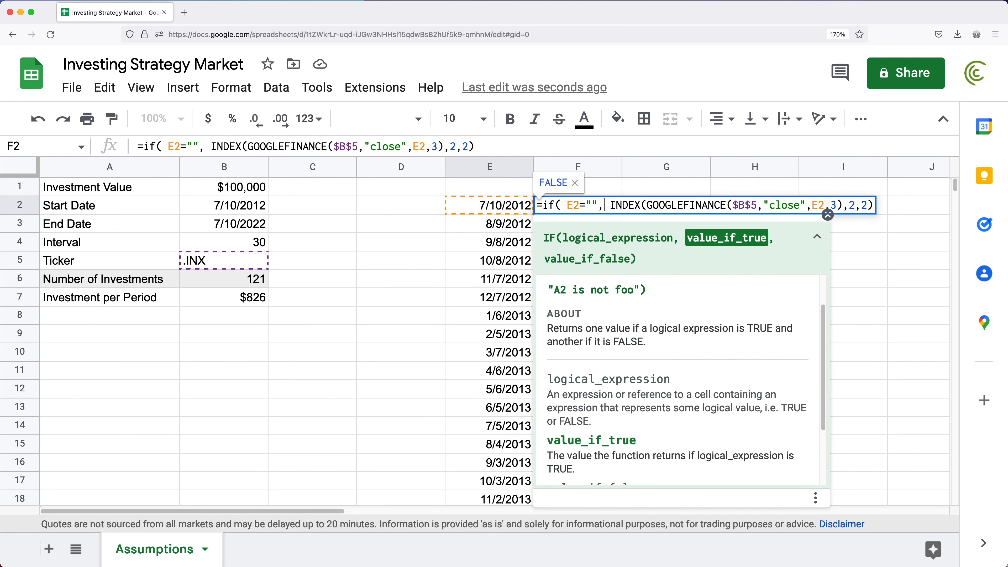
{"action": "type", "text": ","}
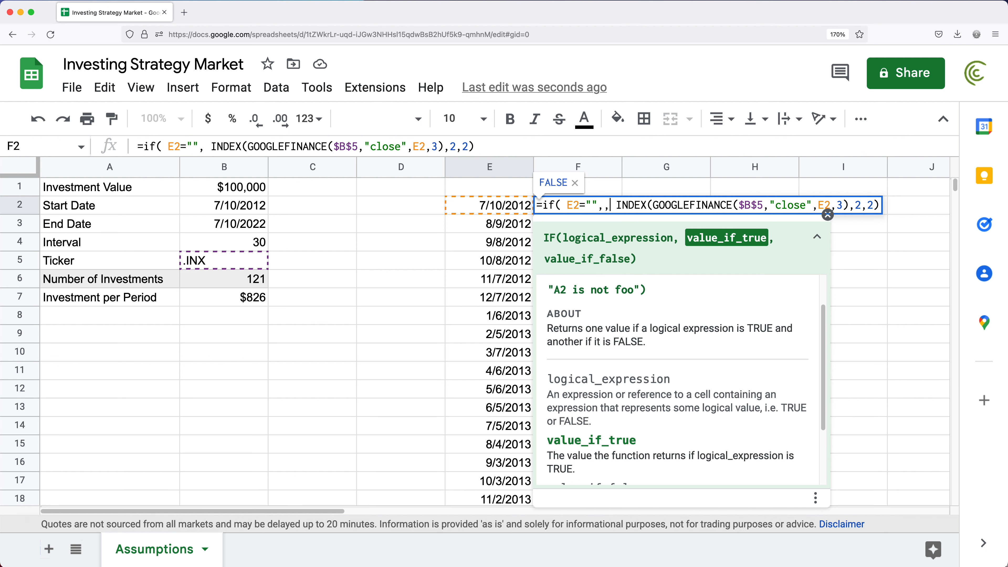
{"action": "key", "text": "Delete"}
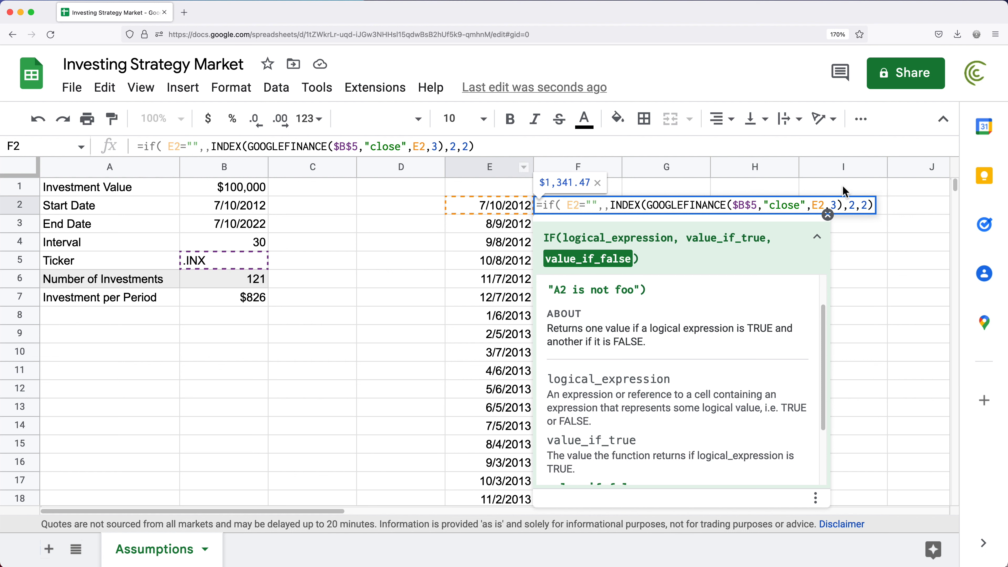
{"action": "left_click", "coordinate": [875, 205]}
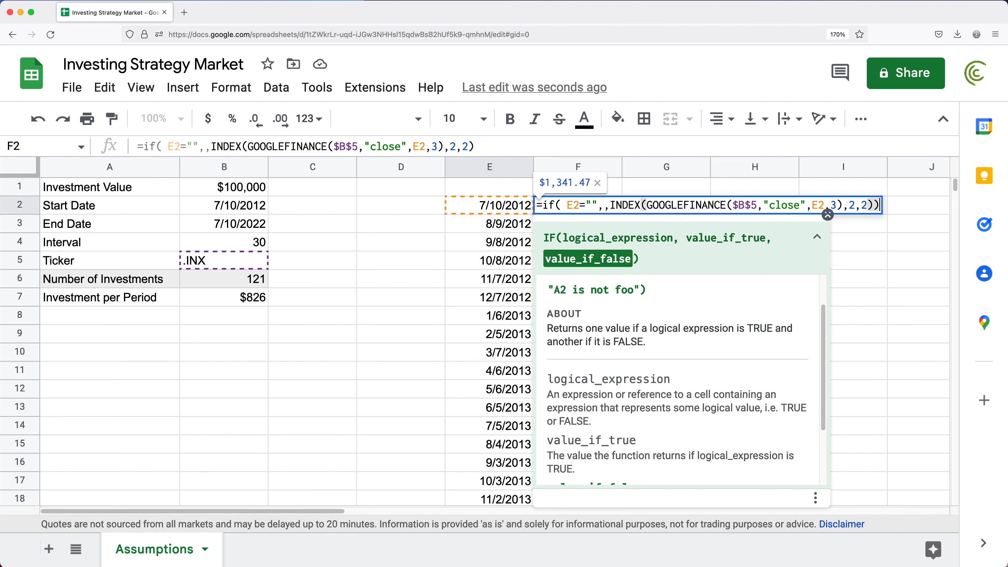
{"action": "key", "text": "Return"}
{"action": "left_click", "coordinate": [596, 211]}
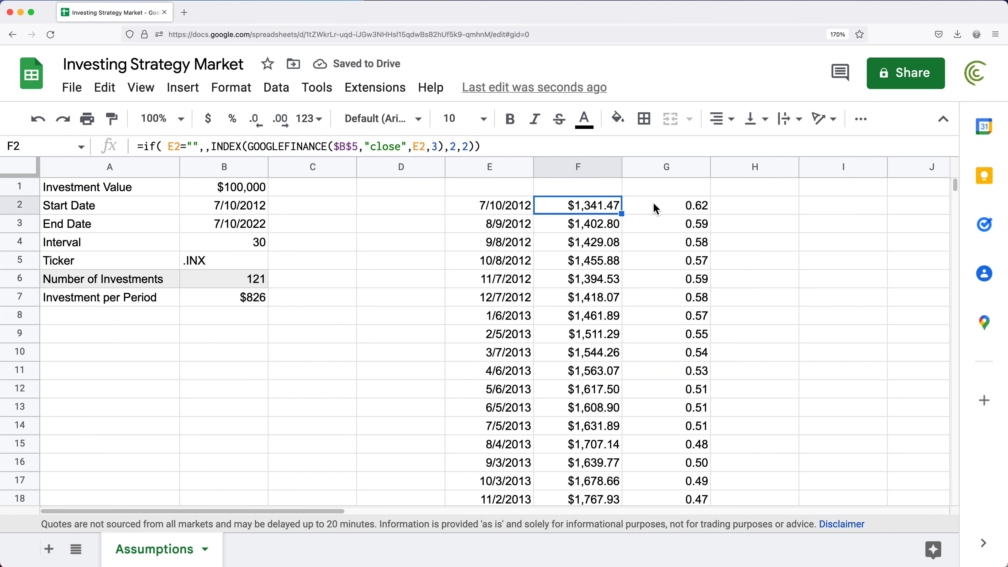
Wrap the units formula in G2 in an IF that returns blank when E2 is empty: =if(E2="",,$B$7/F2)
{"action": "double_click", "coordinate": [638, 203]}
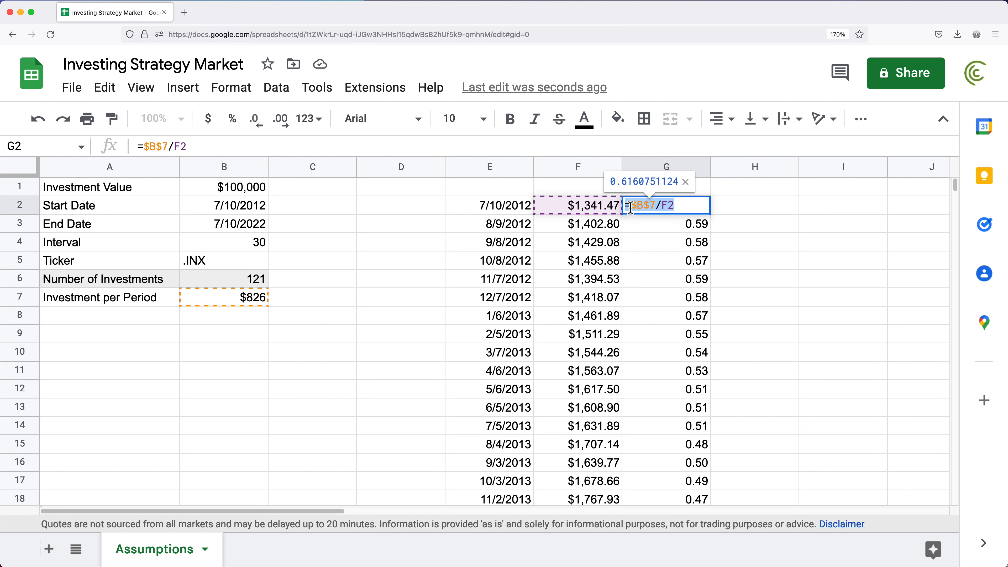
{"action": "type", "text": "if("}
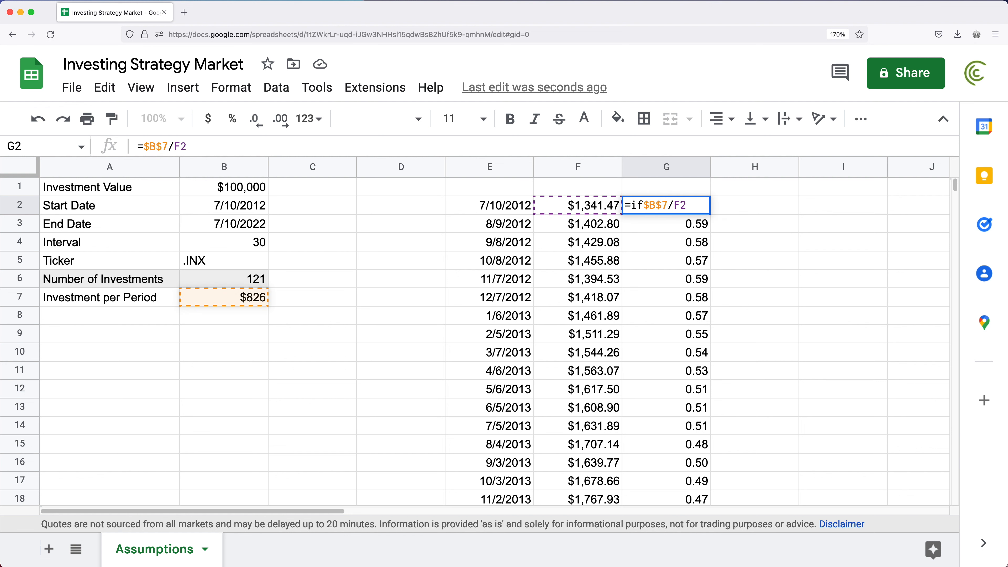
{"action": "left_click", "coordinate": [500, 209]}
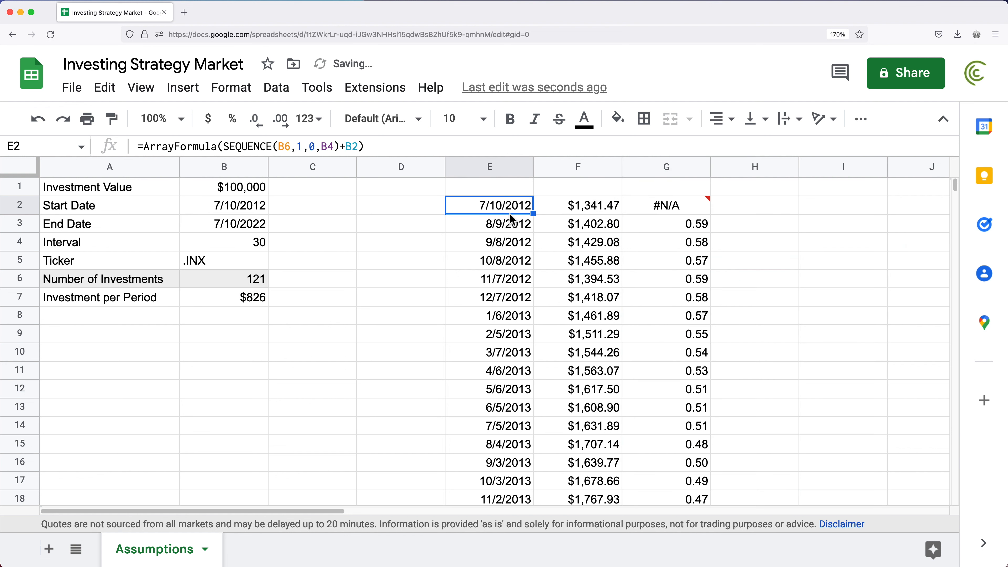
{"action": "double_click", "coordinate": [655, 209]}
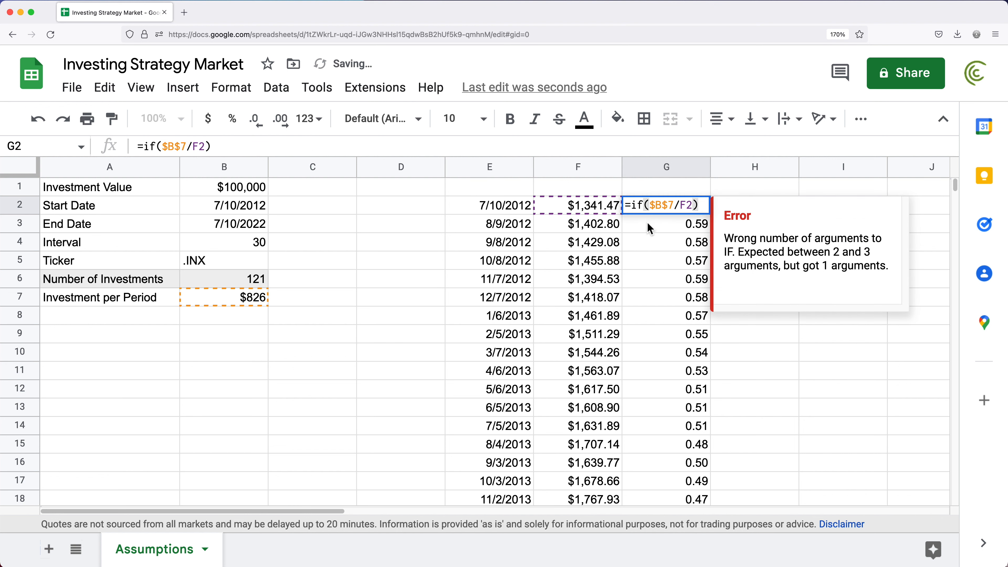
{"action": "left_click", "coordinate": [651, 206]}
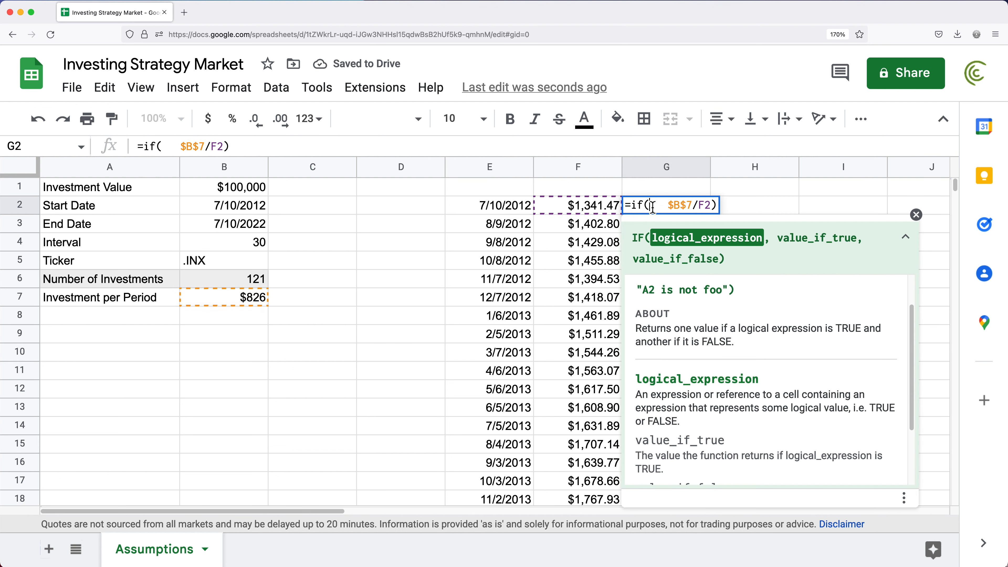
{"action": "left_click", "coordinate": [516, 208]}
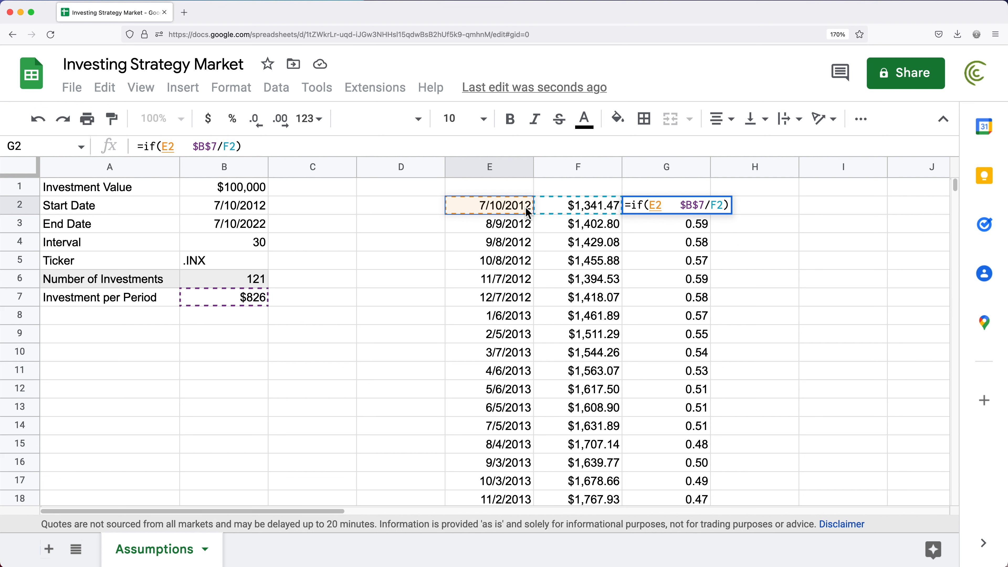
{"action": "type", "text": "=\"\","}
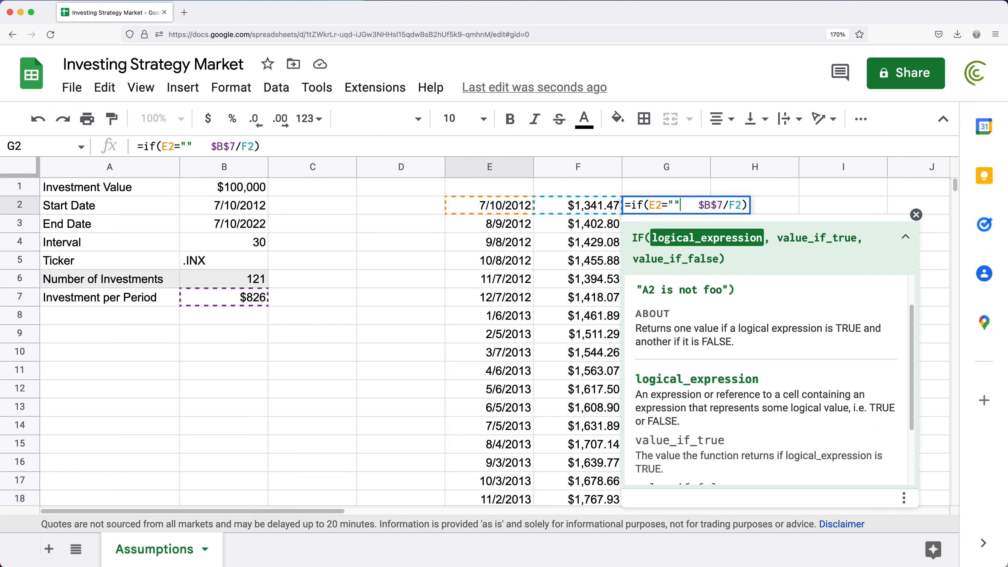
{"action": "type", "text": ","}
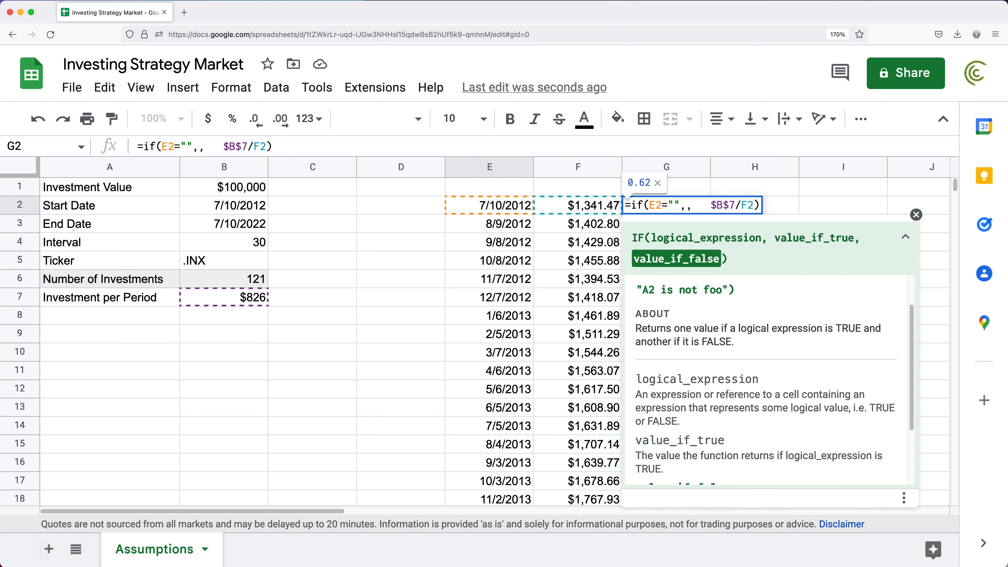
{"action": "key", "text": "Delete"}
{"action": "key", "text": "Delete"}
{"action": "key", "text": "Delete"}
{"action": "key", "text": "Return"}
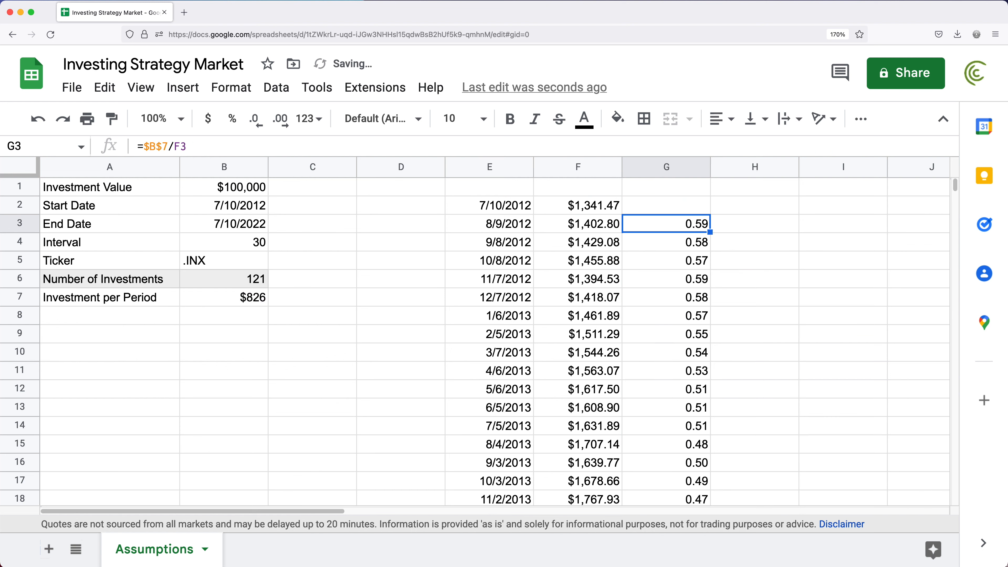
Fill the IF-wrapped units formula from G2 down column G through row 1001
{"action": "left_click", "coordinate": [664, 201]}
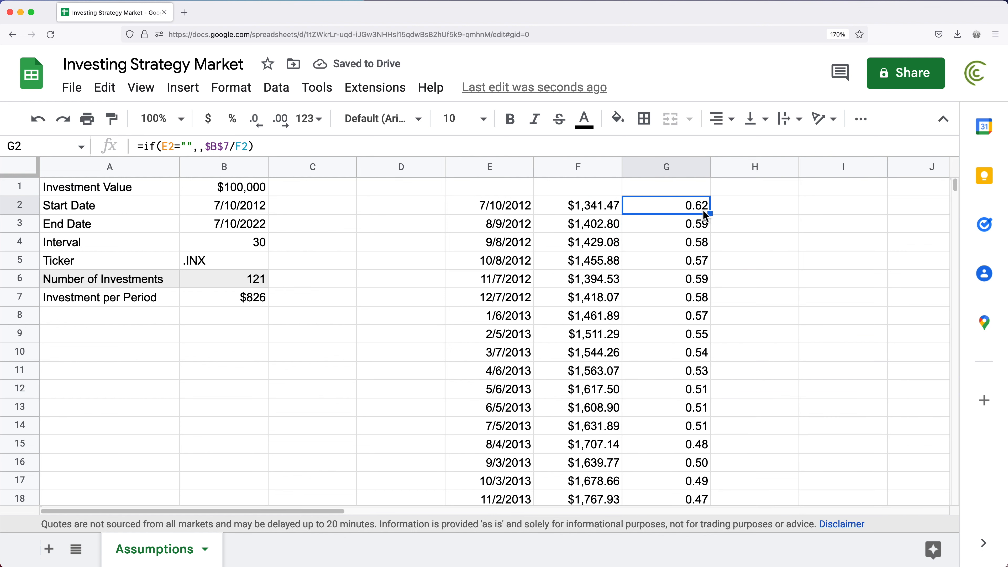
{"action": "key", "text": "super+shift+Down"}
{"action": "key", "text": "super+shift+Down"}
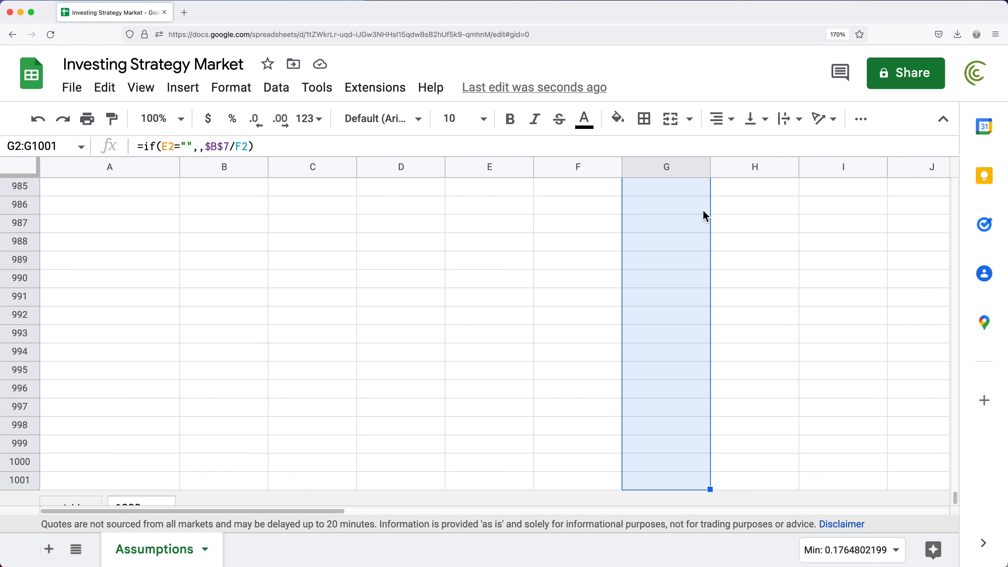
{"action": "key", "text": "super+d"}
{"action": "left_click", "coordinate": [662, 320]}
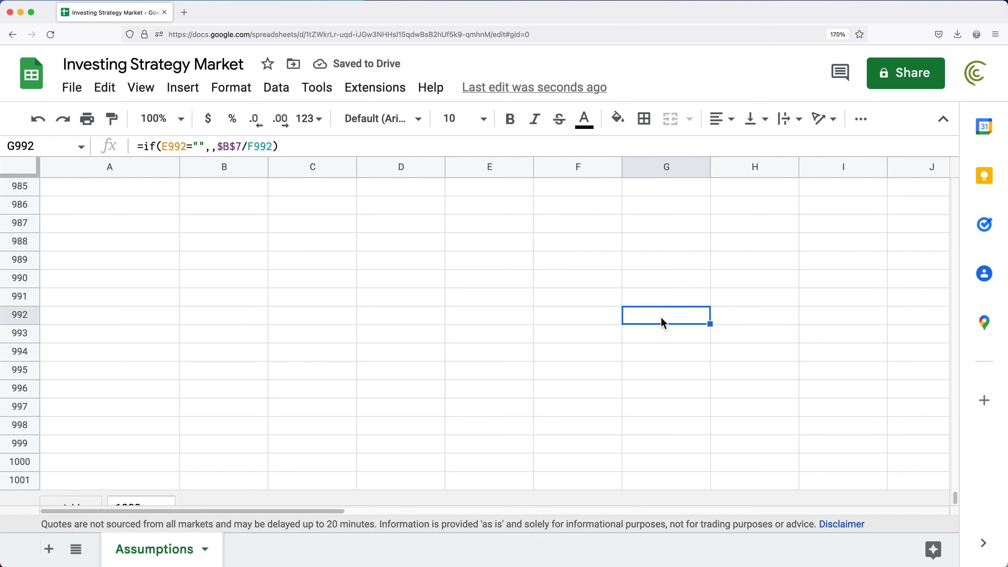
Fill the IF-wrapped closing price formula from F2 down through F1001 and check the end of the column
{"action": "key", "text": "super+Up"}
{"action": "key", "text": "Up"}
{"action": "key", "text": "Left"}
{"action": "key", "text": "Down"}
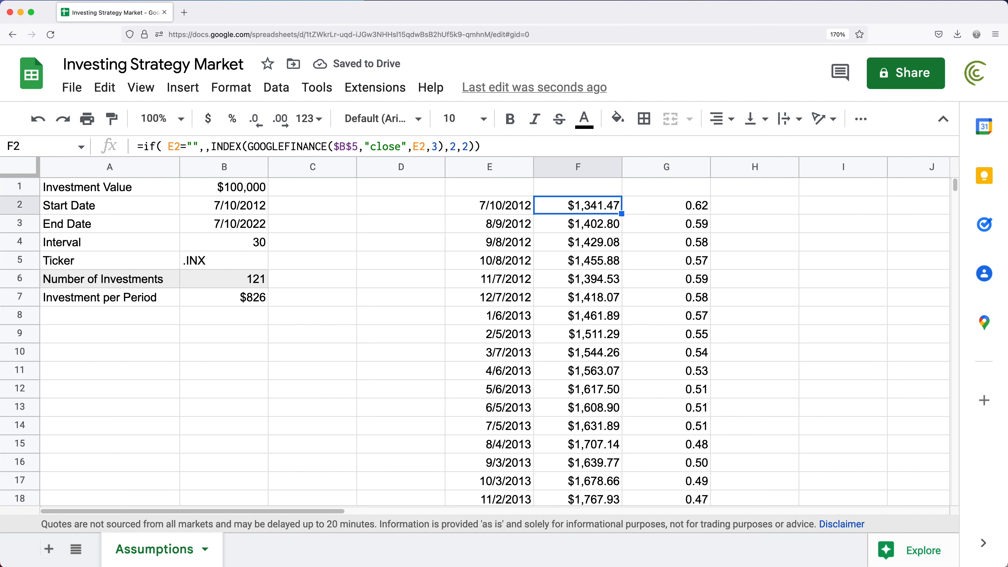
{"action": "key", "text": "shift+super+Down"}
{"action": "key", "text": "shift+super+Down"}
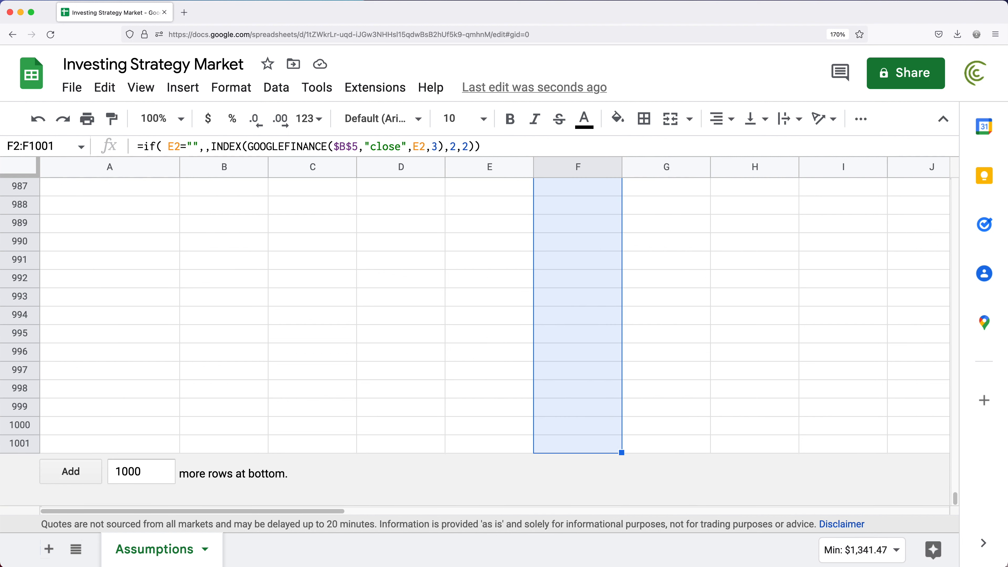
{"action": "key", "text": "super+d"}
{"action": "key", "text": "super+Up"}
{"action": "key", "text": "Down"}
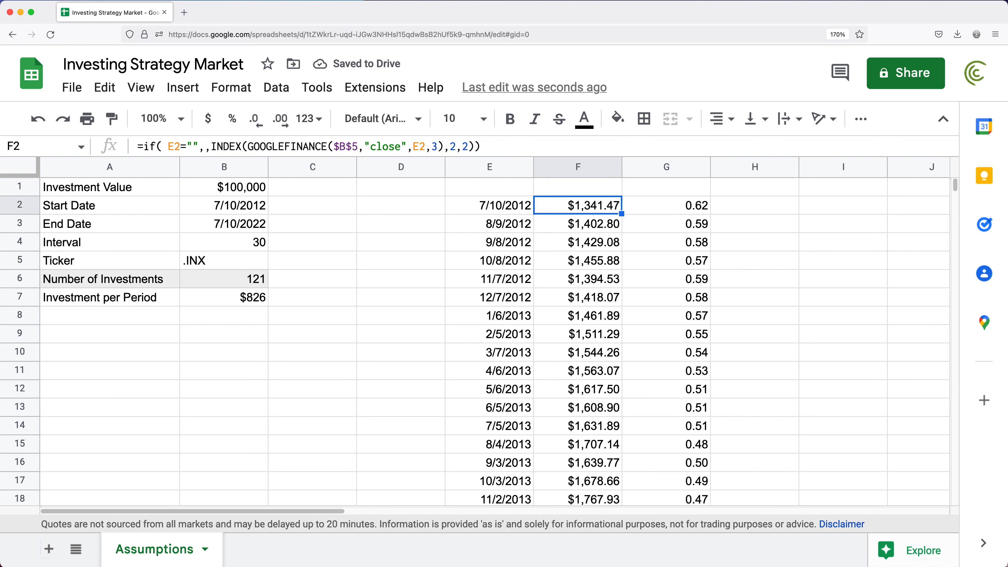
{"action": "left_click", "coordinate": [559, 390]}
{"action": "key", "text": "super+Down"}
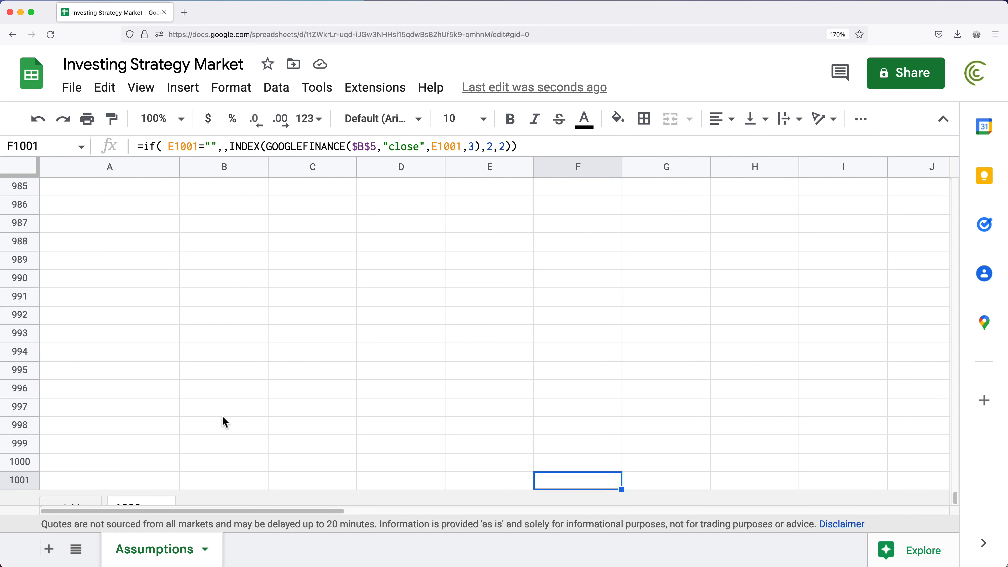
{"action": "left_click", "coordinate": [562, 319]}
{"action": "key", "text": "super+Up"}
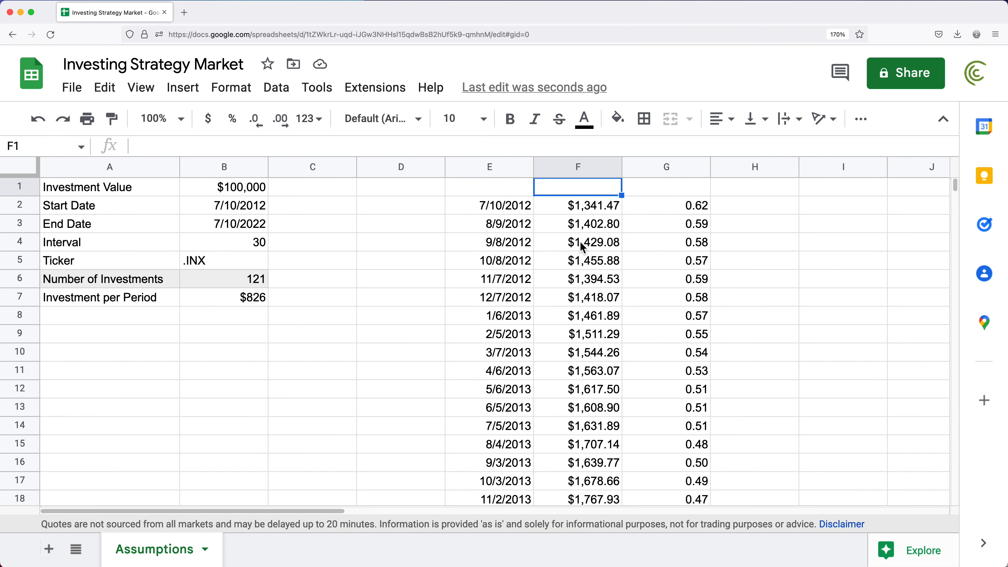
{"action": "left_click", "coordinate": [677, 279]}
Add a new sheet and name it Steady Investor
{"action": "left_click_drag", "start_coordinate": [486, 167], "coordinate": [690, 178]}
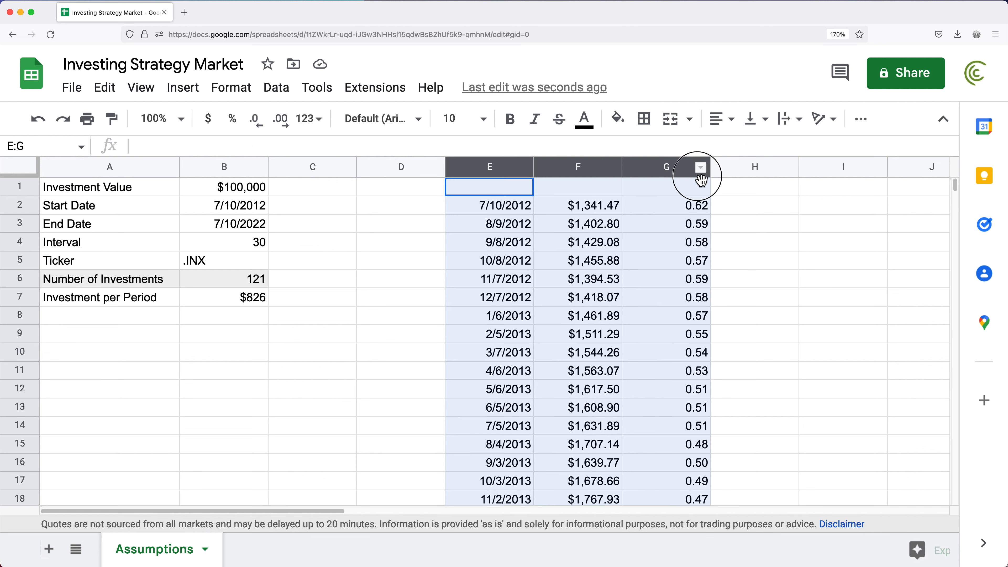
{"action": "left_click", "coordinate": [55, 555]}
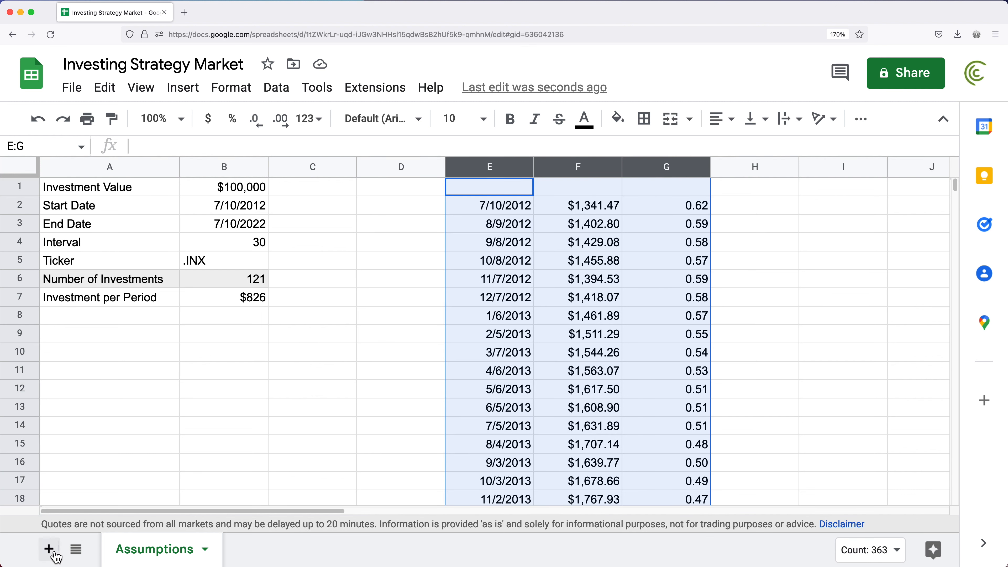
{"action": "double_click", "coordinate": [258, 549]}
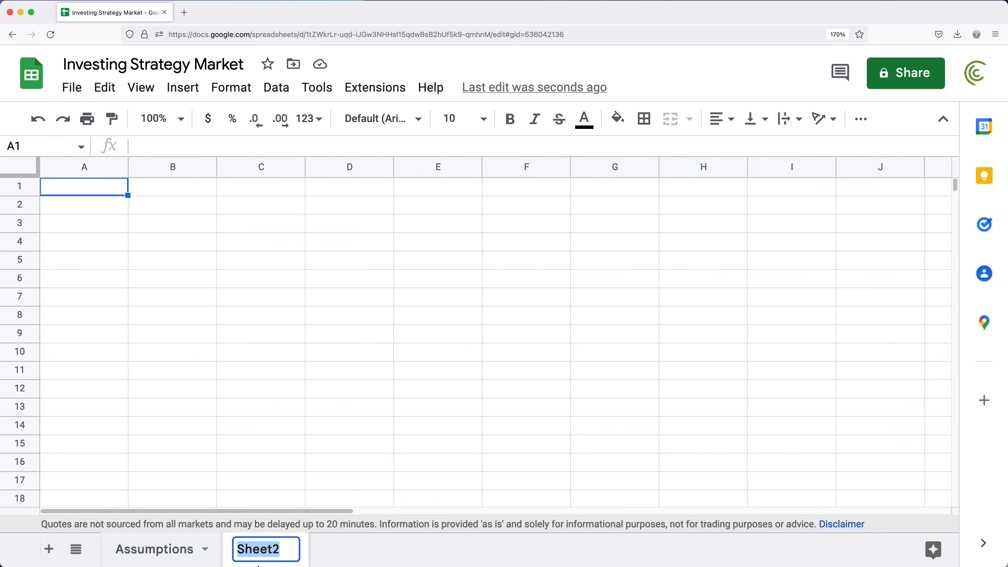
{"action": "type", "text": "Steady"}
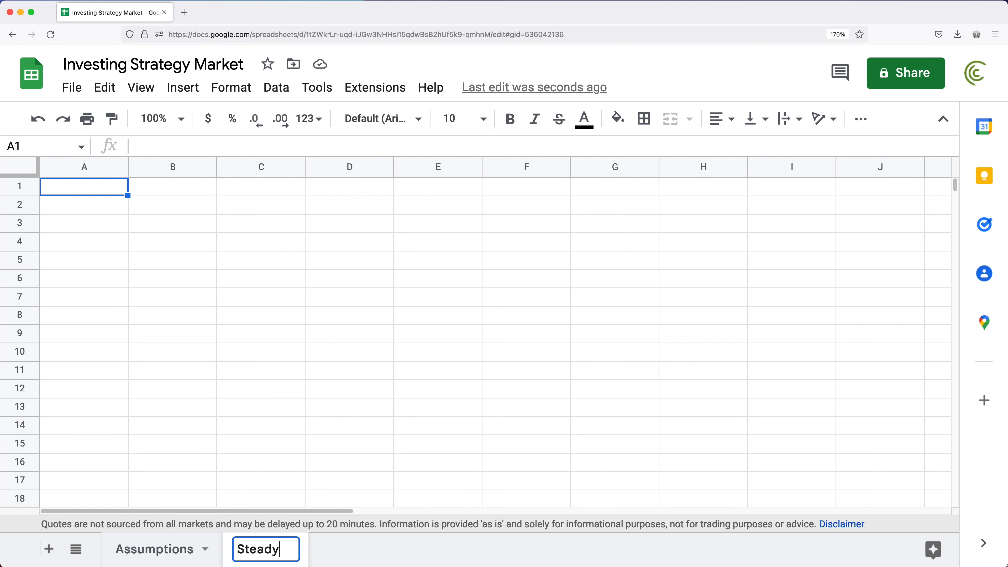
{"action": "type", "text": " Investor"}
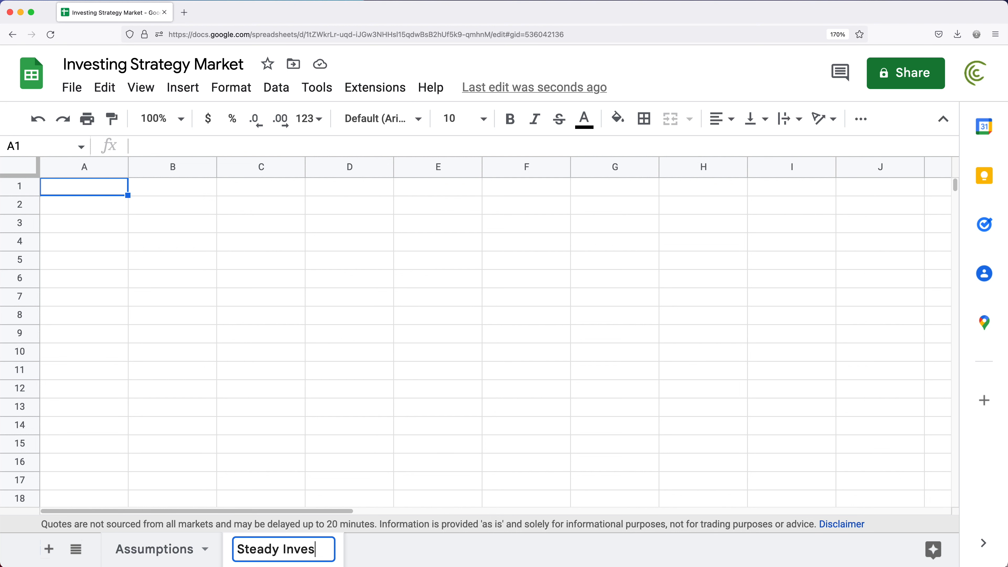
{"action": "key", "text": "Return"}
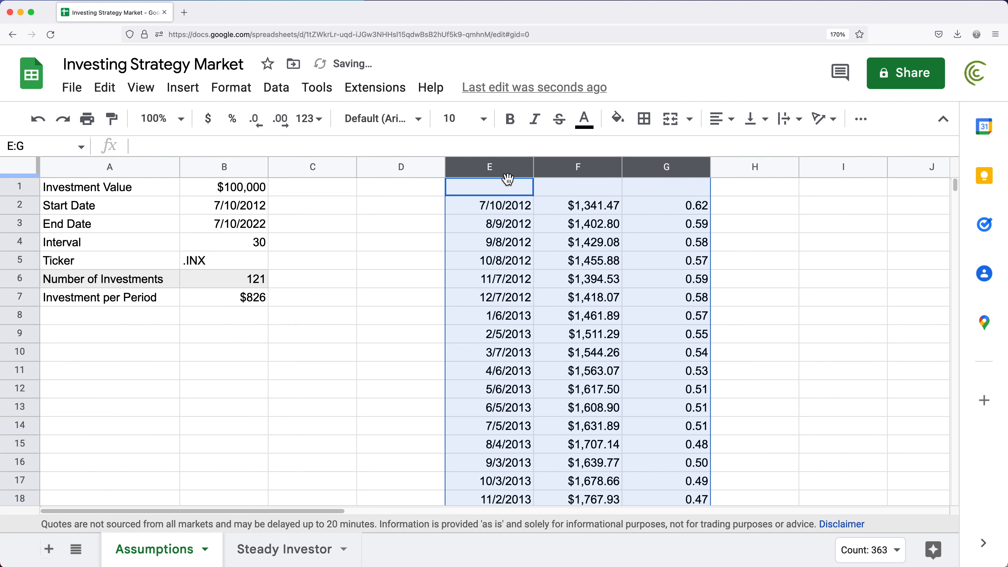
Move columns E:G from the Assumptions sheet to the Steady Investor sheet, starting at A1
{"action": "left_click", "coordinate": [503, 190]}
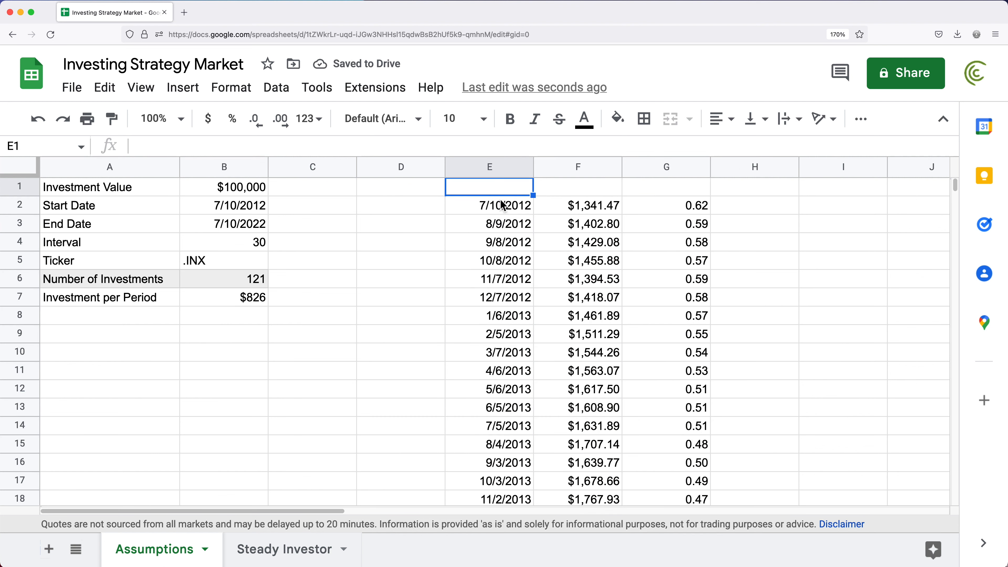
{"action": "left_click_drag", "start_coordinate": [506, 170], "coordinate": [643, 171]}
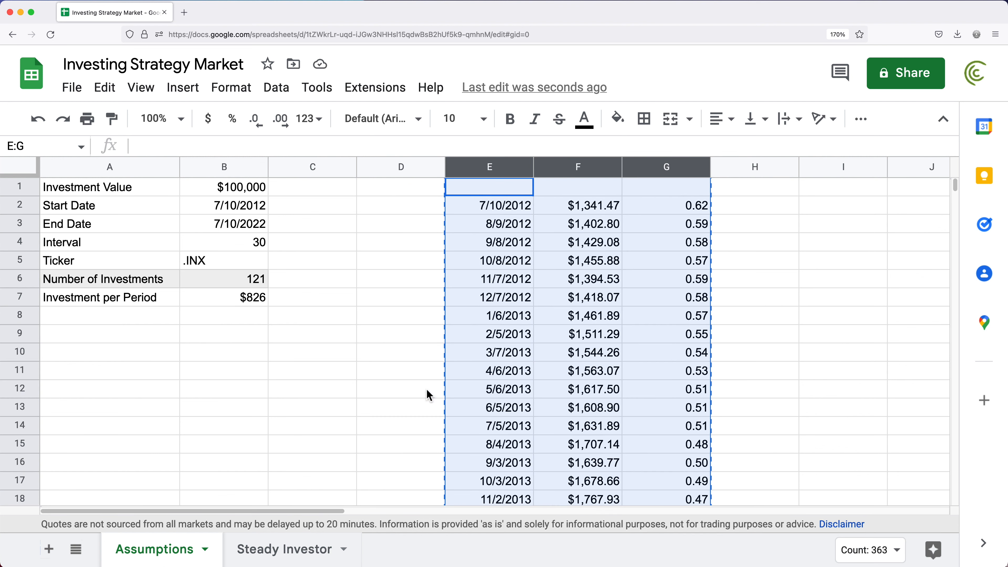
{"action": "left_click", "coordinate": [270, 550]}
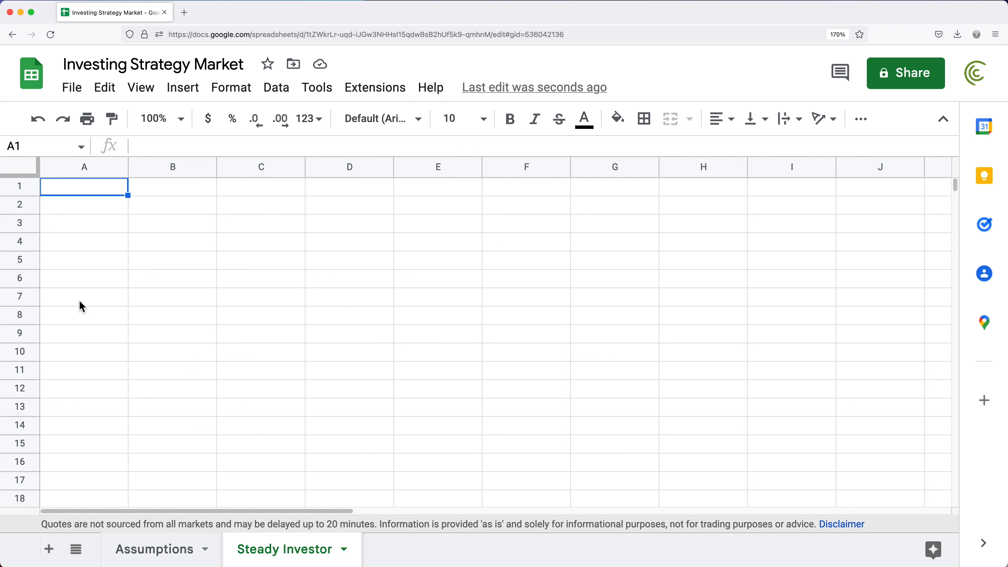
{"action": "key", "text": "super+v"}
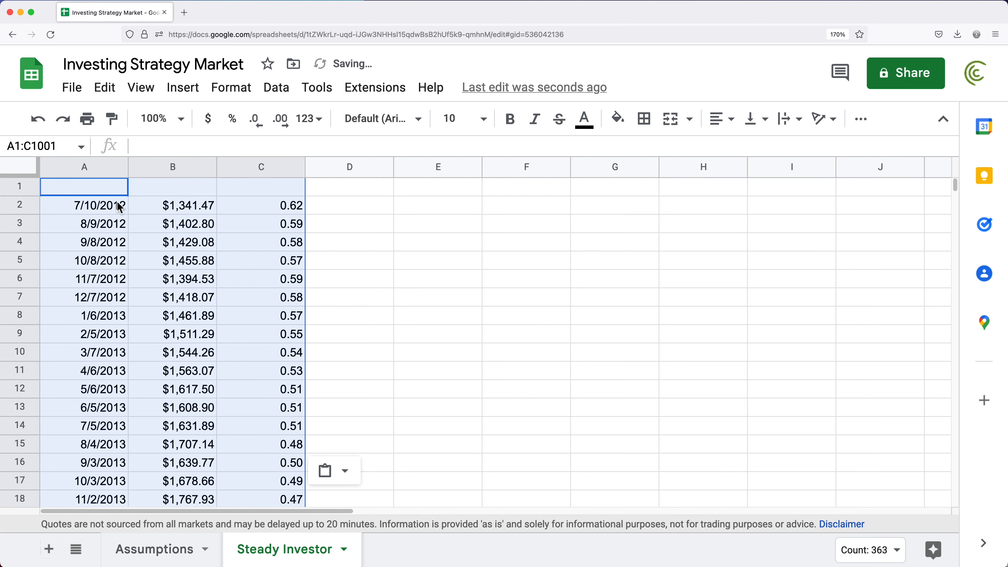
Enter the header Investment Date in A1 and fit column A's width to its content
{"action": "left_click", "coordinate": [109, 189]}
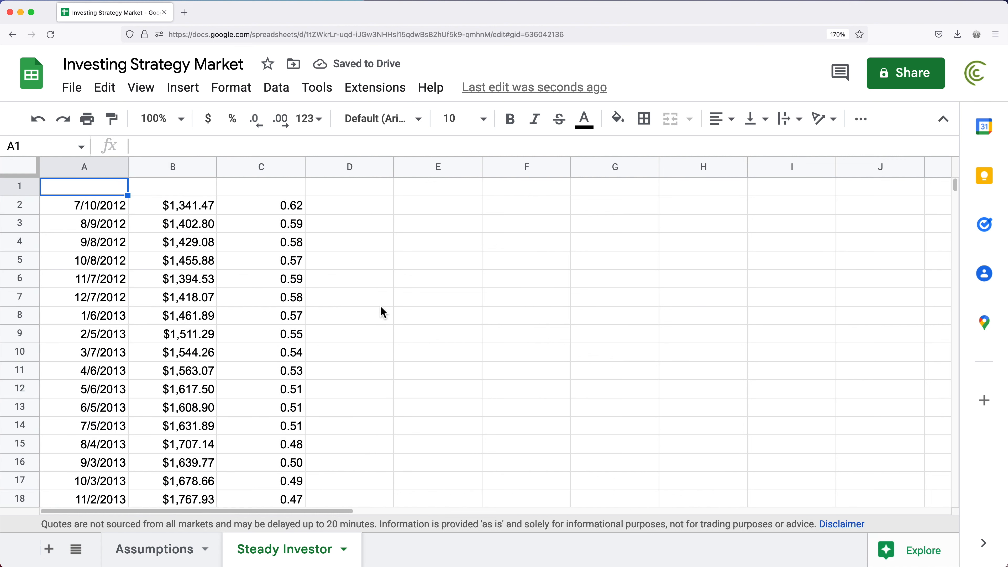
{"action": "type", "text": "In"}
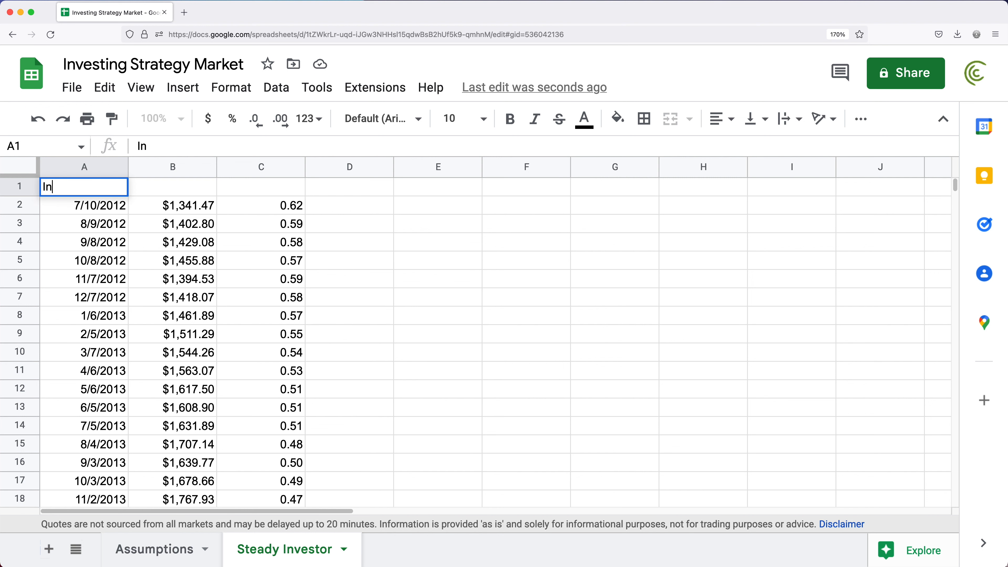
{"action": "type", "text": "vestement DAte"}
{"action": "key", "text": "Return"}
{"action": "double_click", "coordinate": [128, 167]}
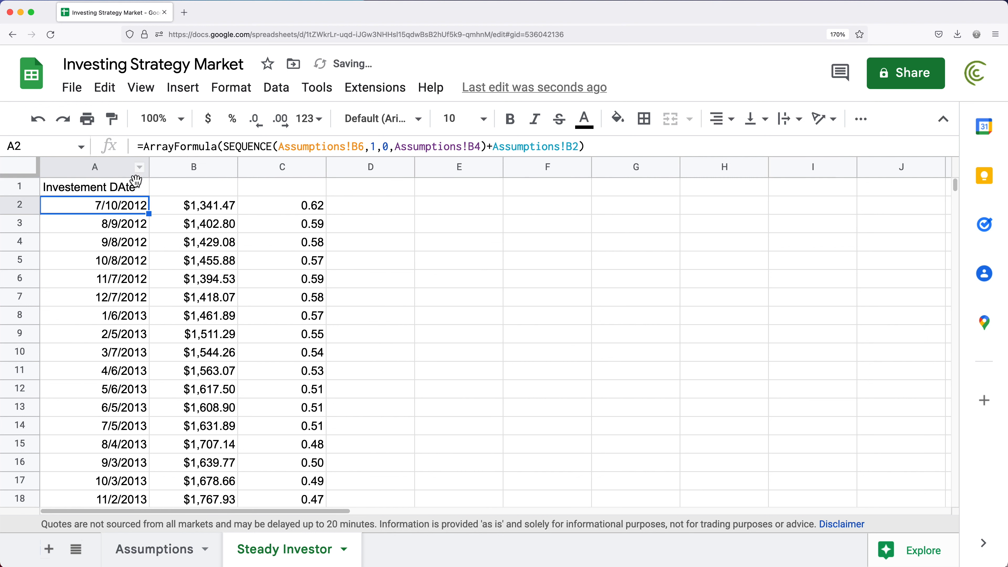
{"action": "left_click", "coordinate": [136, 181]}
{"action": "type", "text": "Investment Date"}
{"action": "key", "text": "Return"}
Enter the headers Price in B1 and Shares in C1, and make the headers in A1:C1 bold
{"action": "left_click", "coordinate": [167, 186]}
{"action": "type", "text": "Pr"}
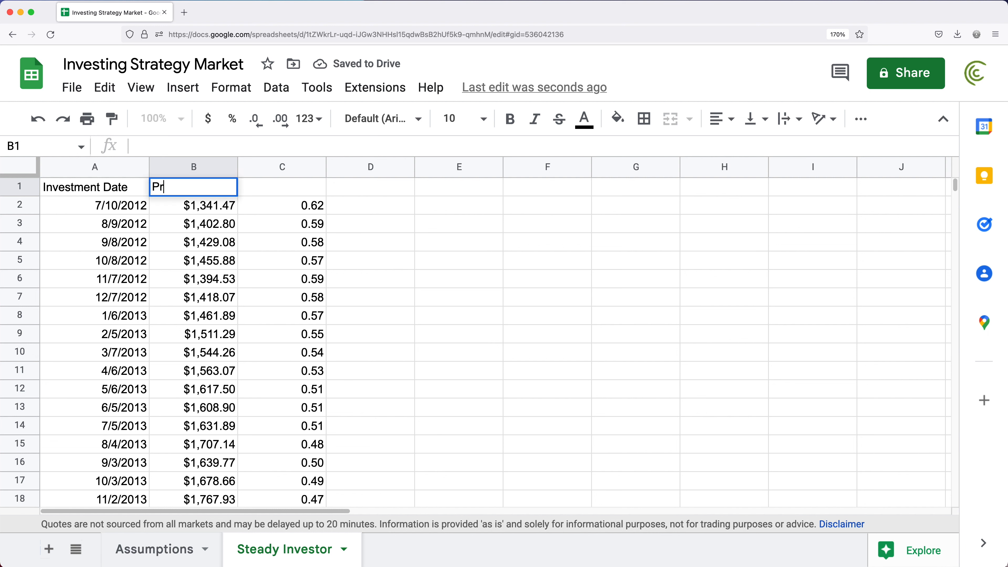
{"action": "type", "text": "ice"}
{"action": "key", "text": "Tab"}
{"action": "type", "text": "Shares"}
{"action": "key", "text": "Return"}
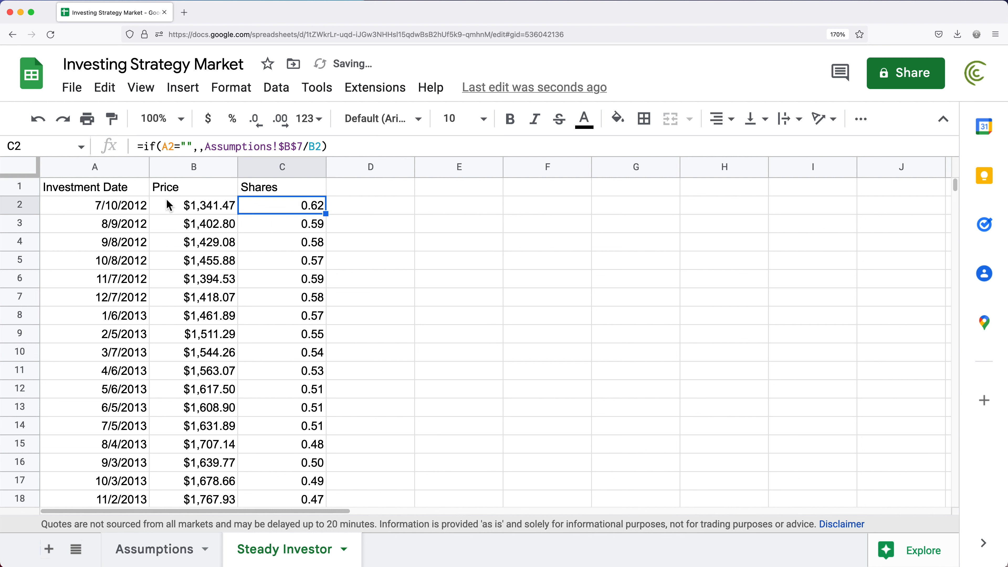
{"action": "left_click_drag", "start_coordinate": [91, 187], "coordinate": [247, 191]}
{"action": "key", "text": "super+b"}
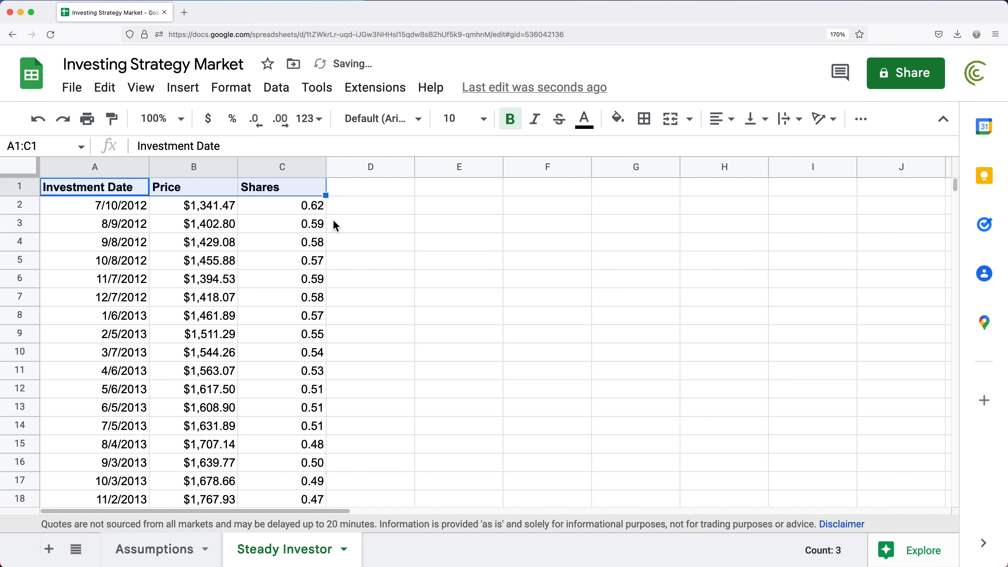
Enter the header Total Shares in E1 and the formula =SUM(C2:C) in E2
{"action": "left_click_drag", "start_coordinate": [315, 202], "coordinate": [313, 371]}
{"action": "left_click", "coordinate": [460, 186]}
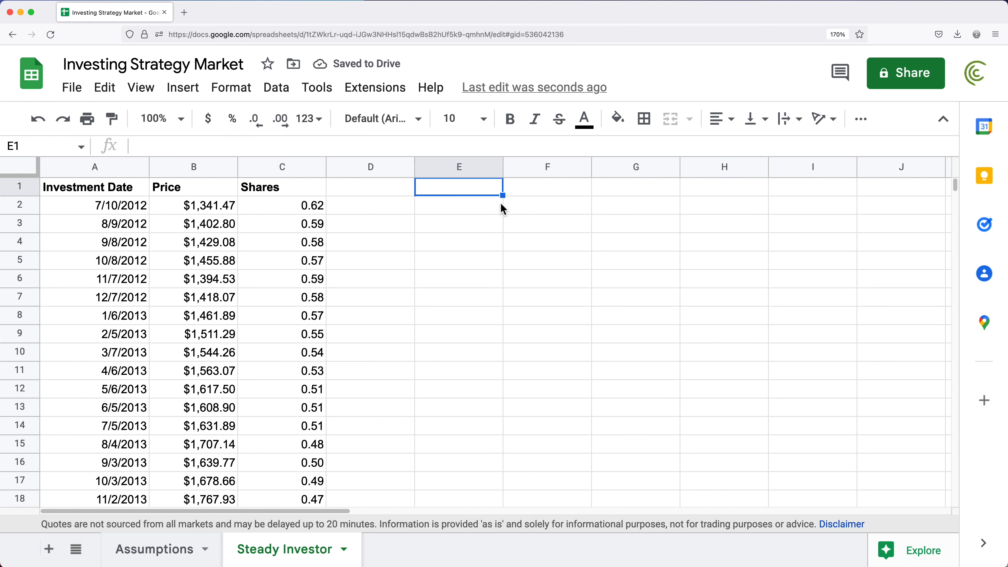
{"action": "type", "text": "Total Shares"}
{"action": "key", "text": "Return"}
{"action": "type", "text": "=SUM("}
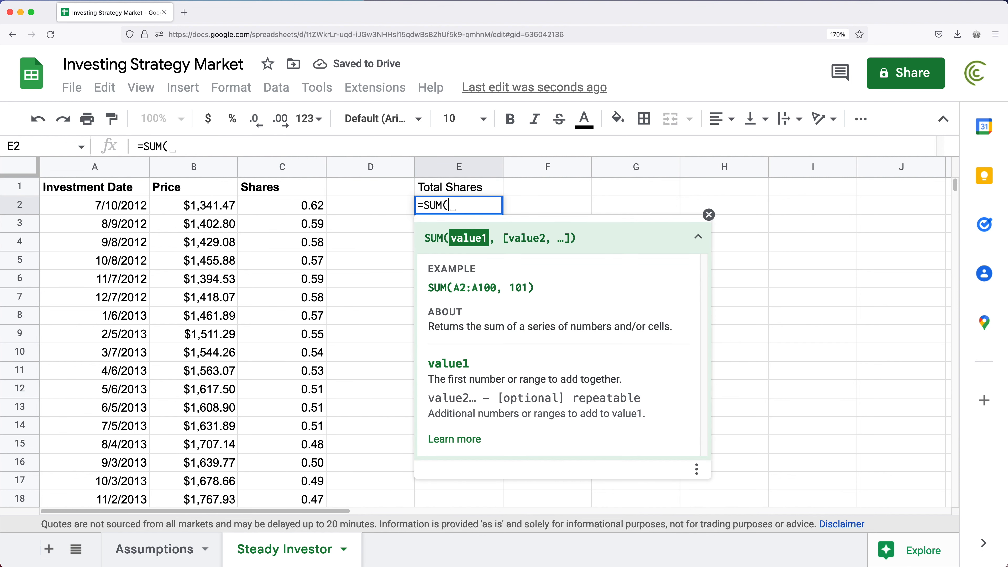
{"action": "left_click_drag", "start_coordinate": [315, 205], "coordinate": [313, 287]}
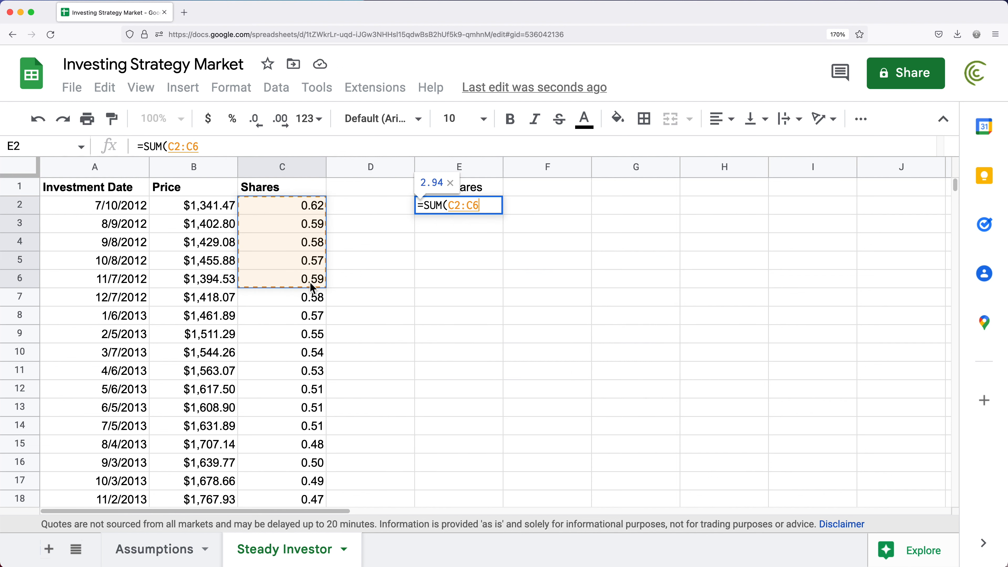
{"action": "key", "text": "BackSpace"}
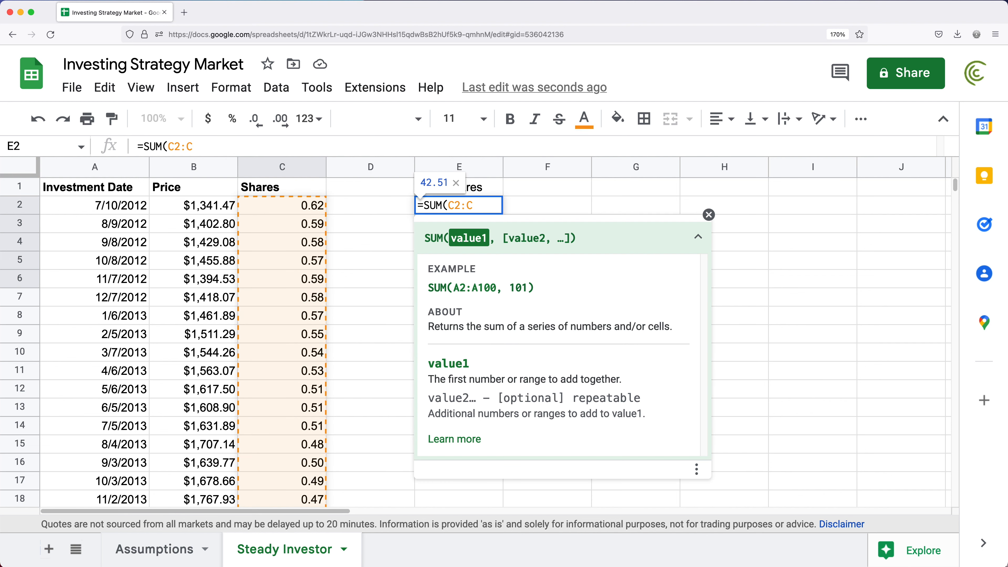
{"action": "type", "text": ")"}
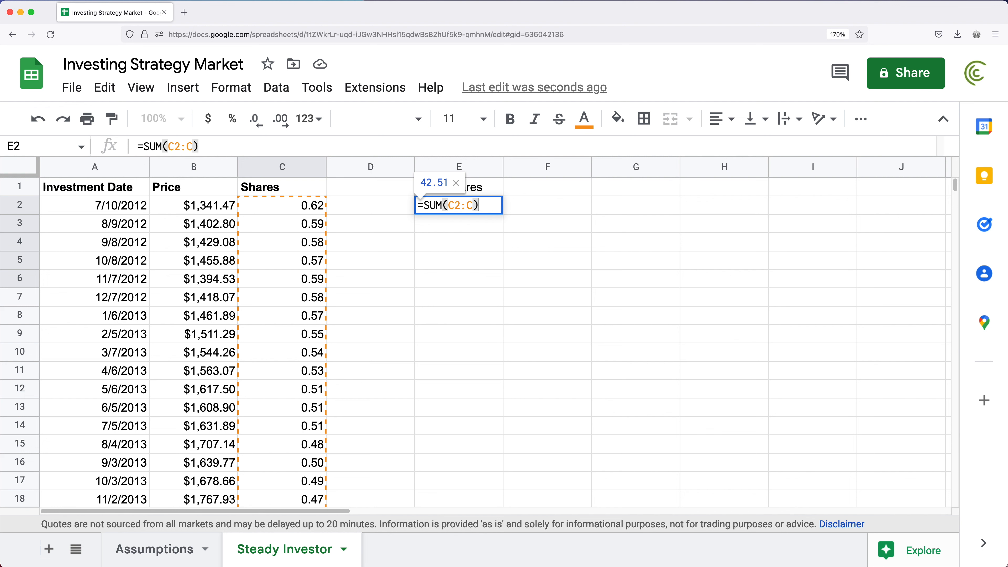
{"action": "key", "text": "Return"}
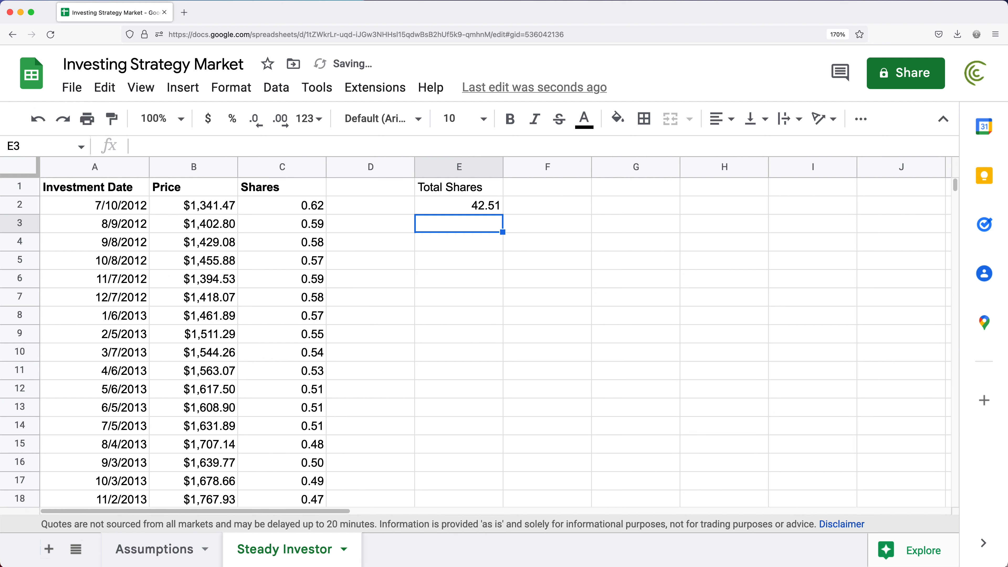
Examine the Total Shares result in E1:E2 and the End Date in A3:B3 of the Assumptions sheet
{"action": "left_click", "coordinate": [446, 209]}
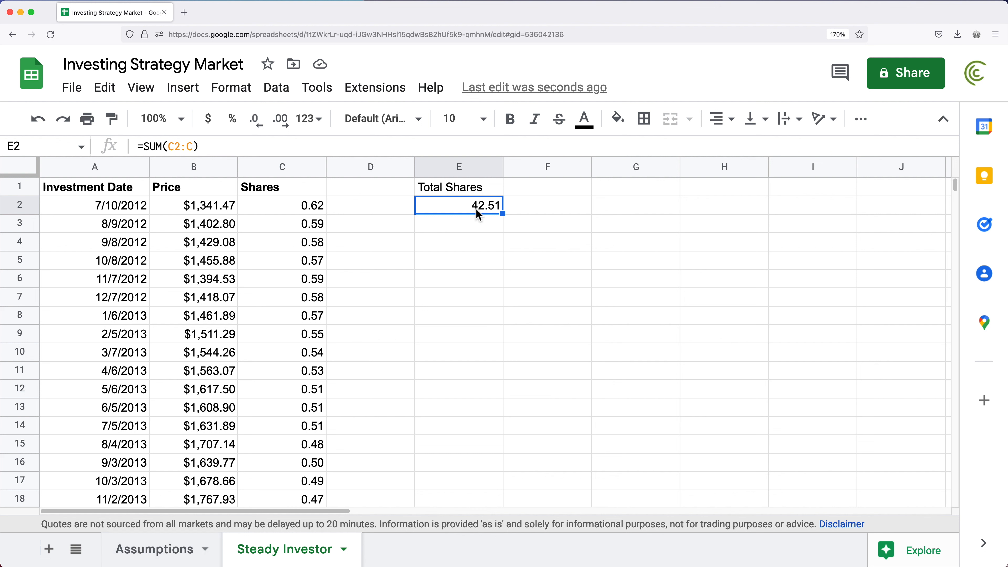
{"action": "left_click_drag", "start_coordinate": [463, 193], "coordinate": [476, 210]}
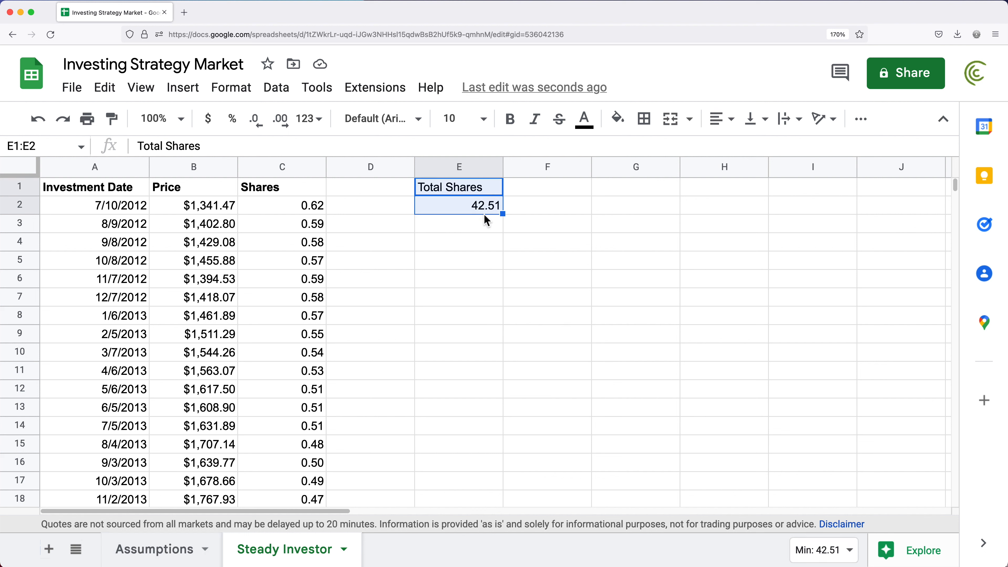
{"action": "left_click", "coordinate": [164, 556]}
{"action": "left_click_drag", "start_coordinate": [115, 226], "coordinate": [223, 230]}
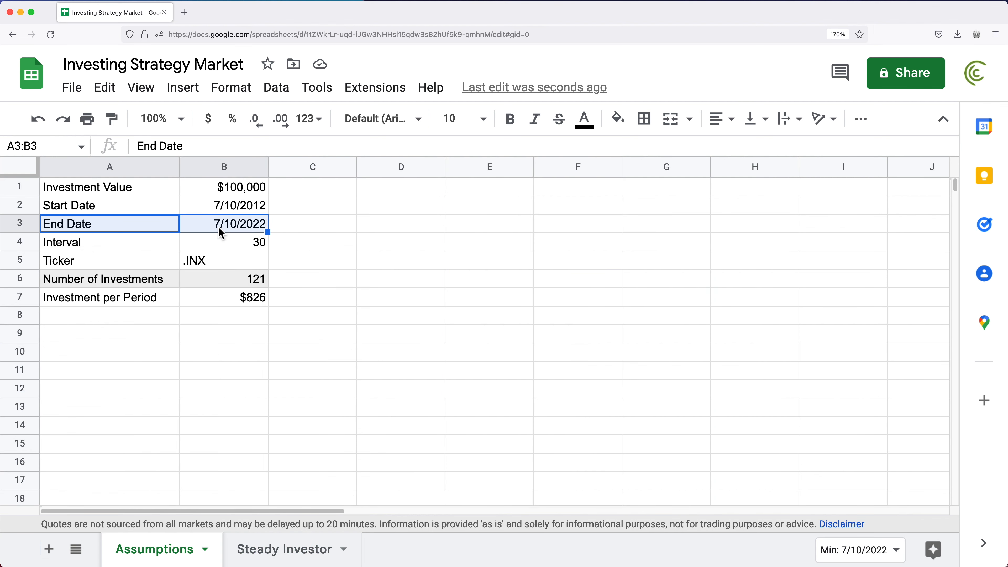
{"action": "left_click", "coordinate": [228, 227]}
{"action": "left_click_drag", "start_coordinate": [133, 225], "coordinate": [222, 228]}
{"action": "left_click", "coordinate": [274, 554]}
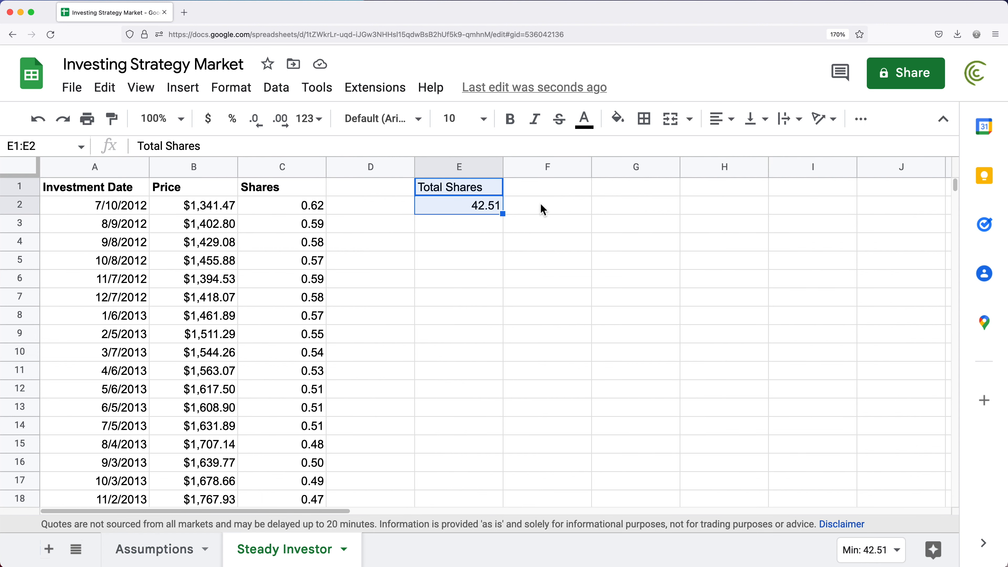
Enter the header Price in F1 of the Steady Investor sheet
{"action": "left_click", "coordinate": [539, 194]}
{"action": "type", "text": "Price"}
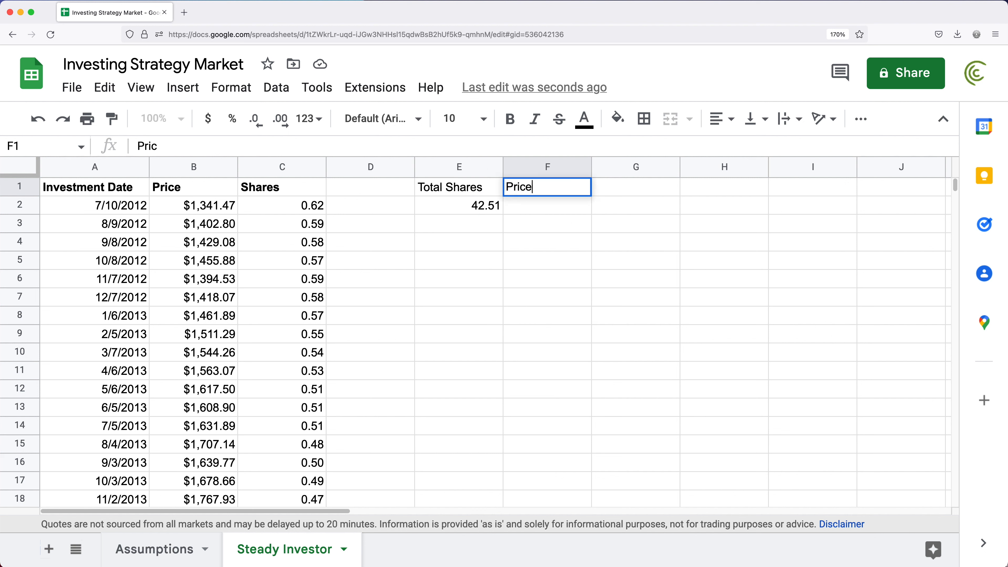
{"action": "key", "text": "Return"}
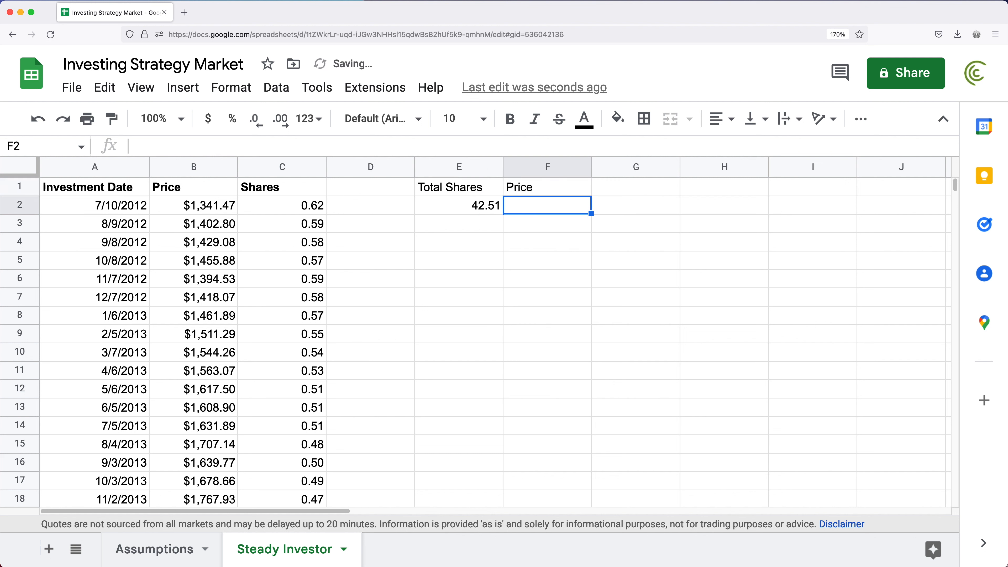
Enter =GOOGLEFINANCE(Assumptions!$B$5,"close",Assumptions!$B$3,3) in F2 to fetch closing prices from the end date, and check the first closing price
{"action": "type", "text": "=GOOGL"}
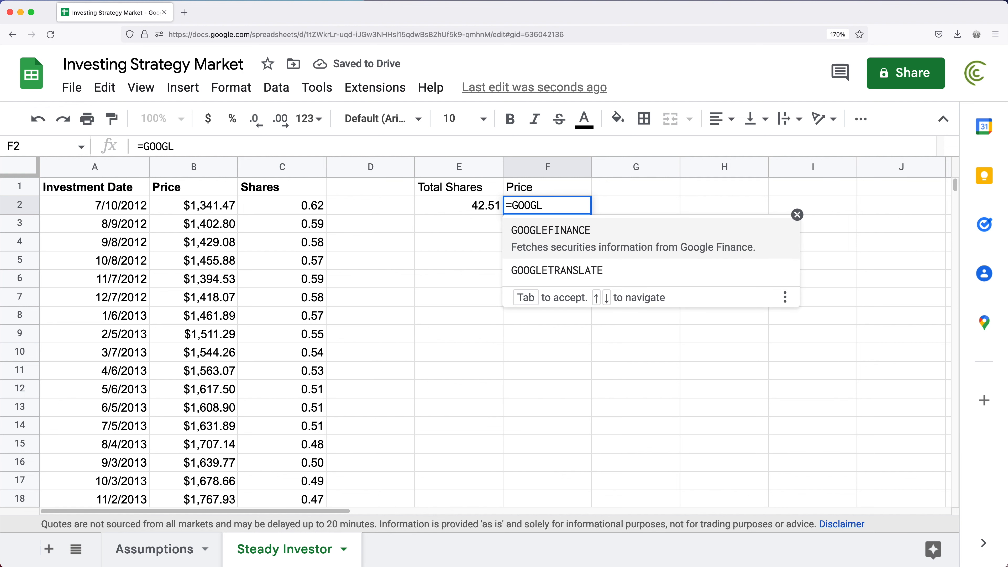
{"action": "key", "text": "Tab"}
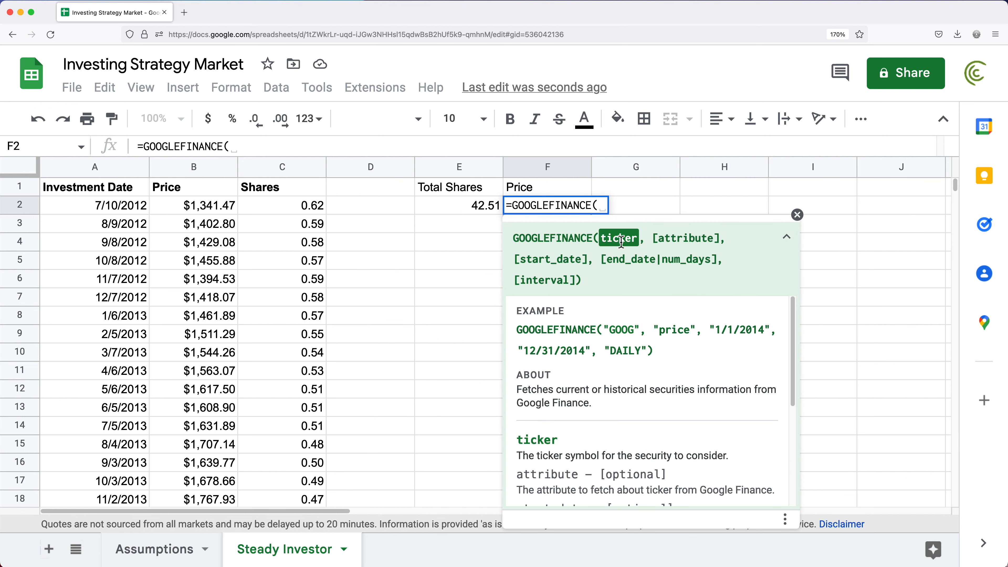
{"action": "left_click", "coordinate": [155, 560]}
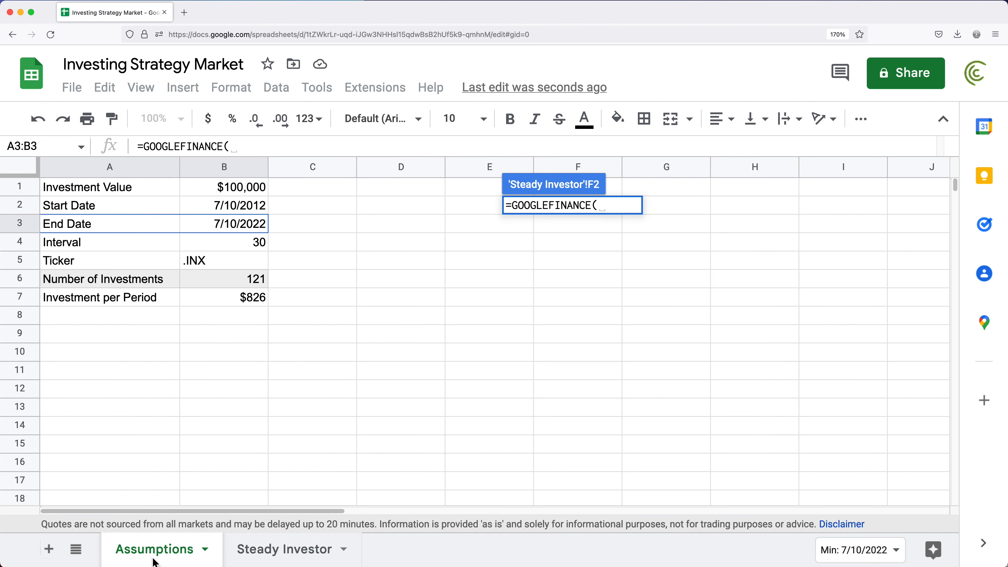
{"action": "left_click", "coordinate": [227, 264]}
{"action": "key", "text": "F4"}
{"action": "type", "text": ","}
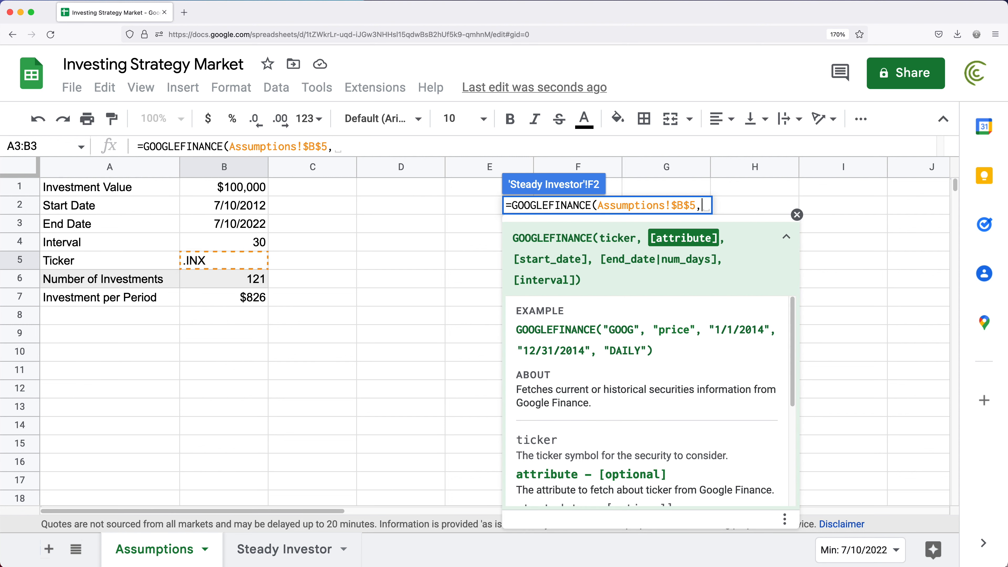
{"action": "type", "text": "\""}
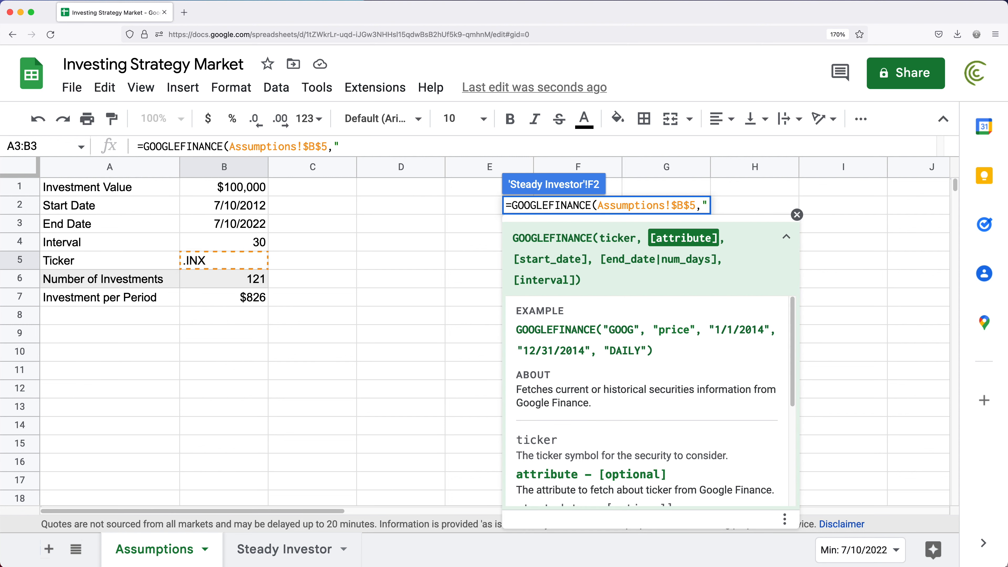
{"action": "type", "text": "close:"}
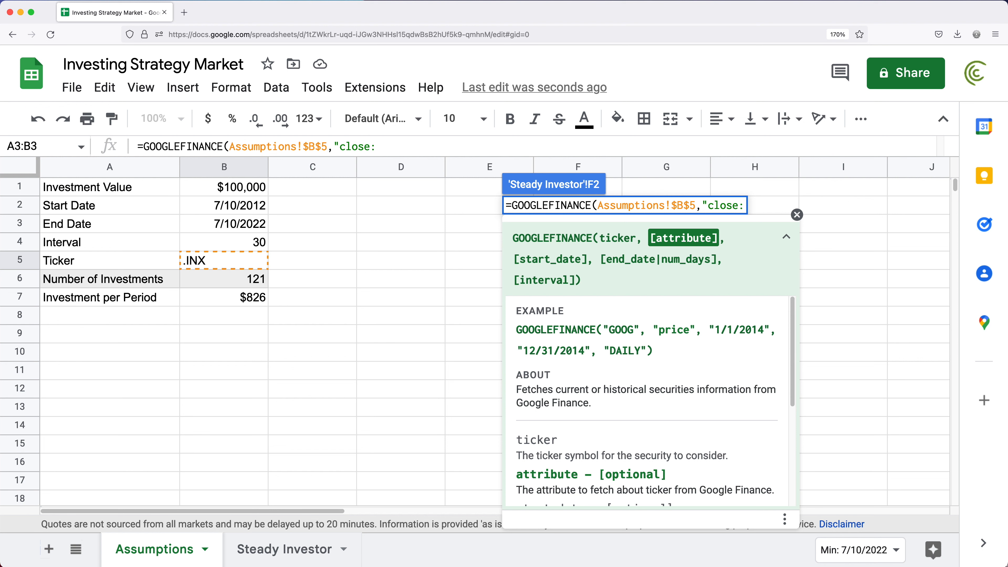
{"action": "key", "text": "BackSpace"}
{"action": "type", "text": "\","}
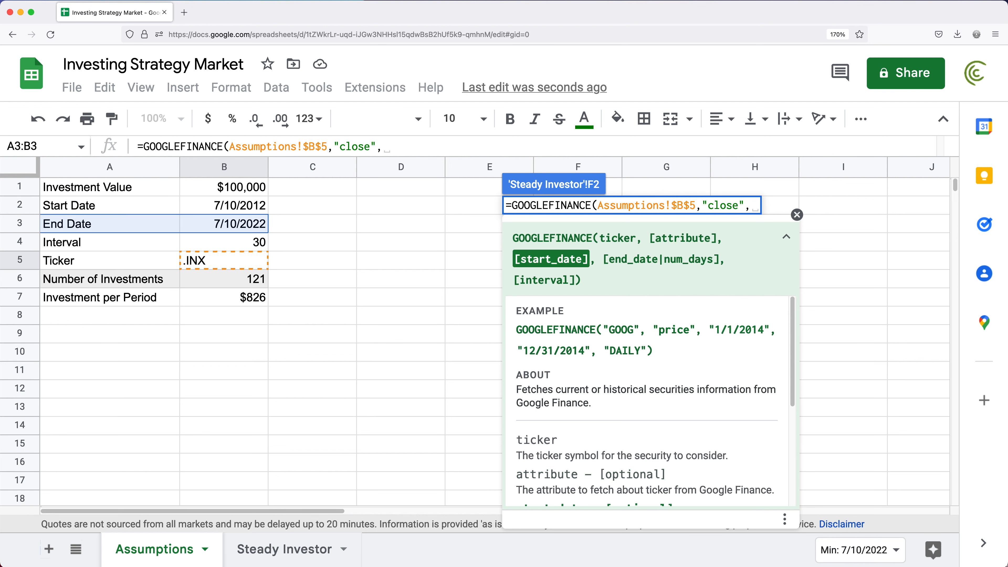
{"action": "left_click", "coordinate": [221, 229]}
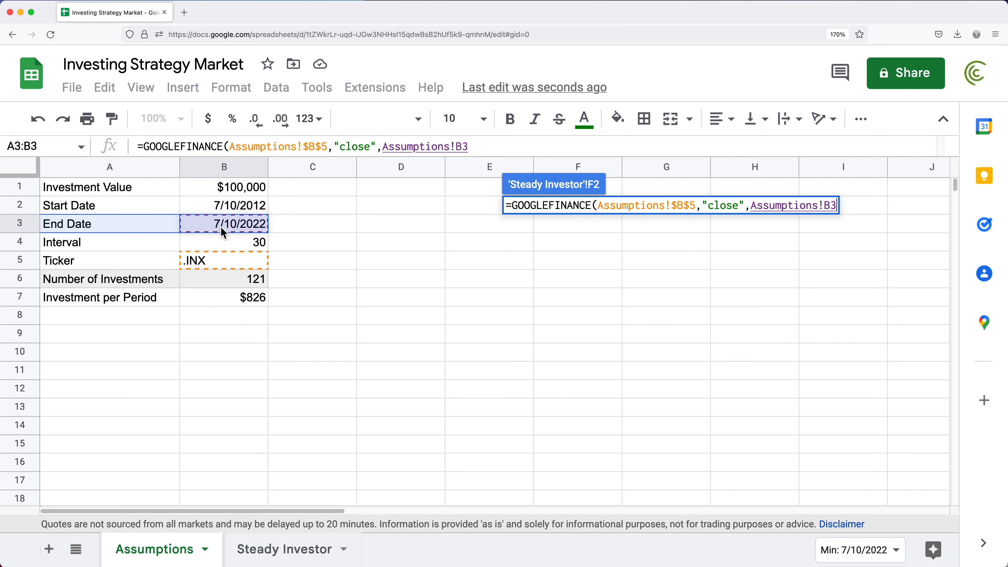
{"action": "key", "text": "F4"}
{"action": "type", "text": ","}
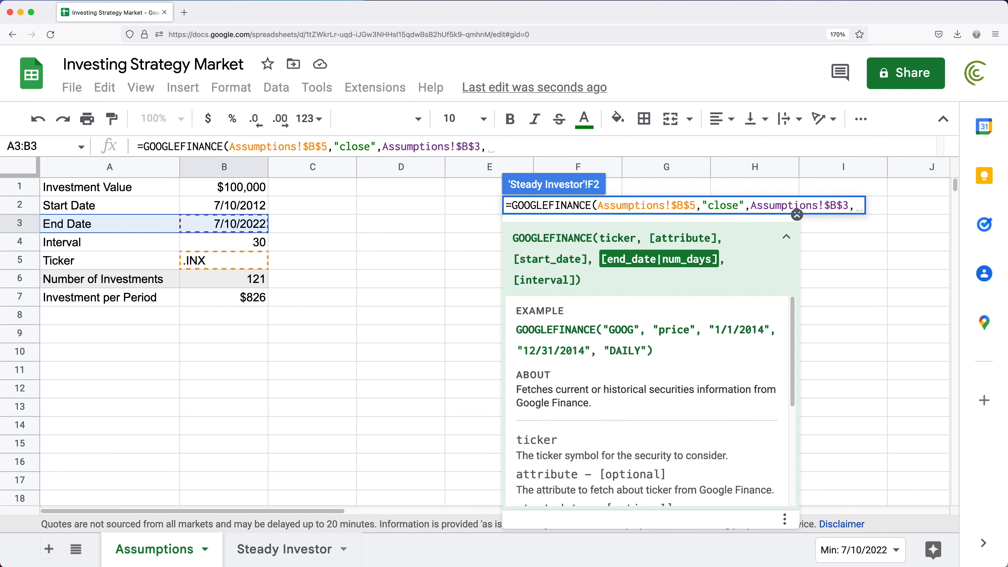
{"action": "type", "text": "3)"}
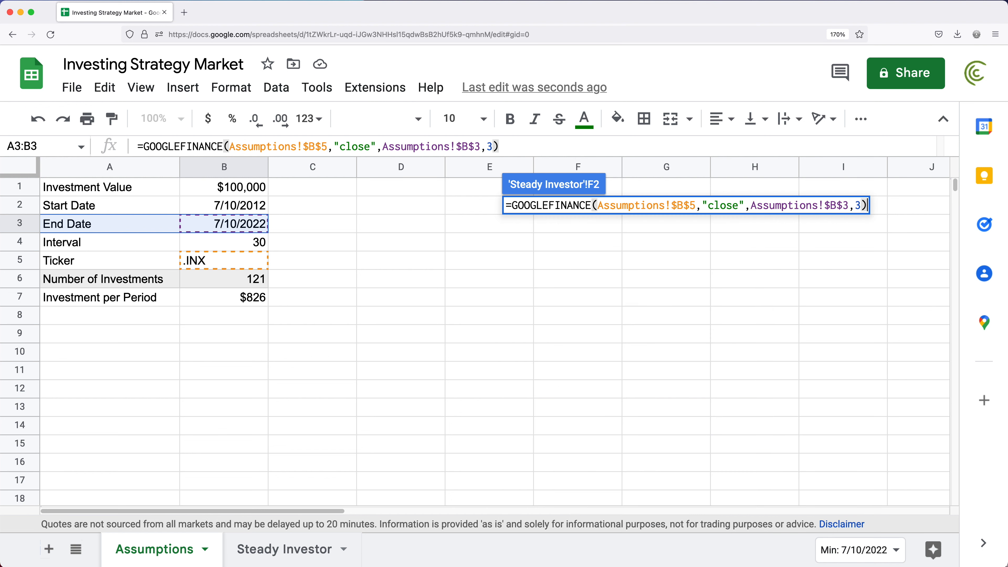
{"action": "key", "text": "Return"}
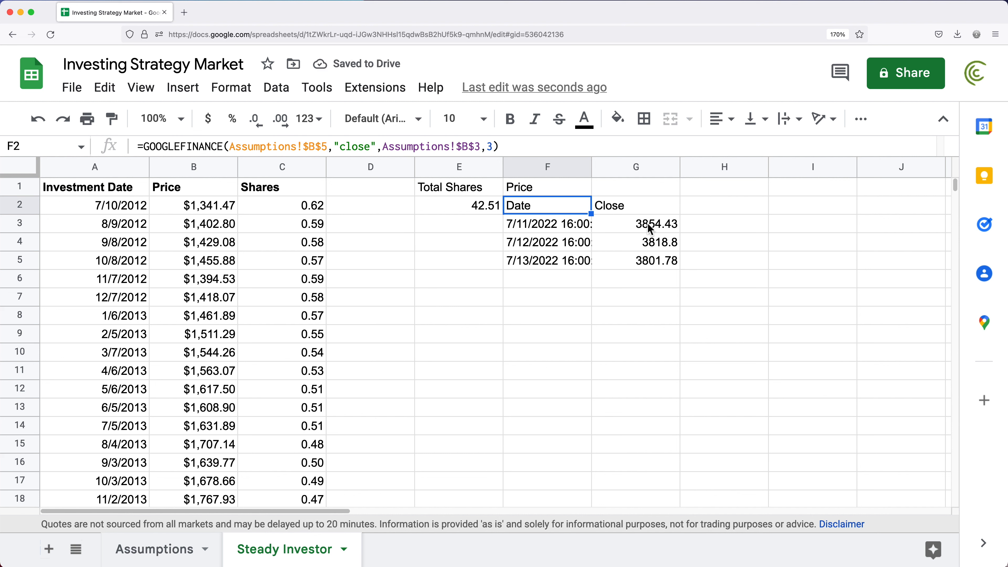
{"action": "left_click", "coordinate": [627, 229]}
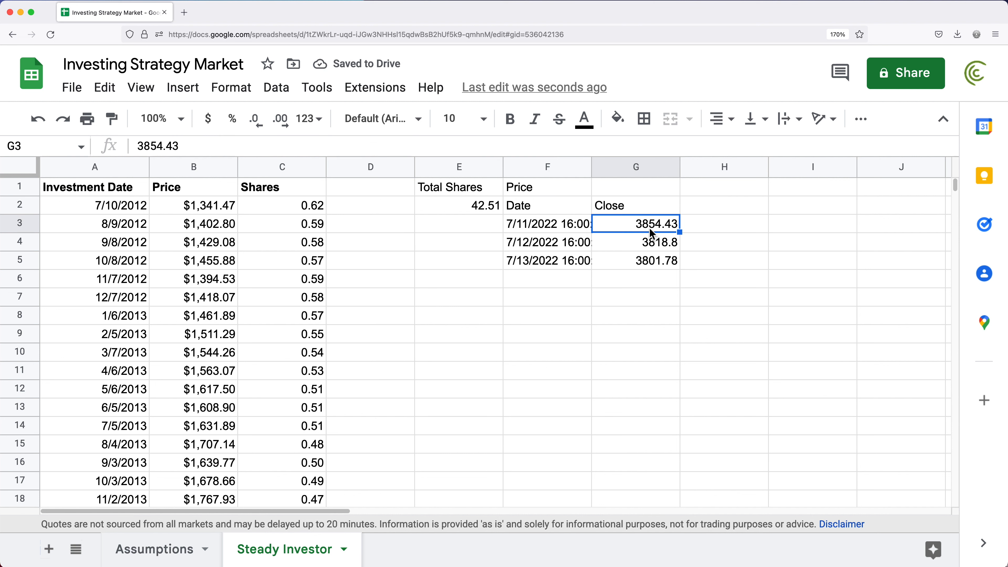
Wrap the GOOGLEFINANCE formula in F2 in an INDEX function that returns row 2, column 2
{"action": "double_click", "coordinate": [542, 205]}
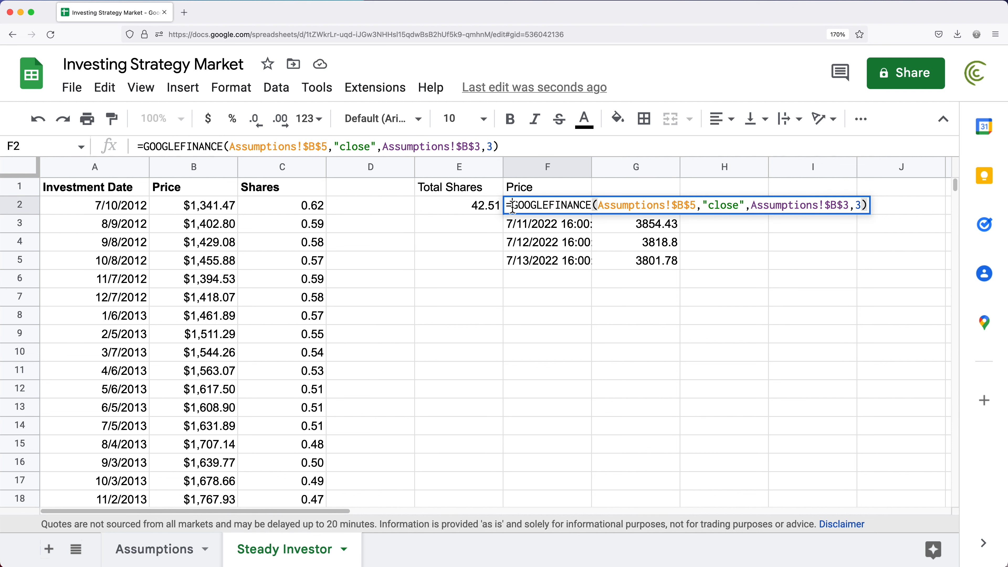
{"action": "type", "text": "INDEX("}
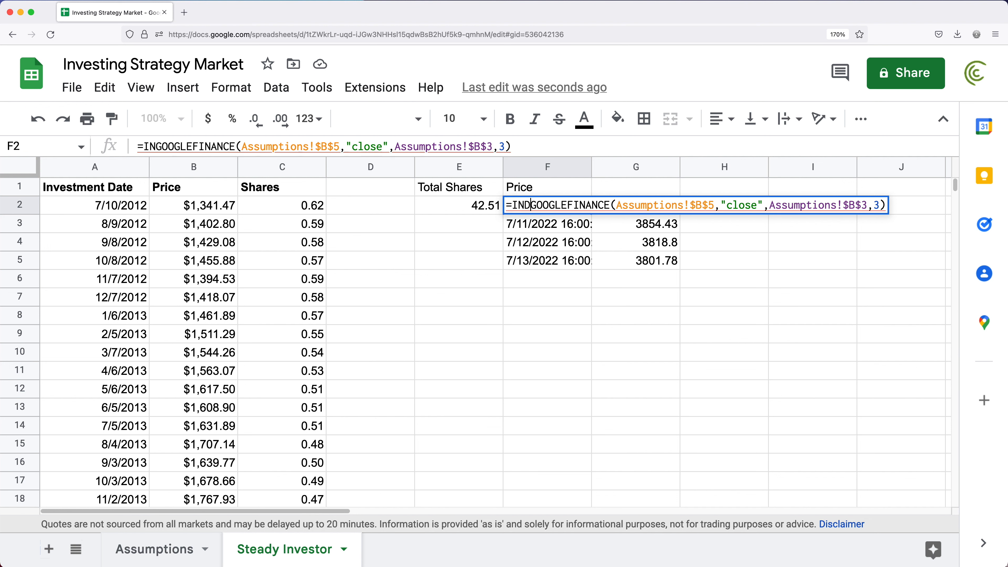
{"action": "left_click", "coordinate": [905, 205]}
{"action": "type", "text": ",2,2)"}
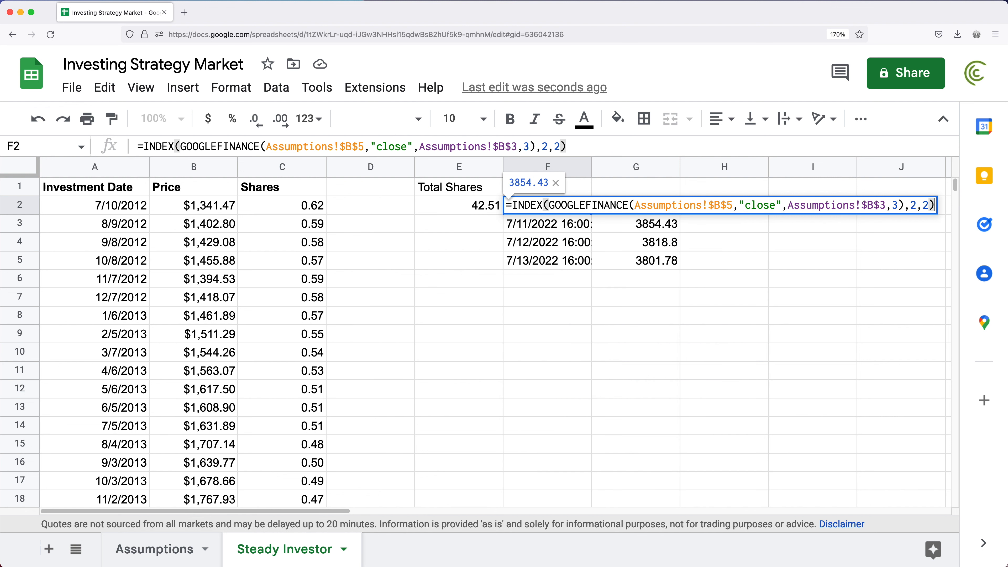
{"action": "key", "text": "Return"}
Format the closing price in F2 as currency
{"action": "left_click", "coordinate": [542, 205]}
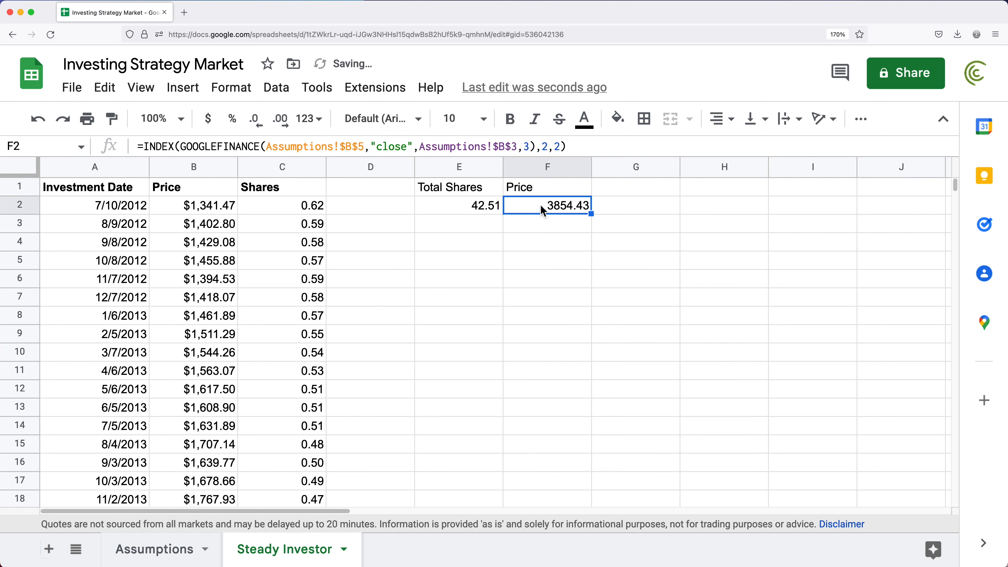
{"action": "left_click", "coordinate": [208, 119]}
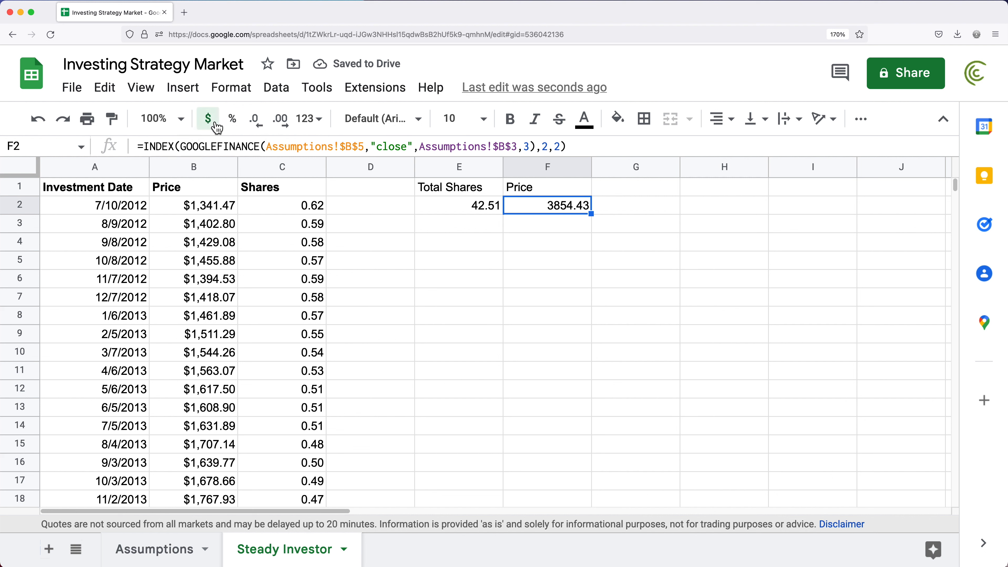
{"action": "left_click", "coordinate": [615, 185]}
{"action": "left_click_drag", "start_coordinate": [462, 206], "coordinate": [557, 208]}
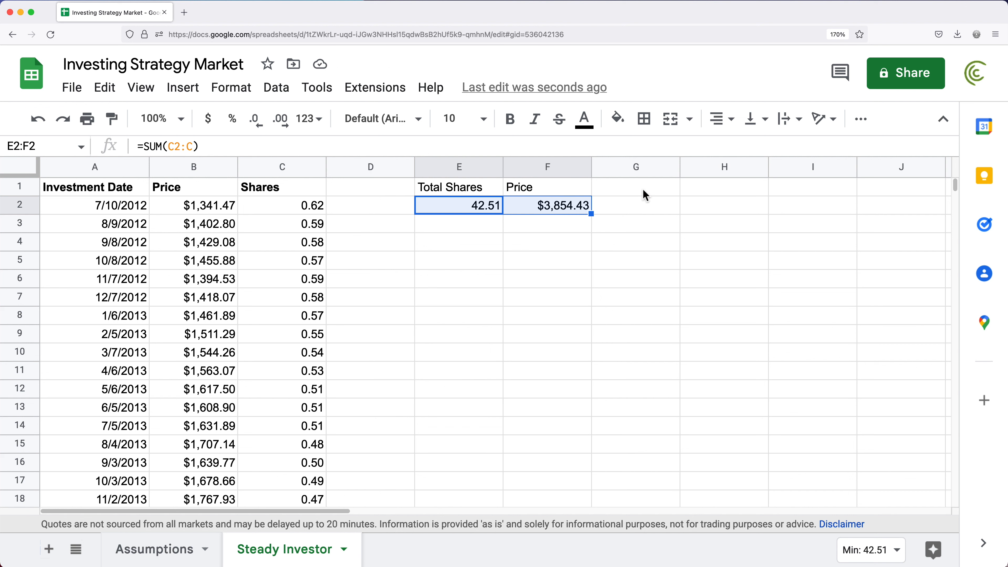
Add a "Total Holdings" header in G1 and calculate it in G2 with the formula =E2*F2
{"action": "left_click", "coordinate": [633, 193]}
{"action": "type", "text": "Total Holdings"}
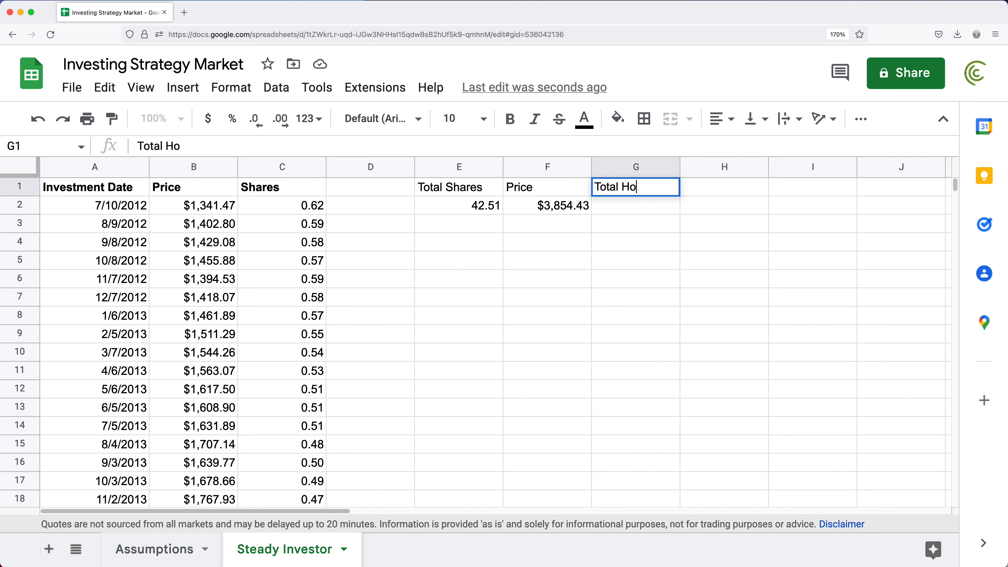
{"action": "key", "text": "Return"}
{"action": "type", "text": "="}
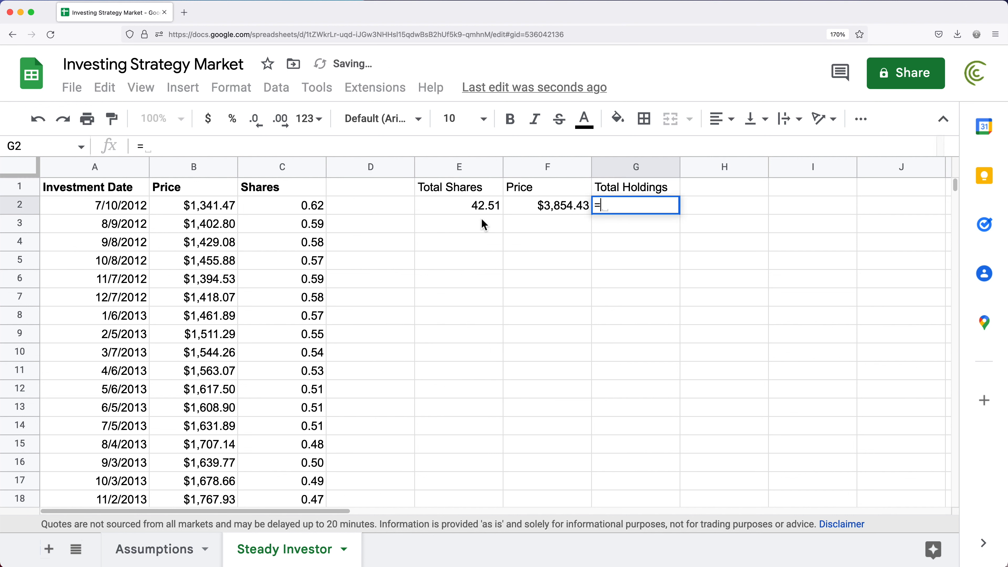
{"action": "left_click", "coordinate": [473, 207]}
{"action": "type", "text": "*"}
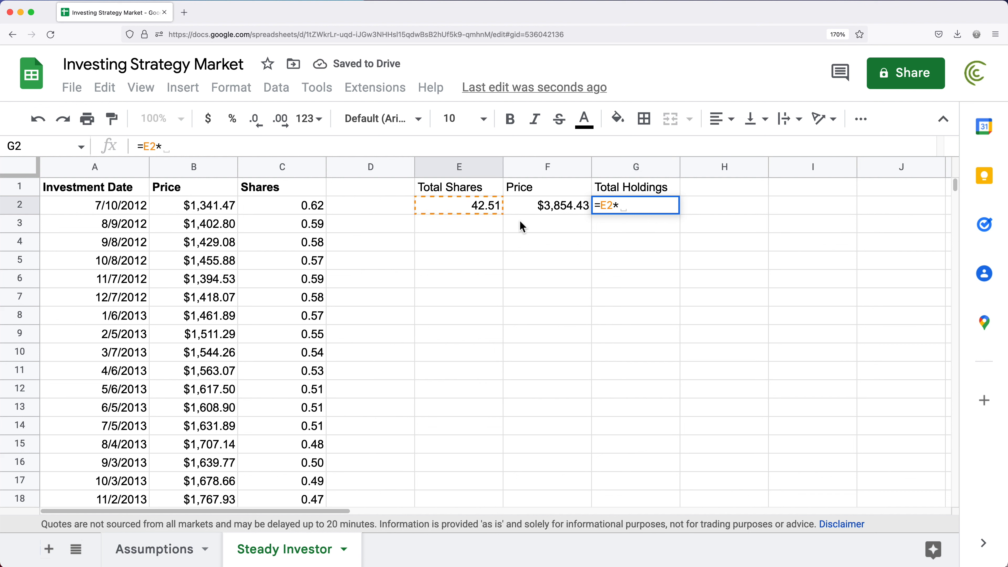
{"action": "left_click", "coordinate": [553, 212]}
{"action": "key", "text": "Return"}
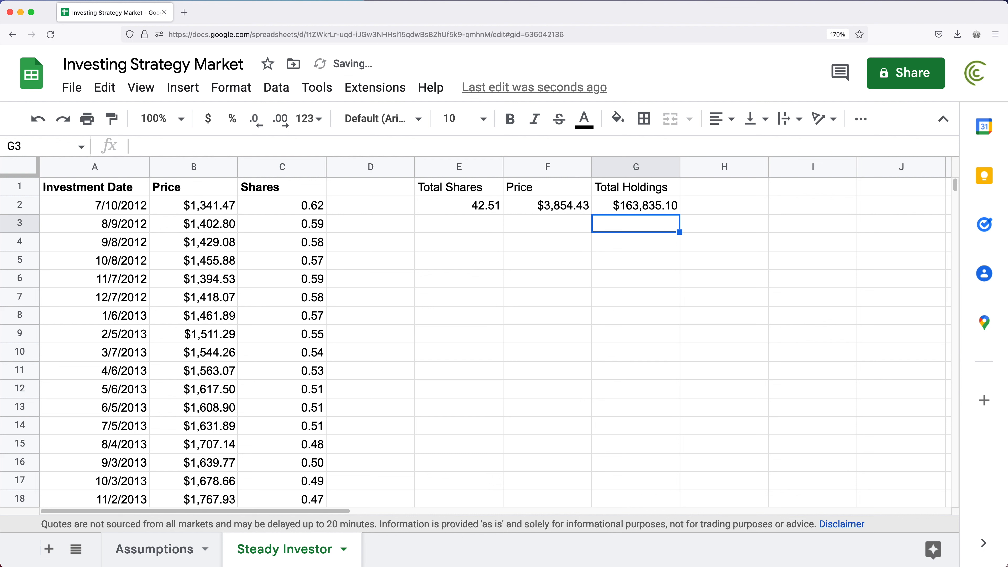
Make the summary headers Total Shares, Price and Total Holdings in E1:G1 bold
{"action": "left_click_drag", "start_coordinate": [473, 190], "coordinate": [629, 185]}
{"action": "key", "text": "super+b"}
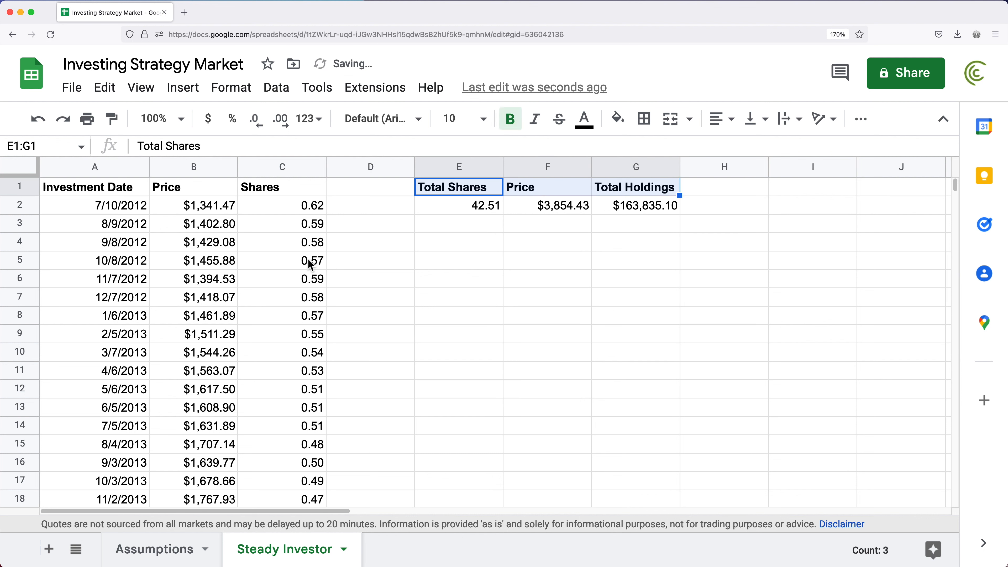
{"action": "left_click", "coordinate": [119, 190]}
Review the start date, end date, interval and investment value on the Assumptions sheet, and compare them with the Steady Investor total holdings
{"action": "left_click", "coordinate": [157, 555]}
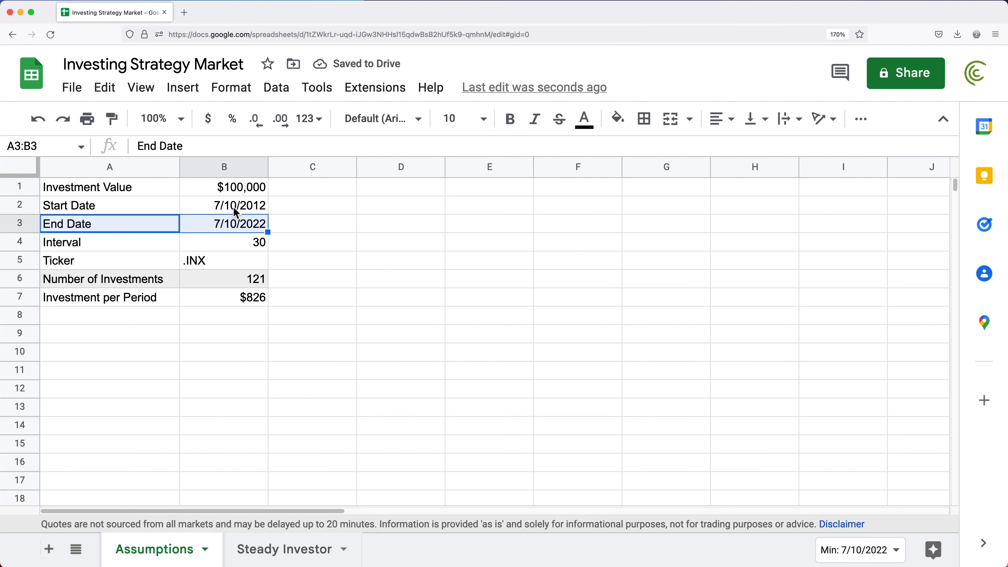
{"action": "left_click", "coordinate": [233, 209]}
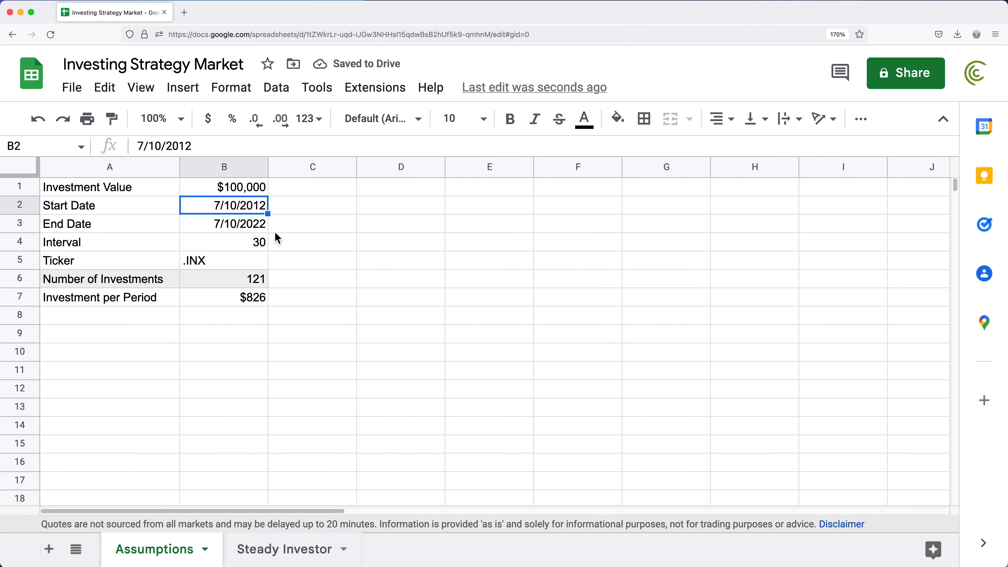
{"action": "left_click", "coordinate": [244, 230]}
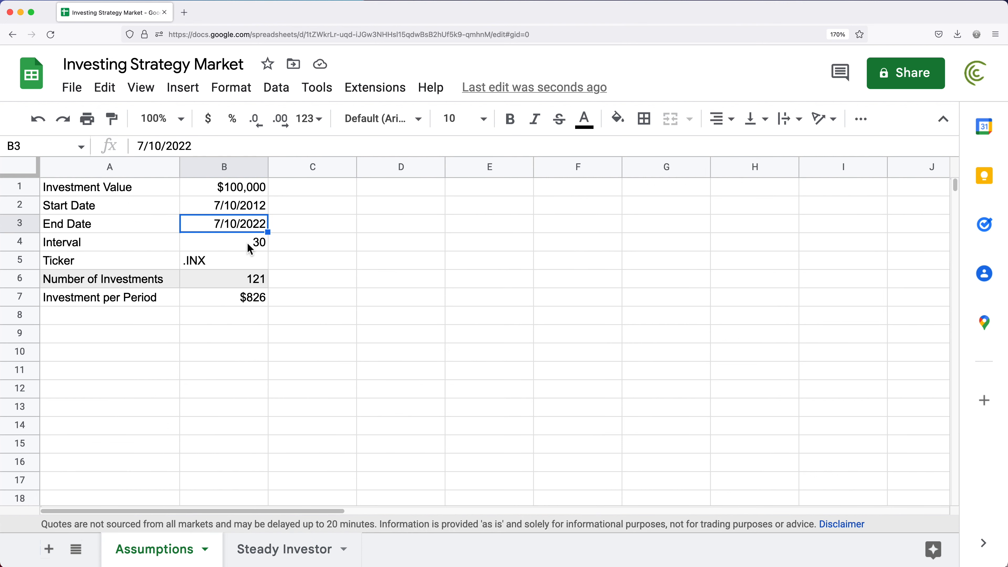
{"action": "left_click", "coordinate": [247, 243]}
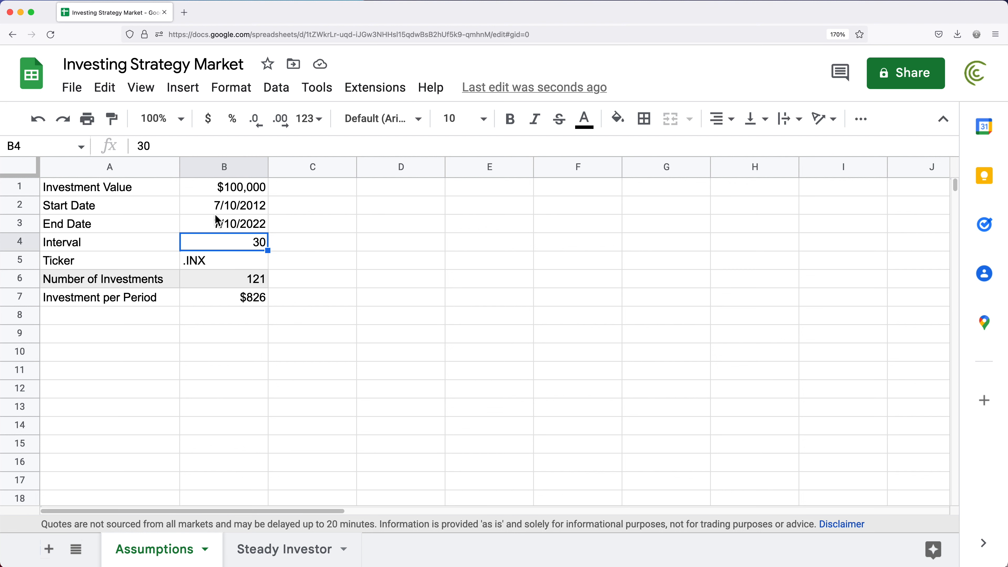
{"action": "left_click", "coordinate": [225, 186]}
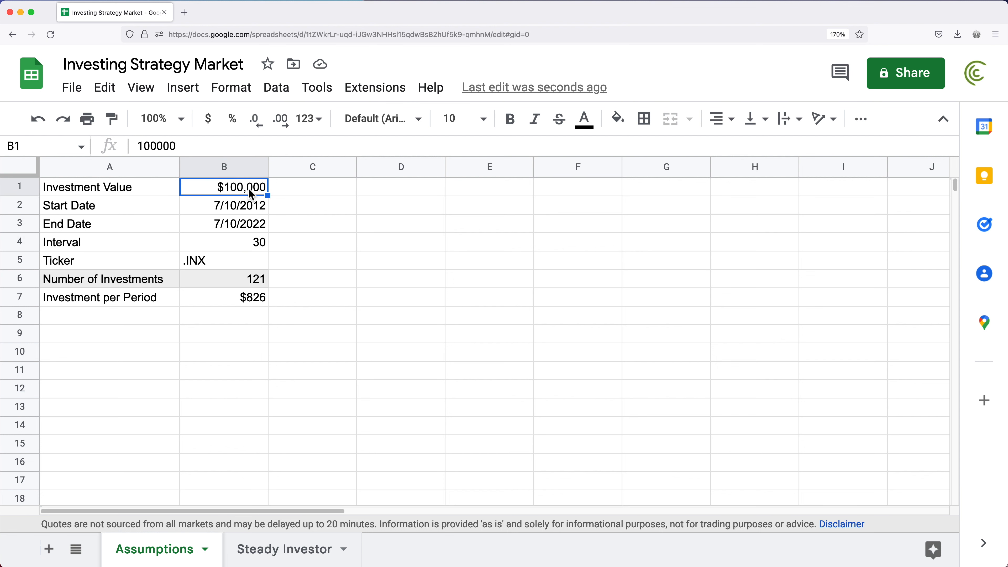
{"action": "left_click", "coordinate": [280, 551]}
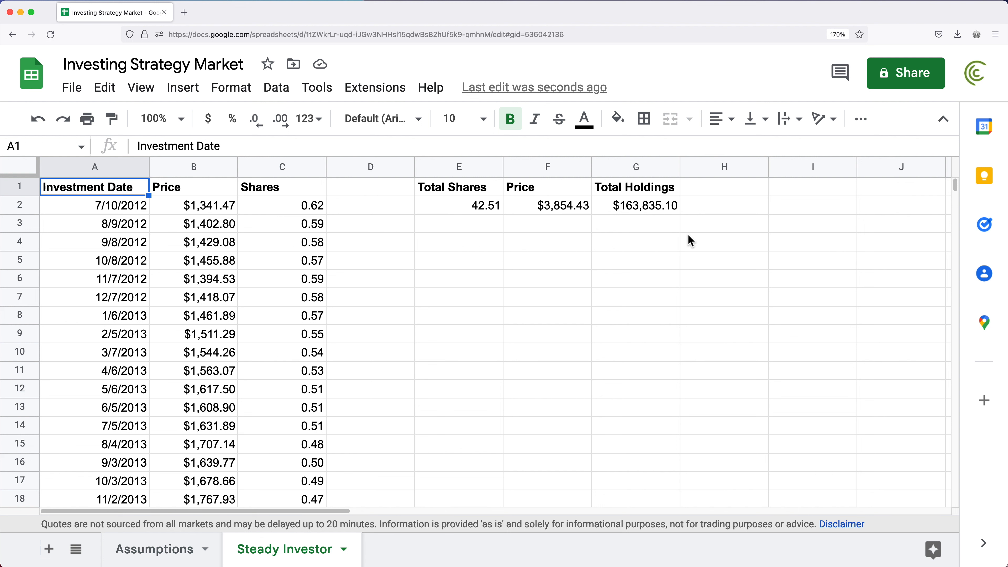
{"action": "left_click", "coordinate": [628, 209]}
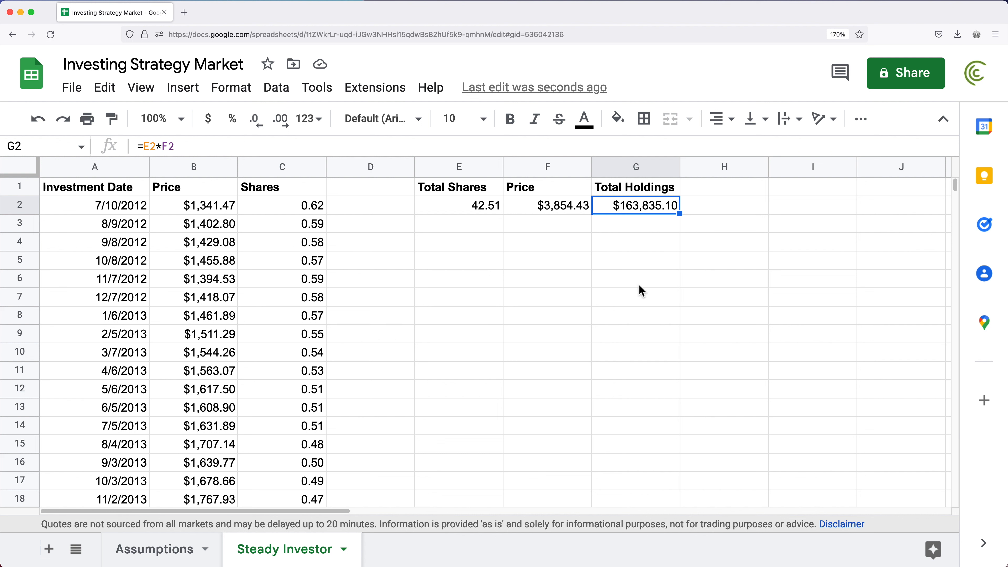
Add a bold "Percent Change" header in H1 and widen column H to fit it
{"action": "left_click", "coordinate": [713, 190]}
{"action": "type", "text": "Percent Change"}
{"action": "key", "text": "Return"}
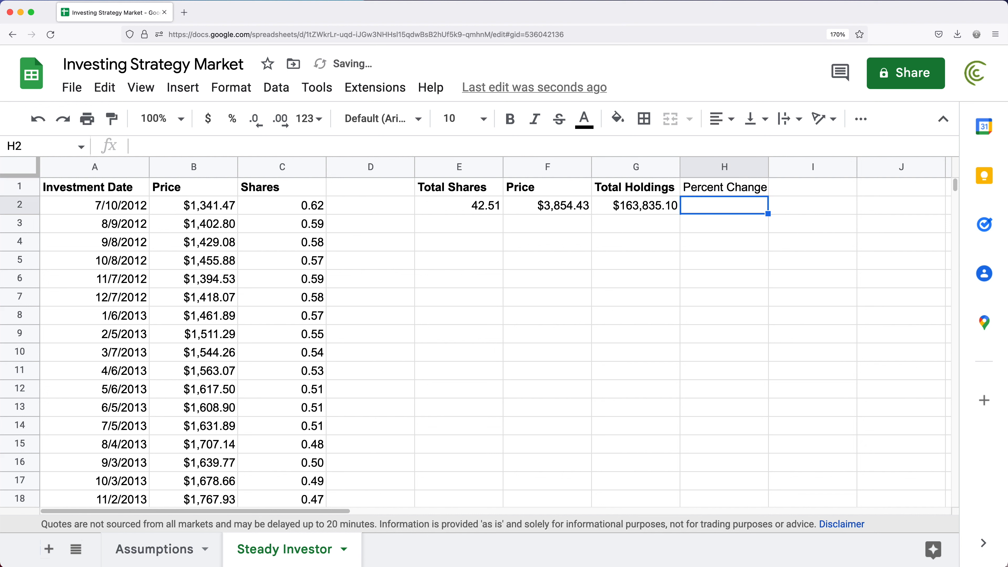
{"action": "key", "text": "Up"}
{"action": "key", "text": "ctrl+b"}
{"action": "left_click_drag", "start_coordinate": [769, 167], "coordinate": [779, 166]}
Calculate the percent change in H2 with =G2/Assumptions!$B$1-1 and format the cell as Percent
{"action": "left_click", "coordinate": [710, 212]}
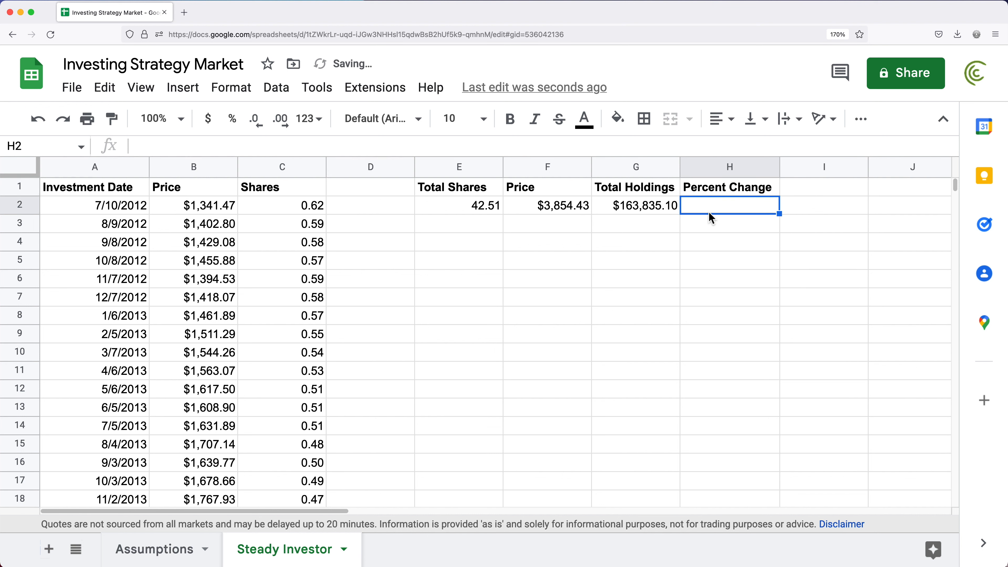
{"action": "type", "text": "="}
{"action": "left_click", "coordinate": [612, 206]}
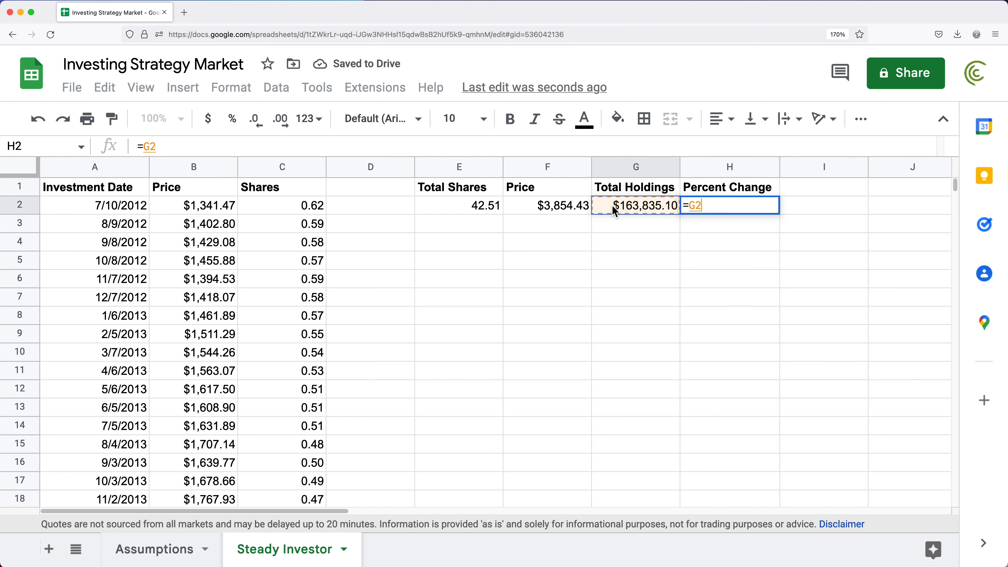
{"action": "type", "text": "/"}
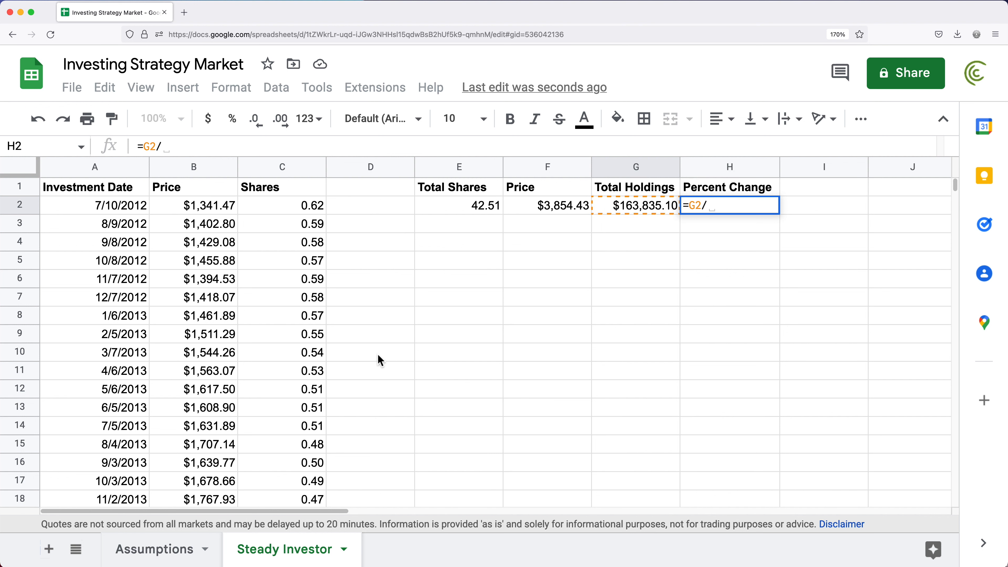
{"action": "left_click", "coordinate": [135, 549]}
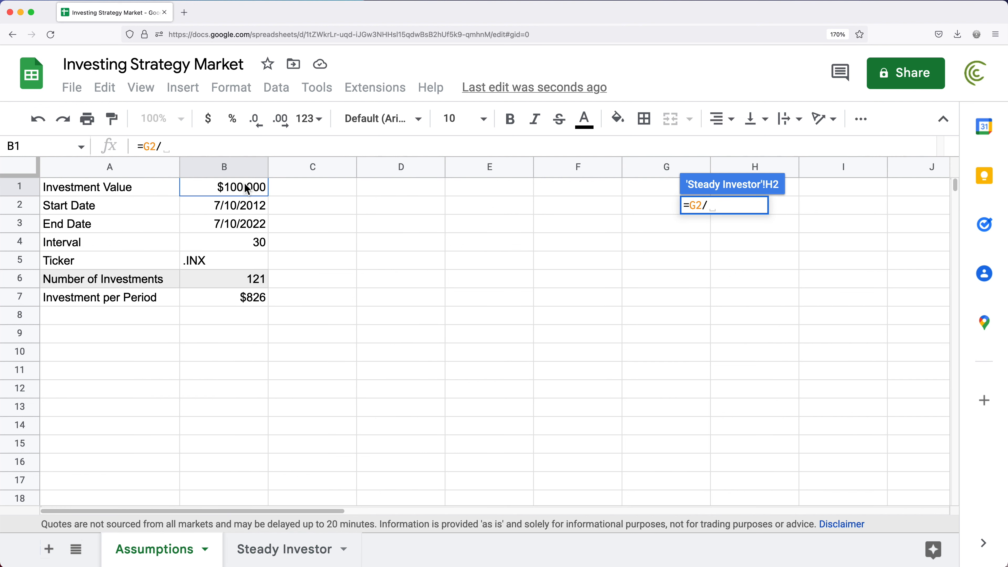
{"action": "left_click", "coordinate": [246, 190]}
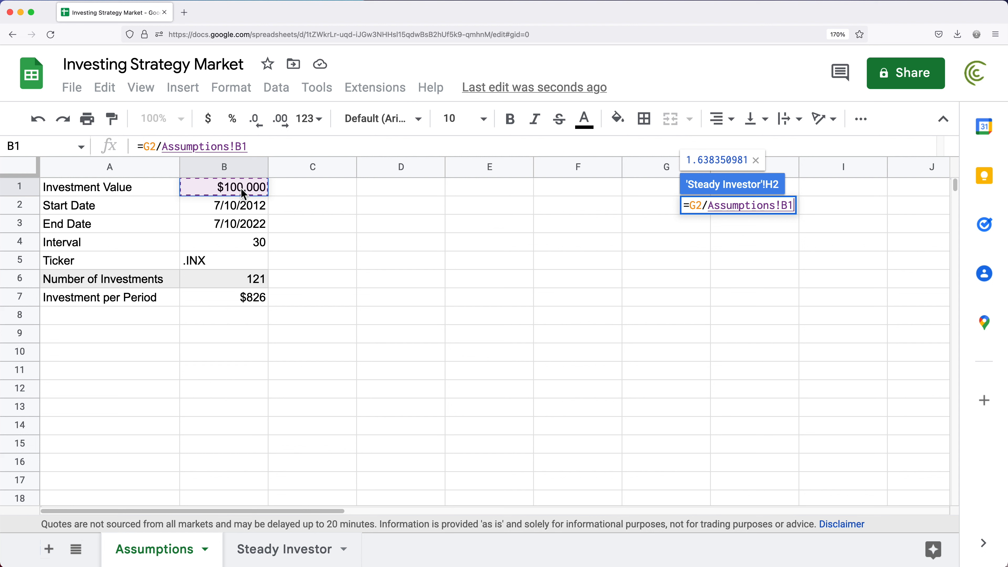
{"action": "key", "text": "F4"}
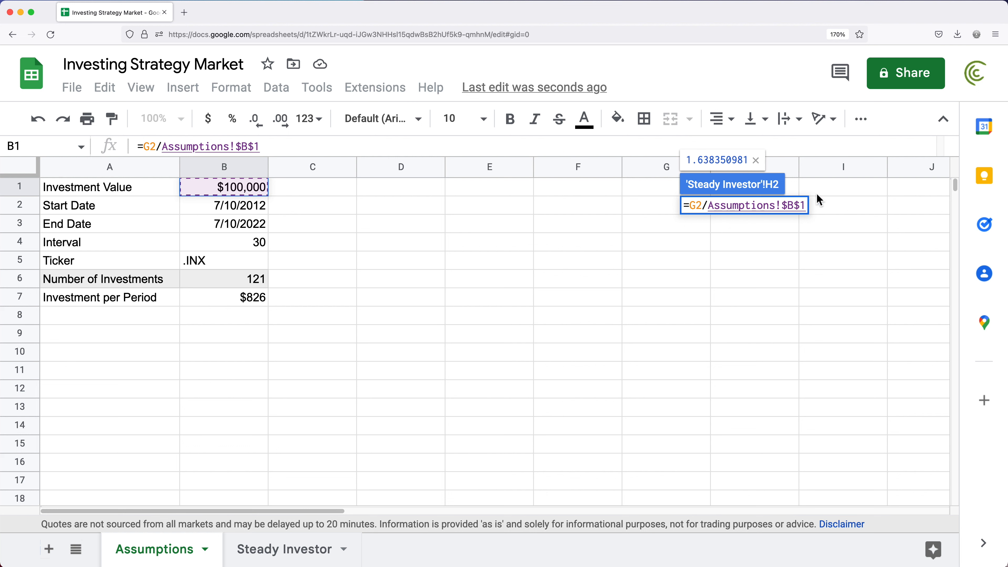
{"action": "type", "text": "-1"}
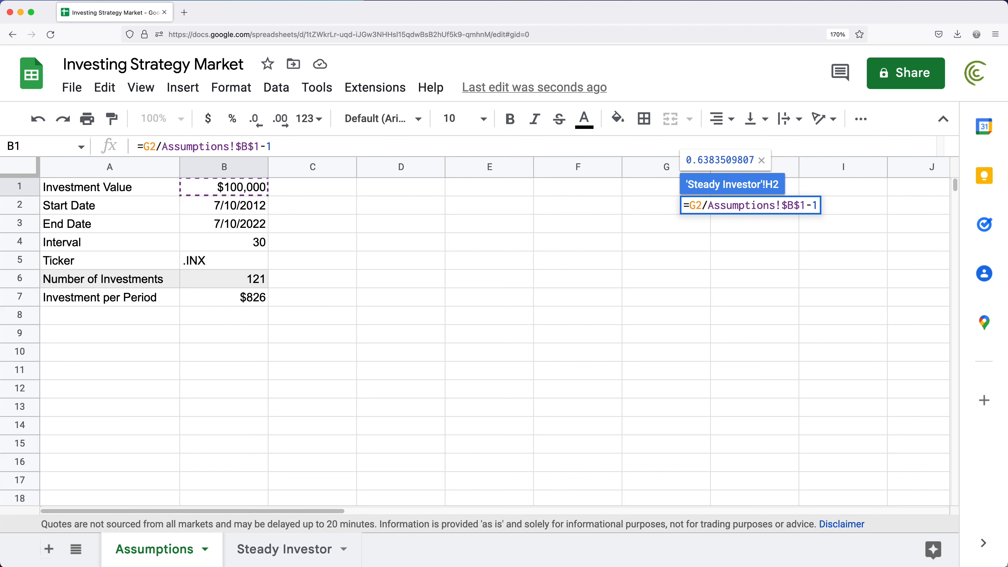
{"action": "key", "text": "Return"}
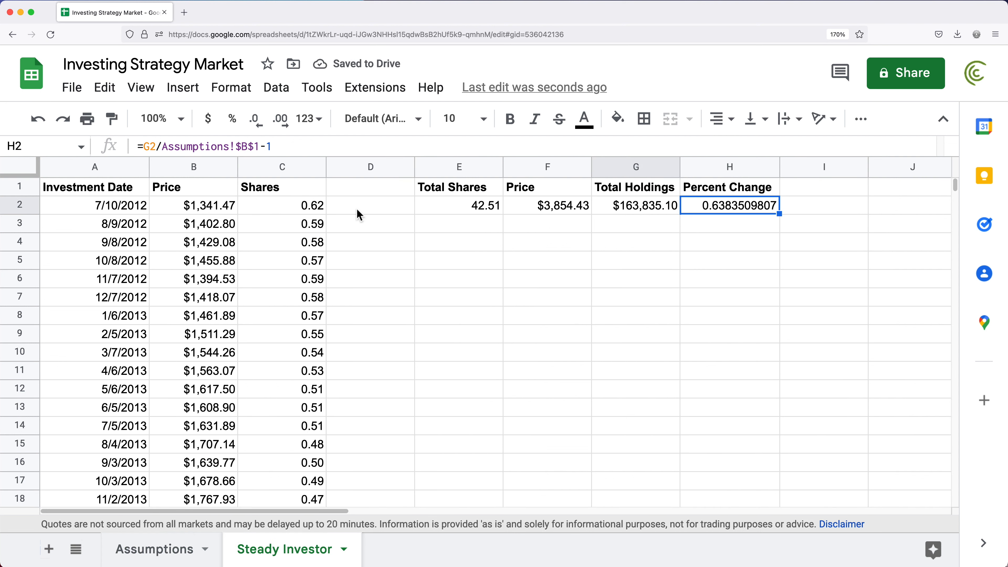
{"action": "left_click", "coordinate": [310, 119]}
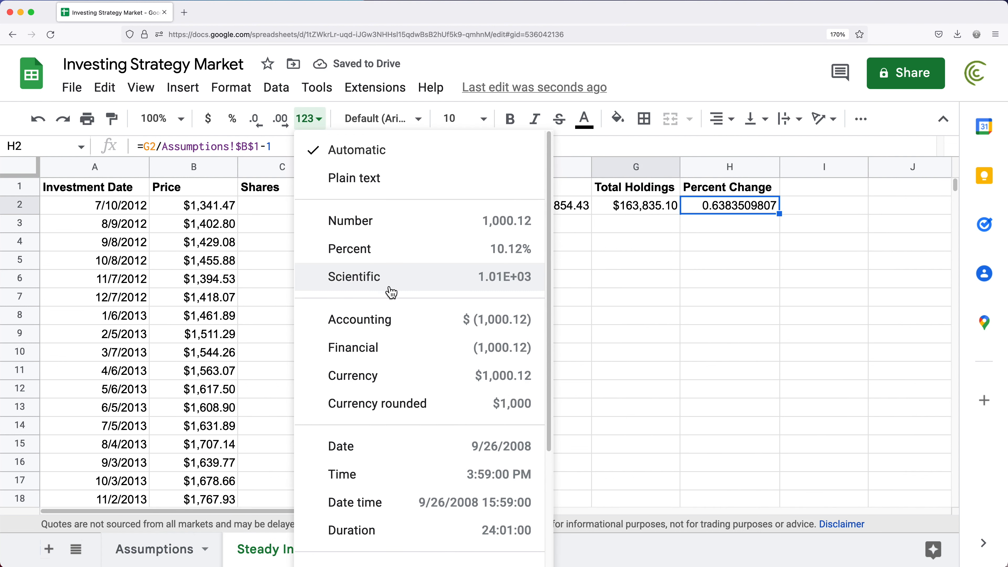
{"action": "left_click", "coordinate": [384, 260]}
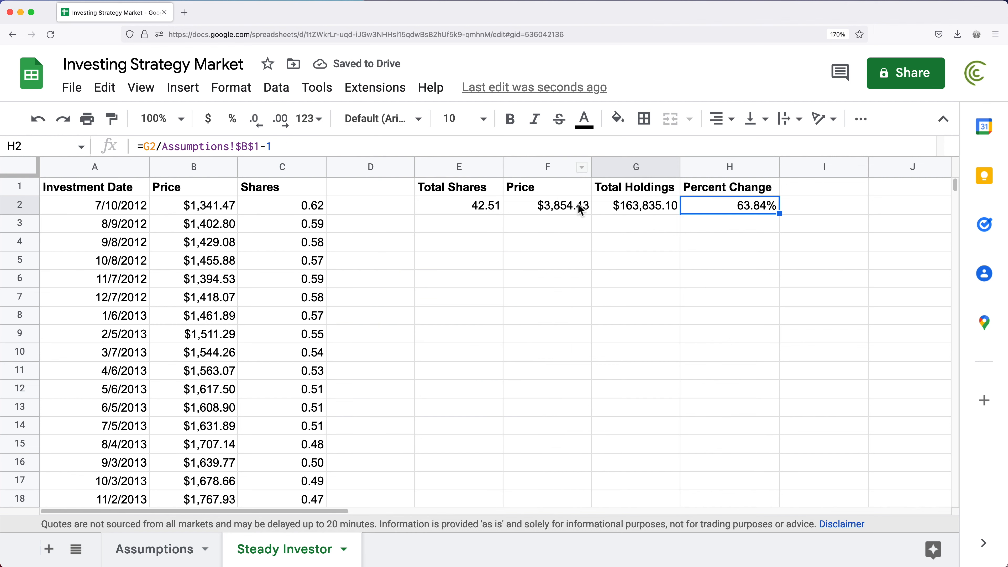
{"action": "left_click", "coordinate": [709, 188]}
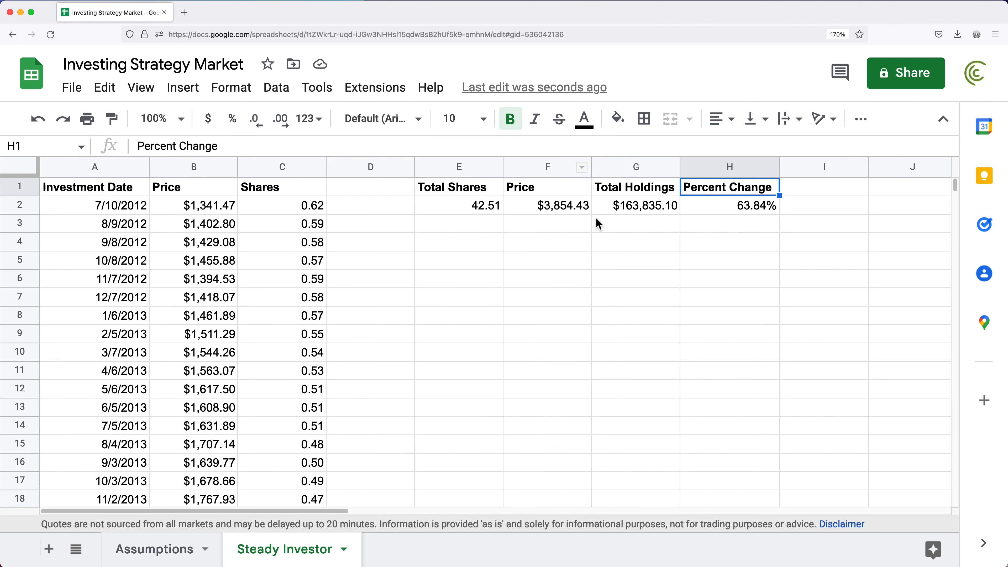
{"action": "key", "text": "Down"}
{"action": "key", "text": "Down"}
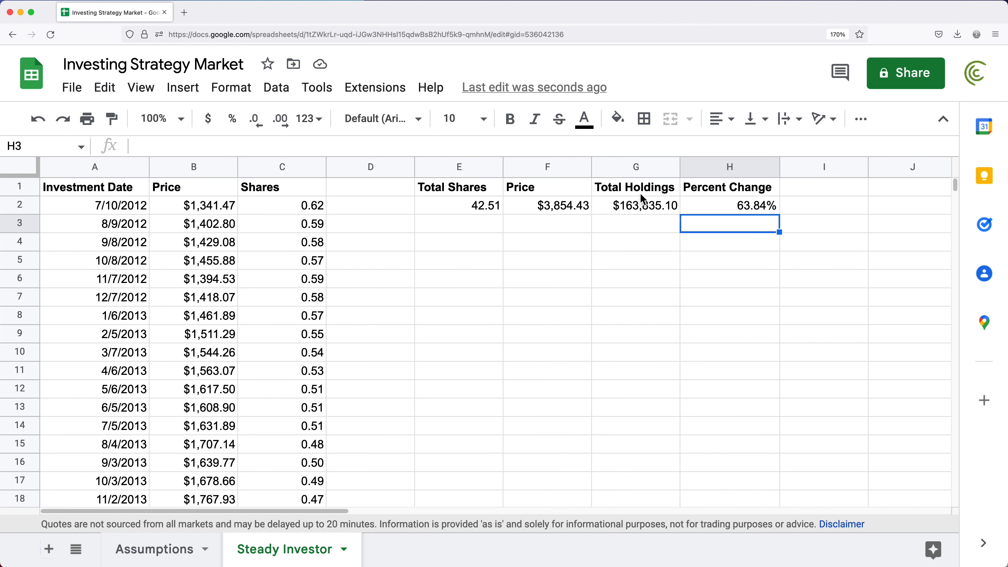
{"action": "left_click", "coordinate": [732, 205]}
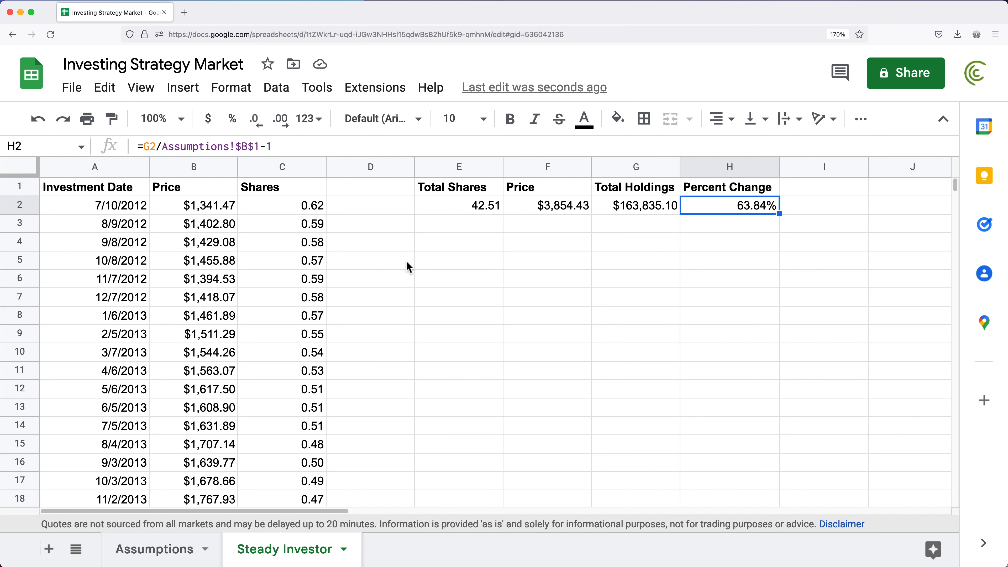
Set the Start Date in B2 of the Assumptions sheet to 7/10/2017
{"action": "left_click", "coordinate": [157, 555]}
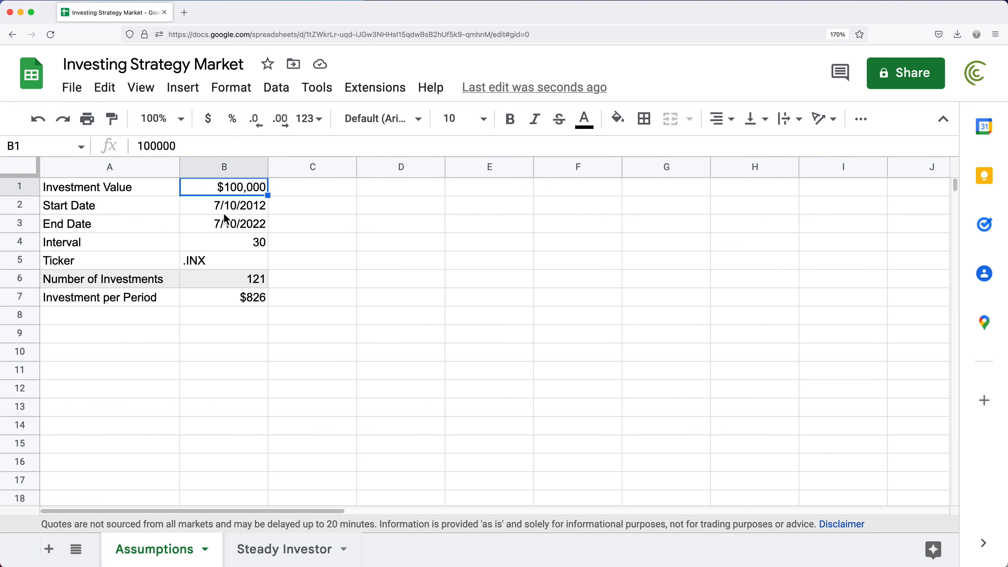
{"action": "left_click", "coordinate": [232, 211]}
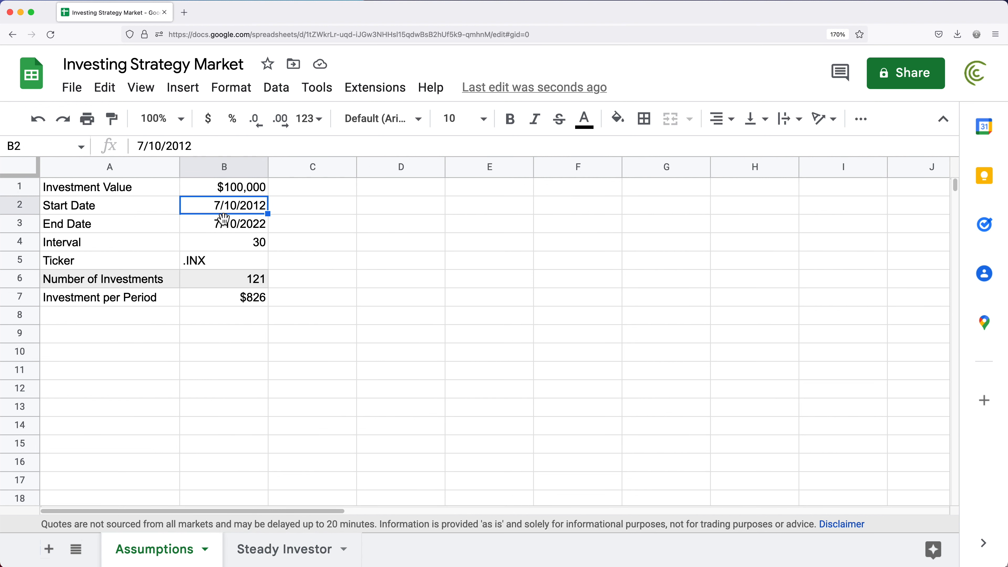
{"action": "double_click", "coordinate": [258, 210]}
{"action": "left_click_drag", "start_coordinate": [260, 206], "coordinate": [272, 209]}
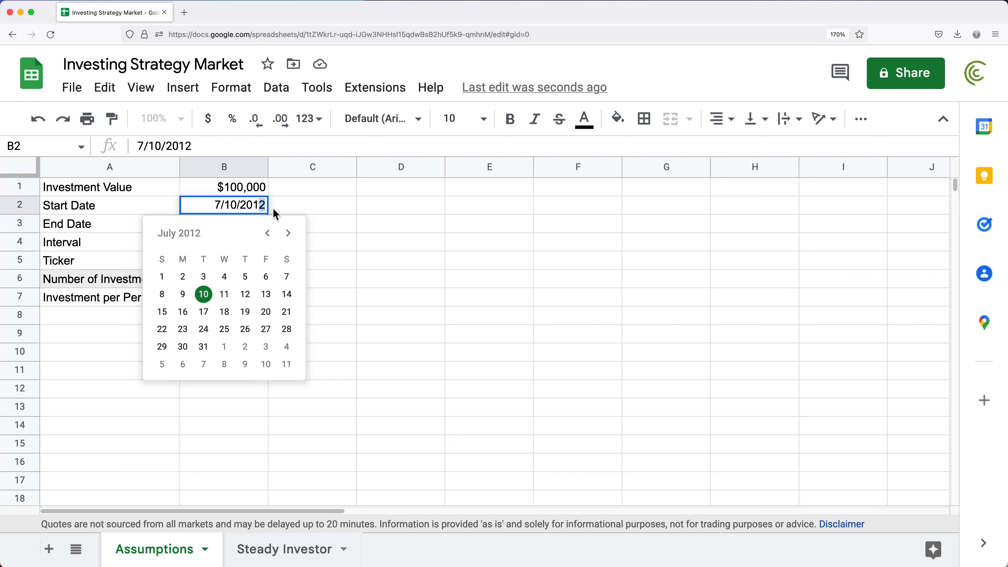
{"action": "type", "text": "7"}
{"action": "key", "text": "Return"}
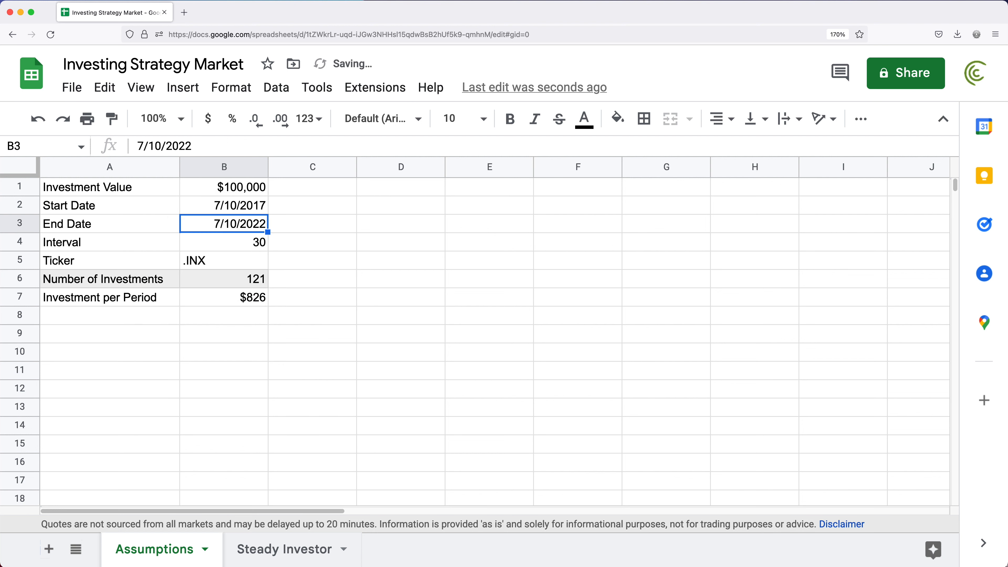
Review the investment value and interval on Assumptions, and examine the total holdings and percent change on Steady Investor
{"action": "left_click", "coordinate": [249, 194]}
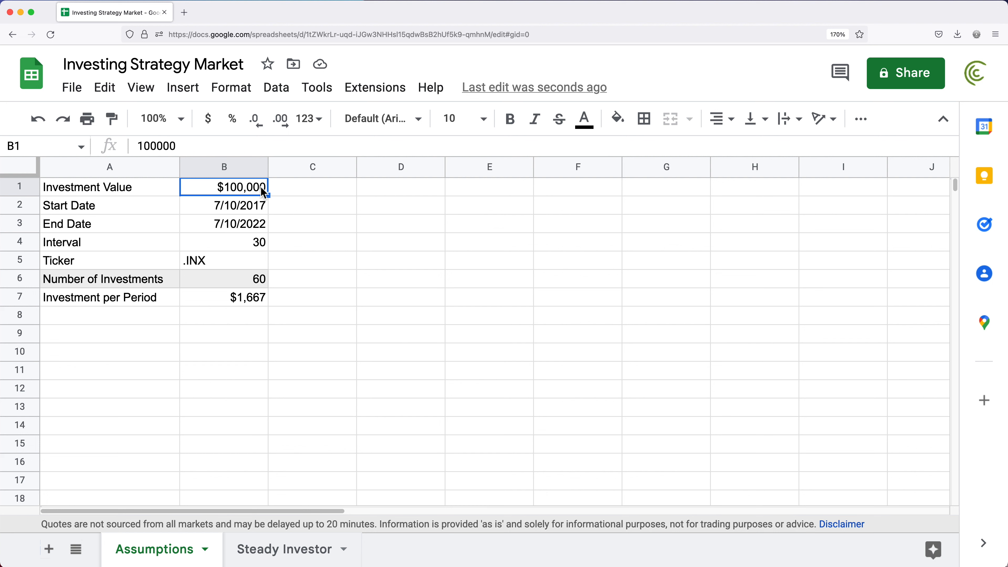
{"action": "left_click", "coordinate": [220, 246]}
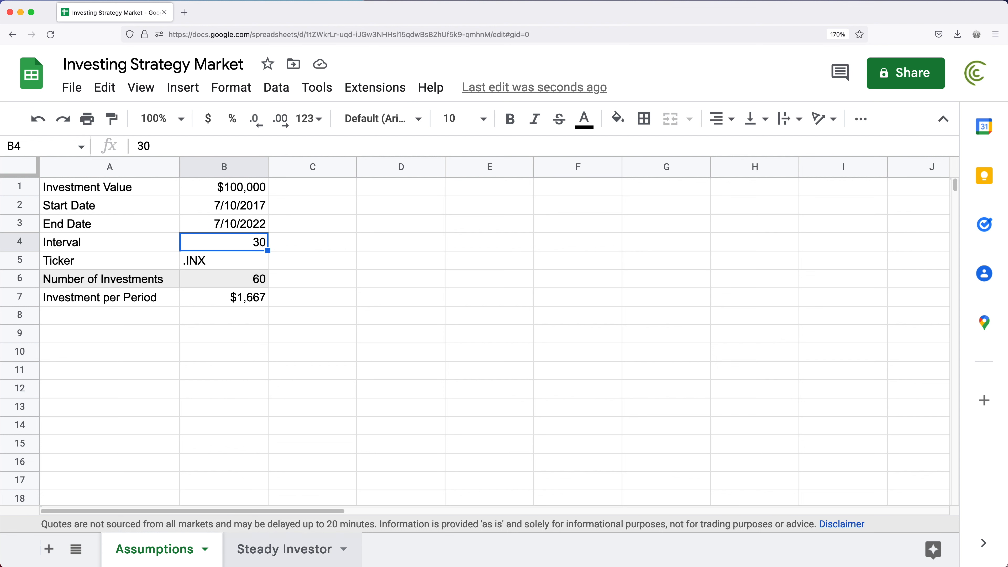
{"action": "left_click", "coordinate": [296, 563]}
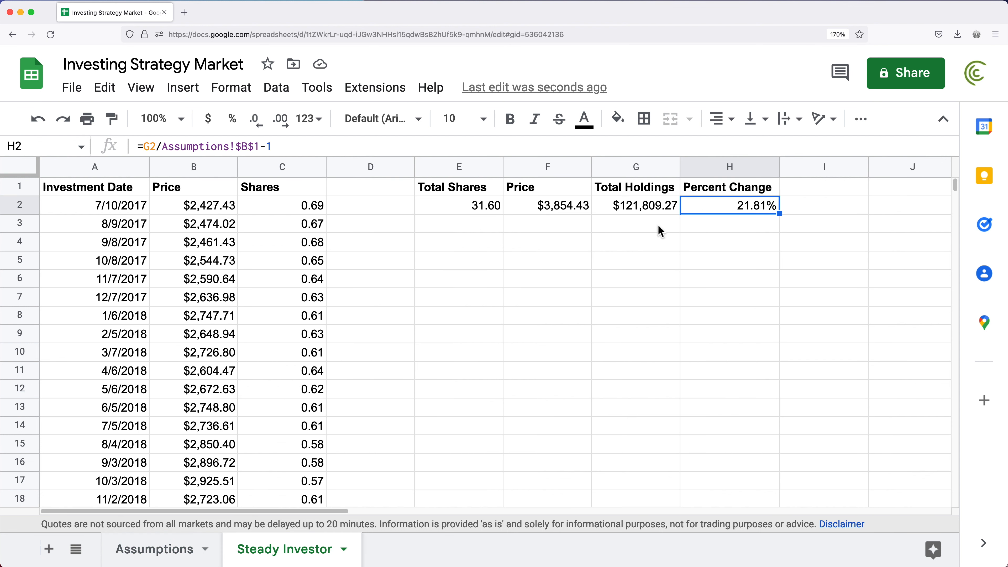
{"action": "left_click", "coordinate": [659, 209]}
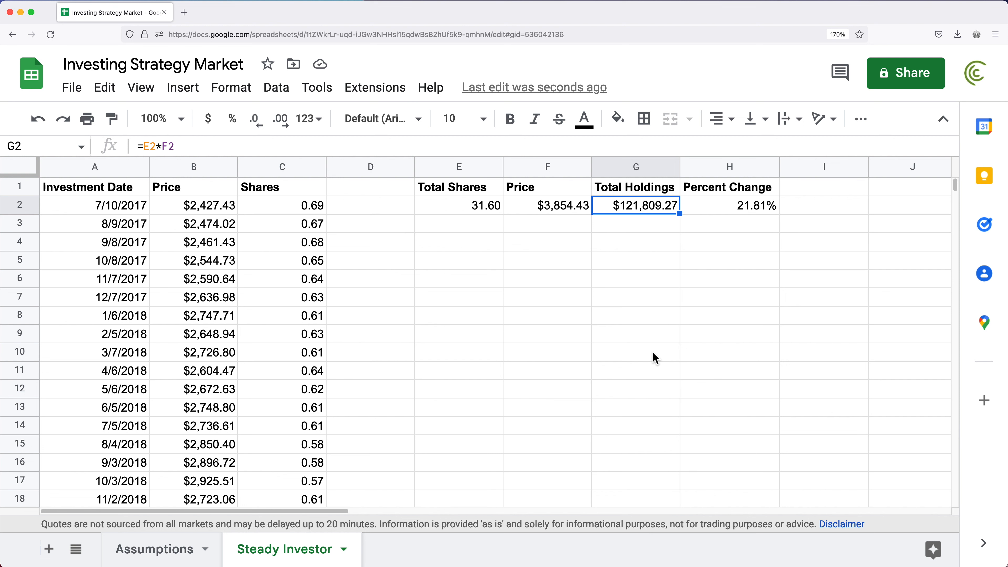
{"action": "key", "text": "Up"}
{"action": "key", "text": "Down"}
{"action": "left_click", "coordinate": [745, 208]}
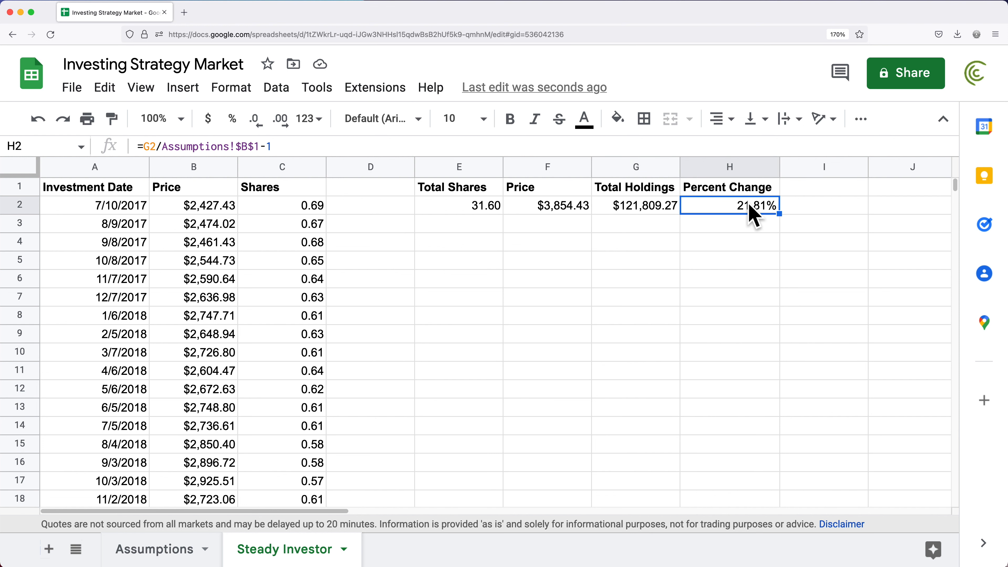
Set the Investment Value in B1 of the Assumptions sheet to 89000
{"action": "left_click", "coordinate": [193, 556]}
{"action": "left_click", "coordinate": [259, 193]}
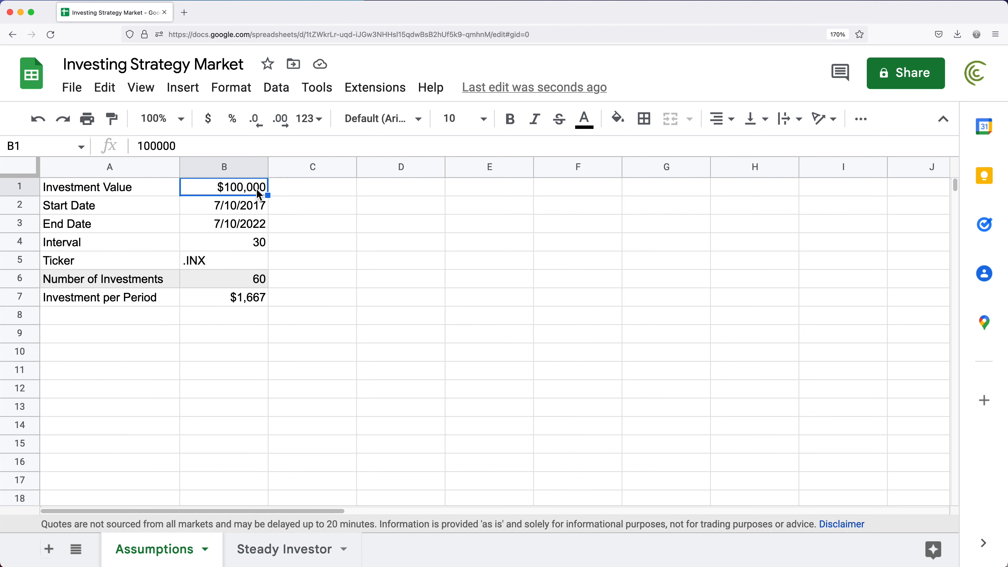
{"action": "type", "text": "89000"}
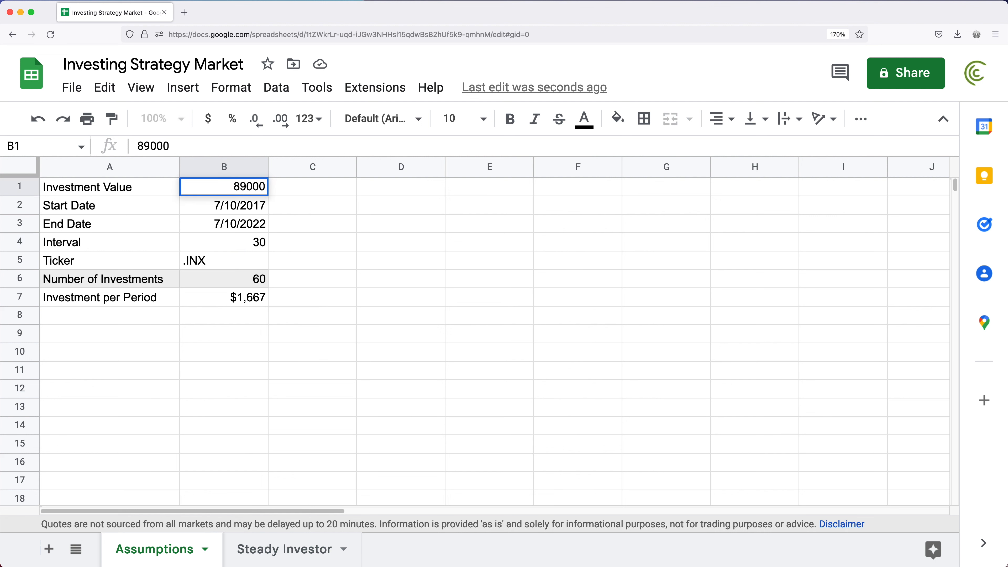
{"action": "key", "text": "Return"}
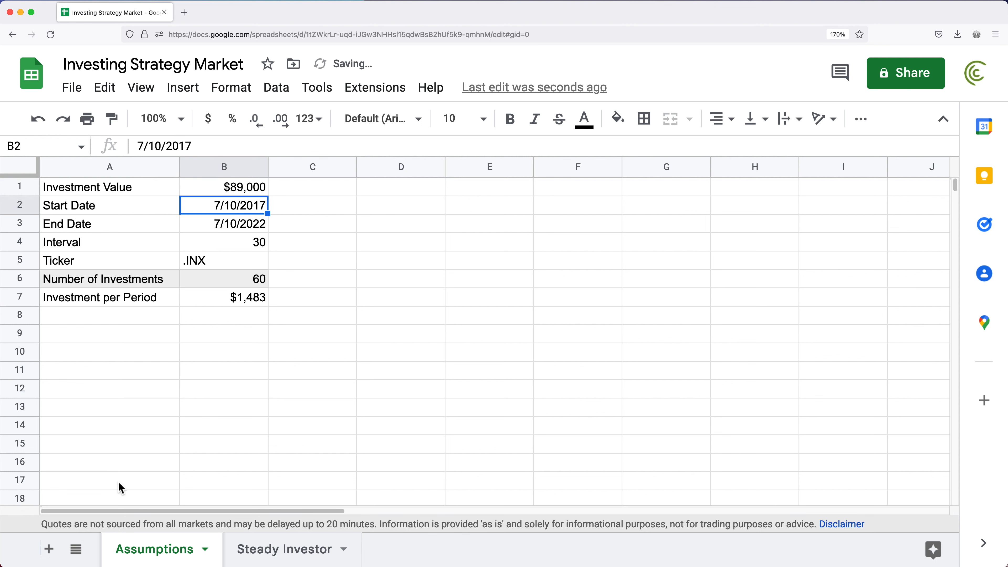
Compare the Steady Investor total holdings with the investment value on Assumptions, and examine the summary block E1:H2
{"action": "left_click", "coordinate": [270, 554]}
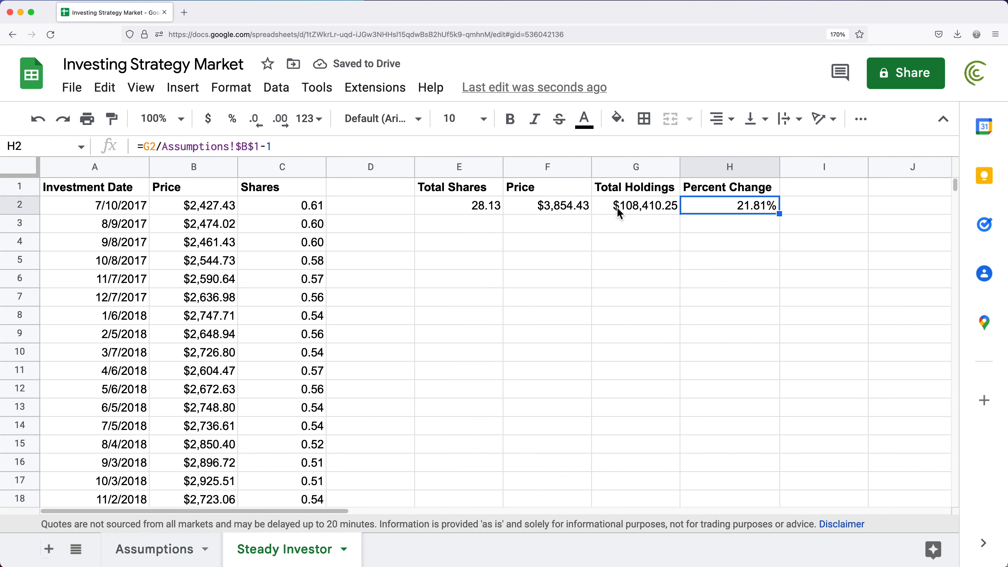
{"action": "left_click", "coordinate": [657, 206]}
{"action": "left_click", "coordinate": [172, 560]}
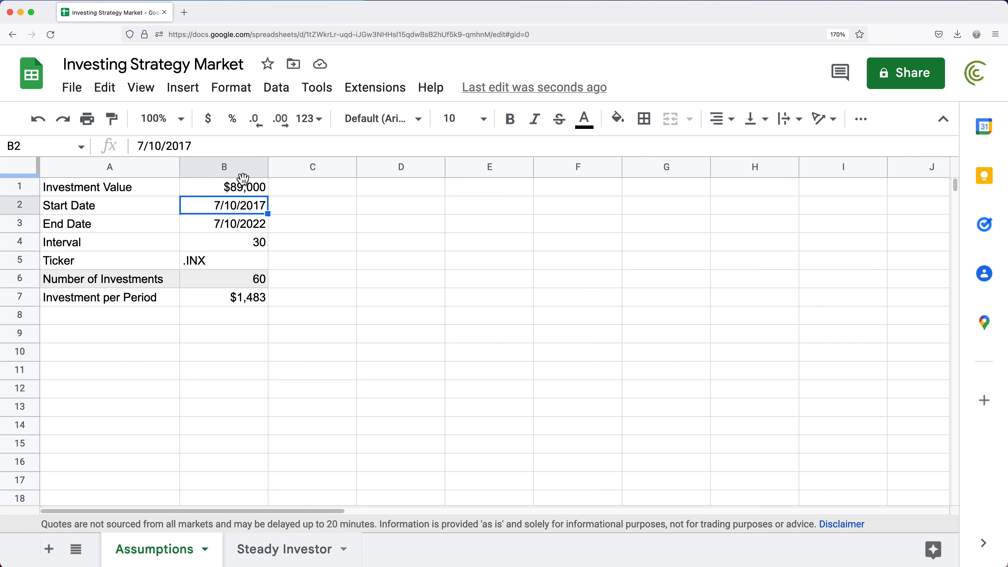
{"action": "left_click", "coordinate": [242, 188]}
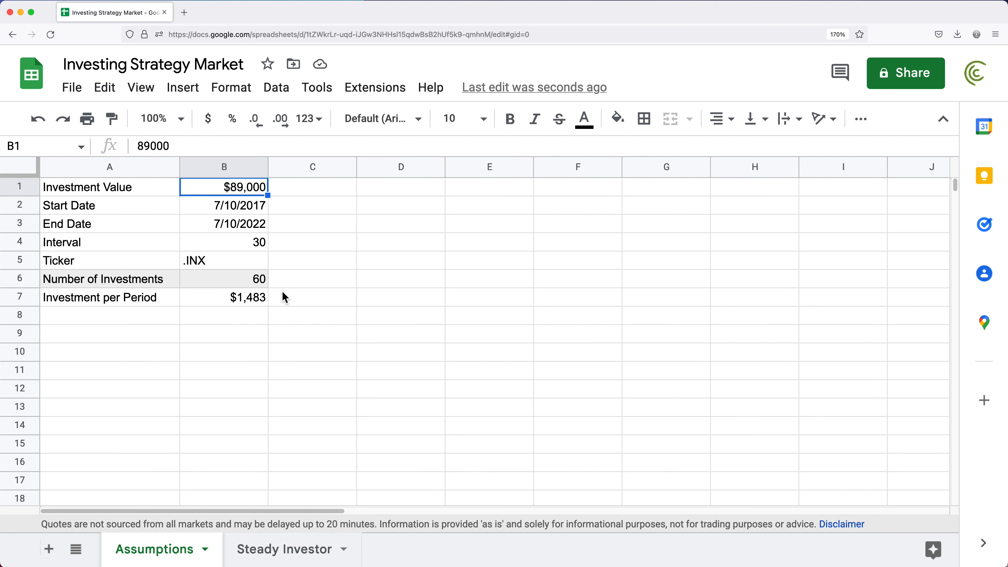
{"action": "left_click", "coordinate": [288, 548]}
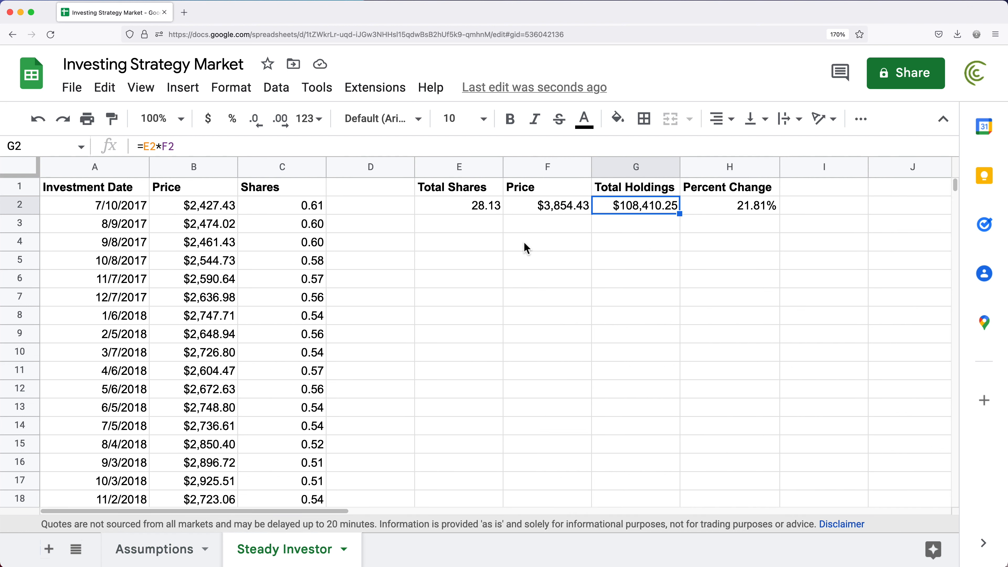
{"action": "left_click_drag", "start_coordinate": [474, 187], "coordinate": [714, 206]}
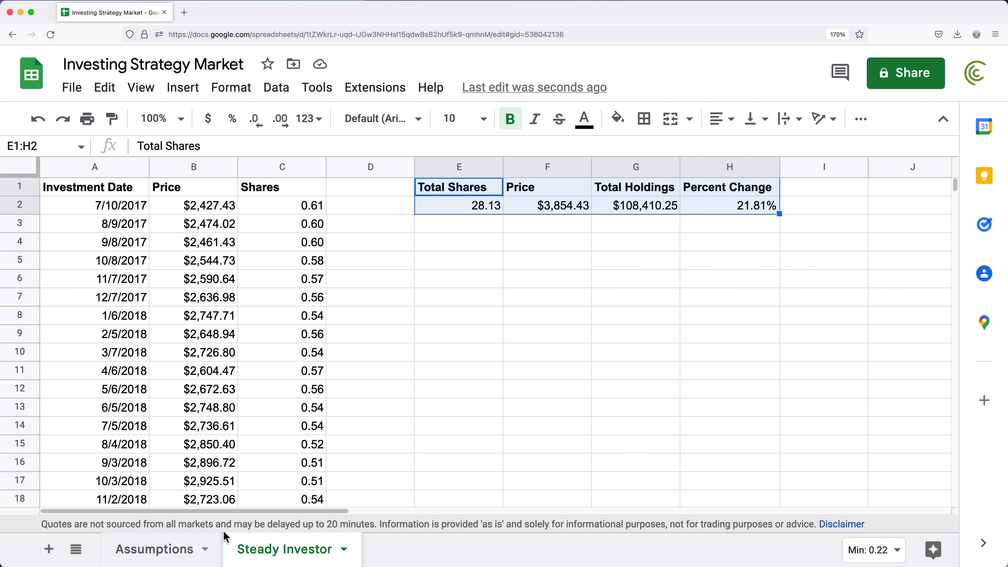
Move the summary block E1:H2 from Steady Investor to E1 on the Assumptions sheet and fit column H to its header
{"action": "left_click", "coordinate": [194, 543]}
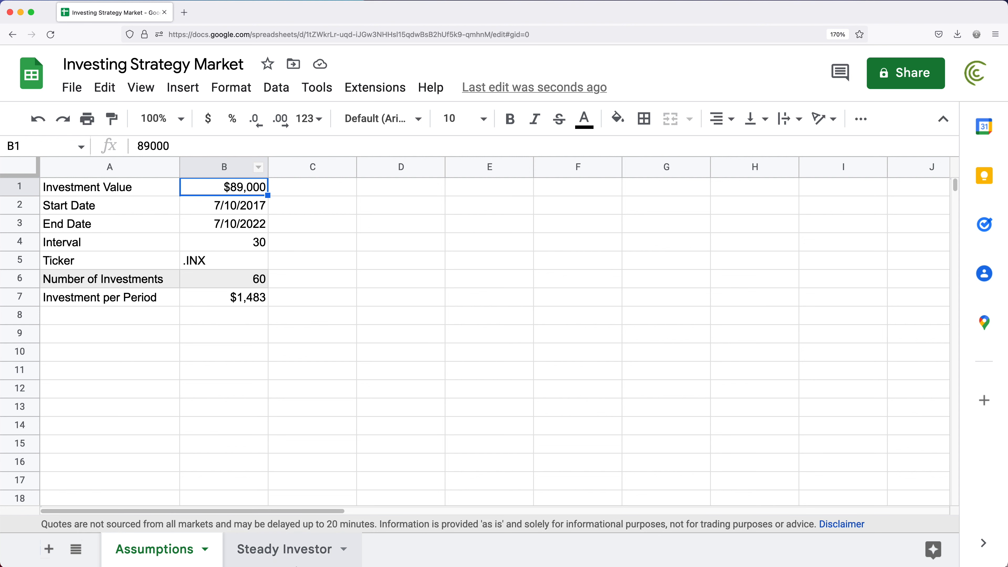
{"action": "left_click", "coordinate": [300, 550]}
{"action": "left_click_drag", "start_coordinate": [457, 190], "coordinate": [730, 211]}
{"action": "key", "text": "ctrl+c"}
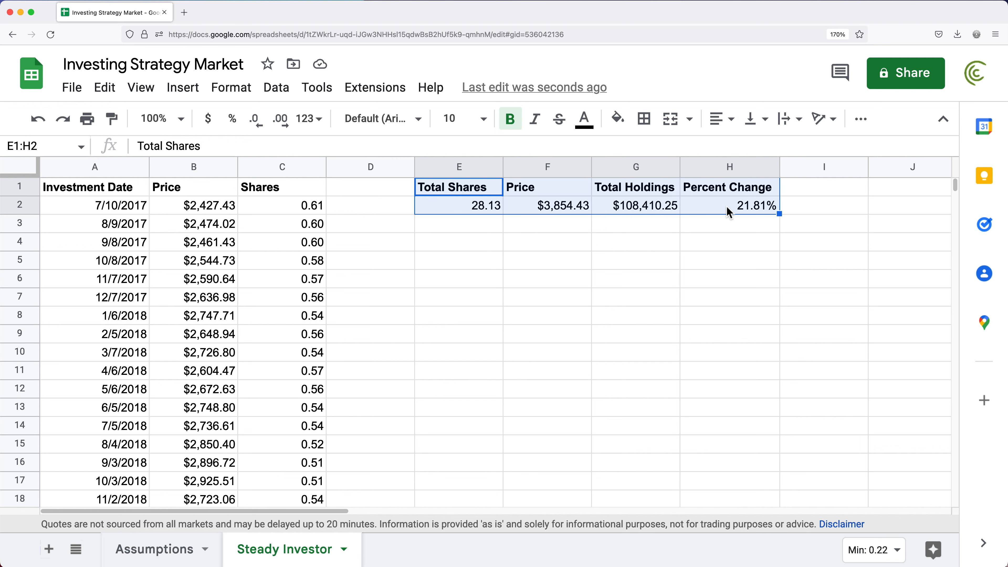
{"action": "left_click", "coordinate": [181, 542]}
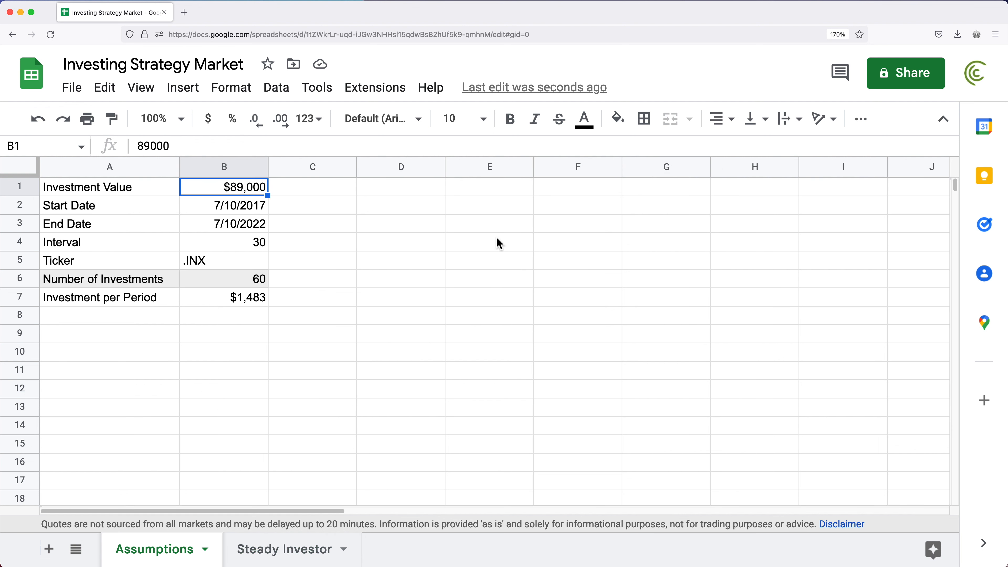
{"action": "left_click", "coordinate": [497, 190]}
{"action": "key", "text": "ctrl+v"}
{"action": "left_click", "coordinate": [488, 240]}
{"action": "double_click", "coordinate": [798, 166]}
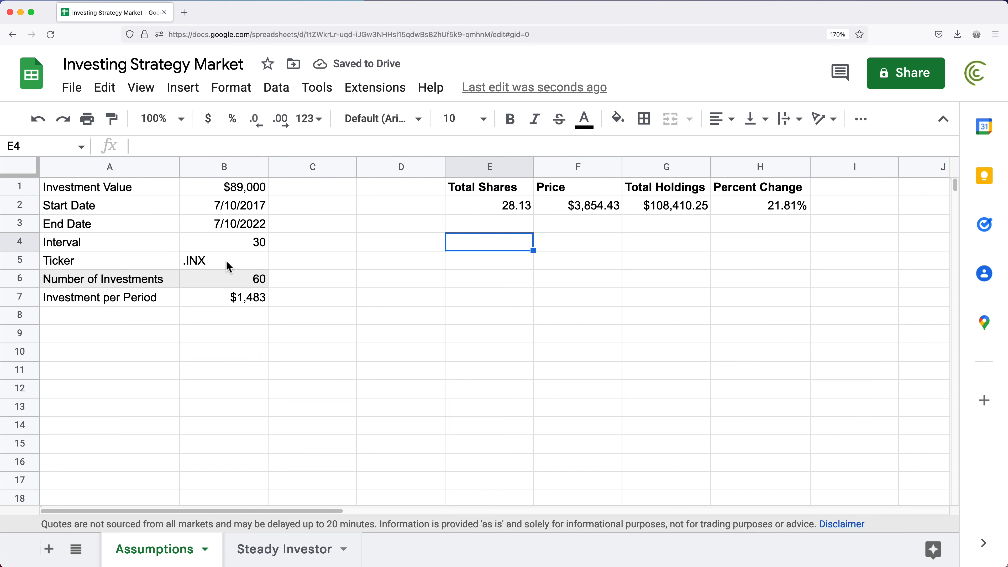
Set the Investment Value in B1 of the Assumptions sheet to 100,000
{"action": "left_click", "coordinate": [257, 190]}
{"action": "type", "text": "100"}
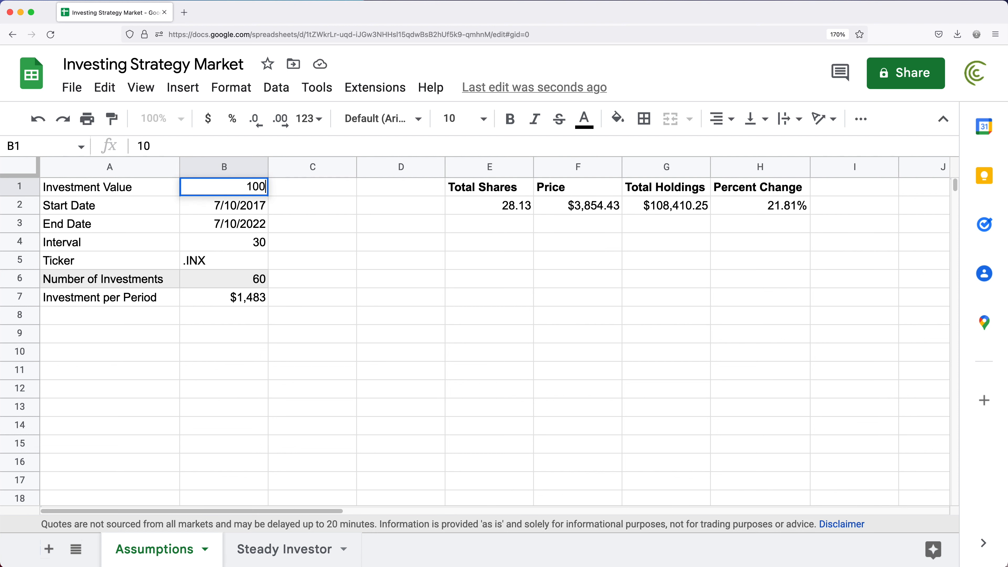
{"action": "type", "text": ",000"}
{"action": "key", "text": "Return"}
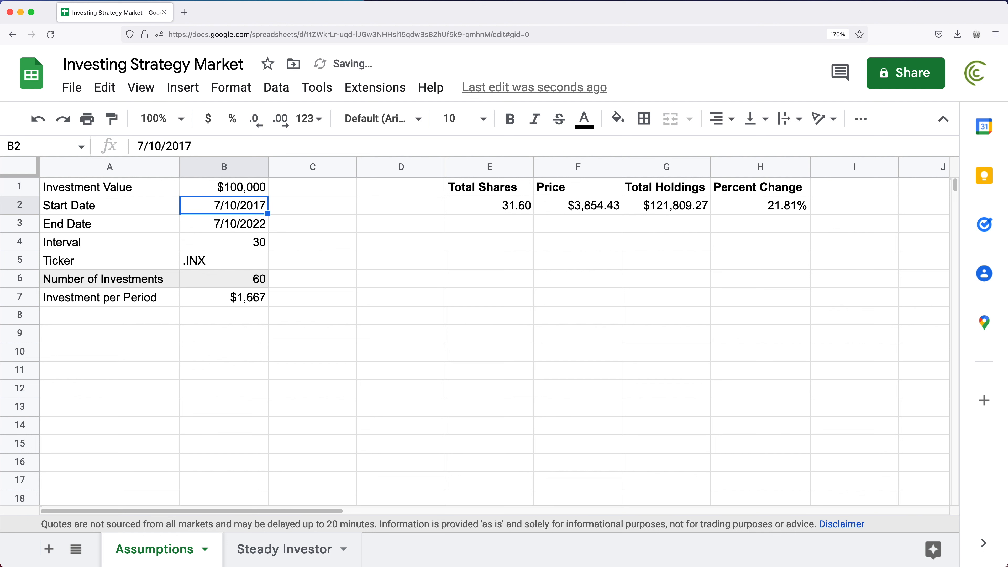
Set the Start Date in B2 to 7/10/2012
{"action": "left_click", "coordinate": [237, 248]}
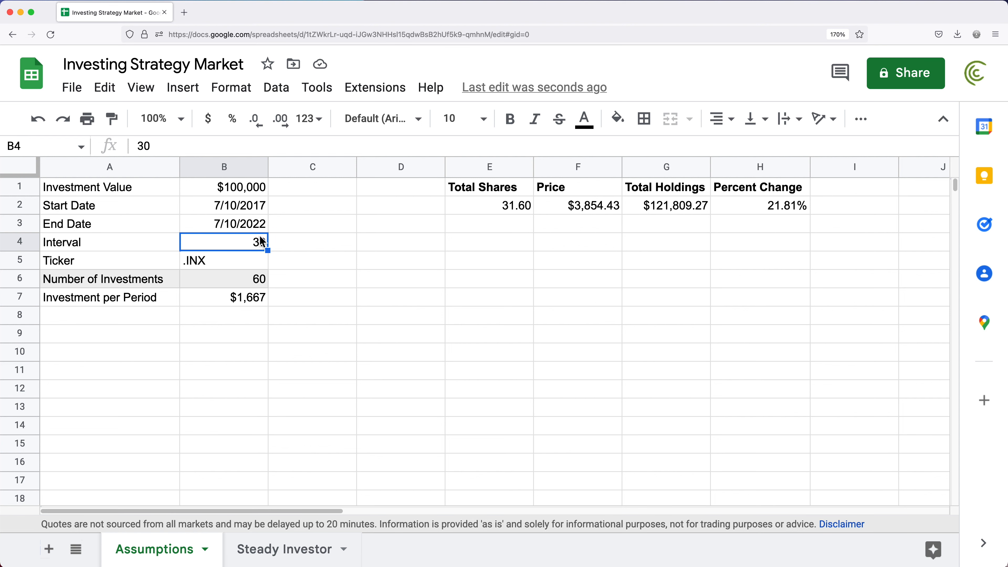
{"action": "double_click", "coordinate": [258, 224]}
{"action": "double_click", "coordinate": [261, 204]}
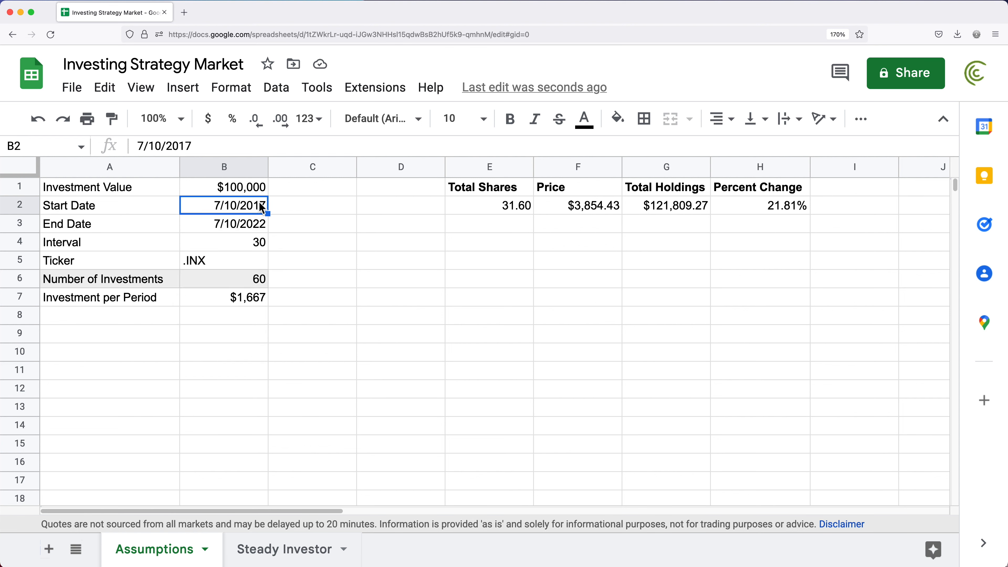
{"action": "left_click_drag", "start_coordinate": [253, 205], "coordinate": [297, 211]}
{"action": "type", "text": "12"}
{"action": "key", "text": "Return"}
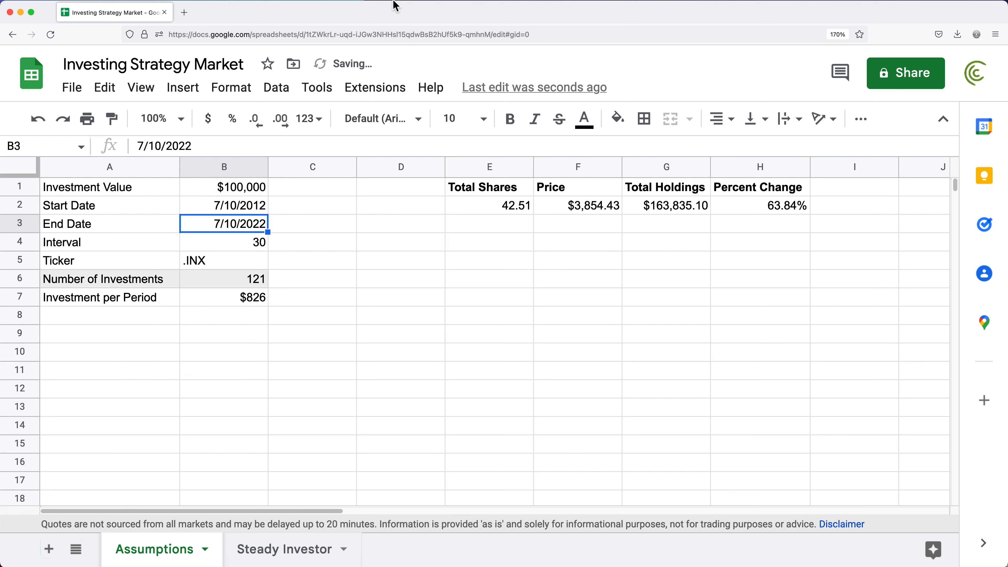
Set the investment Interval in B4 of the Assumptions sheet to 14
{"action": "left_click_drag", "start_coordinate": [251, 221], "coordinate": [251, 209]}
{"action": "left_click", "coordinate": [249, 190]}
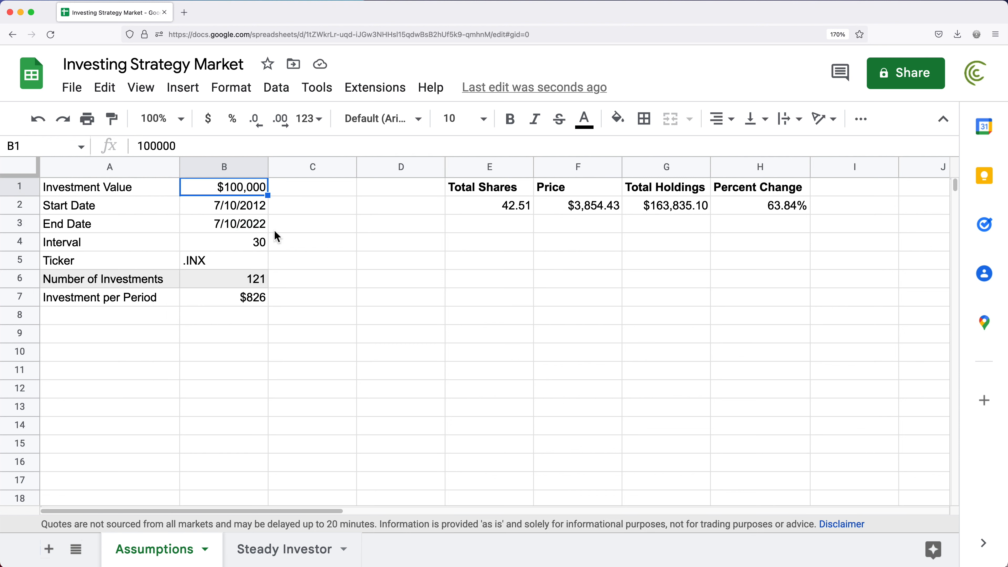
{"action": "left_click", "coordinate": [282, 239]}
{"action": "left_click", "coordinate": [236, 190]}
{"action": "left_click_drag", "start_coordinate": [251, 211], "coordinate": [256, 220]}
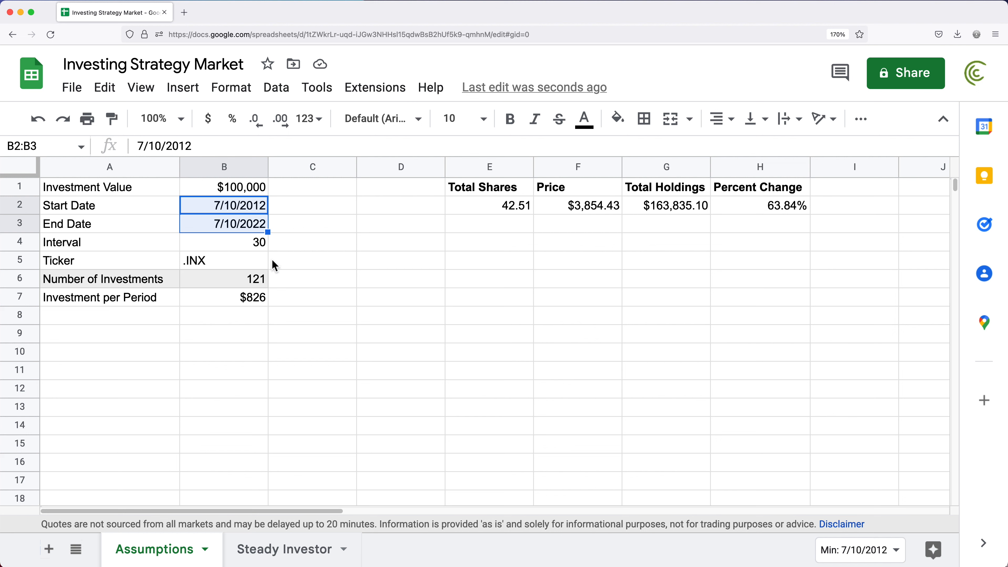
{"action": "left_click", "coordinate": [254, 250]}
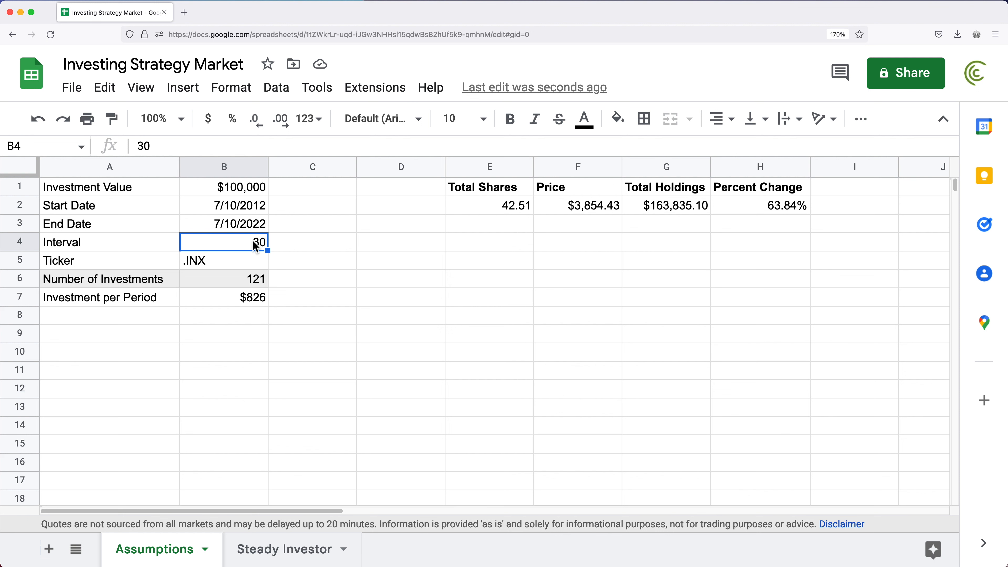
{"action": "type", "text": "14"}
{"action": "key", "text": "Return"}
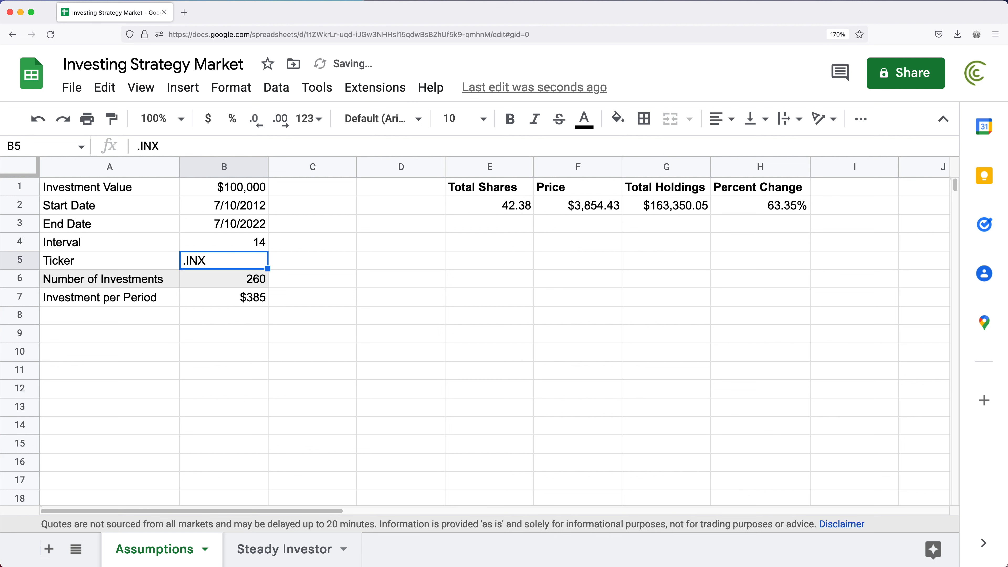
Examine the total holdings for the 14-day interval, and check the spacing of the final investment dates on Steady Investor
{"action": "left_click", "coordinate": [646, 208]}
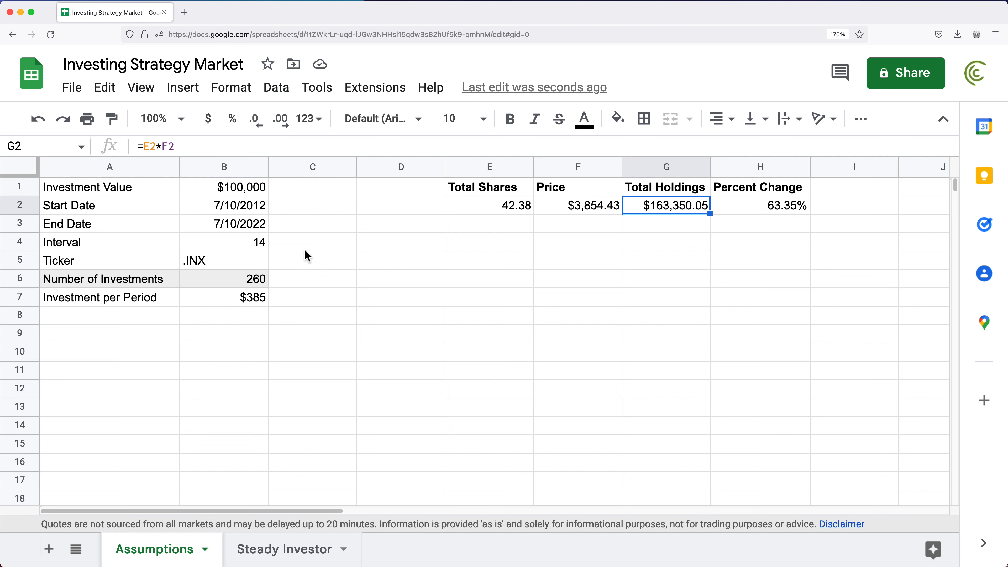
{"action": "left_click", "coordinate": [237, 247]}
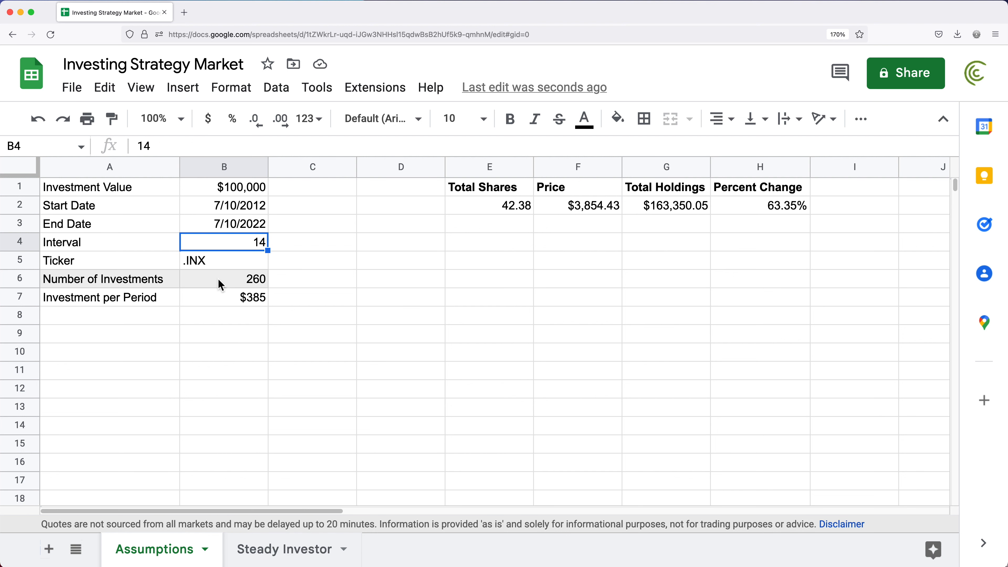
{"action": "left_click", "coordinate": [272, 551]}
{"action": "left_click", "coordinate": [143, 302]}
{"action": "key", "text": "super+Down"}
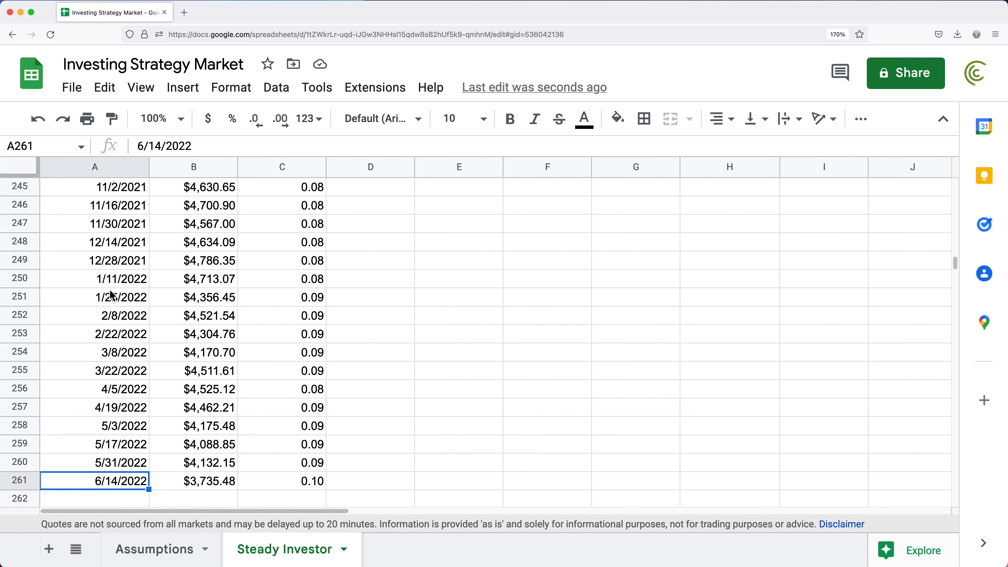
{"action": "scroll", "coordinate": [158, 315], "scroll_direction": "down", "scroll_amount": 3}
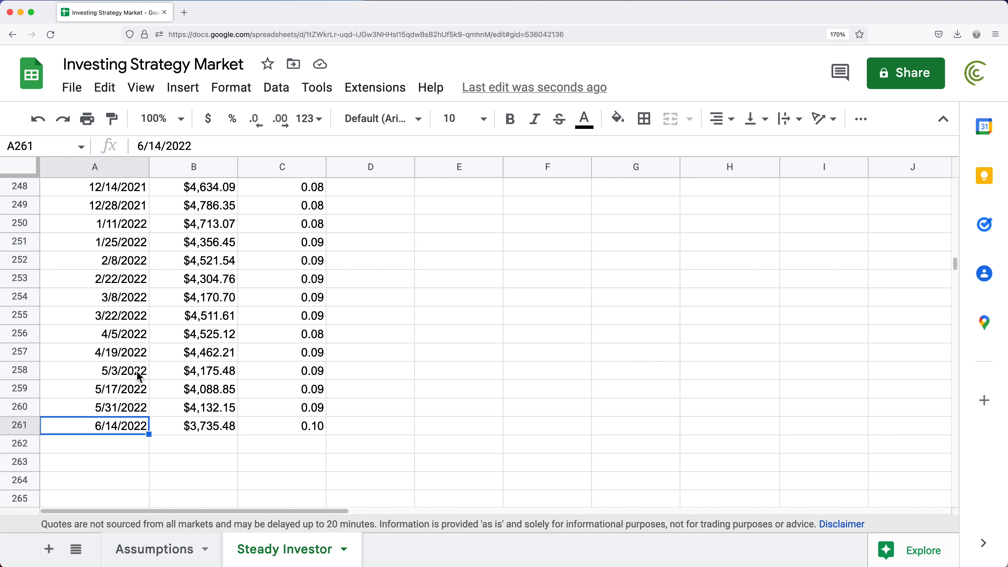
{"action": "left_click_drag", "start_coordinate": [127, 318], "coordinate": [137, 334]}
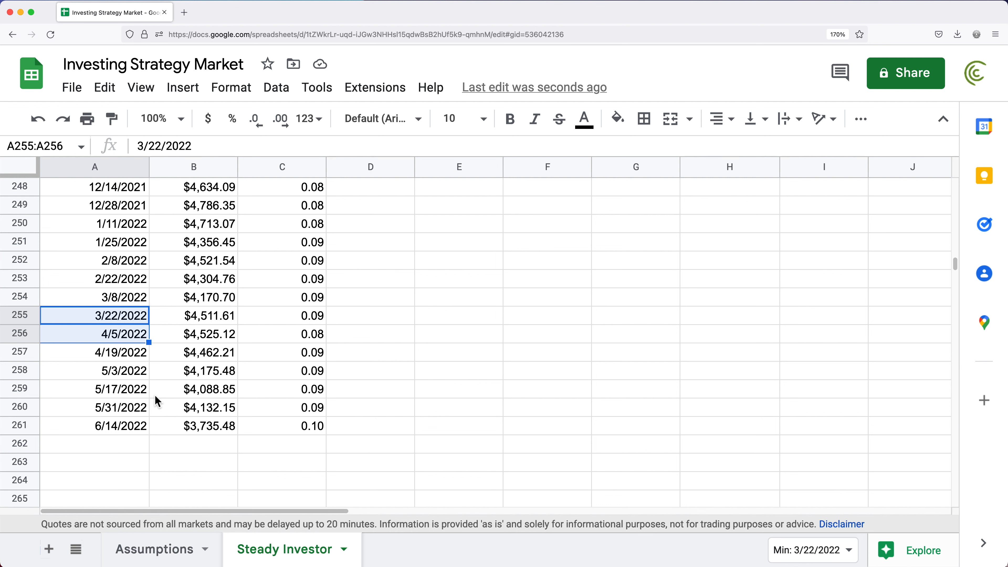
Return to the Assumptions sheet and set the investment Interval in B4 to 7
{"action": "key", "text": "super+Up"}
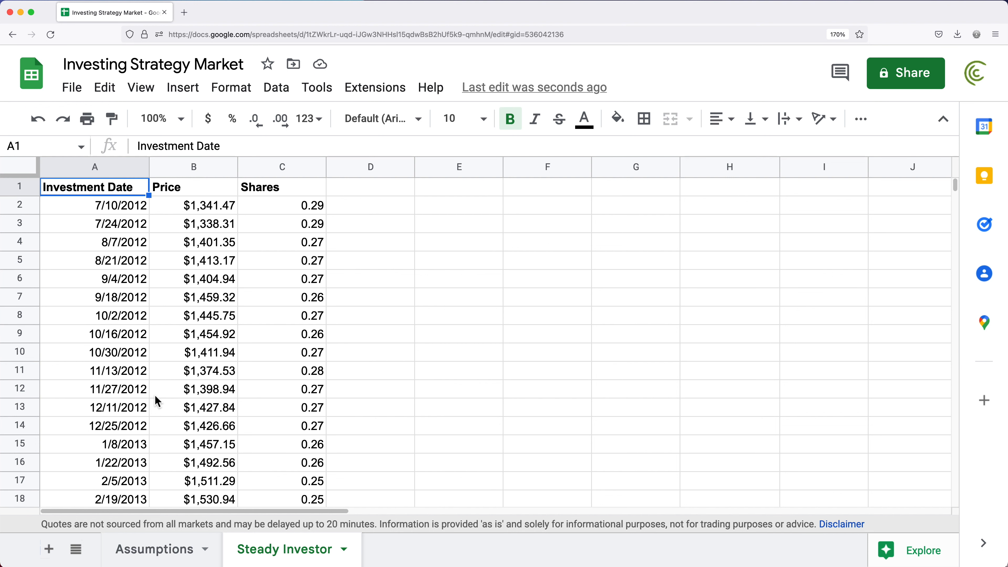
{"action": "left_click", "coordinate": [118, 556]}
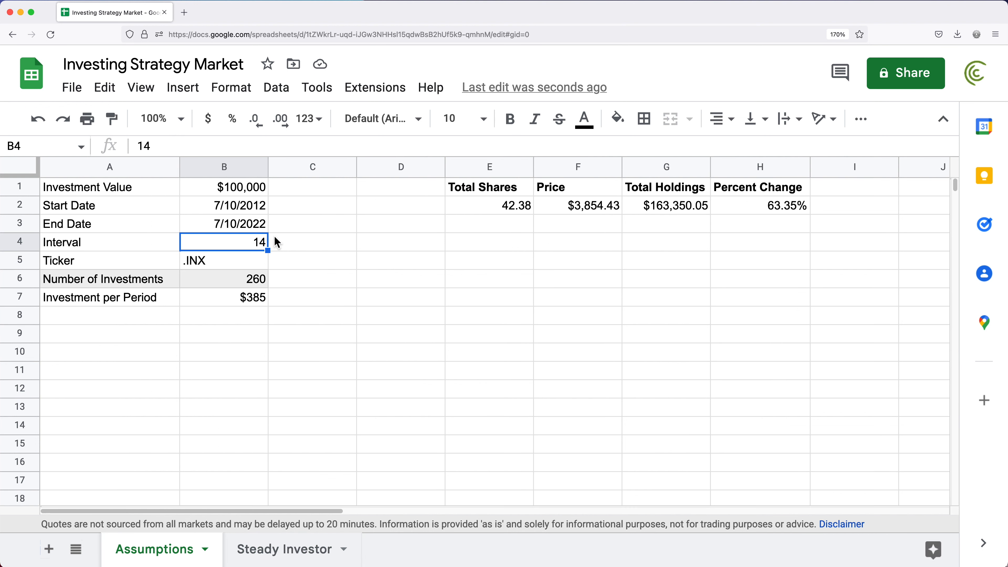
{"action": "type", "text": "7"}
{"action": "key", "text": "Return"}
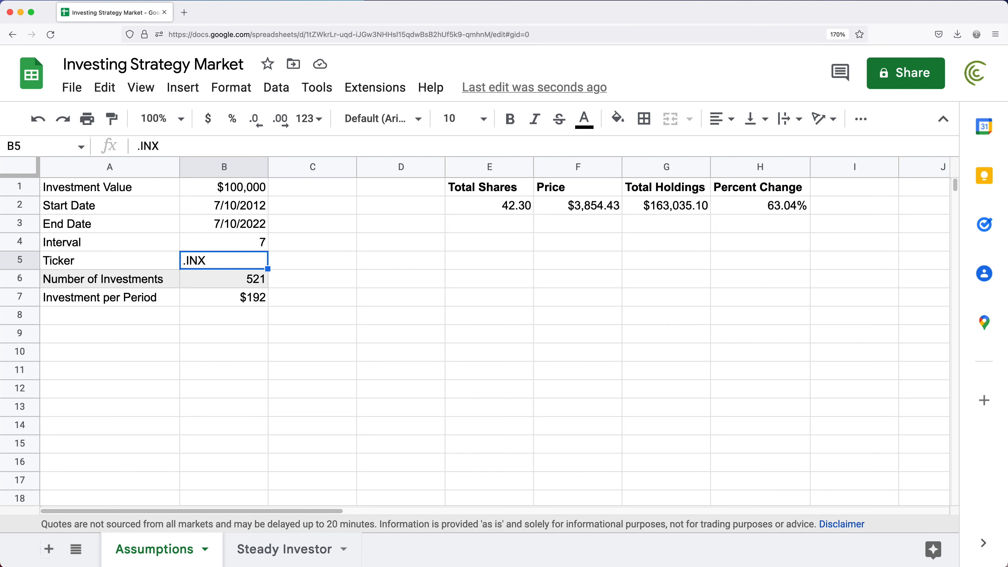
Set the investment Interval in B4 of the Assumptions sheet to 30
{"action": "key", "text": "Up"}
{"action": "type", "text": "30"}
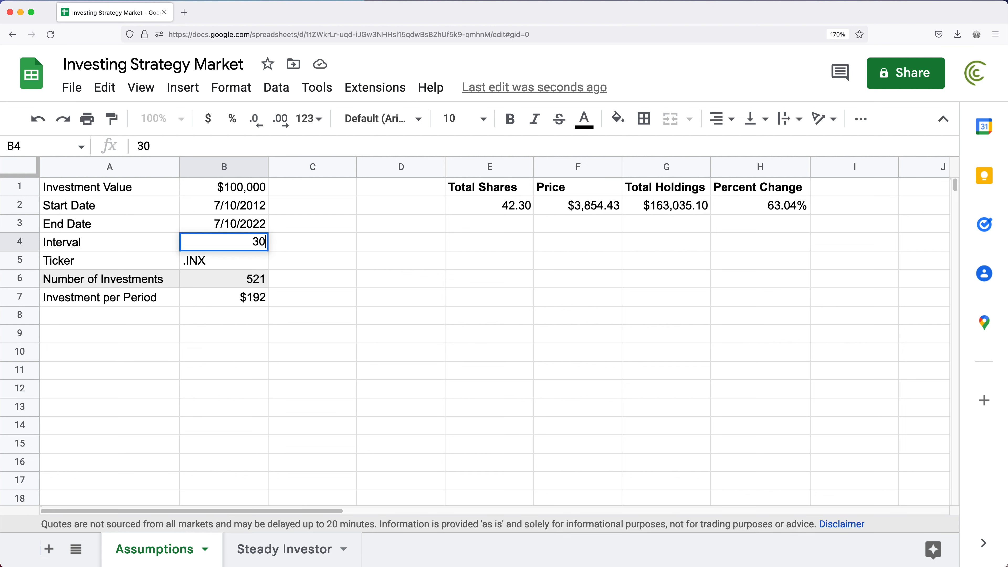
{"action": "key", "text": "Return"}
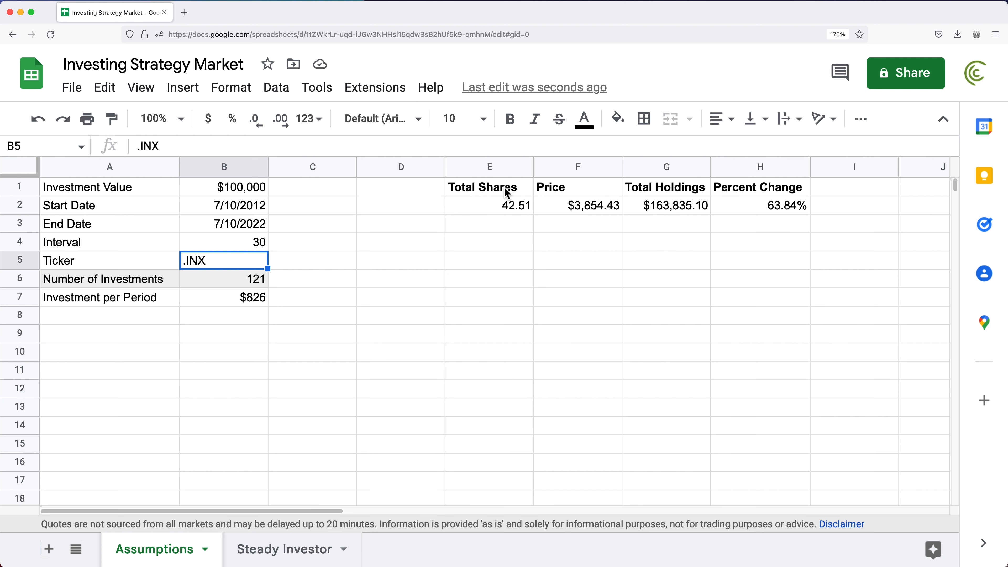
Move the results table in E1:H2 of the Assumptions sheet to the Steady Investor sheet, starting at F1
{"action": "left_click_drag", "start_coordinate": [506, 194], "coordinate": [757, 209]}
{"action": "key", "text": "ctrl+c"}
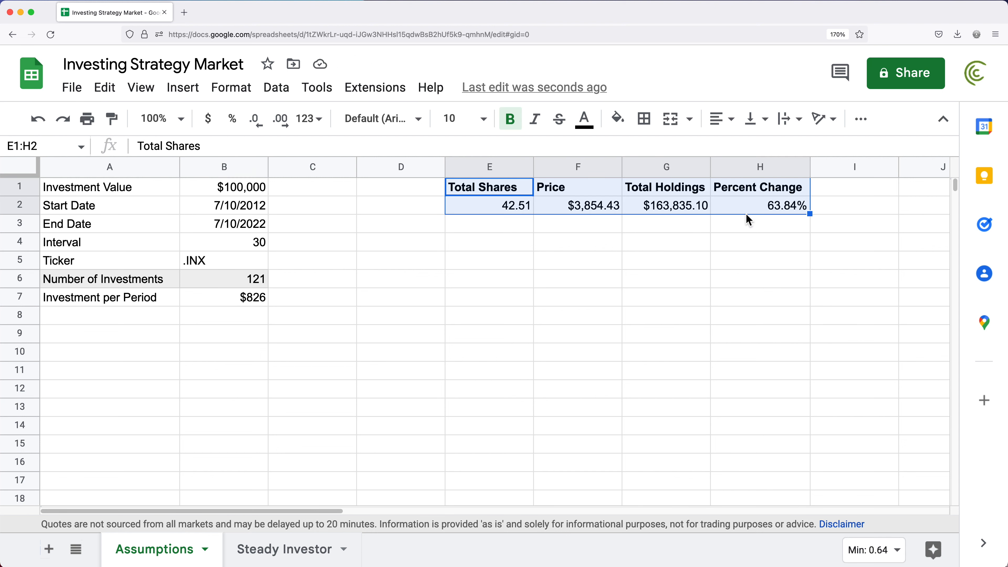
{"action": "left_click", "coordinate": [276, 550]}
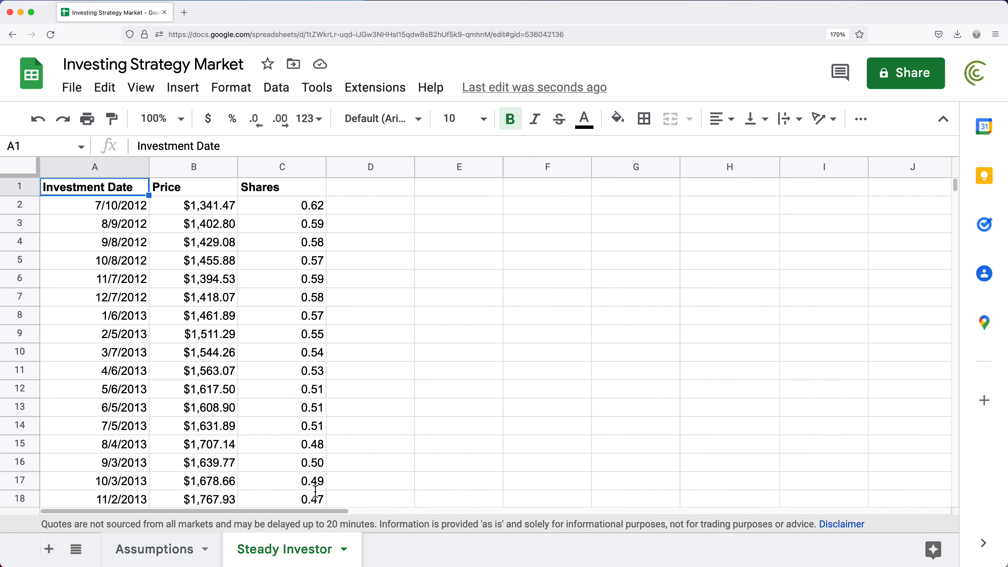
{"action": "left_click", "coordinate": [609, 192]}
{"action": "left_click", "coordinate": [549, 189]}
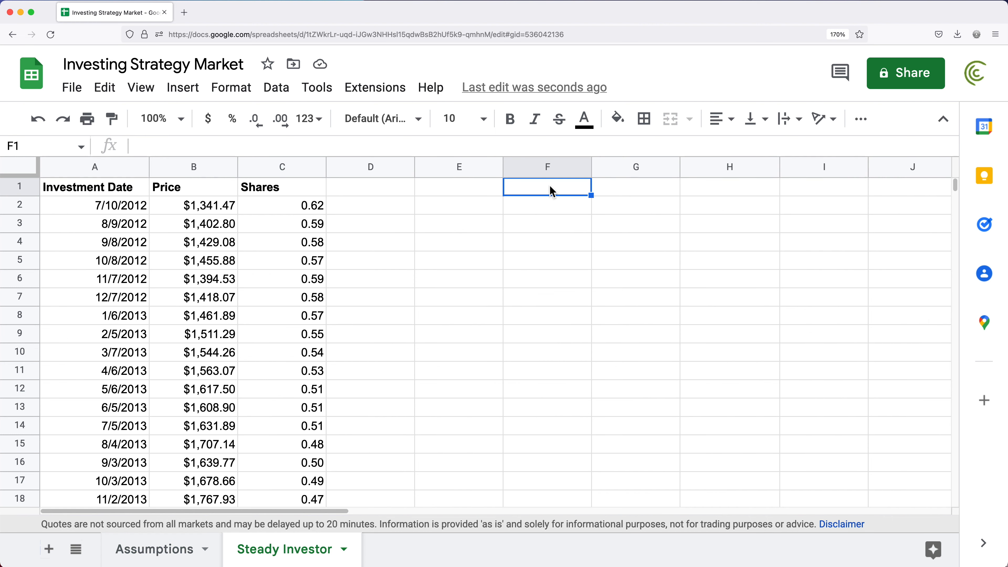
{"action": "key", "text": "ctrl+v"}
{"action": "left_click", "coordinate": [481, 279]}
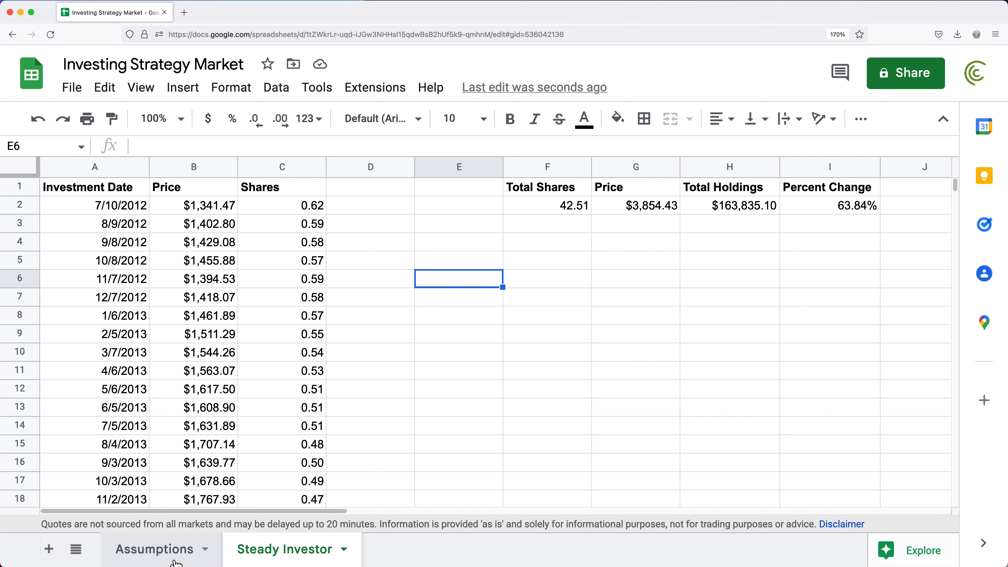
Add a new sheet and rename it Knows Everything
{"action": "left_click", "coordinate": [49, 549]}
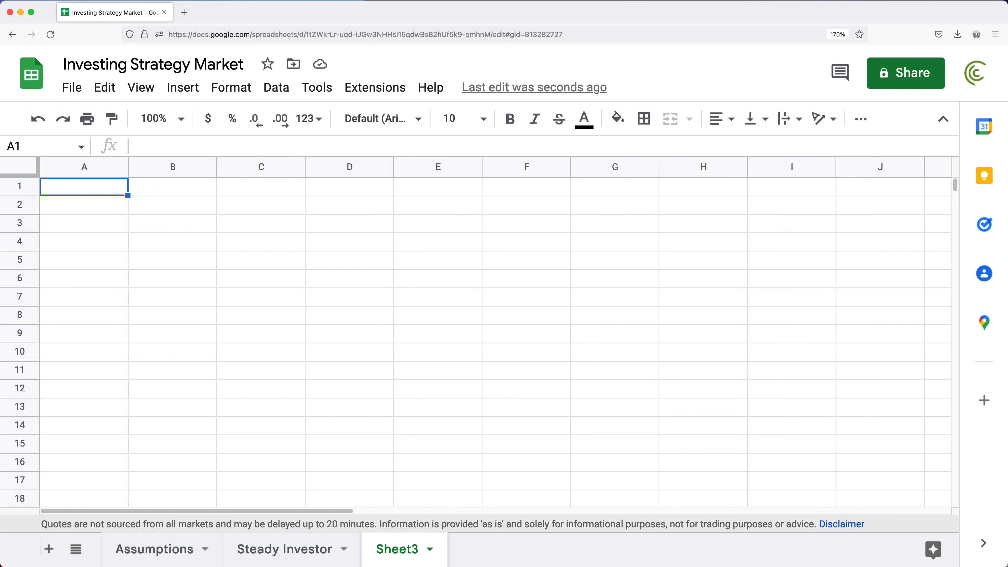
{"action": "double_click", "coordinate": [408, 556]}
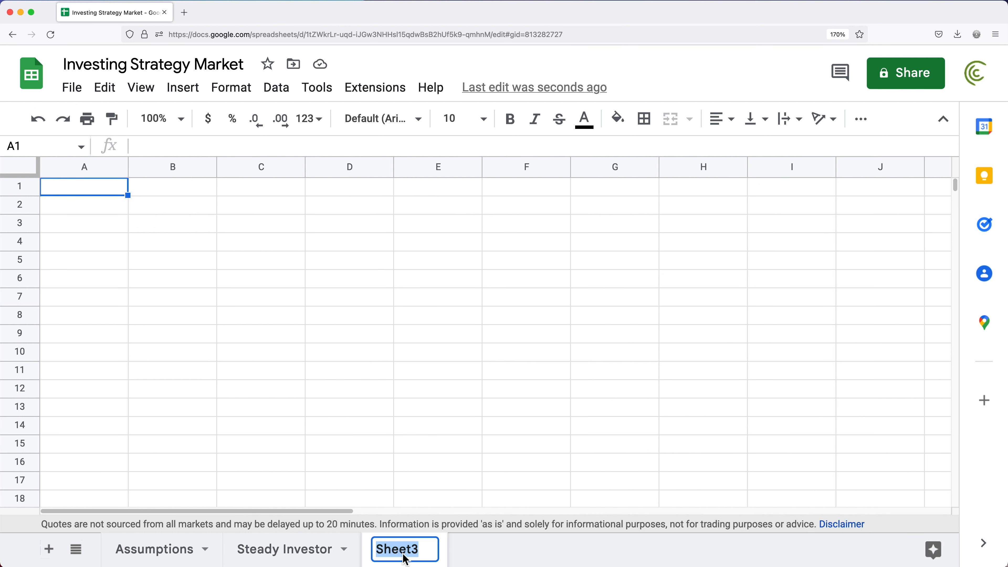
{"action": "type", "text": "Knows E"}
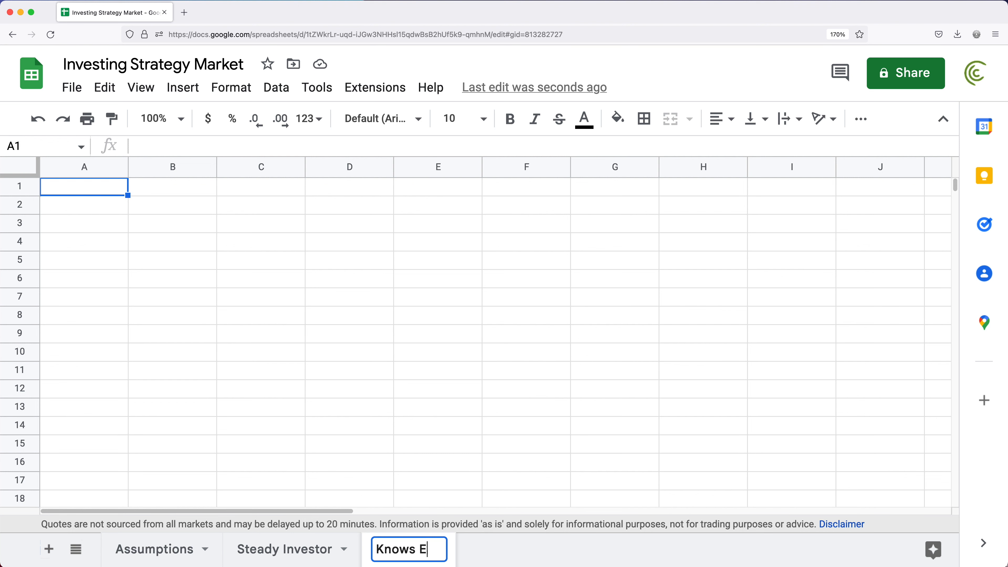
{"action": "type", "text": "verything"}
{"action": "key", "text": "Return"}
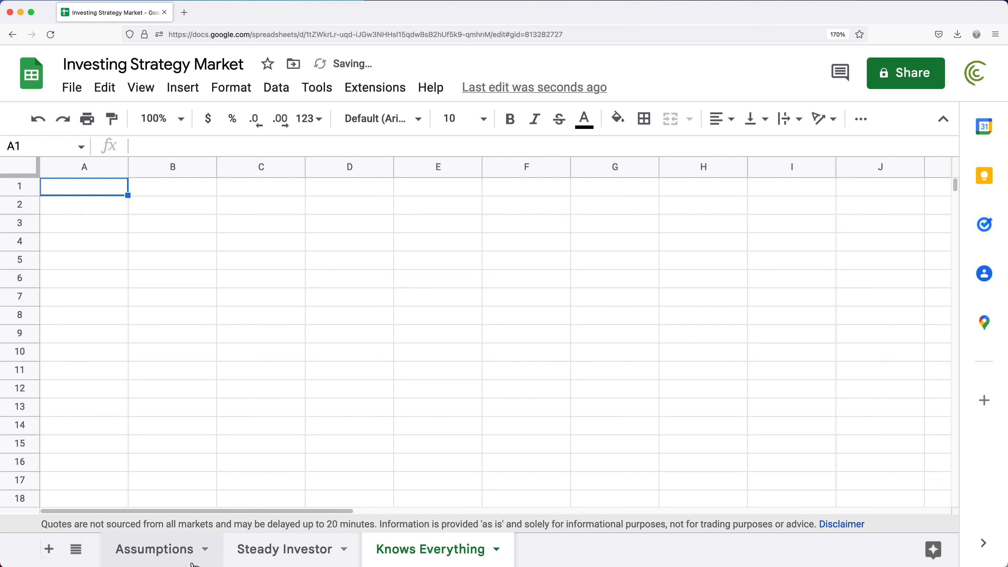
Copy the range A1:C5 from Steady Investor into the Knows Everything sheet, starting at A1
{"action": "left_click", "coordinate": [308, 549]}
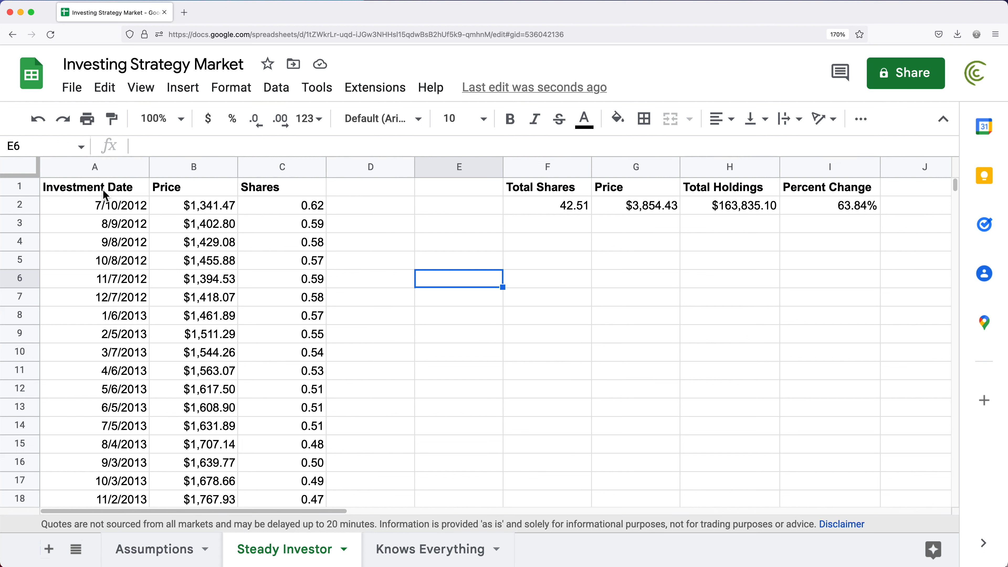
{"action": "left_click_drag", "start_coordinate": [107, 187], "coordinate": [302, 260]}
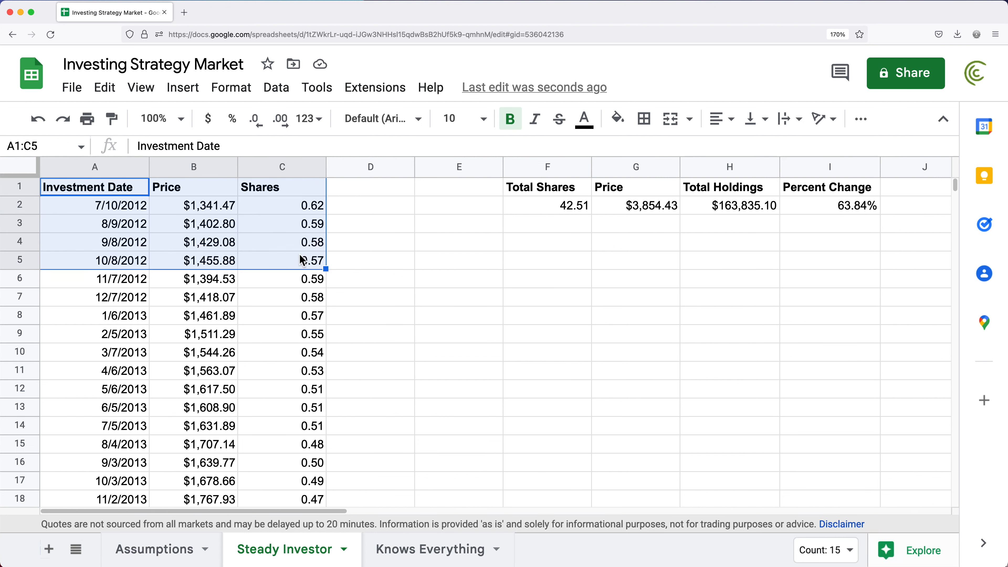
{"action": "left_click", "coordinate": [434, 552]}
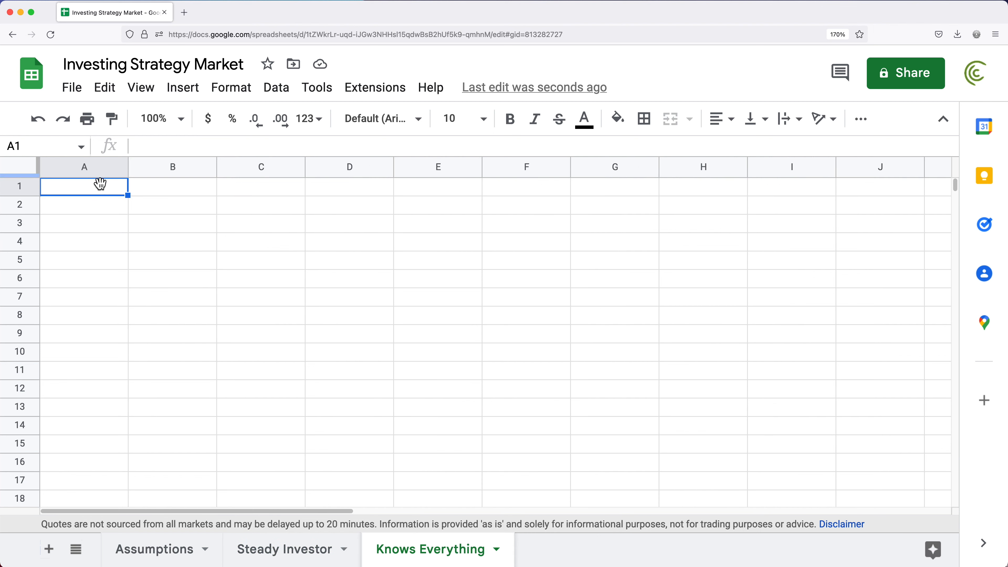
{"action": "key", "text": "super+v"}
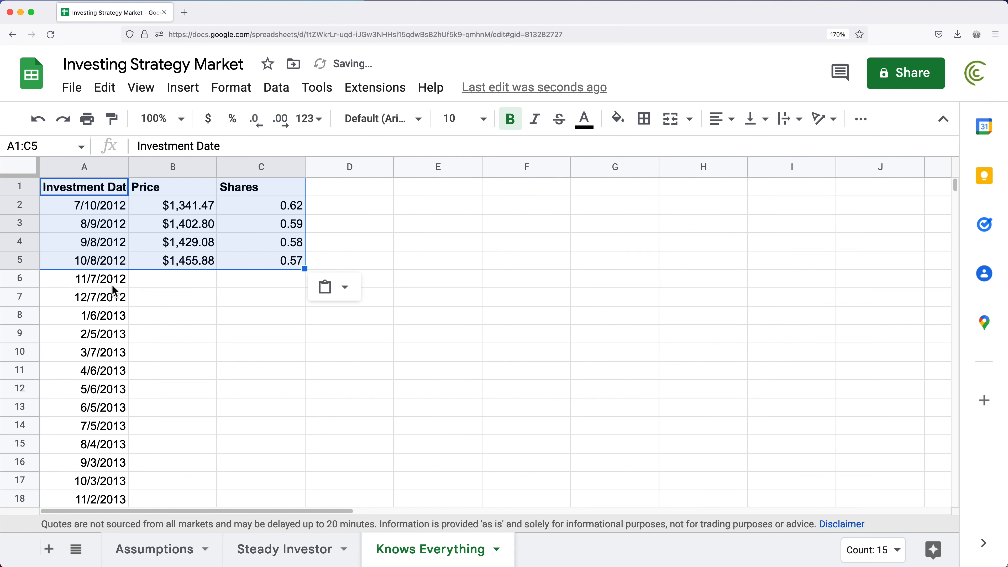
Clear the pasted data below the header row on Knows Everything and widen column A to fit the Investment Date header
{"action": "left_click", "coordinate": [113, 285]}
{"action": "left_click", "coordinate": [119, 208]}
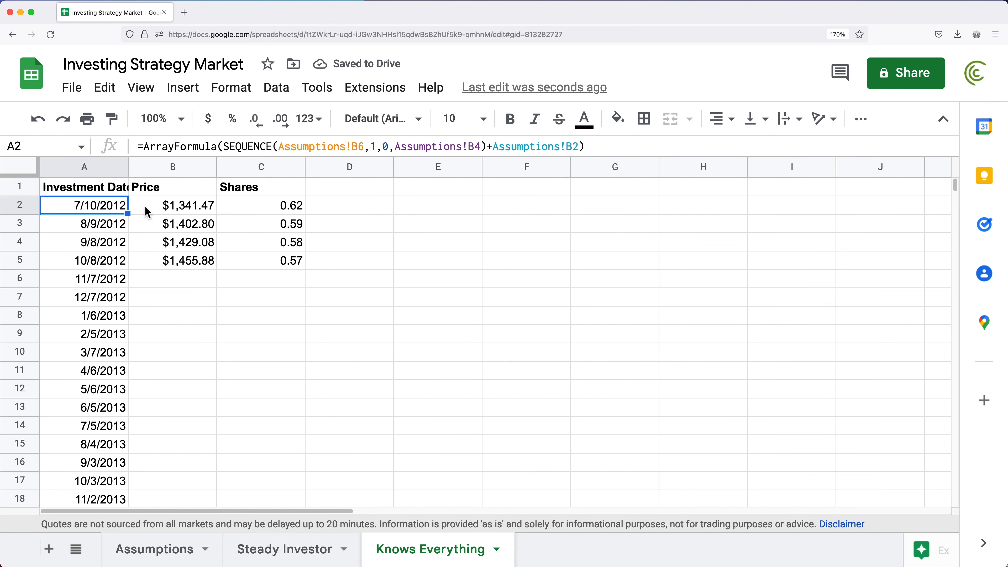
{"action": "key", "text": "Delete"}
{"action": "key", "text": "Down"}
{"action": "key", "text": "Down"}
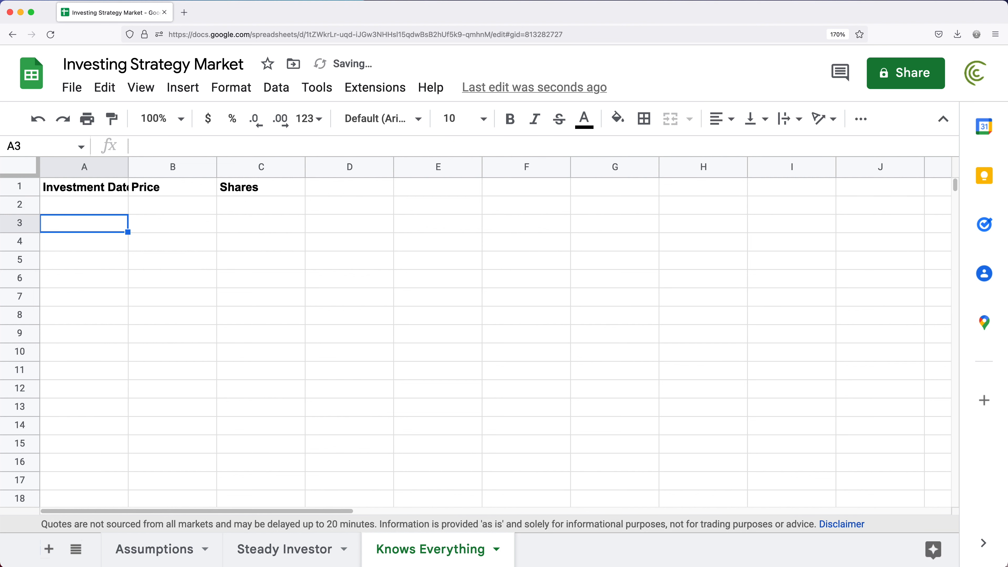
{"action": "key", "text": "Up"}
{"action": "key", "text": "Up"}
{"action": "left_click_drag", "start_coordinate": [123, 166], "coordinate": [183, 166]}
{"action": "left_click_drag", "start_coordinate": [122, 203], "coordinate": [129, 310]}
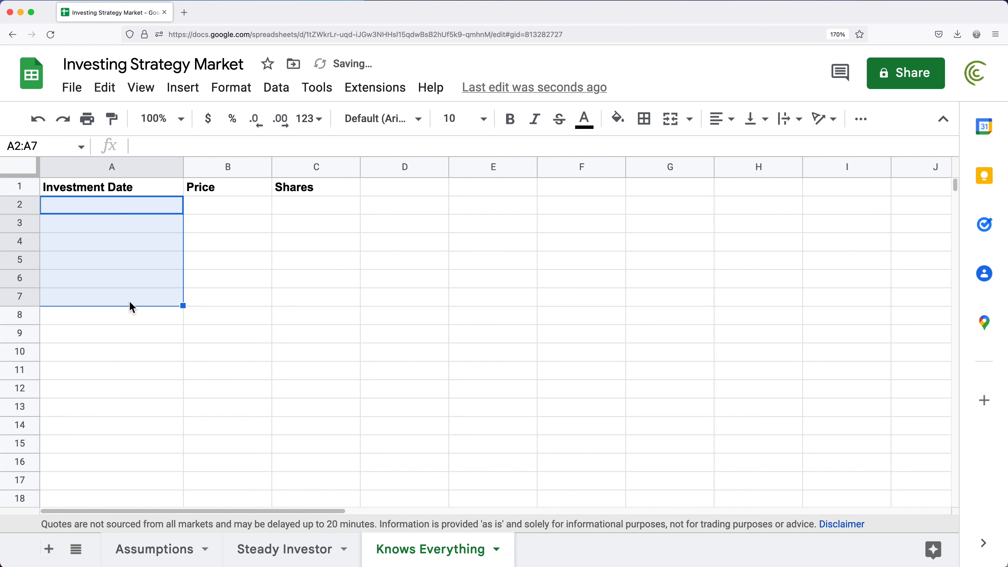
{"action": "left_click", "coordinate": [125, 207]}
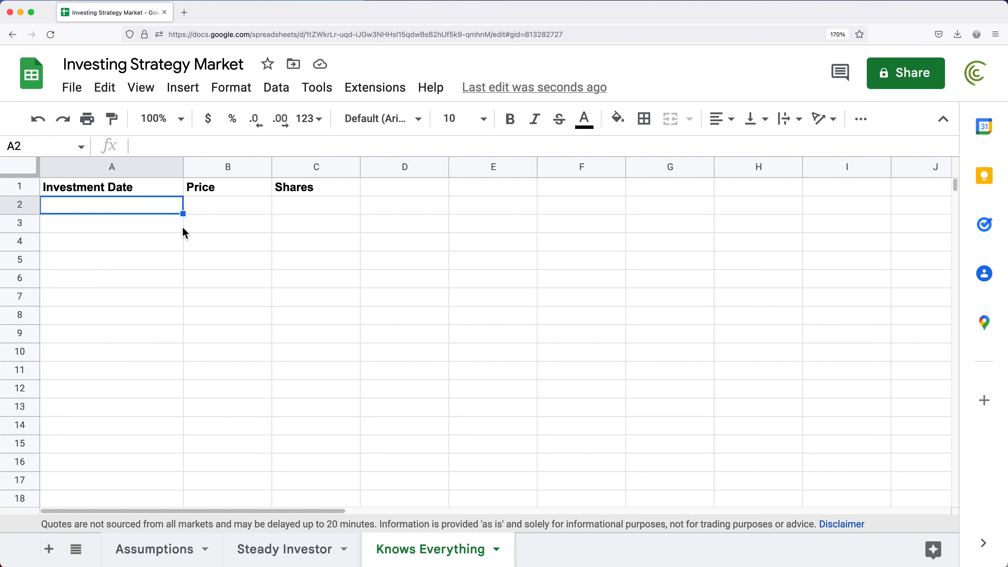
Add another sheet and begin a GOOGLEFINANCE formula in A1 with Assumptions!B5 as the ticker and "close" as the attribute
{"action": "left_click", "coordinate": [49, 550]}
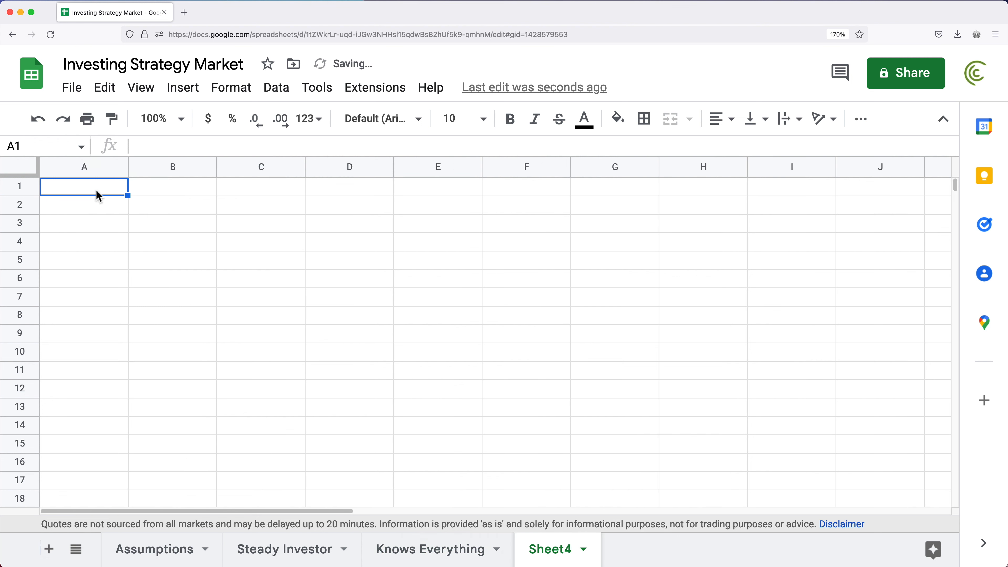
{"action": "type", "text": "=GOO"}
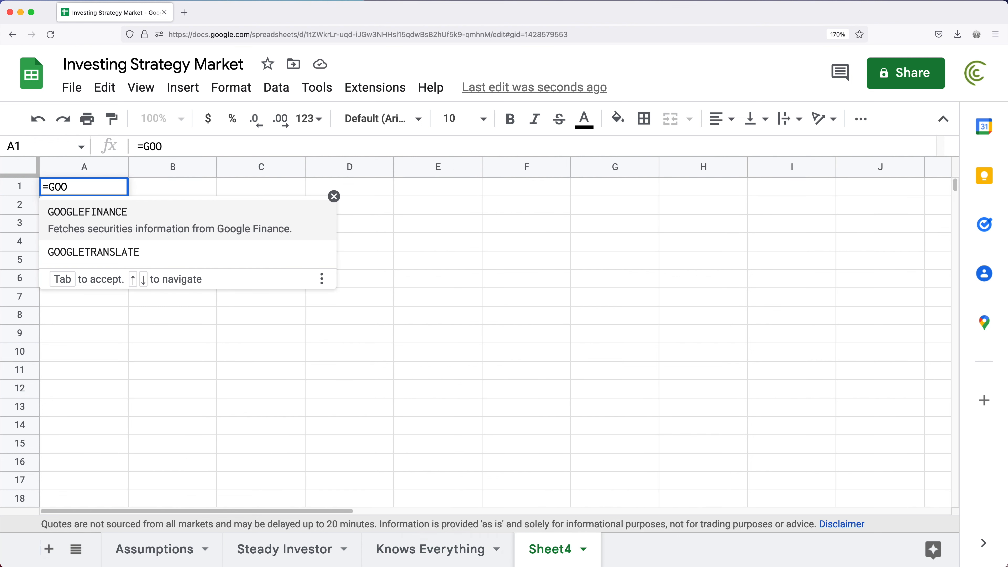
{"action": "key", "text": "Tab"}
{"action": "left_click", "coordinate": [150, 551]}
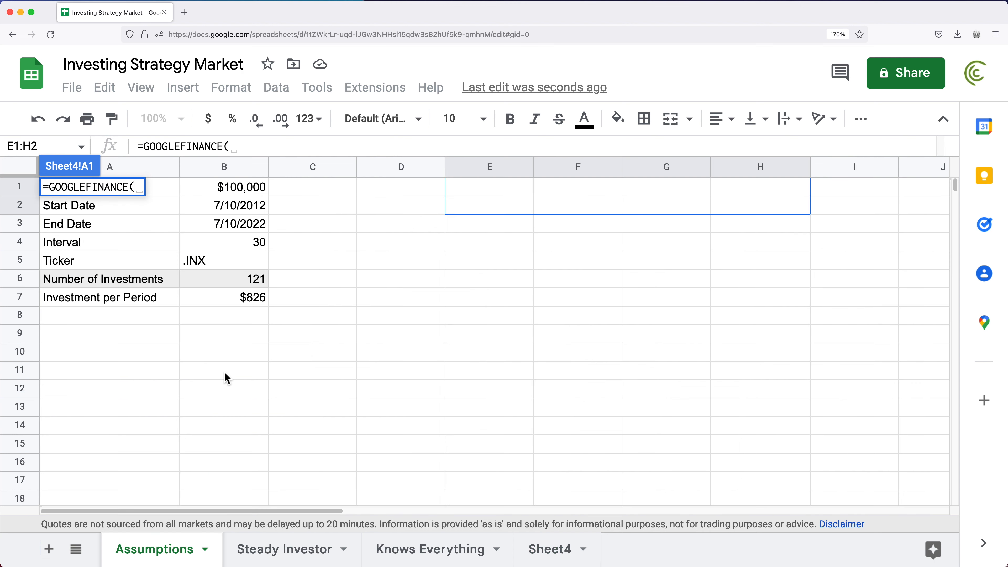
{"action": "left_click", "coordinate": [205, 268]}
{"action": "type", "text": ","}
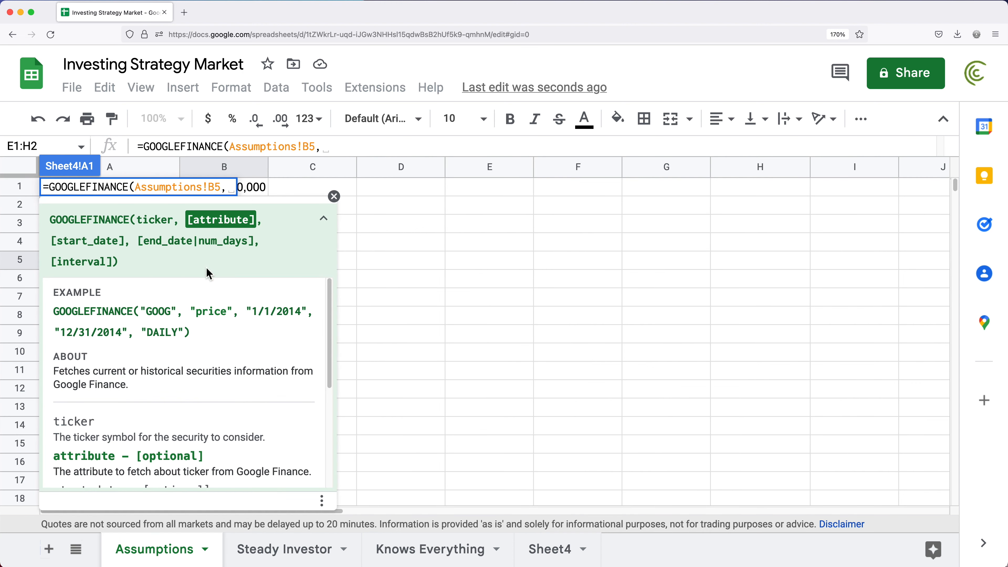
{"action": "key", "text": "BackSpace"}
{"action": "type", "text": "\""}
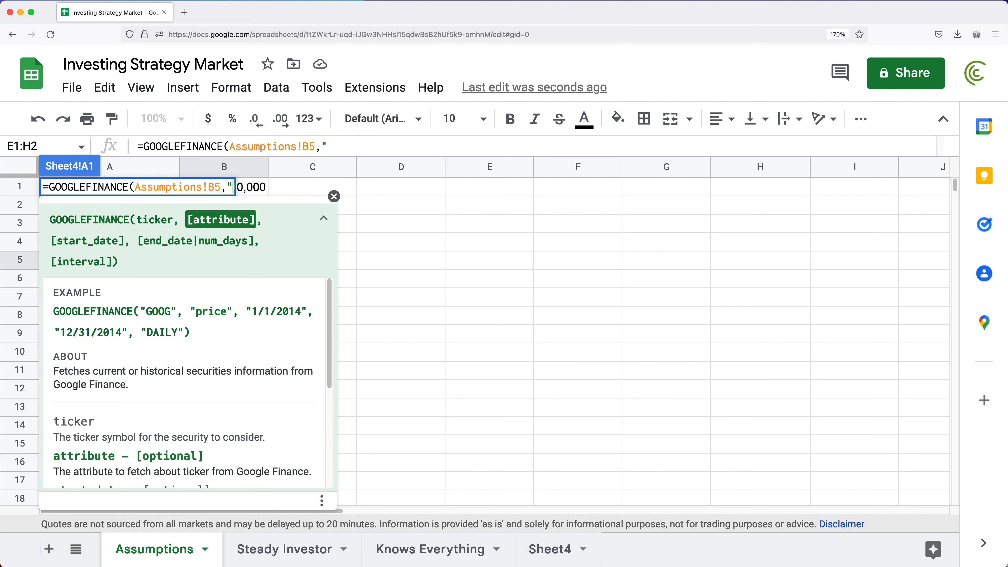
{"action": "type", "text": "close\","}
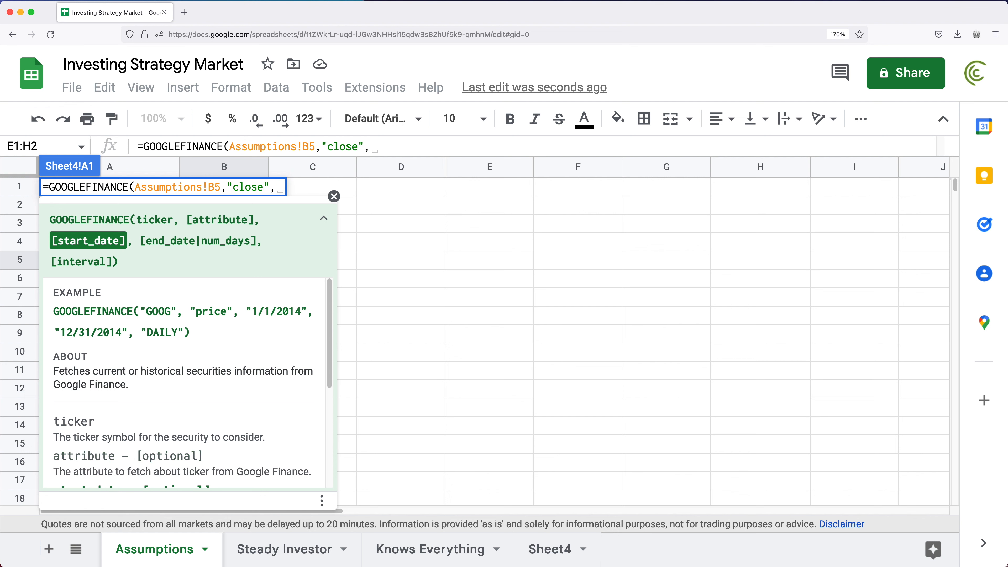
Complete the GOOGLEFINANCE formula with start date Assumptions!B2, end date Assumptions!B3 and the interval "DAILY"
{"action": "left_click", "coordinate": [437, 221]}
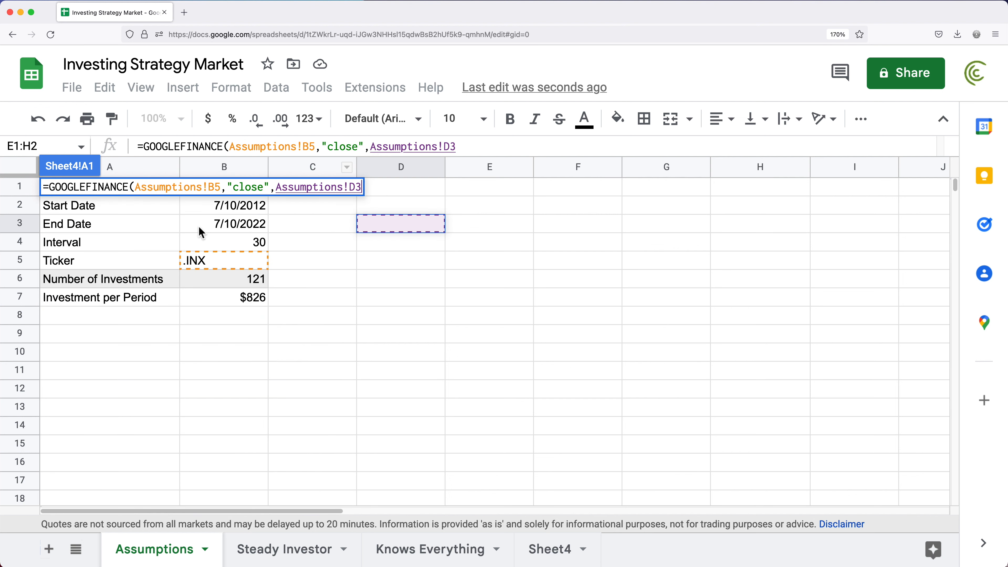
{"action": "left_click", "coordinate": [216, 212]}
{"action": "type", "text": ","}
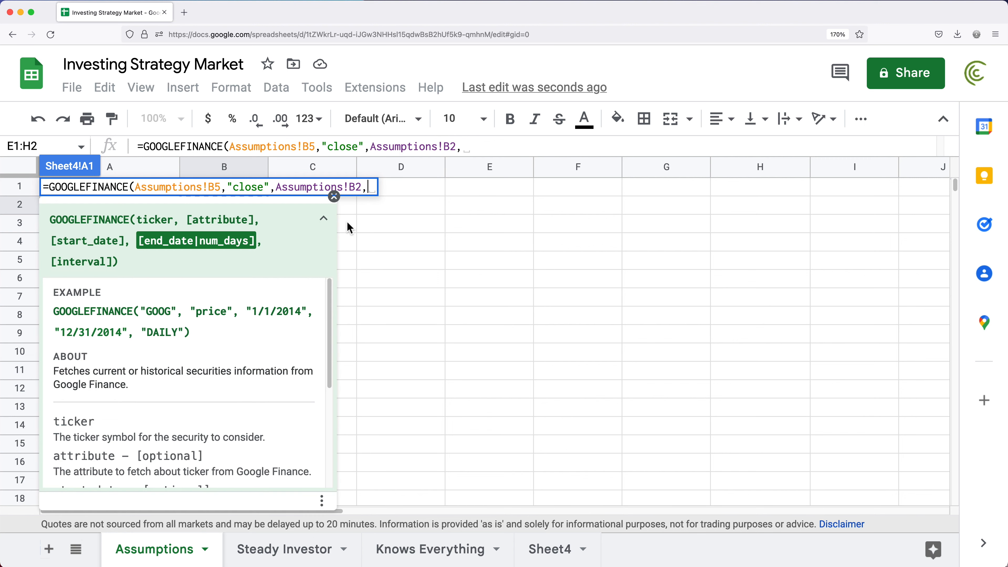
{"action": "left_click", "coordinate": [416, 263]}
{"action": "left_click", "coordinate": [223, 226]}
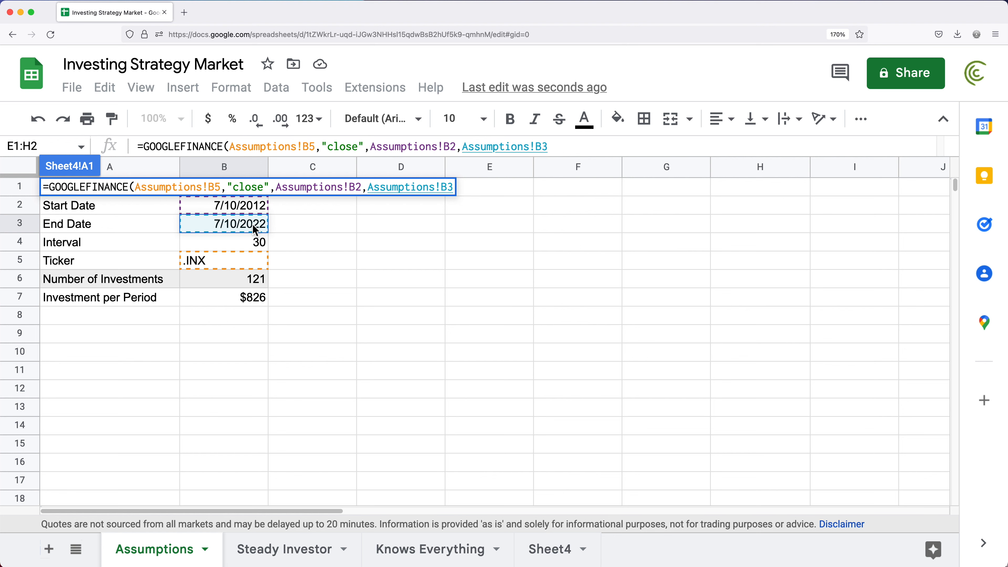
{"action": "type", "text": ","}
{"action": "type", "text": "\"DAILY"}
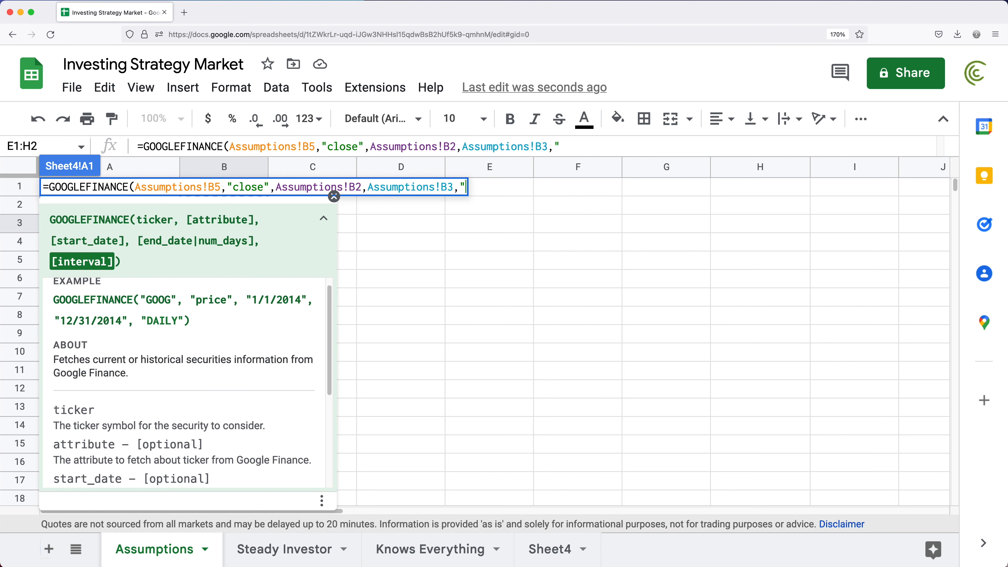
{"action": "type", "text": "\")"}
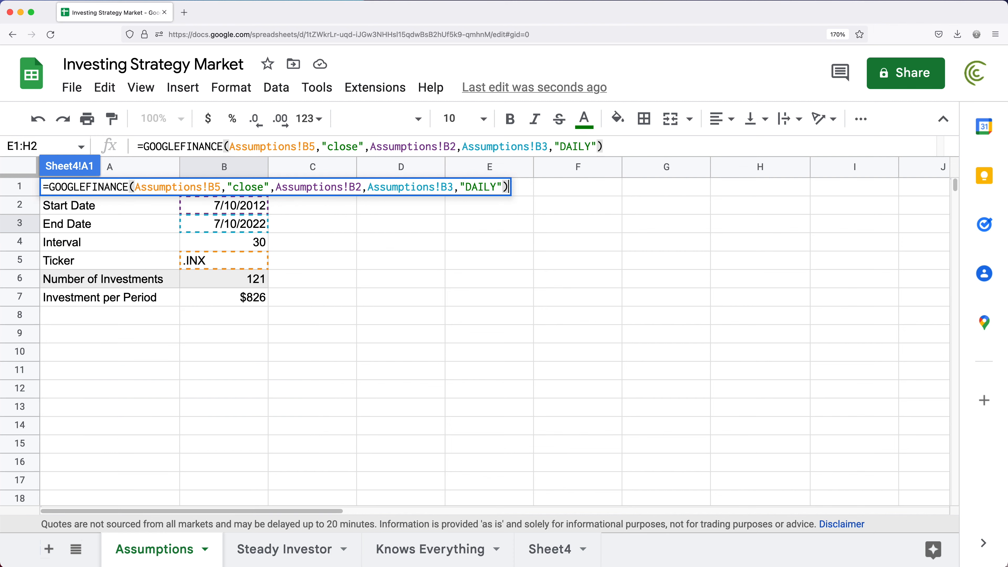
{"action": "key", "text": "Return"}
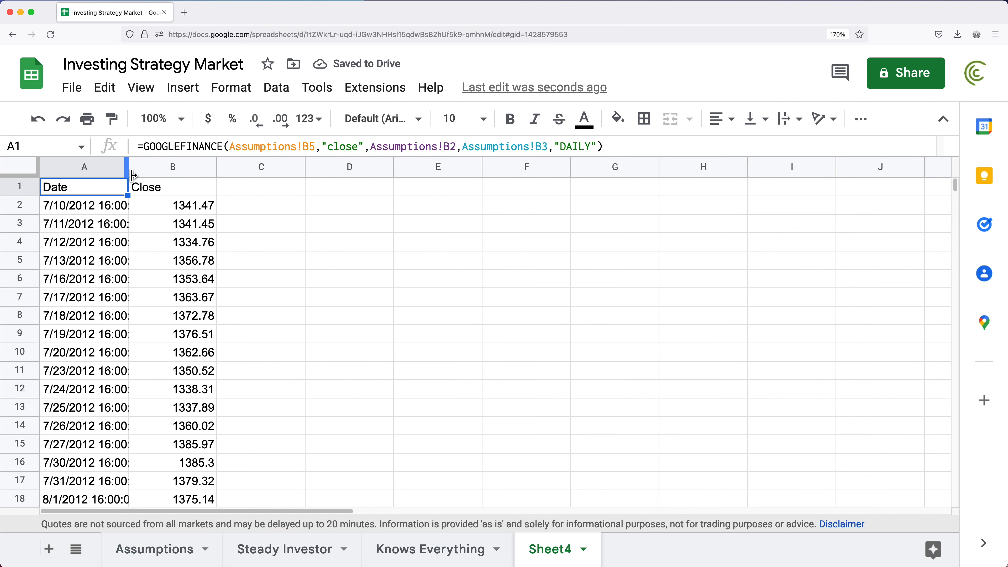
Fit the widths of the Date and Close columns, A and B, to their contents on the new sheet
{"action": "double_click", "coordinate": [128, 166]}
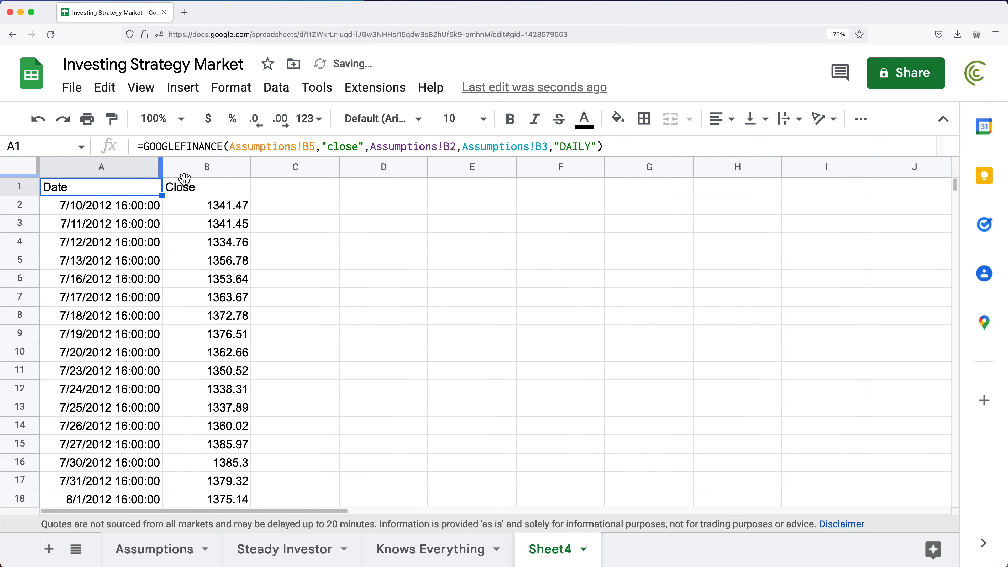
{"action": "double_click", "coordinate": [254, 166]}
{"action": "left_click", "coordinate": [107, 213]}
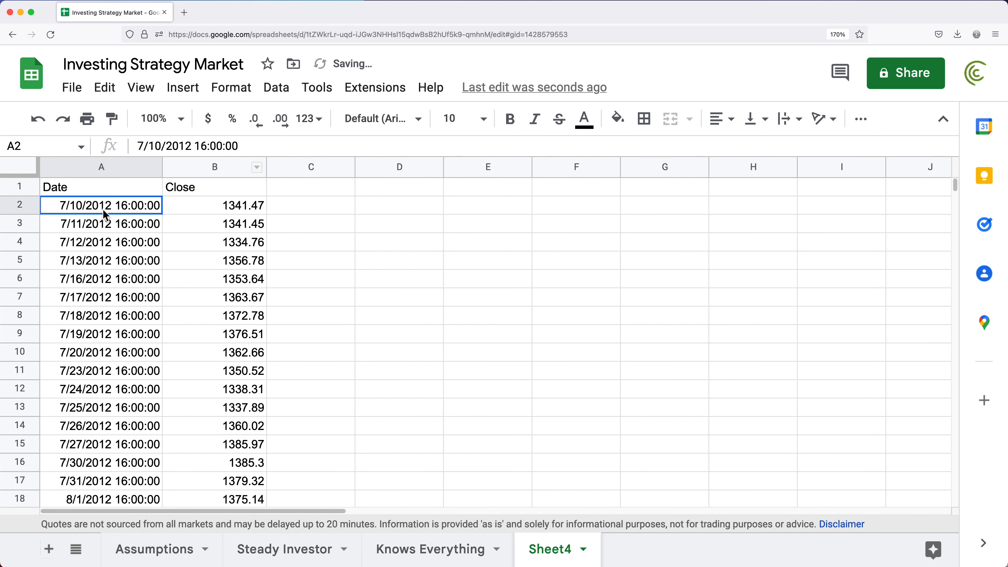
Check the last row of the daily Date and Close data on Sheet4 and return to cell A1
{"action": "left_click", "coordinate": [234, 262]}
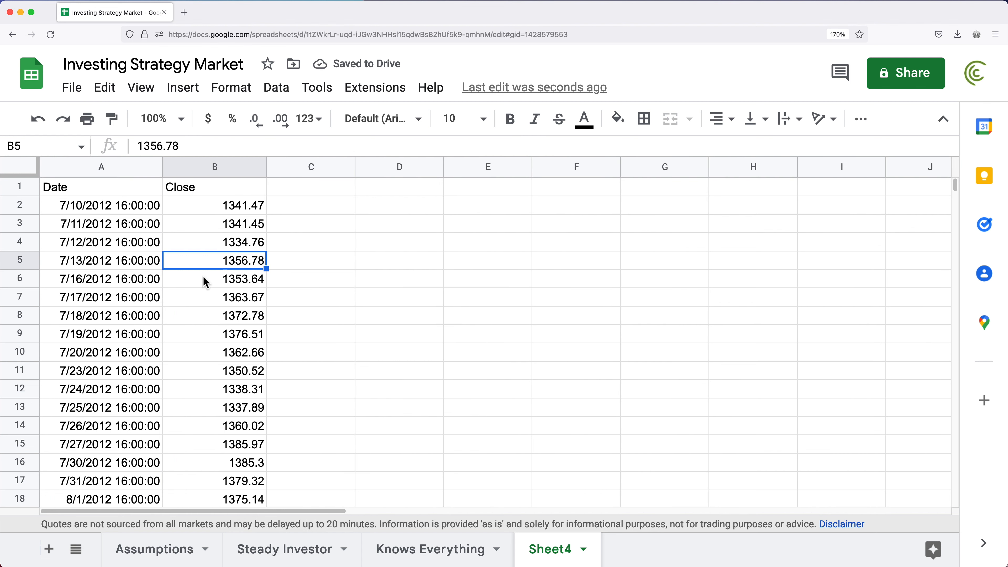
{"action": "key", "text": "super+Down"}
{"action": "key", "text": "Left"}
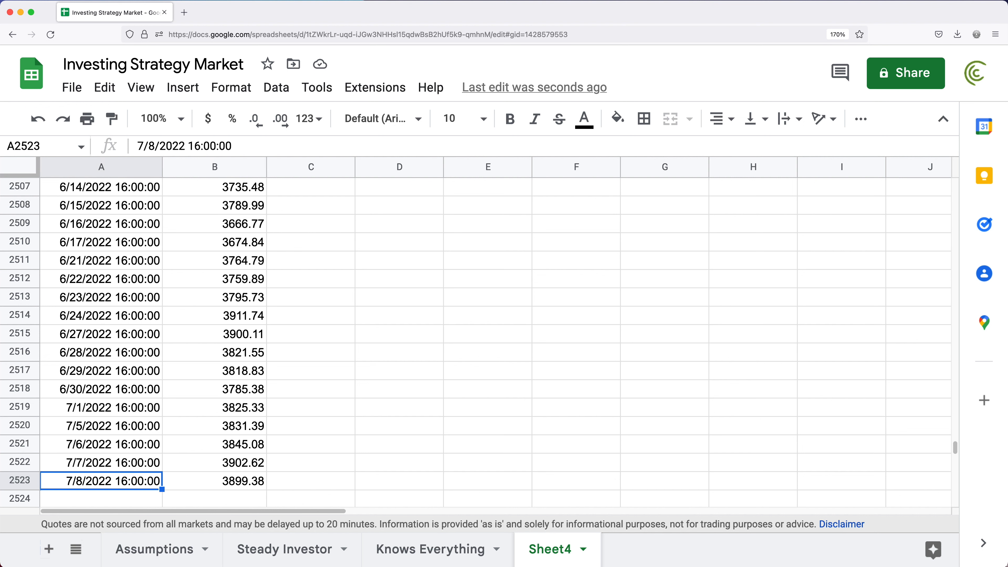
{"action": "key", "text": "Right"}
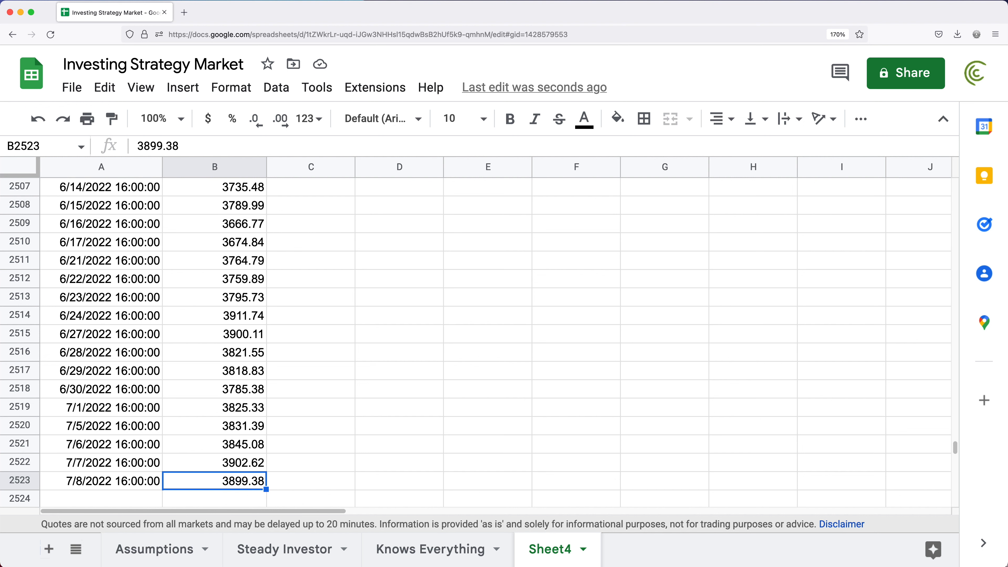
{"action": "key", "text": "super+Up"}
{"action": "key", "text": "Left"}
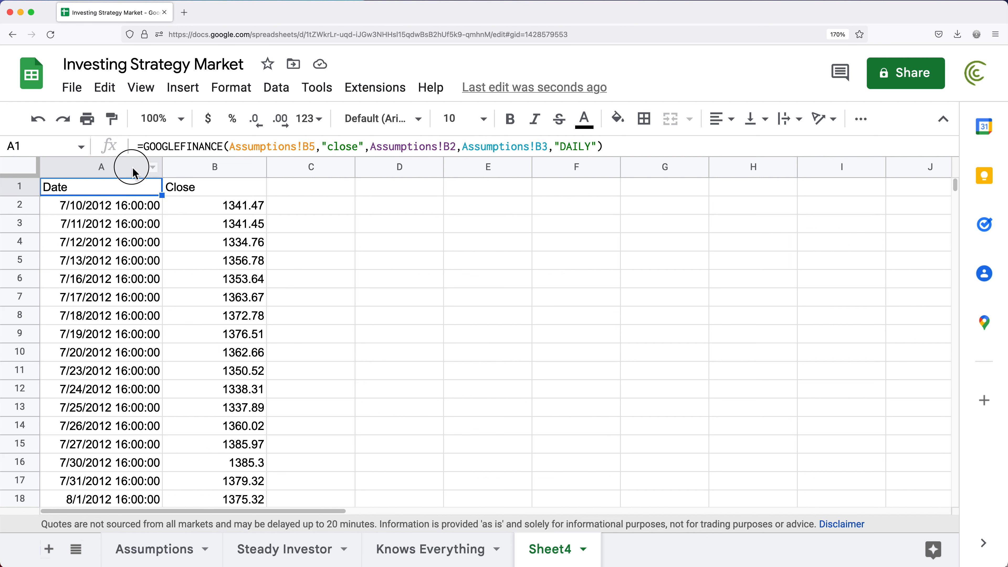
Insert a line chart of the Date and Close columns, A and B, and place it beside the data
{"action": "left_click_drag", "start_coordinate": [133, 171], "coordinate": [185, 168]}
{"action": "left_click", "coordinate": [184, 94]}
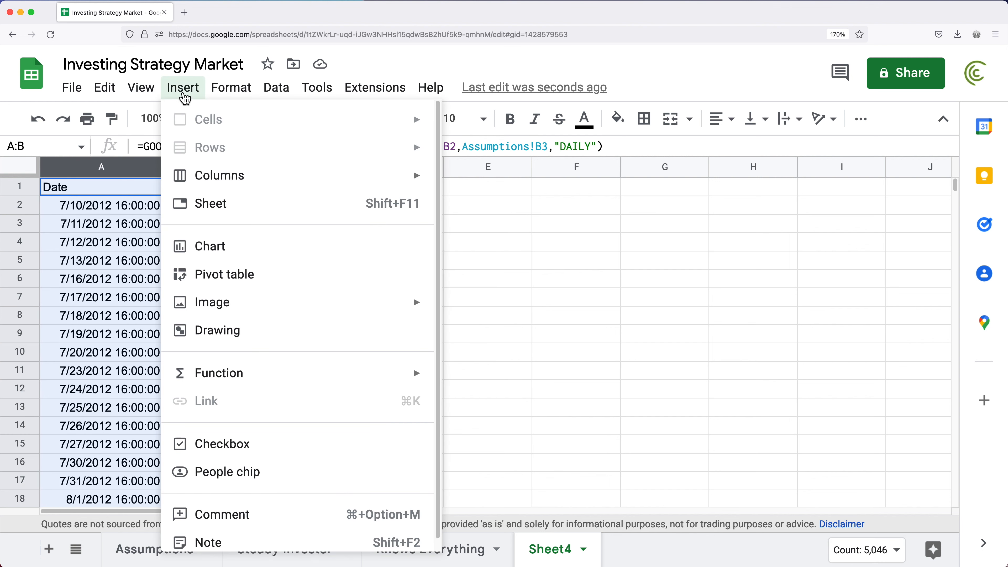
{"action": "left_click", "coordinate": [259, 255]}
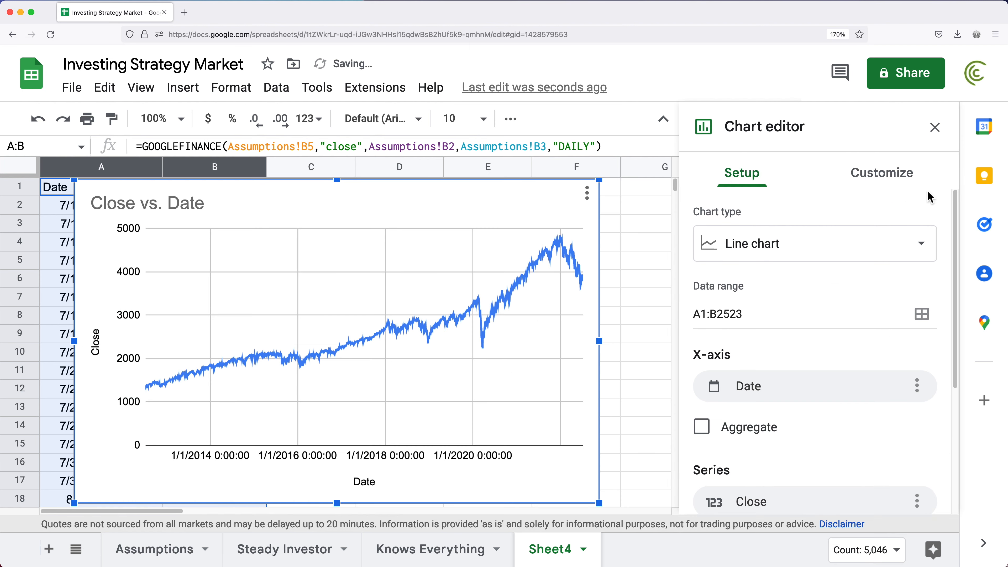
{"action": "left_click", "coordinate": [934, 128]}
{"action": "left_click", "coordinate": [368, 192]}
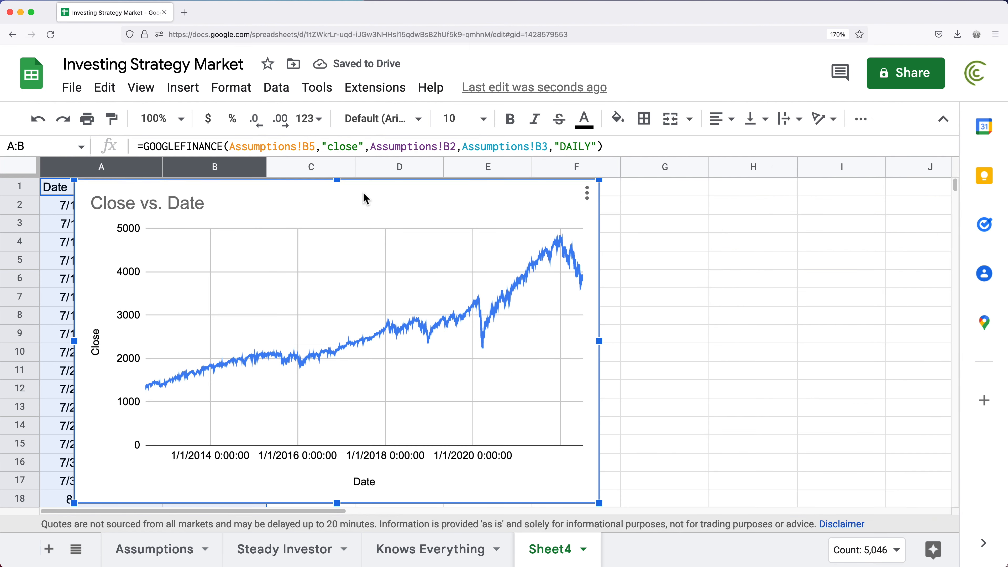
{"action": "left_click_drag", "start_coordinate": [347, 192], "coordinate": [560, 201]}
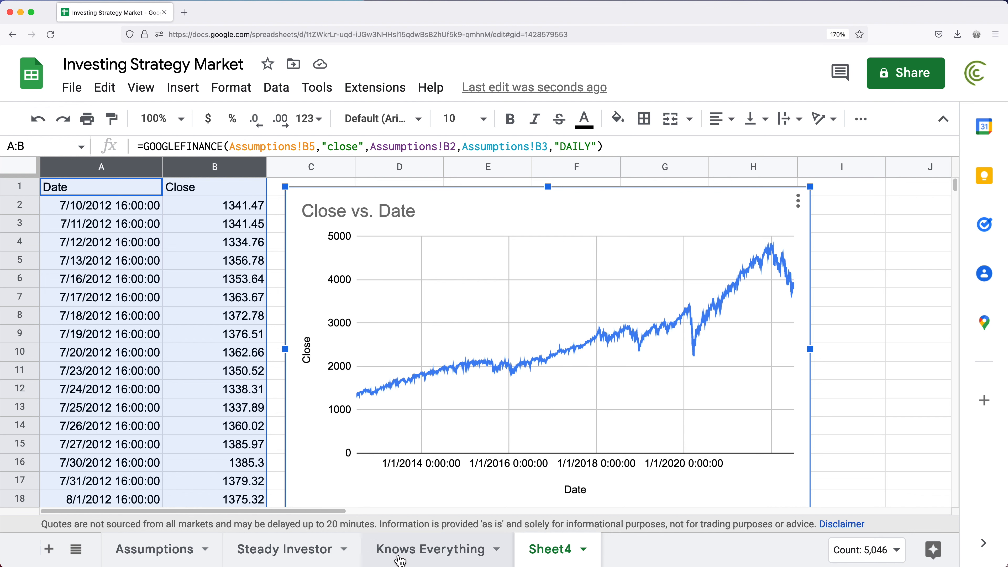
Enter 2/11/2016 as the first investment date in A2 on Knows Everything and check the Price and Shares formulas in row 2
{"action": "left_click", "coordinate": [418, 555]}
{"action": "type", "text": "2/11/2016"}
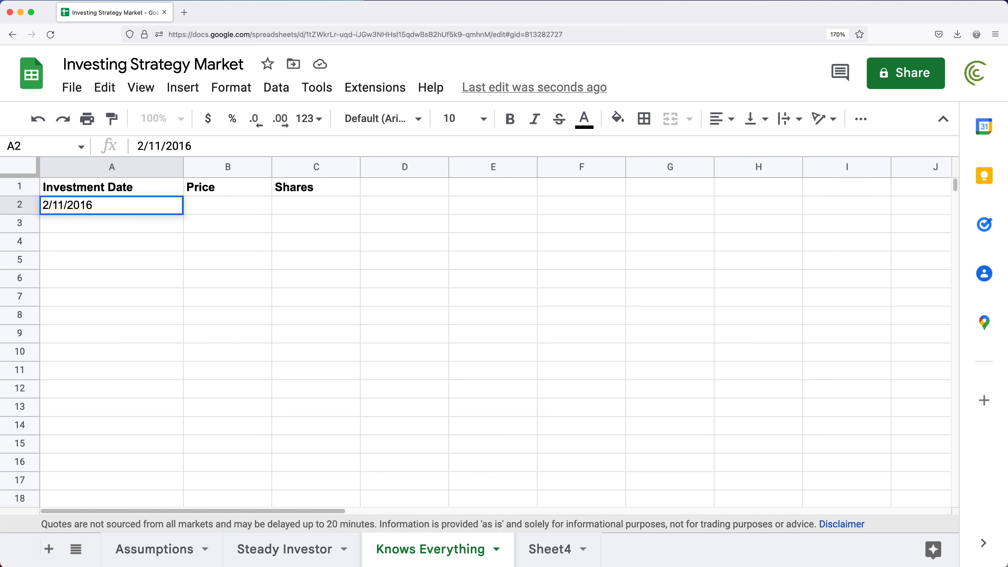
{"action": "key", "text": "Return"}
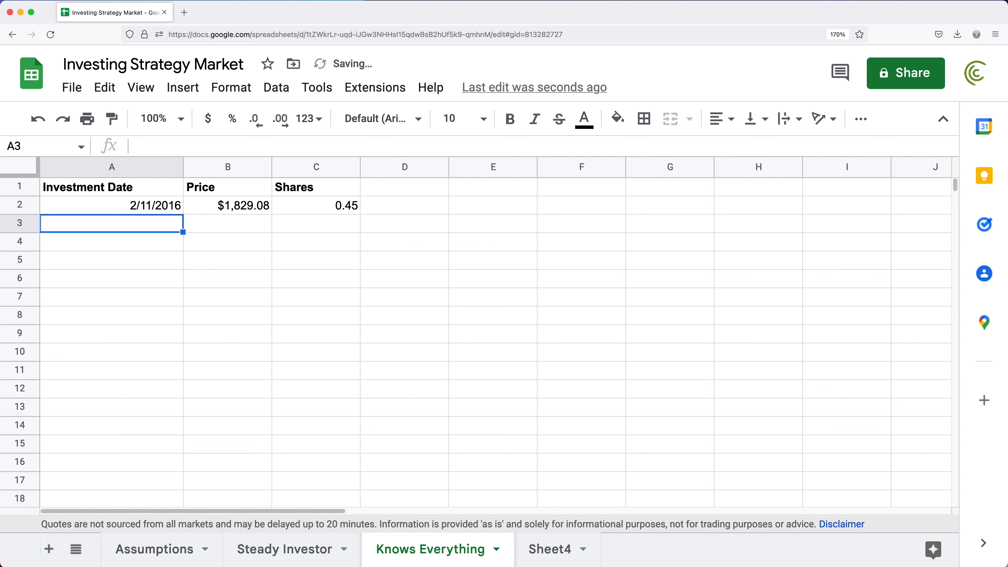
{"action": "left_click_drag", "start_coordinate": [232, 205], "coordinate": [345, 205]}
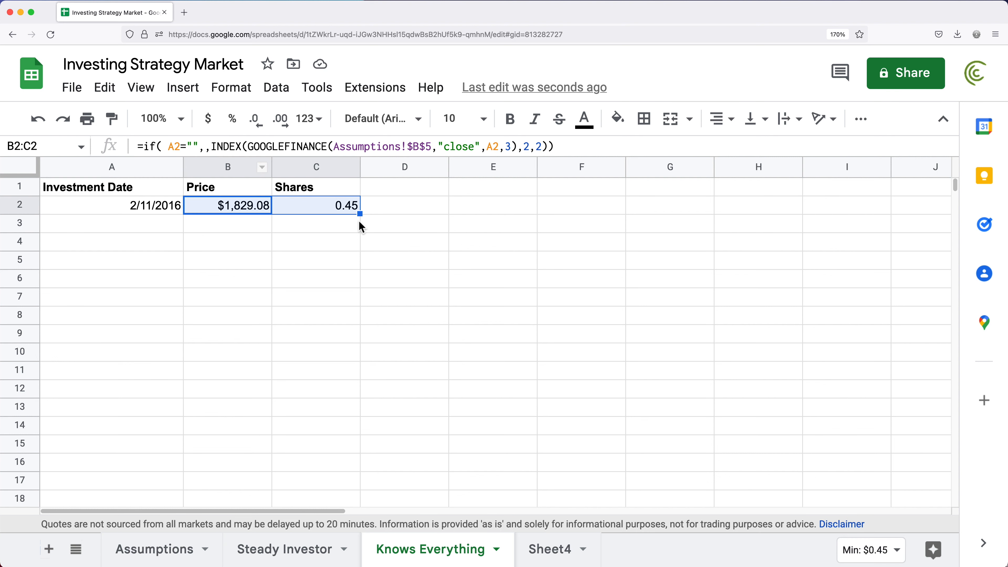
{"action": "left_click", "coordinate": [331, 214]}
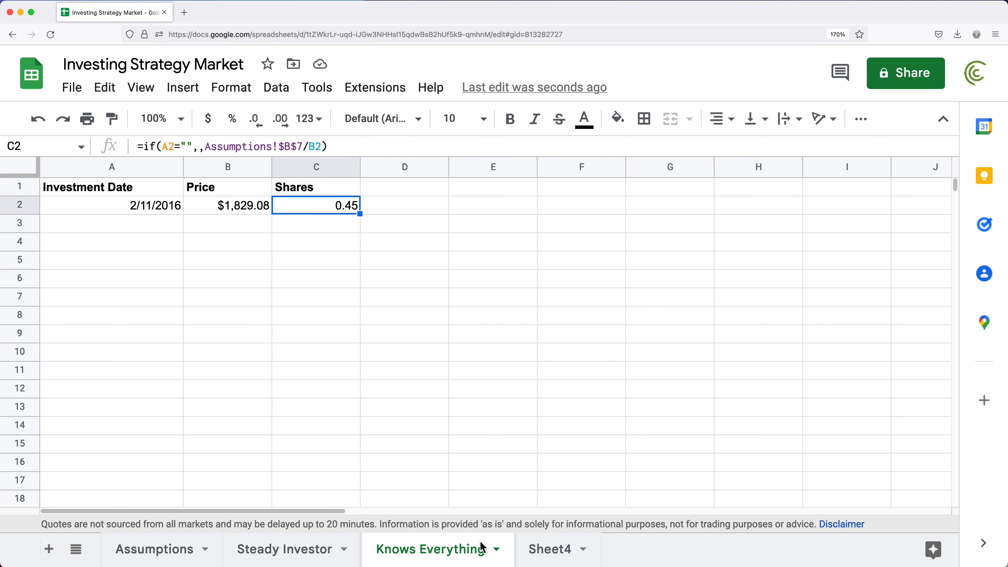
Look up the late-2018 low on the Sheet4 chart and enter 12/24/2018 as the investment date in A3 on Knows Everything
{"action": "left_click", "coordinate": [547, 551]}
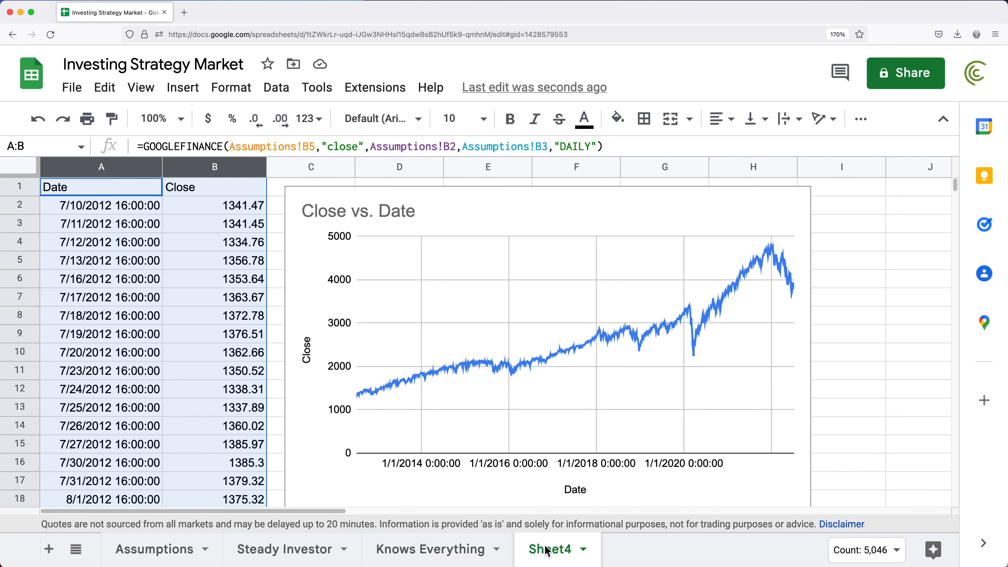
{"action": "left_click", "coordinate": [641, 356]}
{"action": "left_click", "coordinate": [641, 357]}
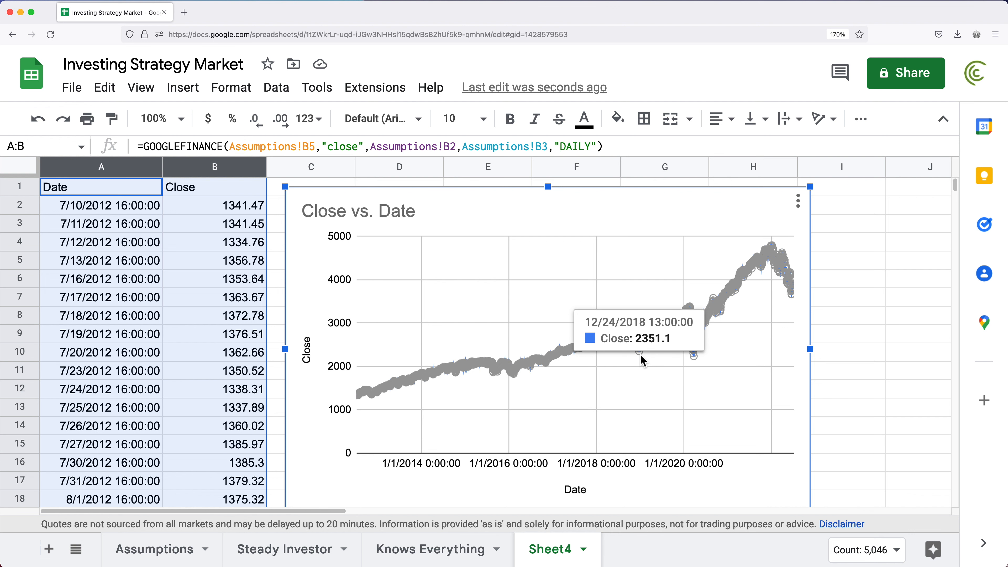
{"action": "left_click", "coordinate": [415, 549]}
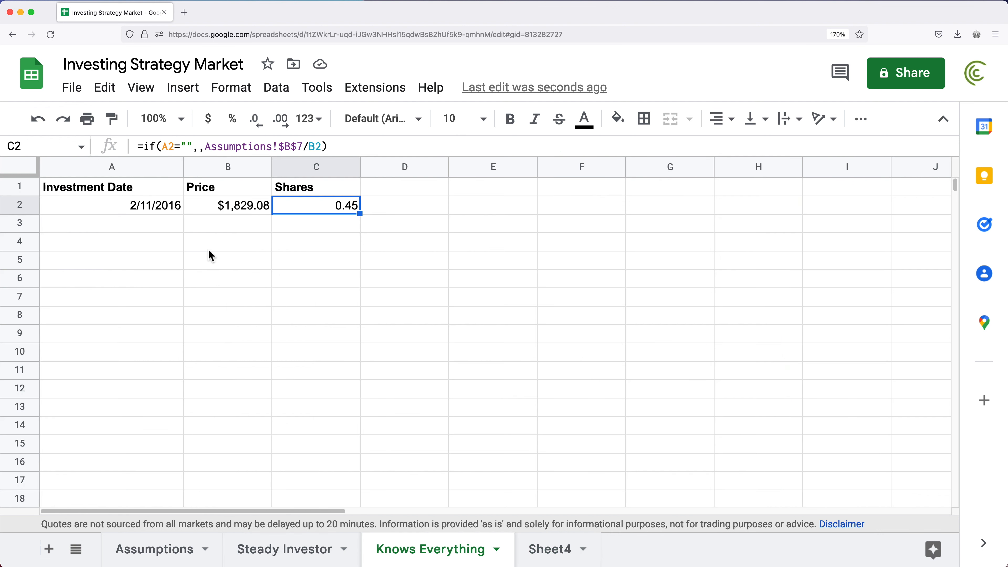
{"action": "left_click", "coordinate": [158, 227]}
{"action": "type", "text": "12/24/2018"}
{"action": "key", "text": "Return"}
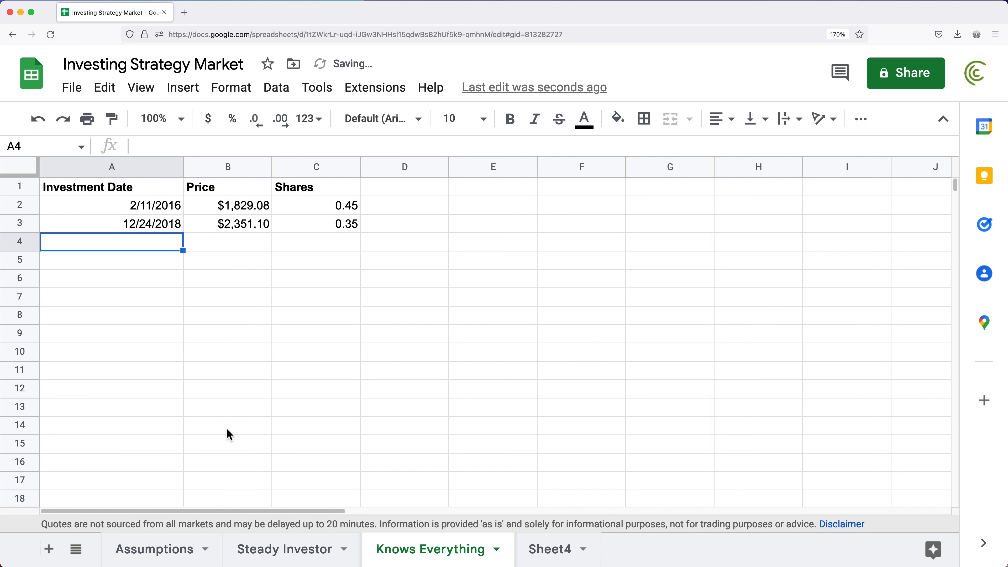
Look up the 2020 low on the Sheet4 chart and enter 3/23/2020 as the investment date in A4 on Knows Everything
{"action": "left_click", "coordinate": [550, 554]}
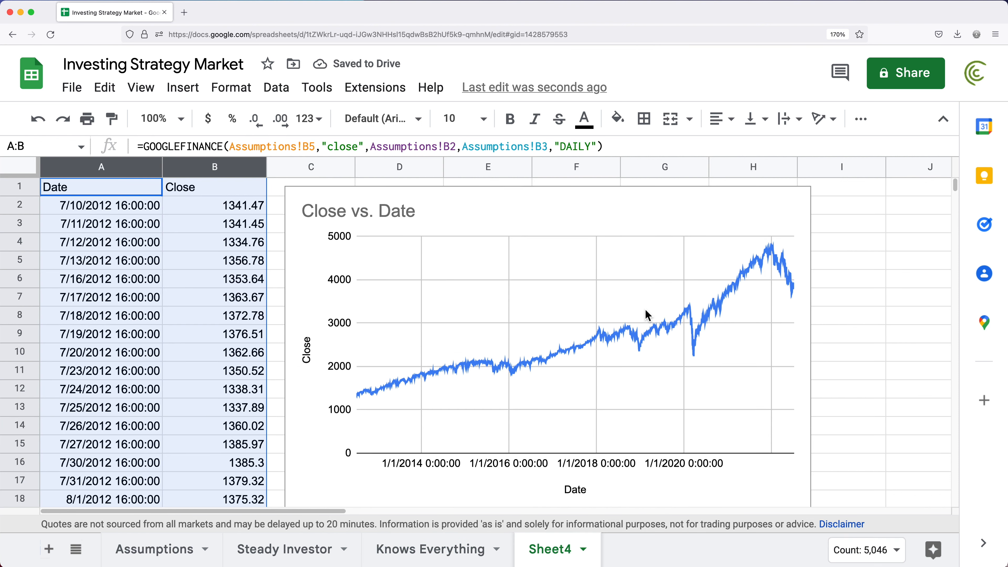
{"action": "left_click", "coordinate": [696, 356]}
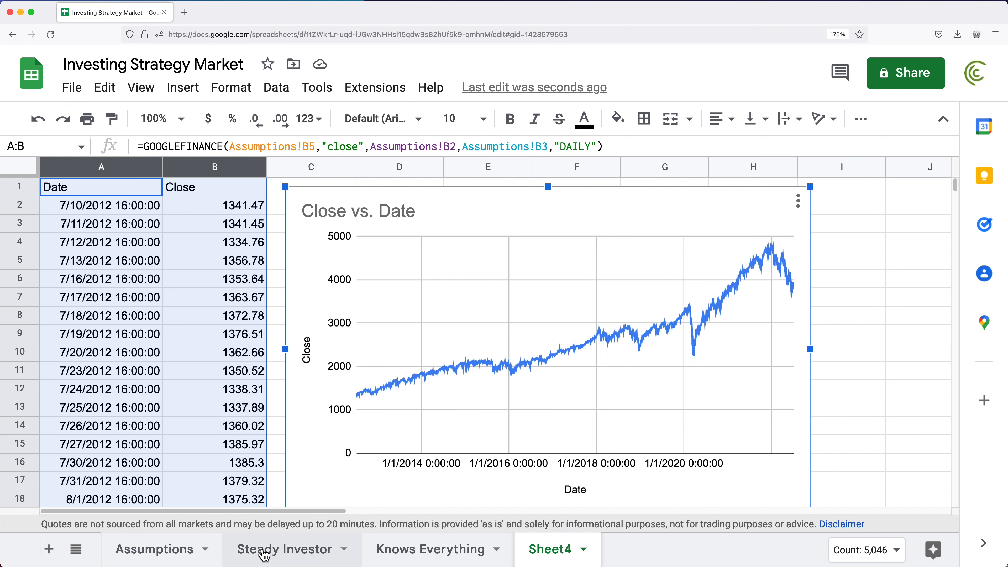
{"action": "left_click", "coordinate": [423, 549]}
{"action": "type", "text": "3/23/2020"}
{"action": "key", "text": "Return"}
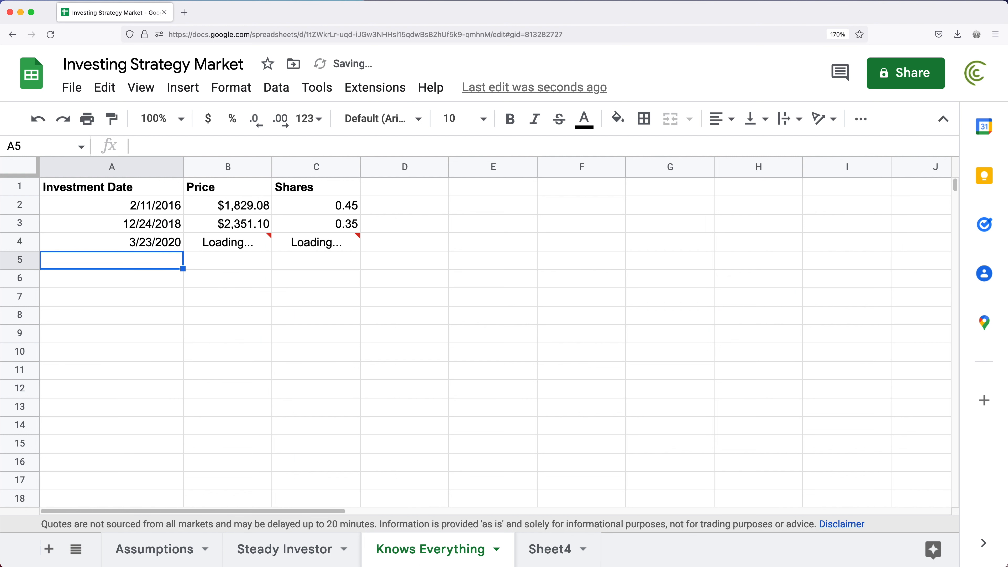
{"action": "left_click_drag", "start_coordinate": [228, 207], "coordinate": [246, 244]}
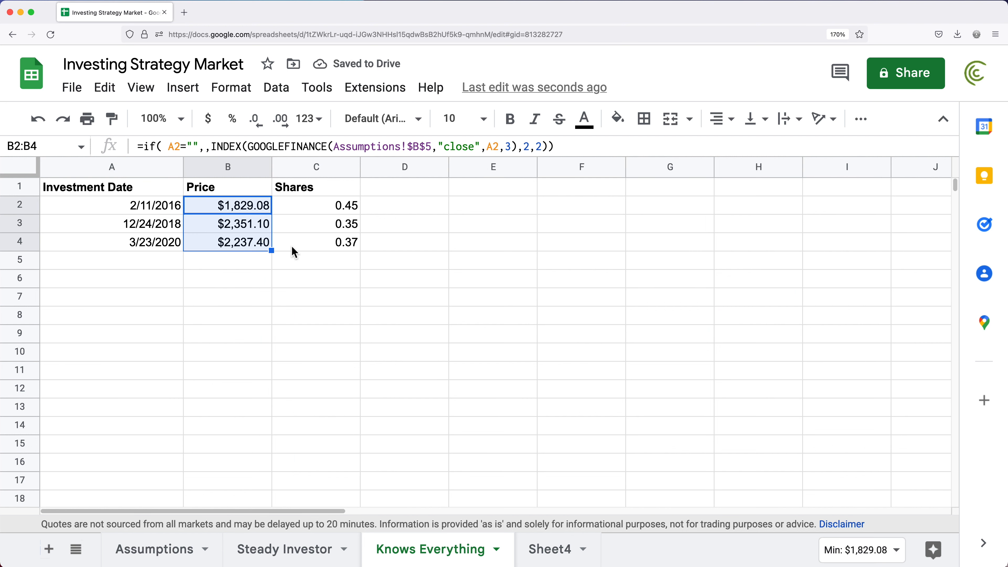
{"action": "left_click_drag", "start_coordinate": [143, 215], "coordinate": [167, 248]}
{"action": "left_click_drag", "start_coordinate": [138, 211], "coordinate": [242, 251]}
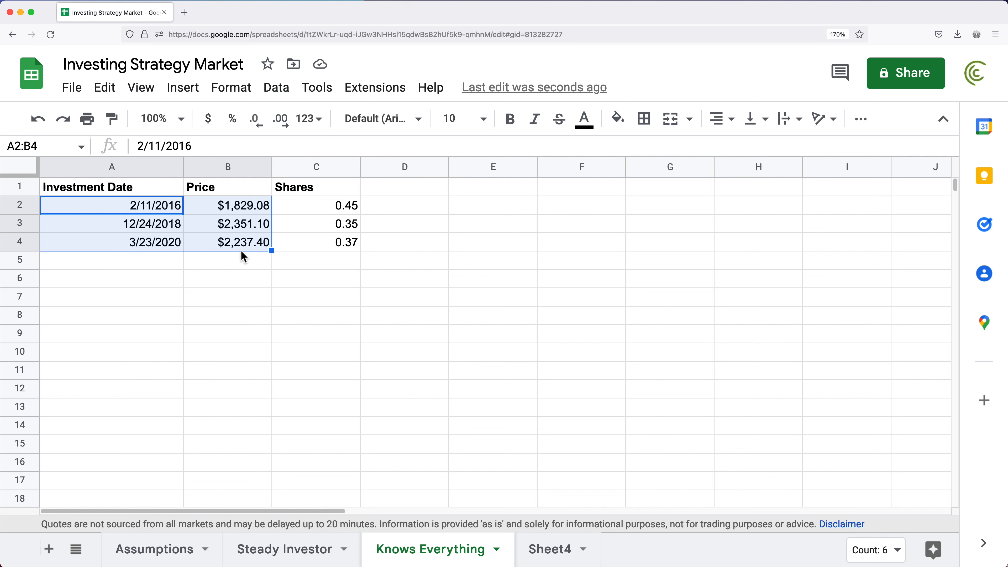
Add the bold header "Total Investments" in E1 and widen column E to fit it
{"action": "left_click", "coordinate": [506, 188]}
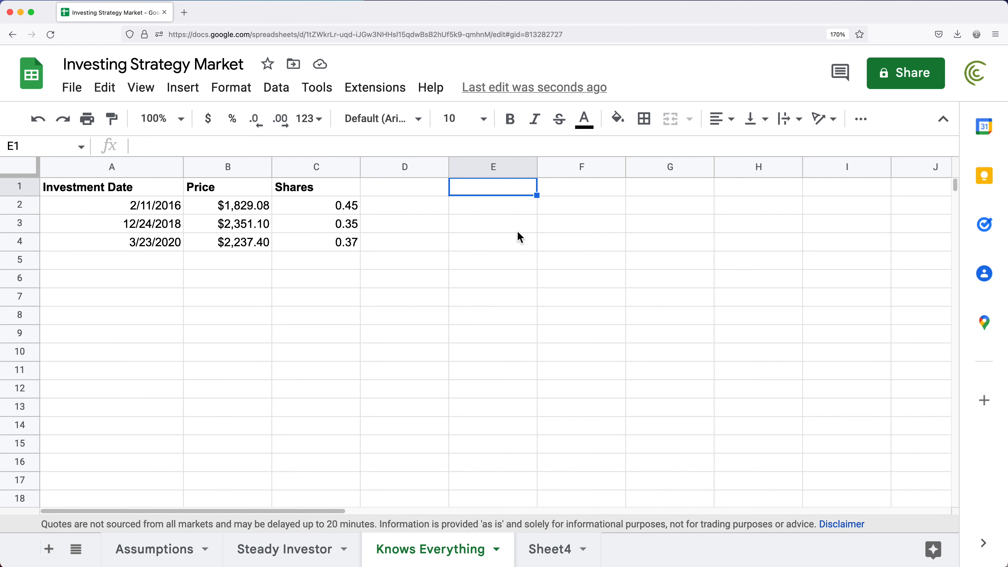
{"action": "type", "text": "Total In"}
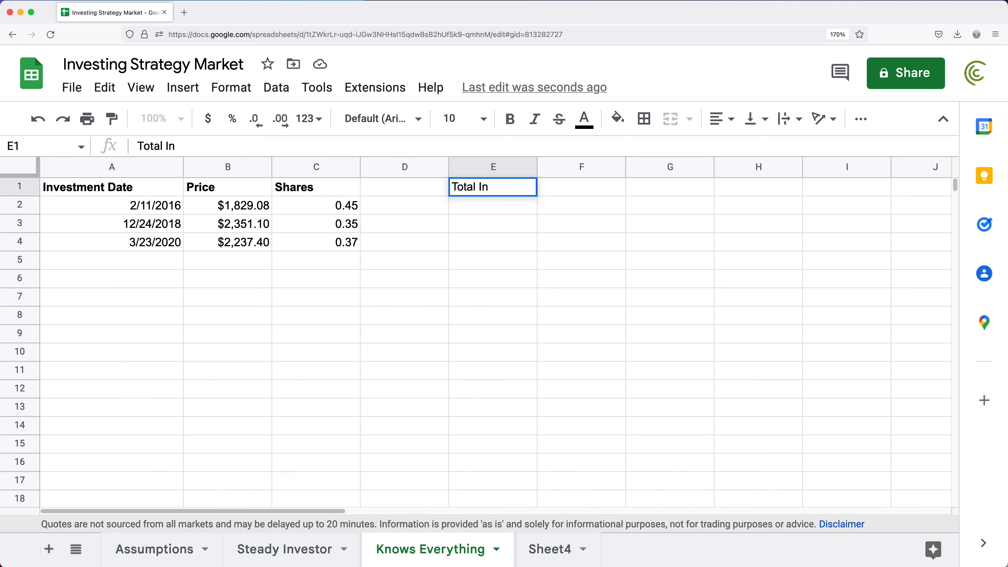
{"action": "type", "text": "vestments"}
{"action": "key", "text": "Return"}
{"action": "left_click", "coordinate": [527, 191]}
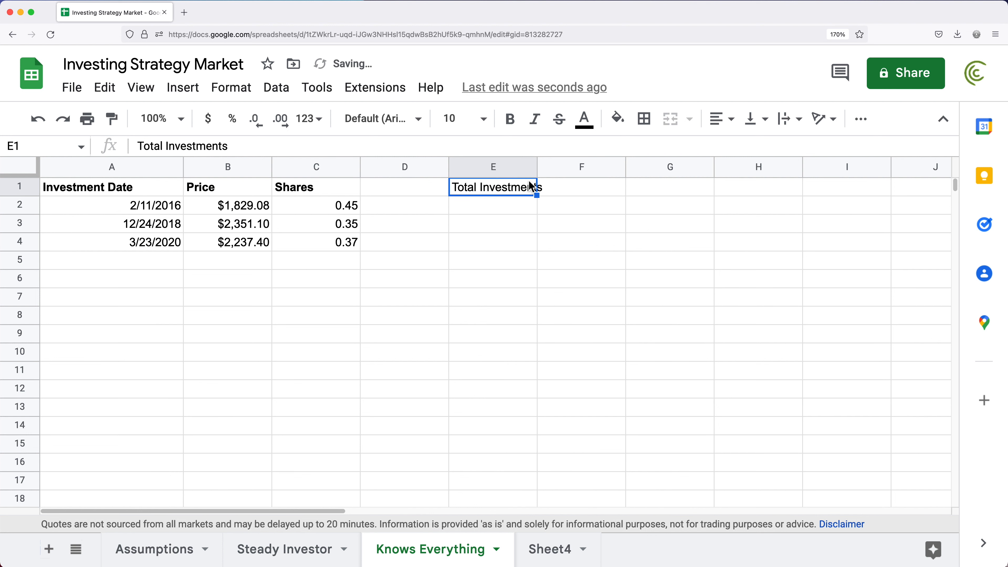
{"action": "key", "text": "ctrl+b"}
{"action": "left_click_drag", "start_coordinate": [538, 167], "coordinate": [556, 167]}
Count the investment dates in E2 with the formula =COUNTA(A2:A)
{"action": "key", "text": "Down"}
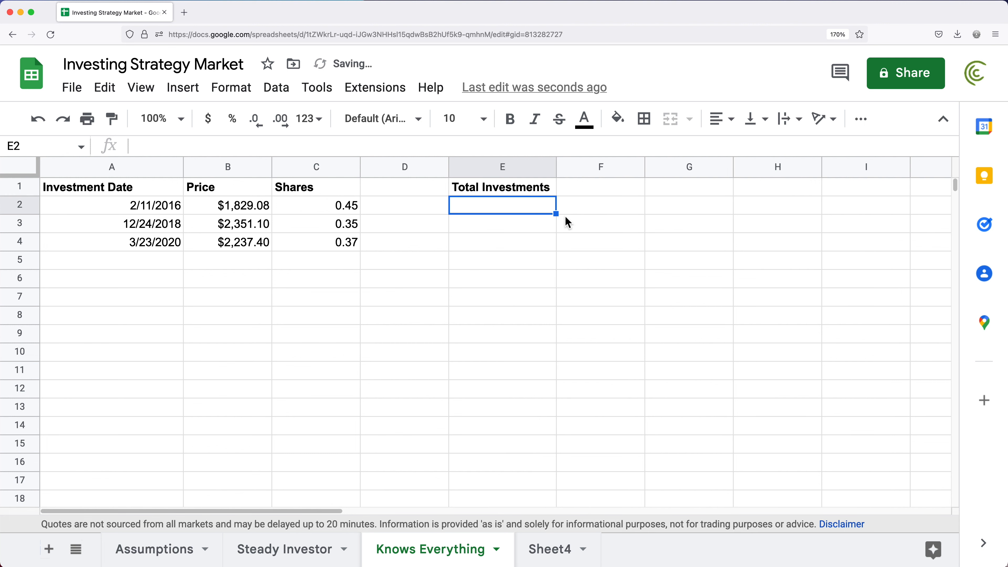
{"action": "type", "text": "=COUNT"}
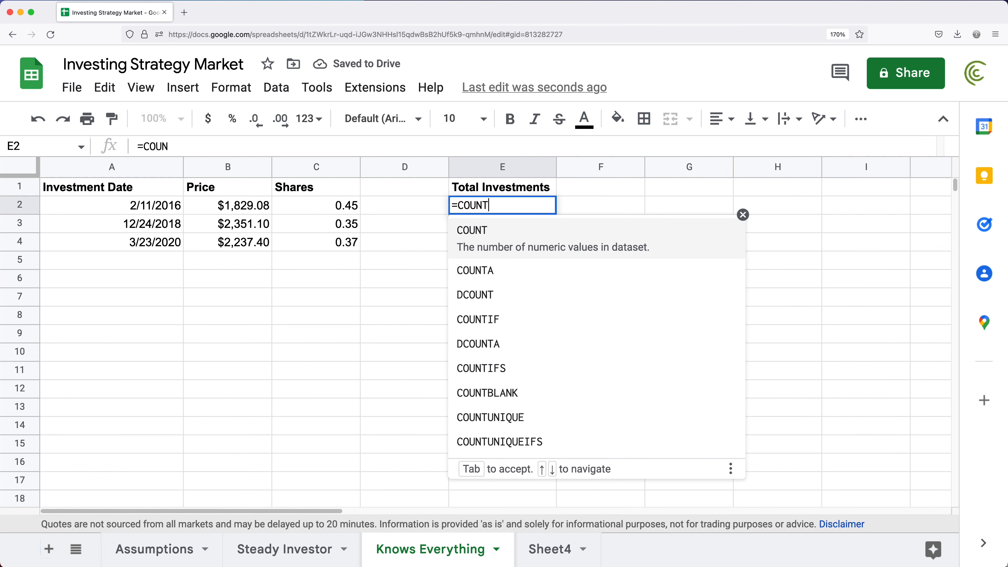
{"action": "type", "text": "A("}
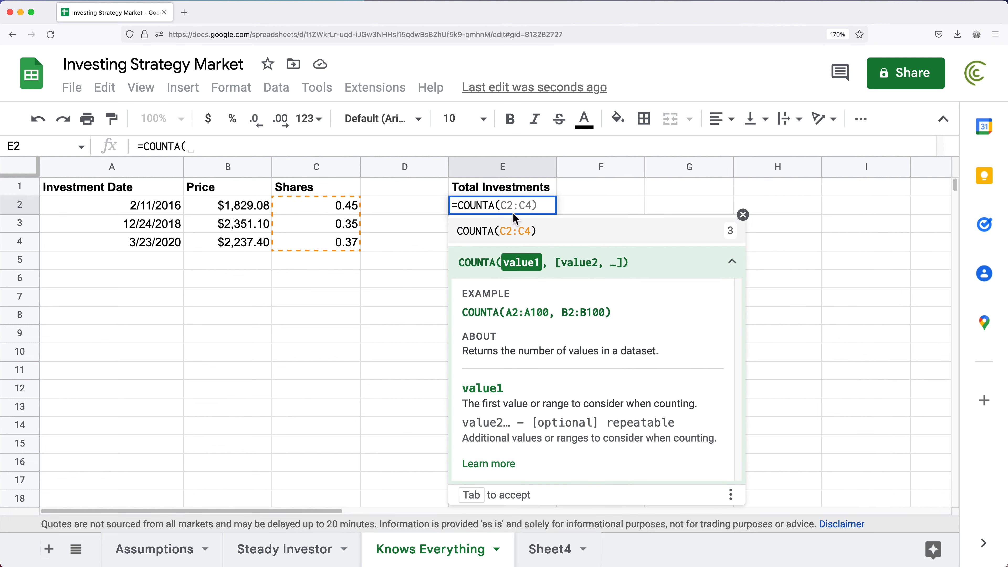
{"action": "left_click_drag", "start_coordinate": [163, 212], "coordinate": [169, 300]}
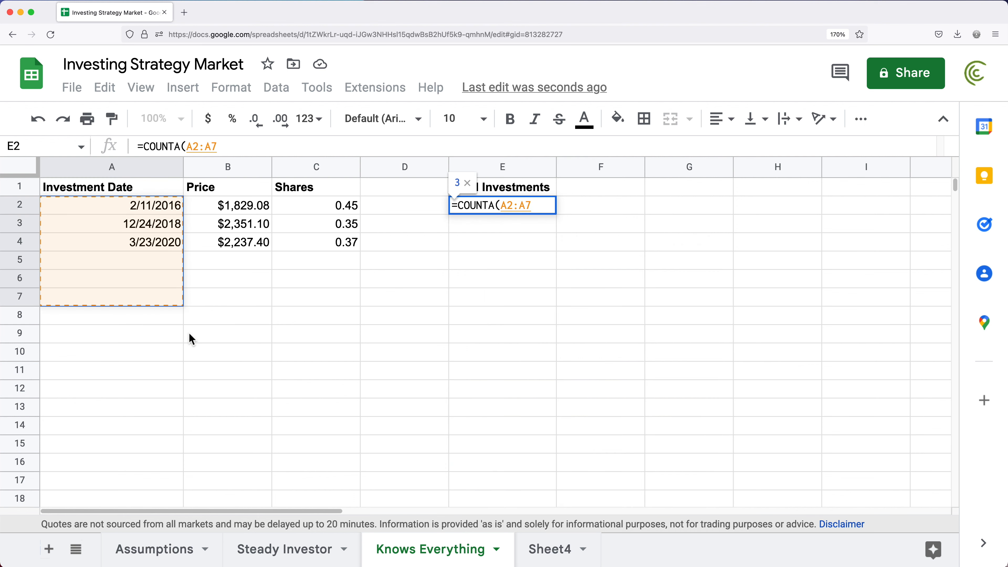
{"action": "key", "text": "BackSpace"}
{"action": "type", "text": ")"}
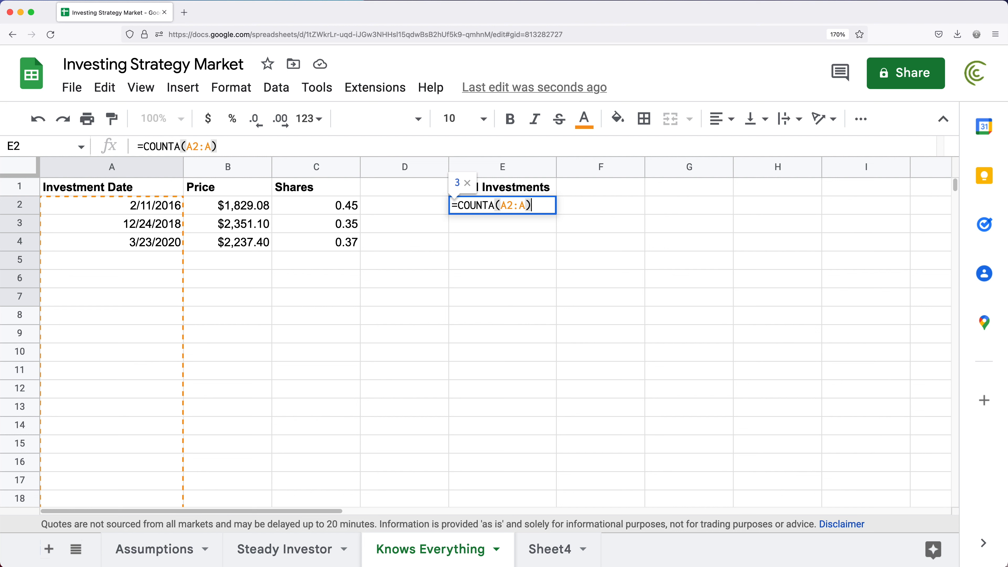
{"action": "key", "text": "Return"}
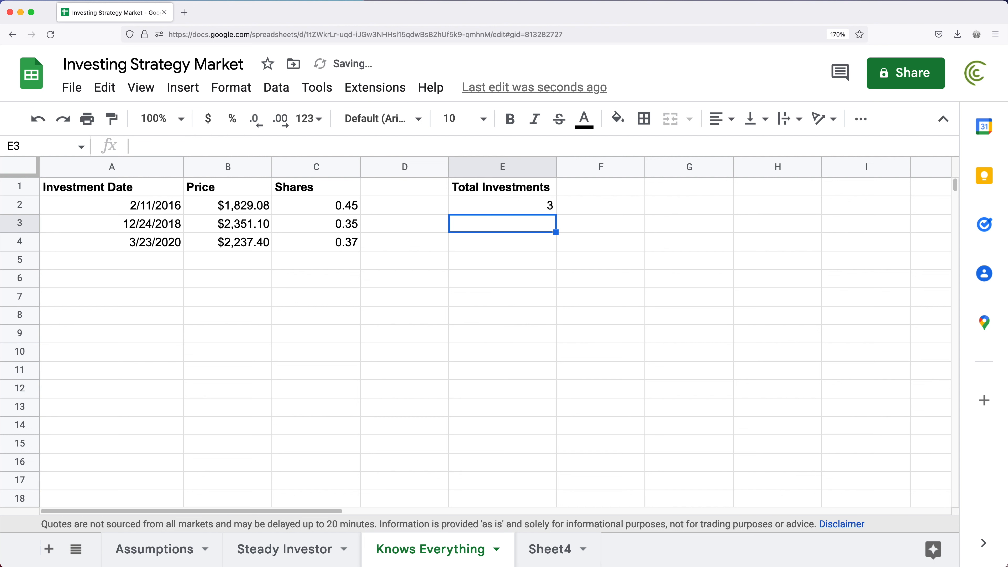
{"action": "left_click", "coordinate": [492, 203]}
{"action": "left_click_drag", "start_coordinate": [132, 259], "coordinate": [331, 279]}
{"action": "left_click_drag", "start_coordinate": [293, 287], "coordinate": [272, 289]}
{"action": "left_click", "coordinate": [517, 211]}
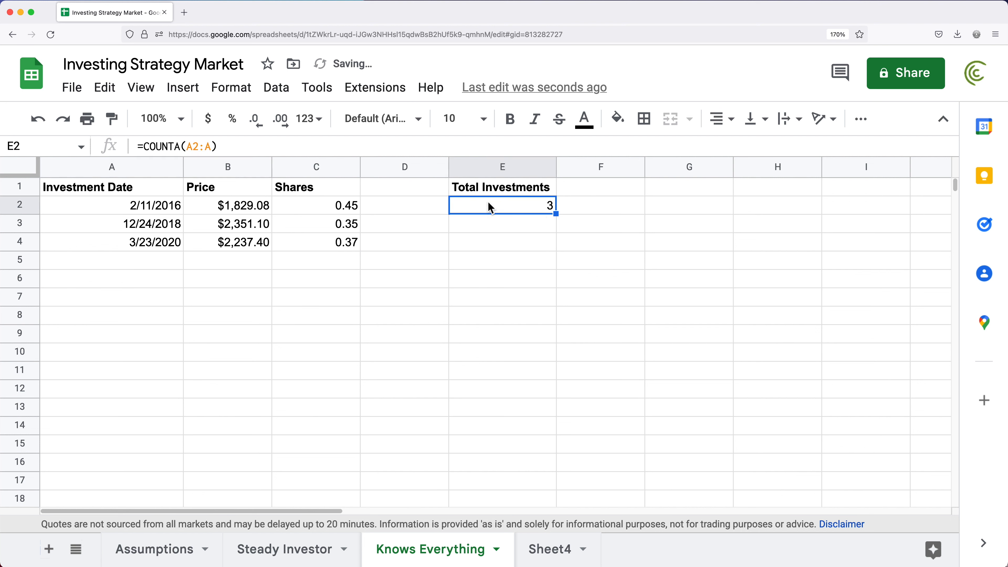
Add the bold header "Total Per Investment" in F1 and widen column F to fit it
{"action": "left_click", "coordinate": [575, 190]}
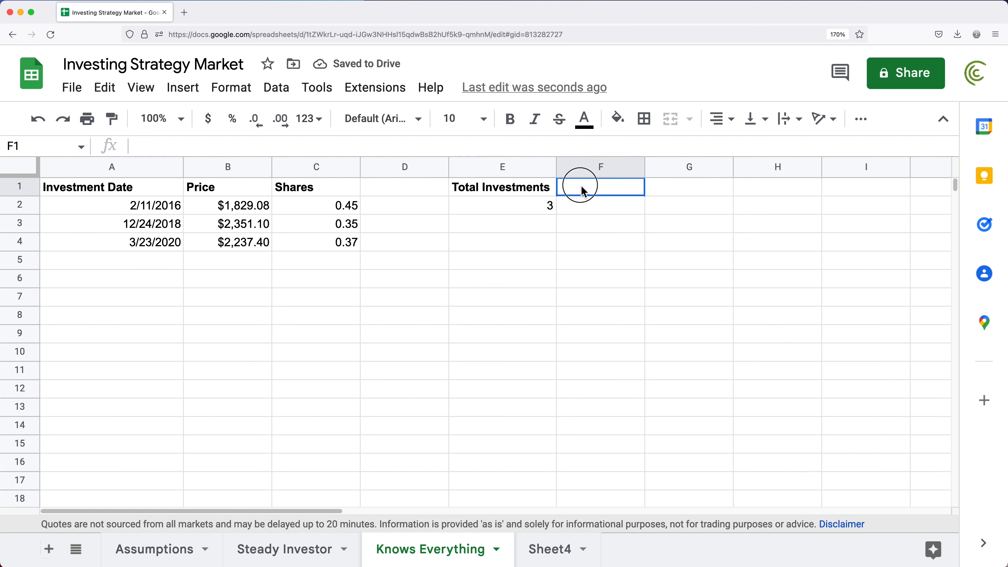
{"action": "type", "text": "Total"}
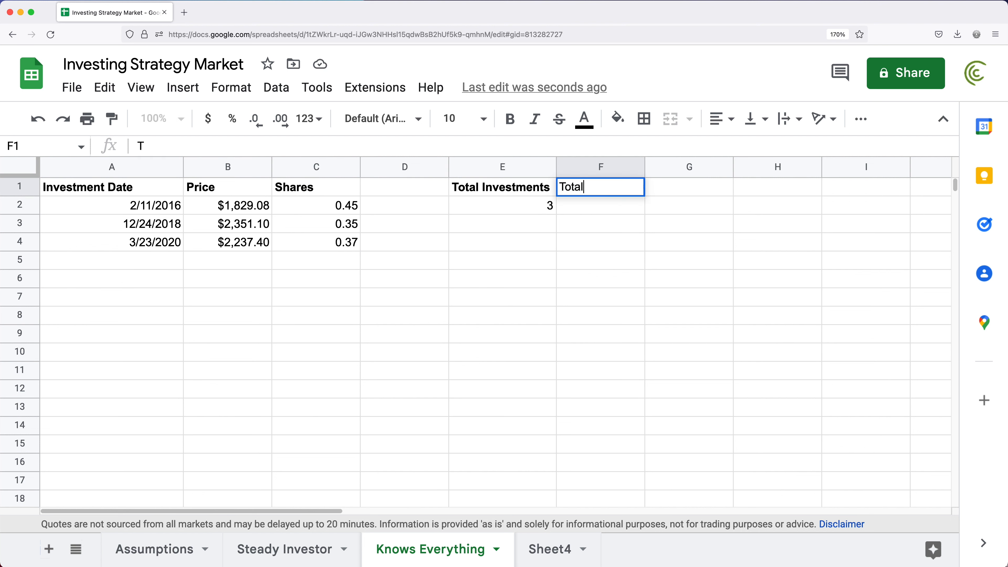
{"action": "type", "text": " Per investment"}
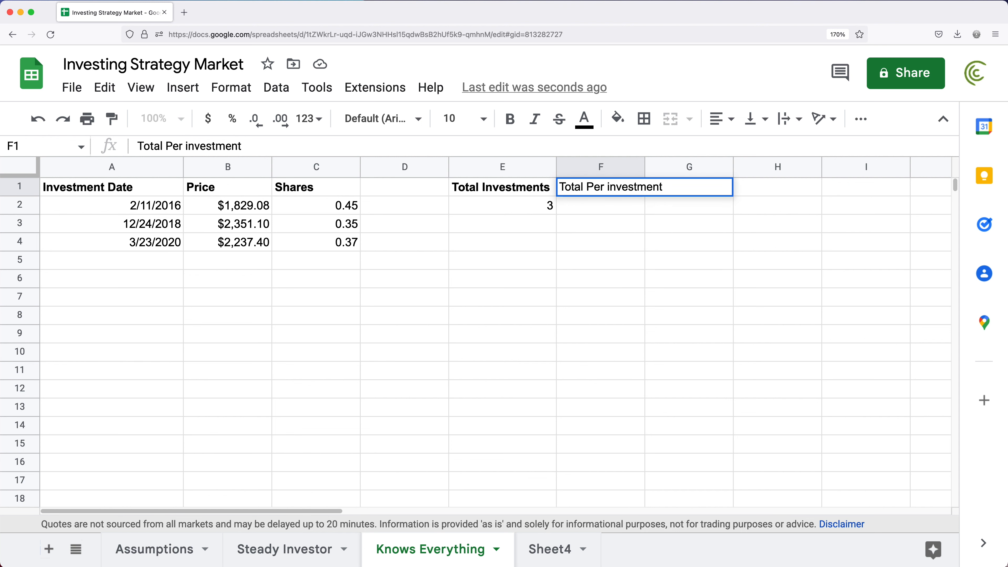
{"action": "key", "text": "Return"}
{"action": "left_click", "coordinate": [622, 185]}
{"action": "key", "text": "ctrl+b"}
{"action": "double_click", "coordinate": [618, 188]}
{"action": "key", "text": "BackSpace"}
{"action": "type", "text": "I"}
{"action": "key", "text": "Return"}
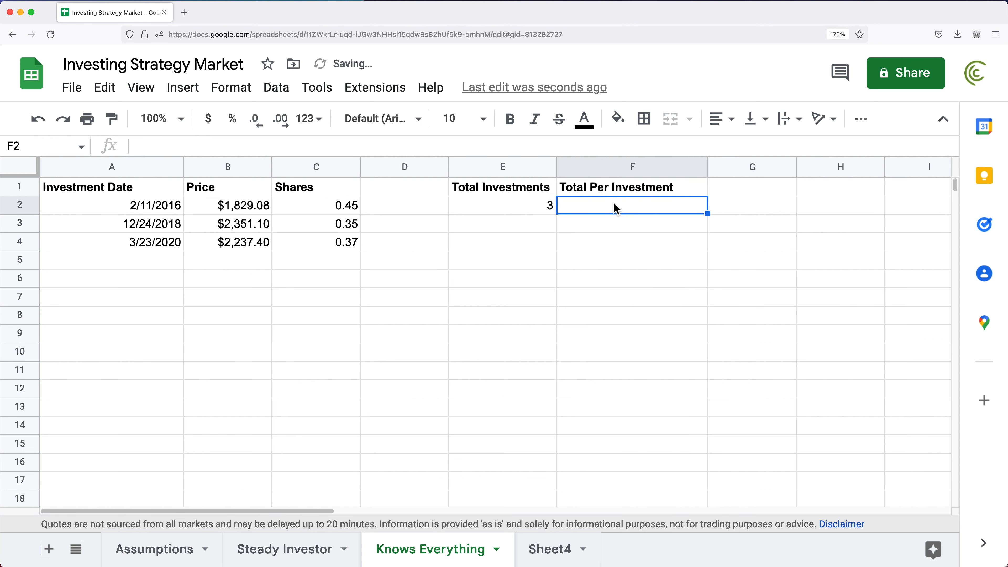
In F2 on Knows Everything, divide the investment value in Assumptions!B1 by the number of investments
{"action": "type", "text": "="}
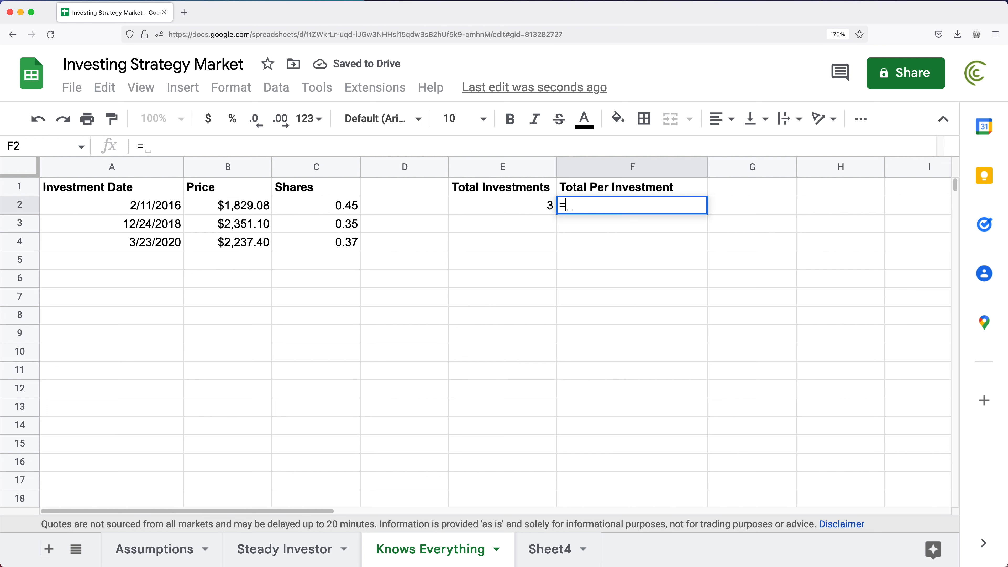
{"action": "left_click", "coordinate": [144, 552]}
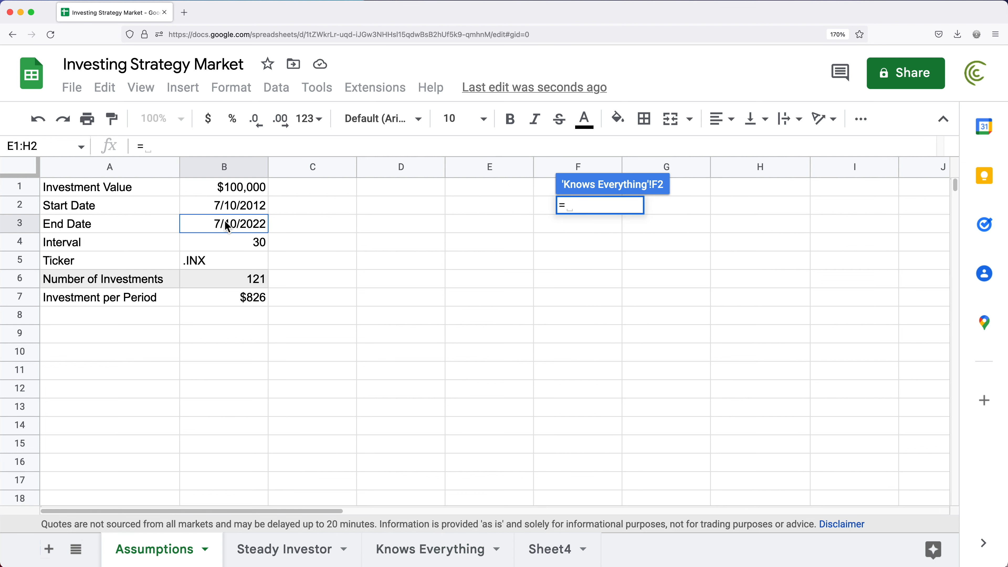
{"action": "left_click", "coordinate": [237, 188]}
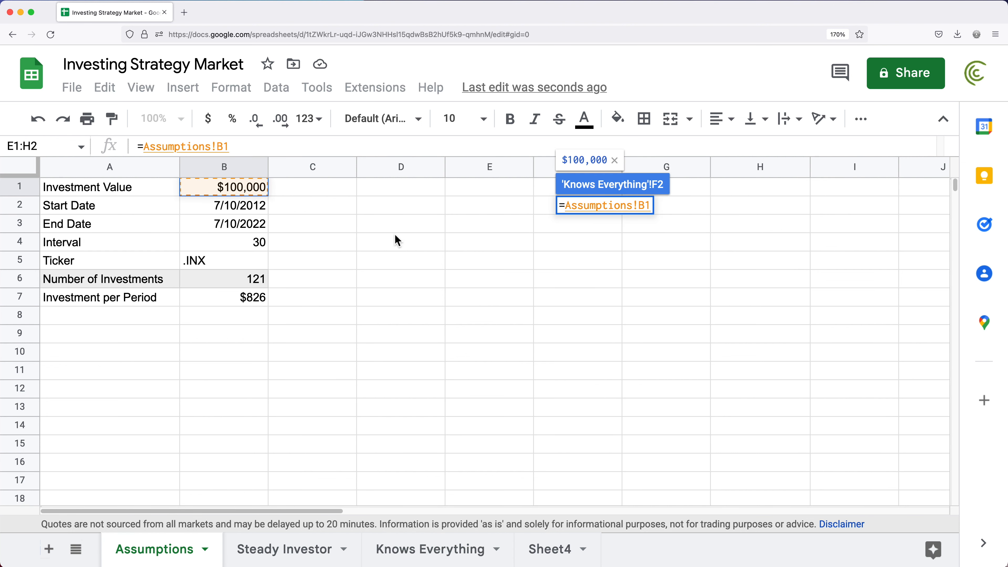
{"action": "type", "text": "/"}
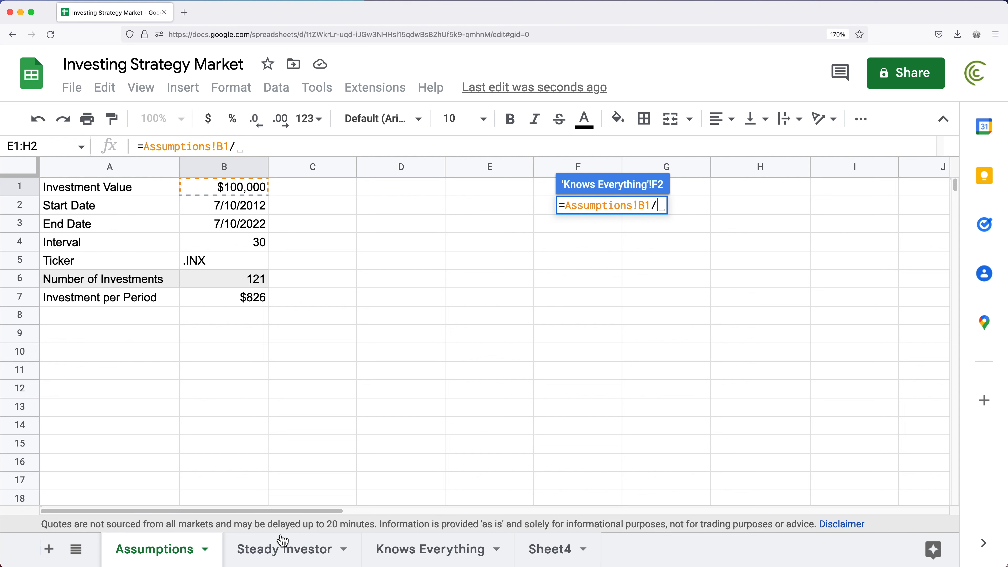
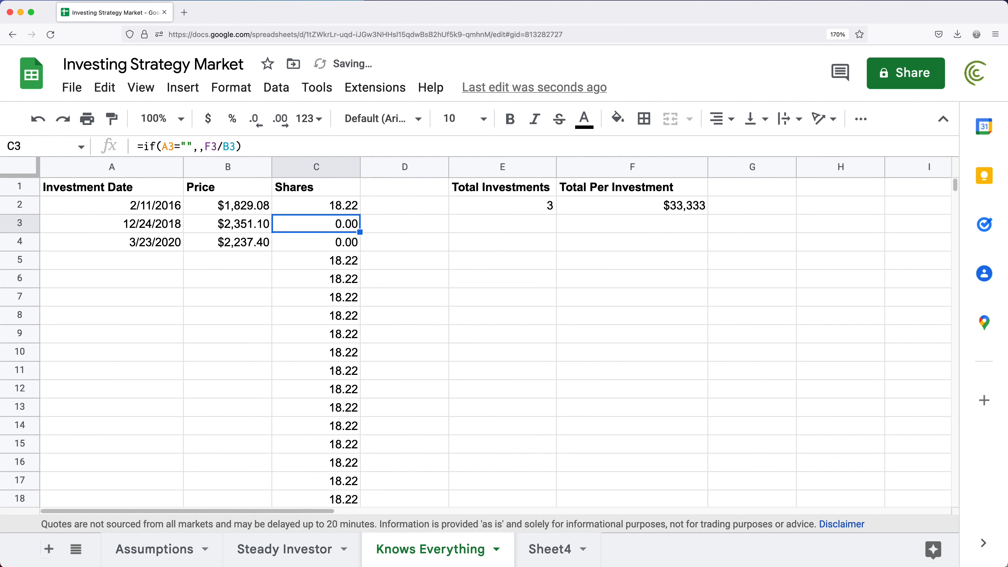
Fill the shares formula =if(A2="",,$F$2/B2) from C2 down to C1000
{"action": "left_click", "coordinate": [315, 210]}
{"action": "key", "text": "super+shift+Down"}
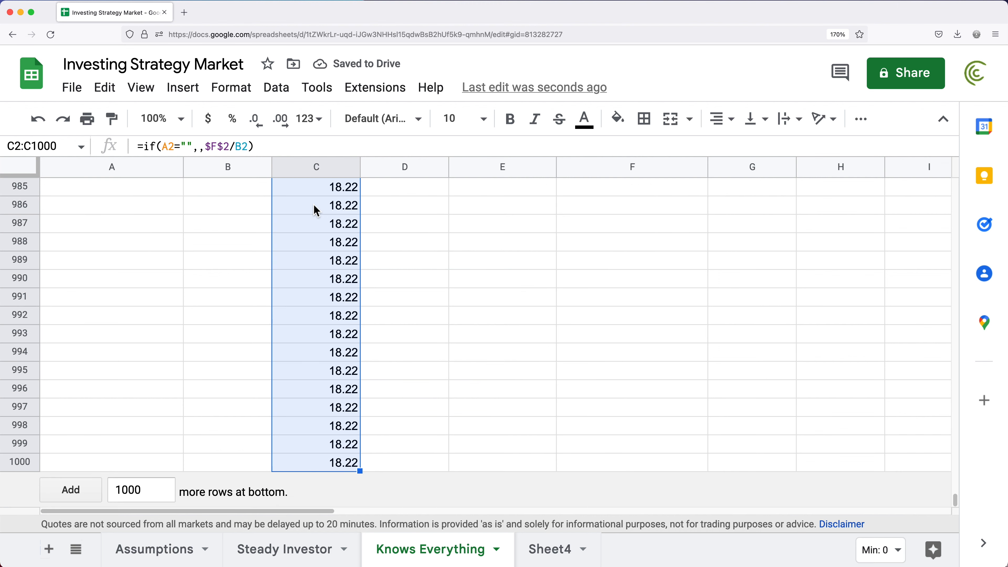
{"action": "key", "text": "super+d"}
{"action": "key", "text": "super+shift+Up"}
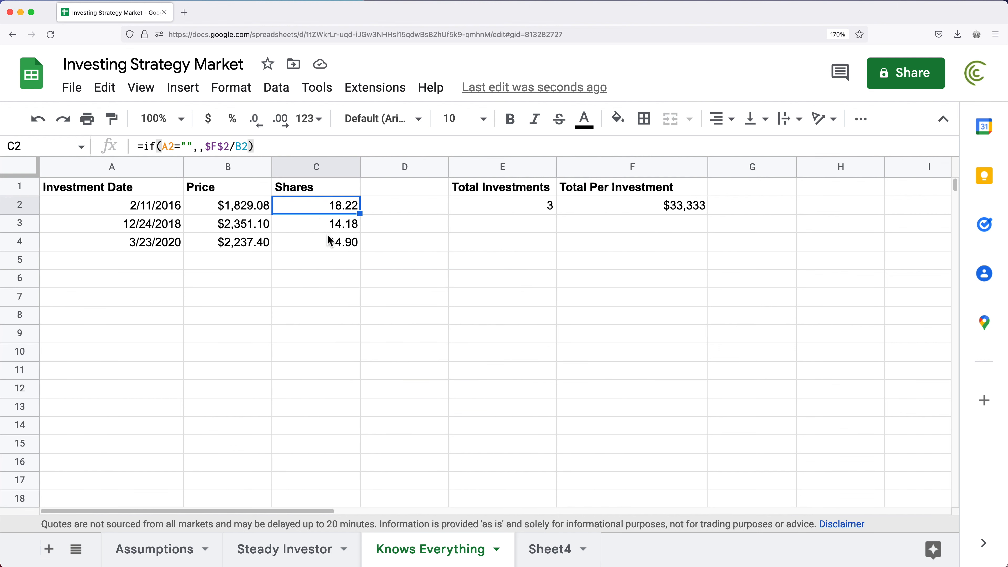
Fill the GOOGLEFINANCE price formula from B2 down to B1000, and check the price and shares columns
{"action": "left_click", "coordinate": [229, 204]}
{"action": "left_click", "coordinate": [227, 369]}
{"action": "left_click", "coordinate": [243, 202]}
{"action": "key", "text": "super+shift+Down"}
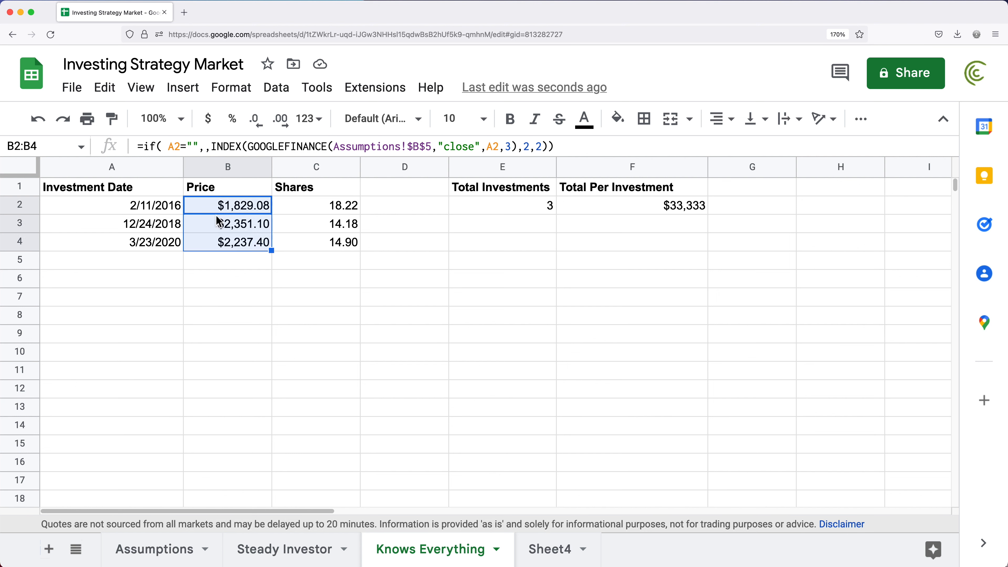
{"action": "key", "text": "super+shift+Down"}
{"action": "key", "text": "super+d"}
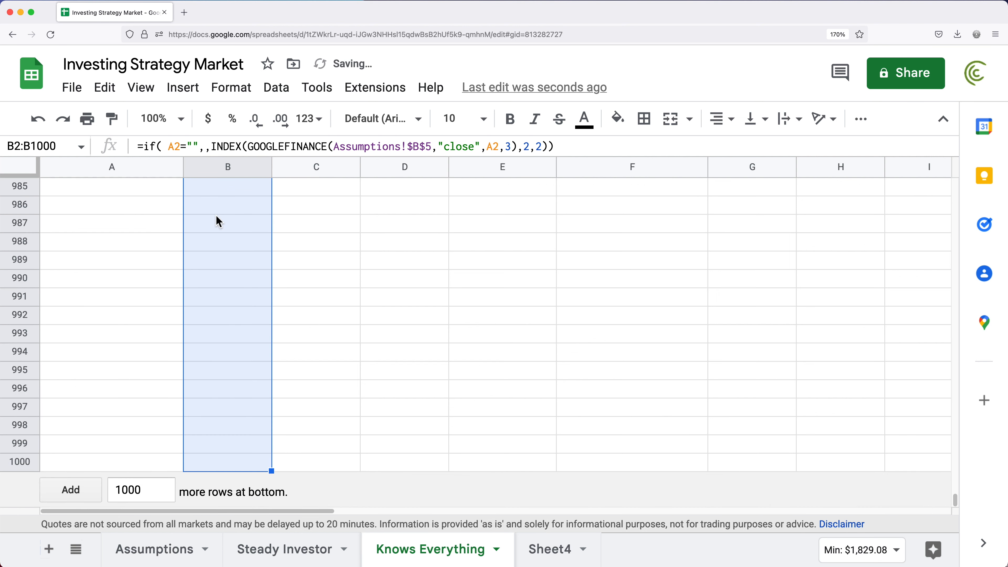
{"action": "key", "text": "super+Up"}
{"action": "key", "text": "super+Down"}
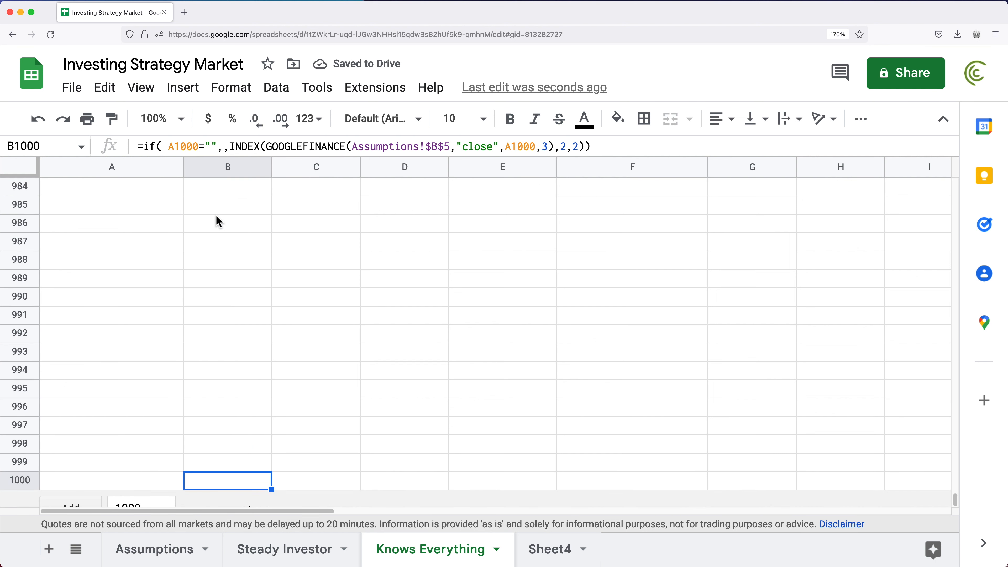
{"action": "key", "text": "super+Up"}
{"action": "key", "text": "Down"}
{"action": "left_click", "coordinate": [164, 213]}
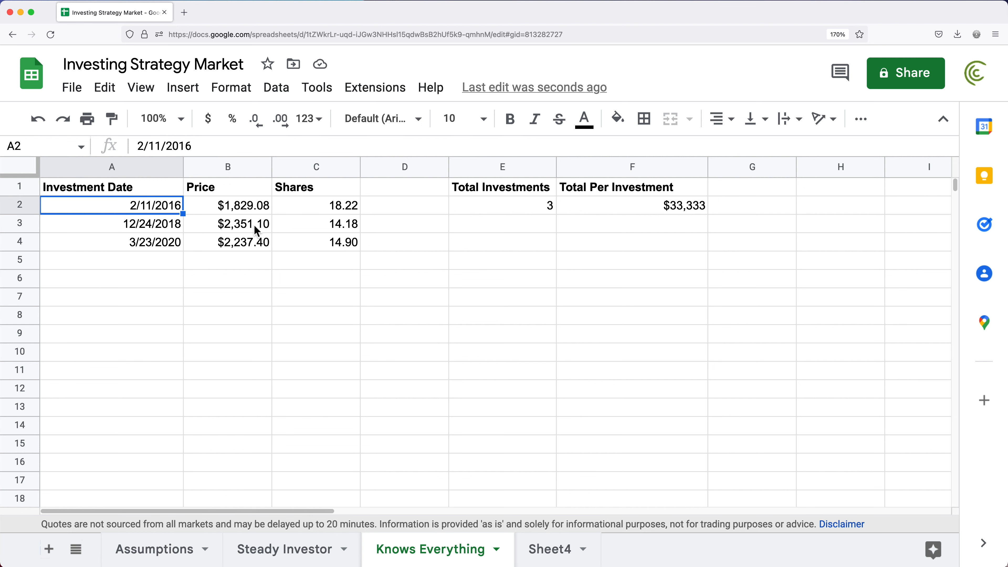
{"action": "left_click_drag", "start_coordinate": [342, 205], "coordinate": [344, 253]}
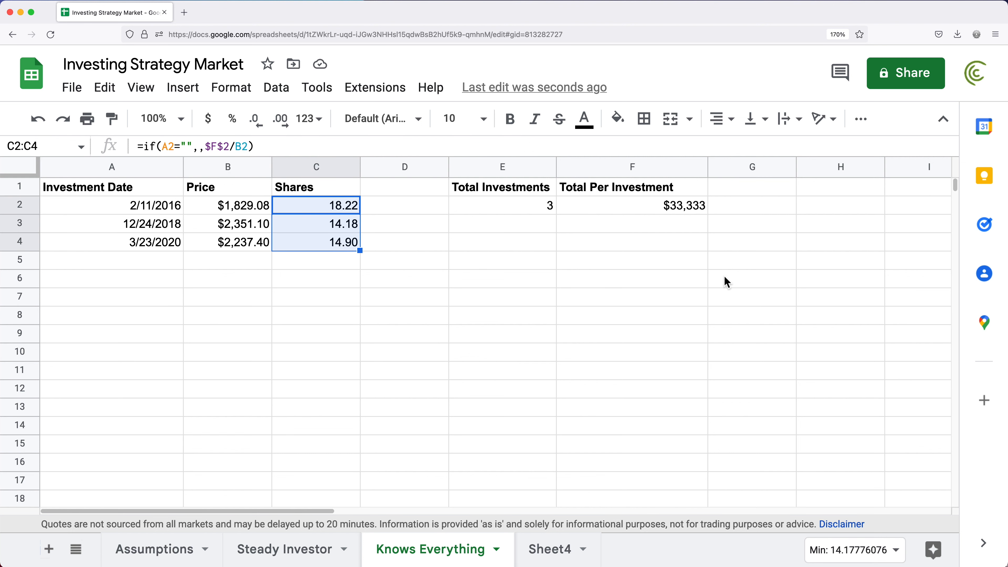
Copy the summary block F1:I2 from Steady Investor and paste it at G1 on Knows Everything
{"action": "left_click", "coordinate": [304, 559]}
{"action": "left_click_drag", "start_coordinate": [582, 195], "coordinate": [853, 216]}
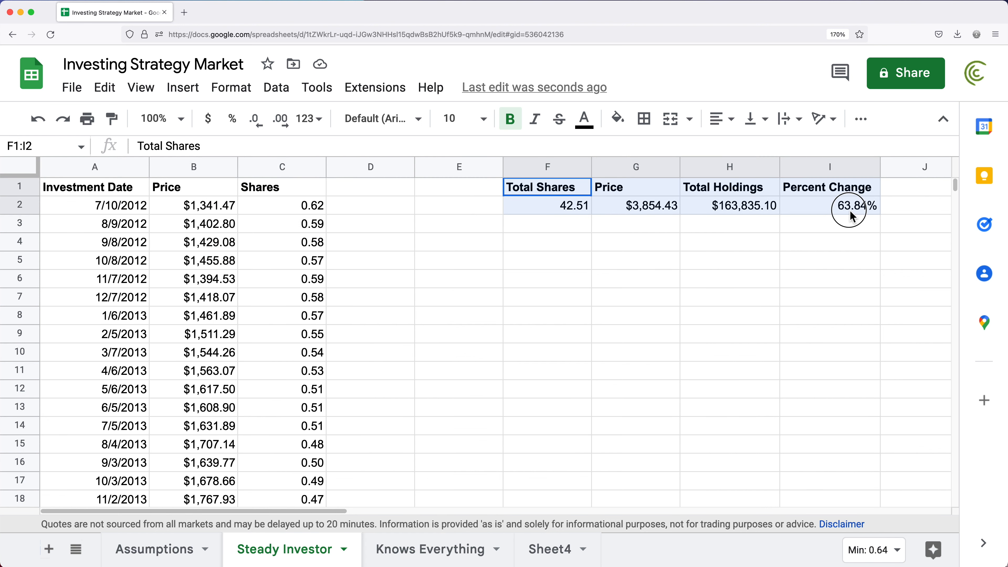
{"action": "key", "text": "super+c"}
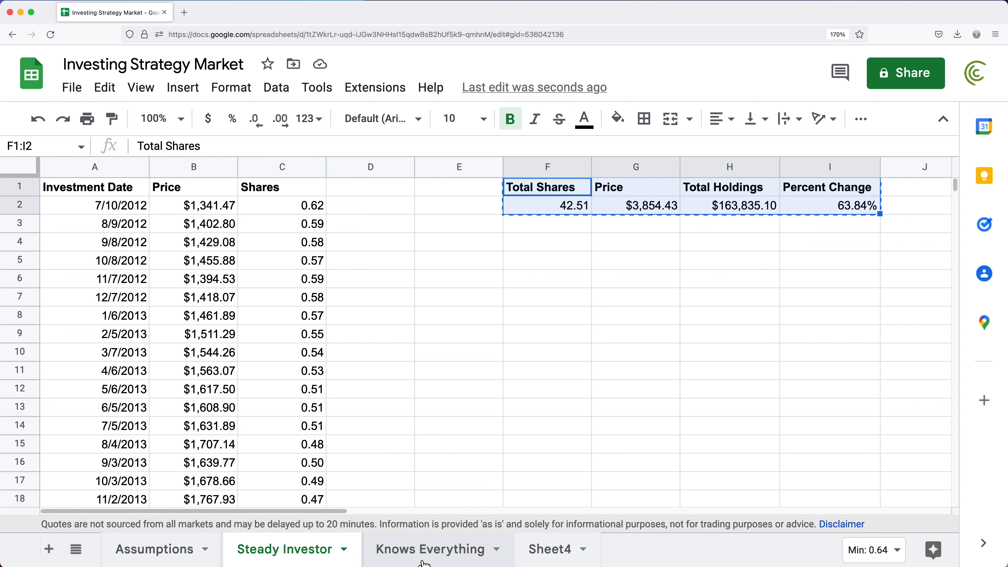
{"action": "left_click", "coordinate": [424, 561]}
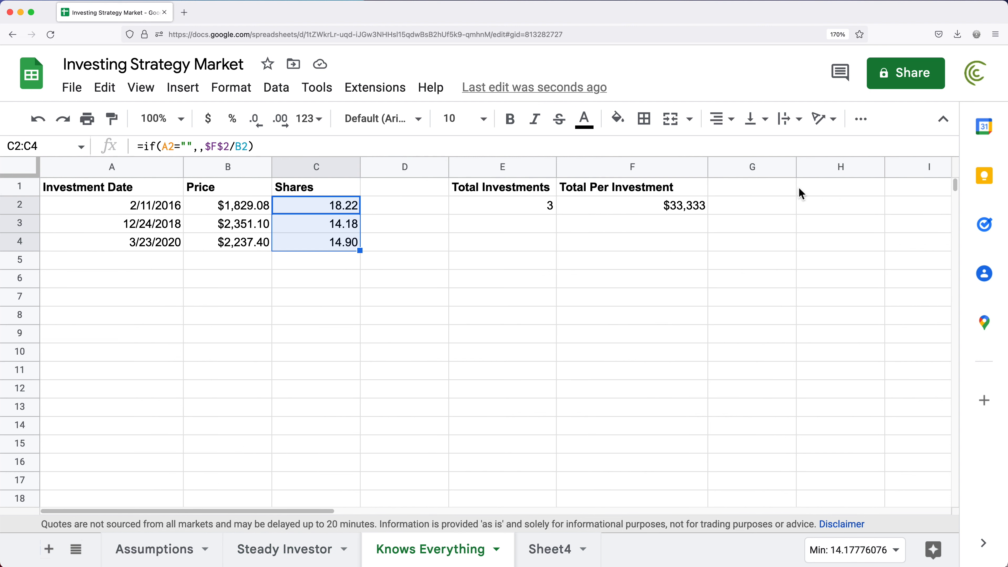
{"action": "left_click", "coordinate": [714, 190]}
{"action": "key", "text": "super+v"}
Change the Total Shares formula in G2 to =SUM(C2:C)
{"action": "double_click", "coordinate": [766, 205]}
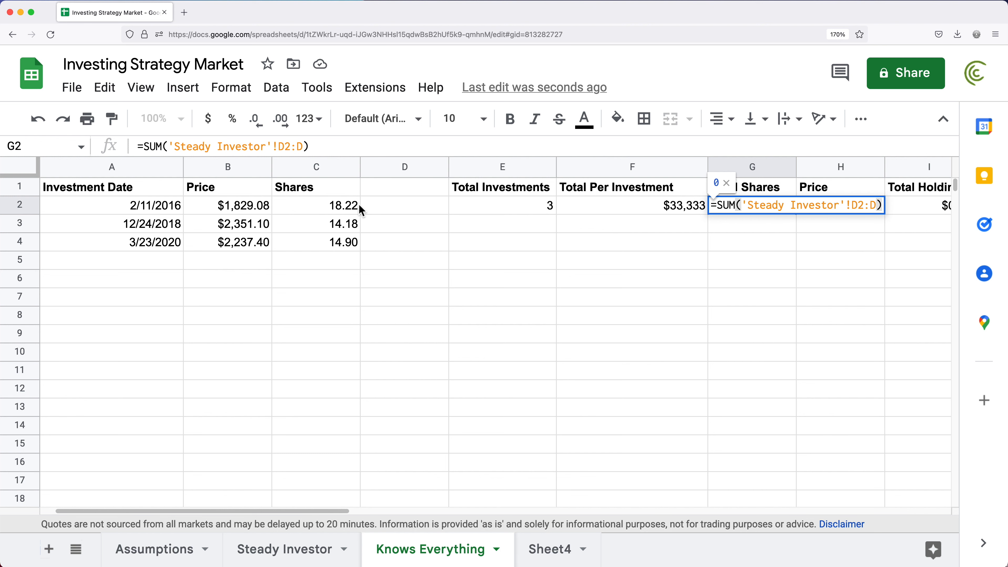
{"action": "left_click_drag", "start_coordinate": [745, 206], "coordinate": [908, 210]}
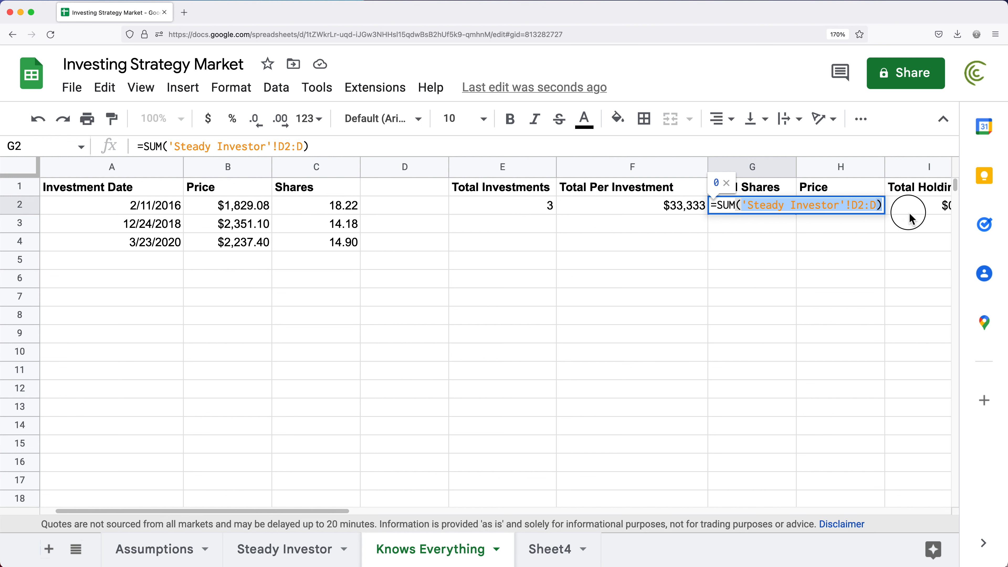
{"action": "key", "text": "BackSpace"}
{"action": "left_click_drag", "start_coordinate": [327, 205], "coordinate": [321, 295]}
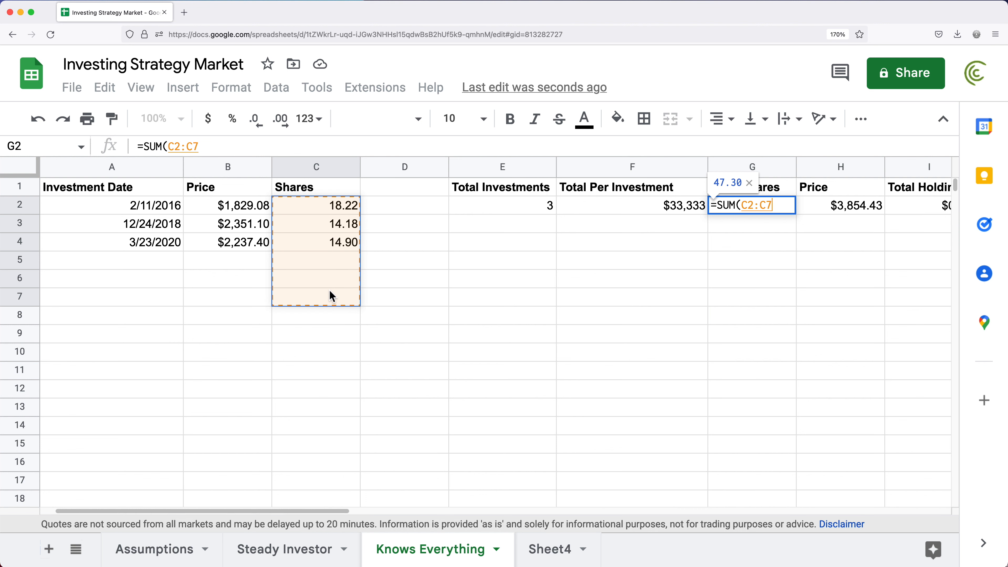
{"action": "key", "text": "BackSpace"}
{"action": "type", "text": ")"}
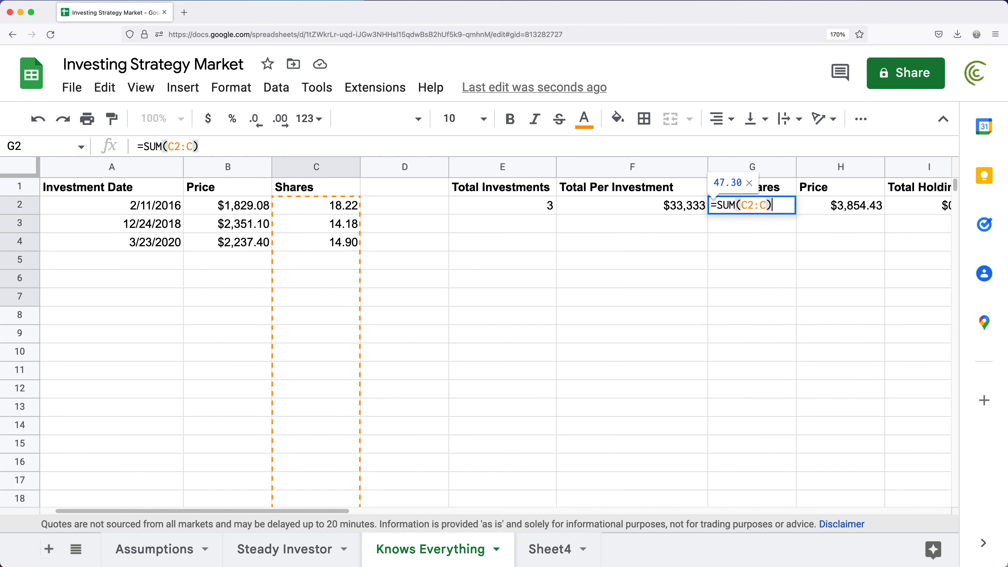
{"action": "key", "text": "Return"}
{"action": "left_click", "coordinate": [769, 205]}
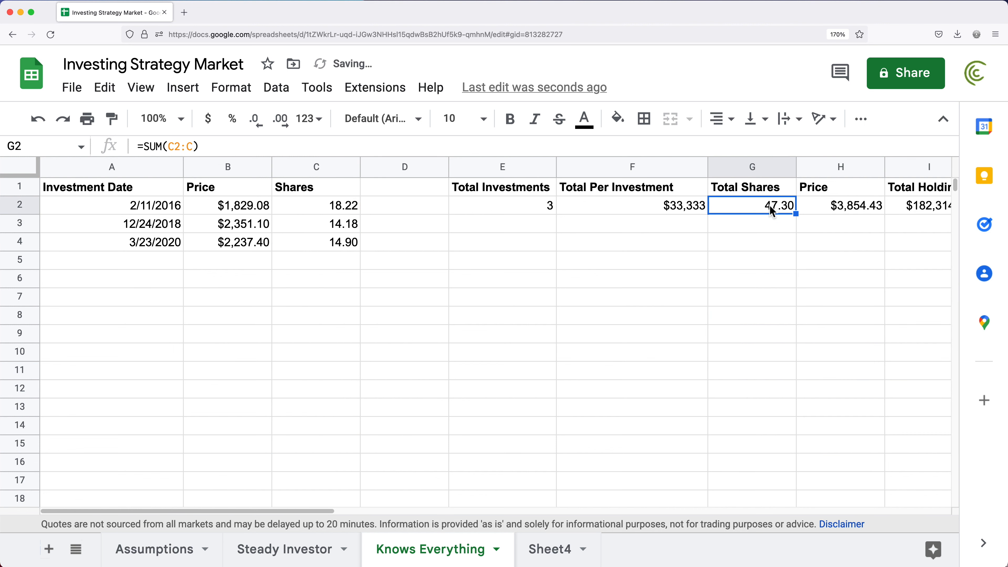
Check the pasted formulas in H2, I2 and J2, and widen column J to fit its "Percent Change" header
{"action": "left_click", "coordinate": [829, 205]}
{"action": "double_click", "coordinate": [829, 206]}
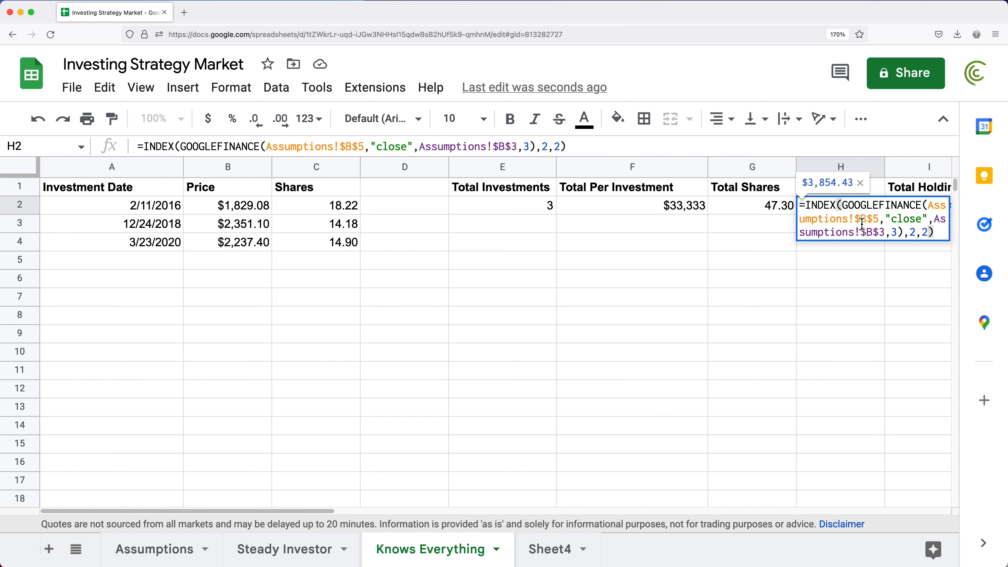
{"action": "key", "text": "Escape"}
{"action": "double_click", "coordinate": [913, 211]}
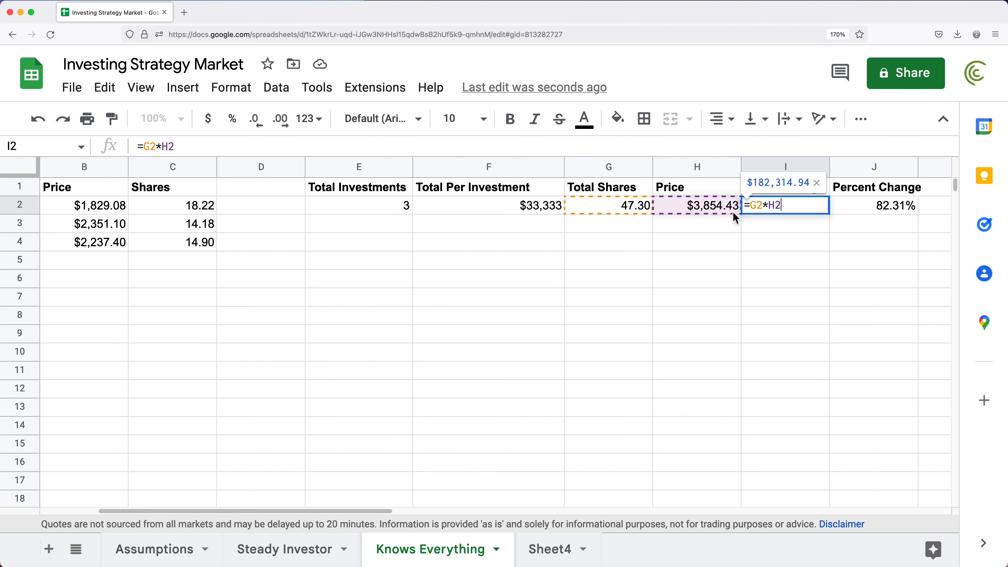
{"action": "key", "text": "Return"}
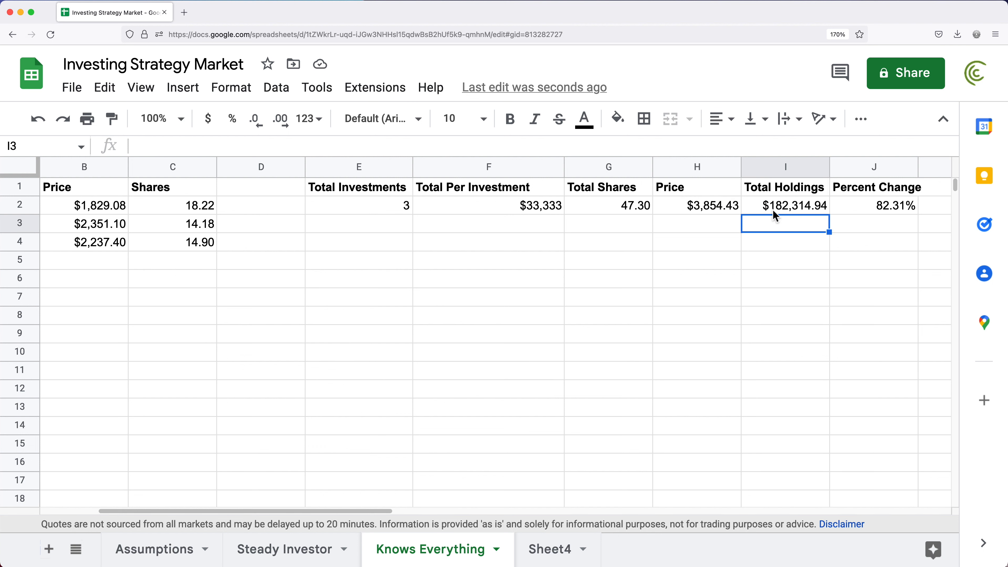
{"action": "double_click", "coordinate": [860, 207]}
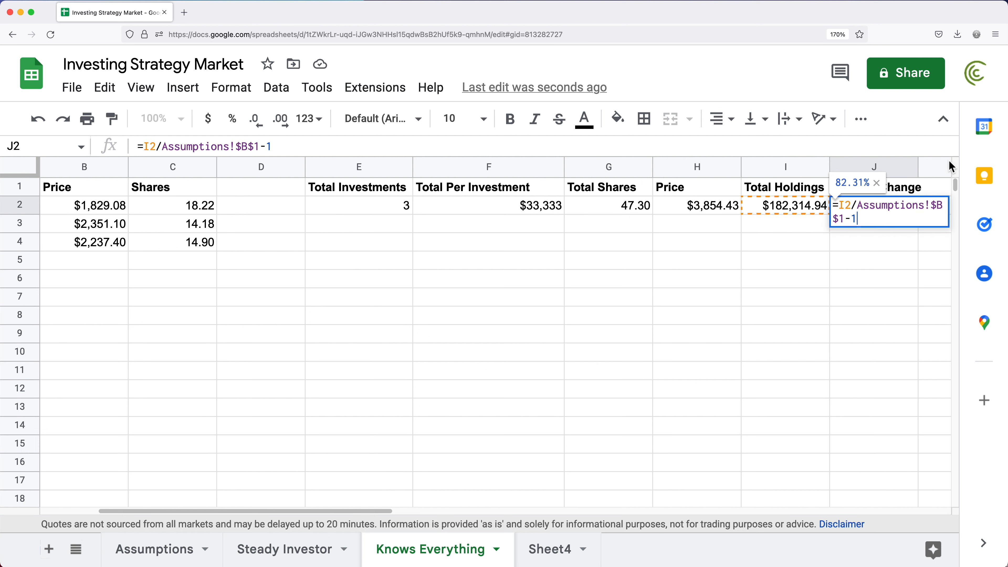
{"action": "left_click_drag", "start_coordinate": [922, 165], "coordinate": [930, 165]}
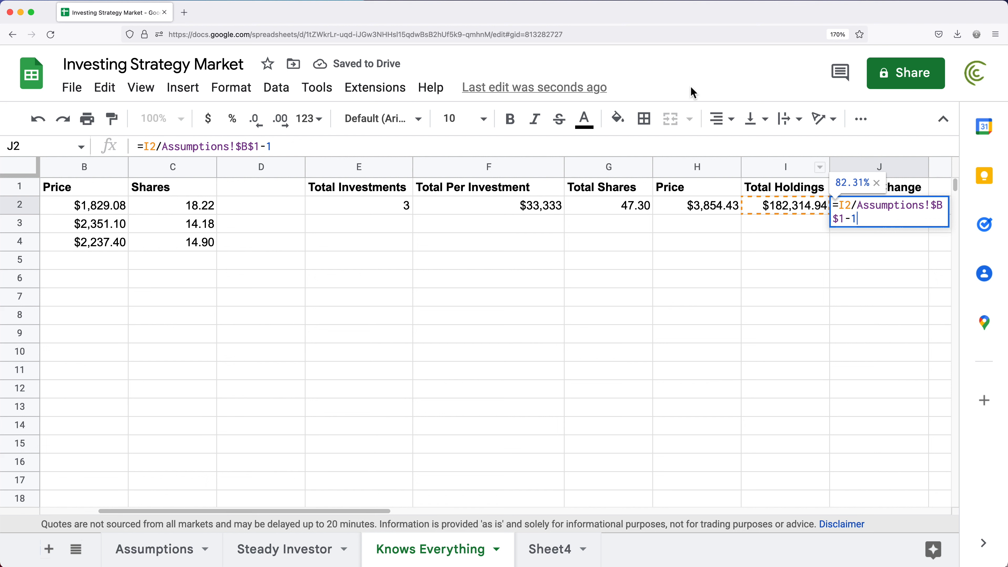
{"action": "key", "text": "Return"}
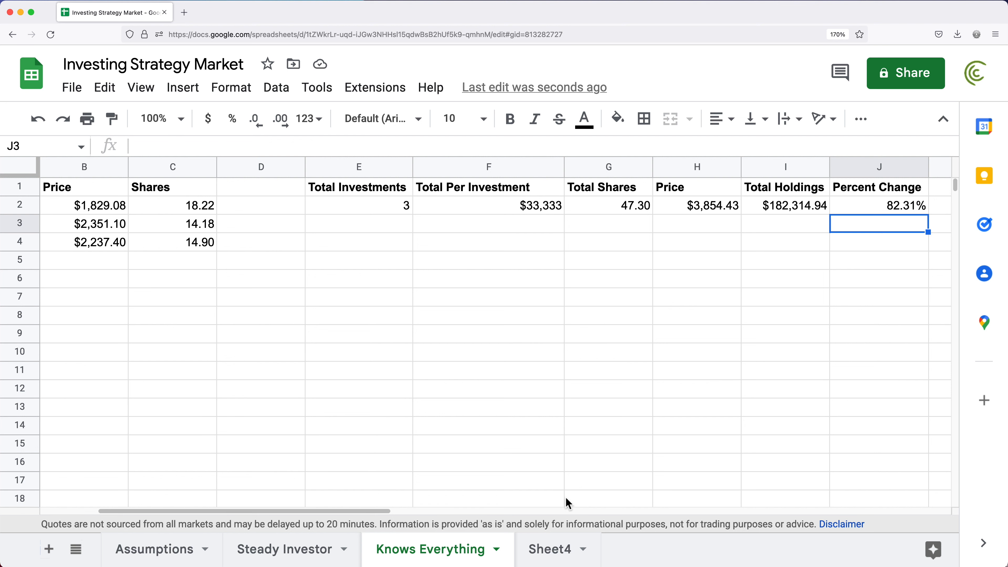
Compare the Total Holdings results on the Knows Everything and Steady Investor sheets
{"action": "left_click_drag", "start_coordinate": [375, 515], "coordinate": [315, 513]}
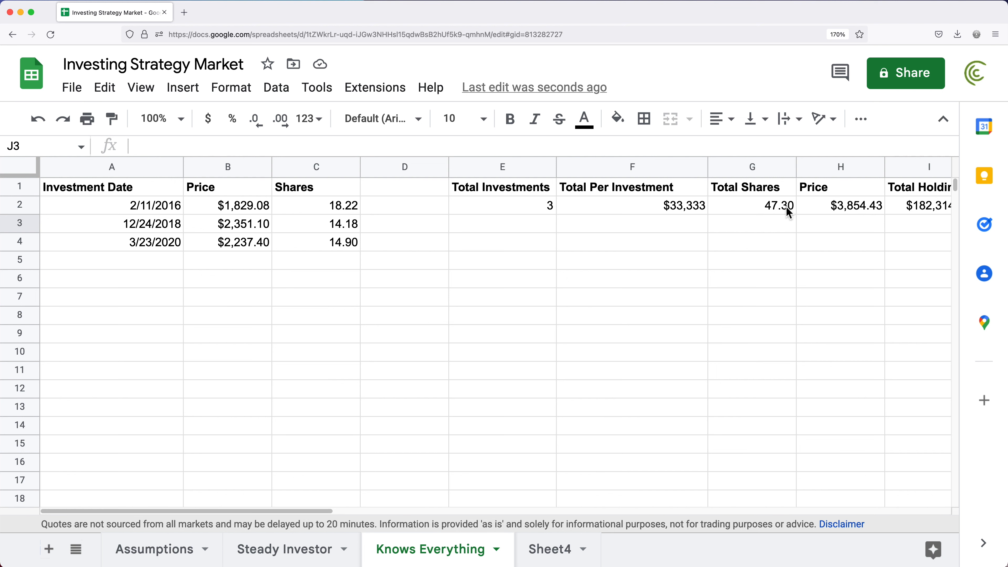
{"action": "left_click", "coordinate": [148, 190]}
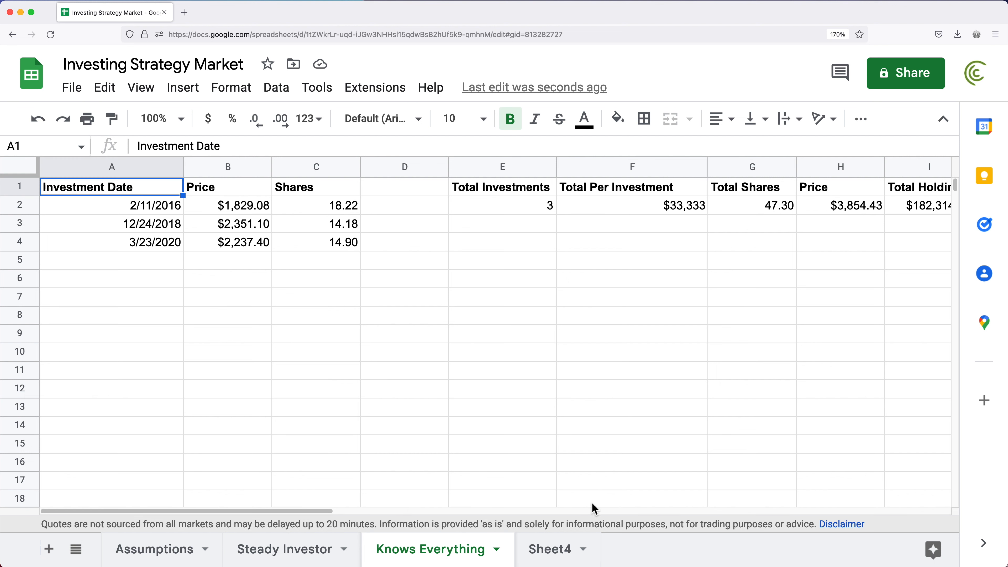
{"action": "left_click_drag", "start_coordinate": [316, 515], "coordinate": [412, 515]}
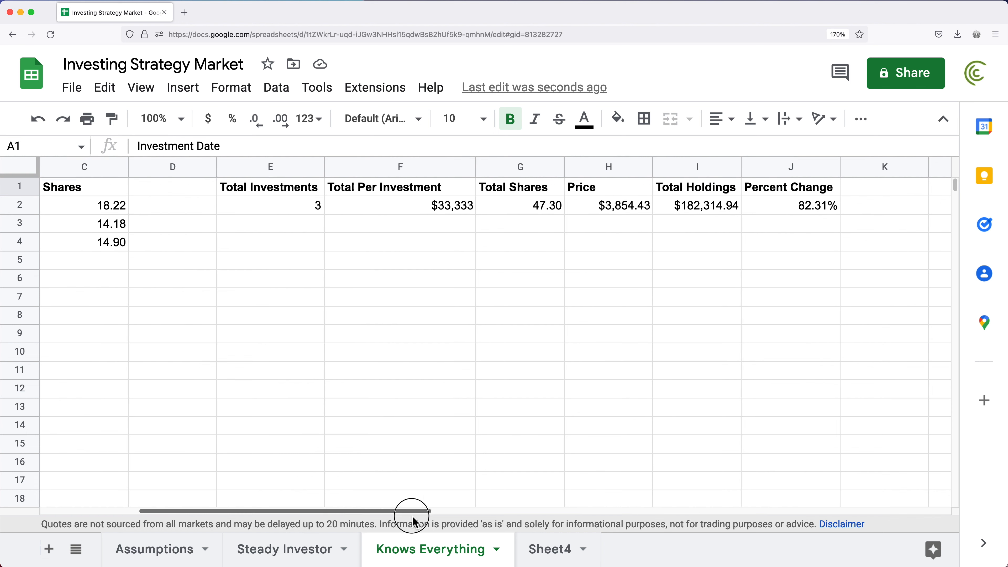
{"action": "left_click", "coordinate": [719, 219]}
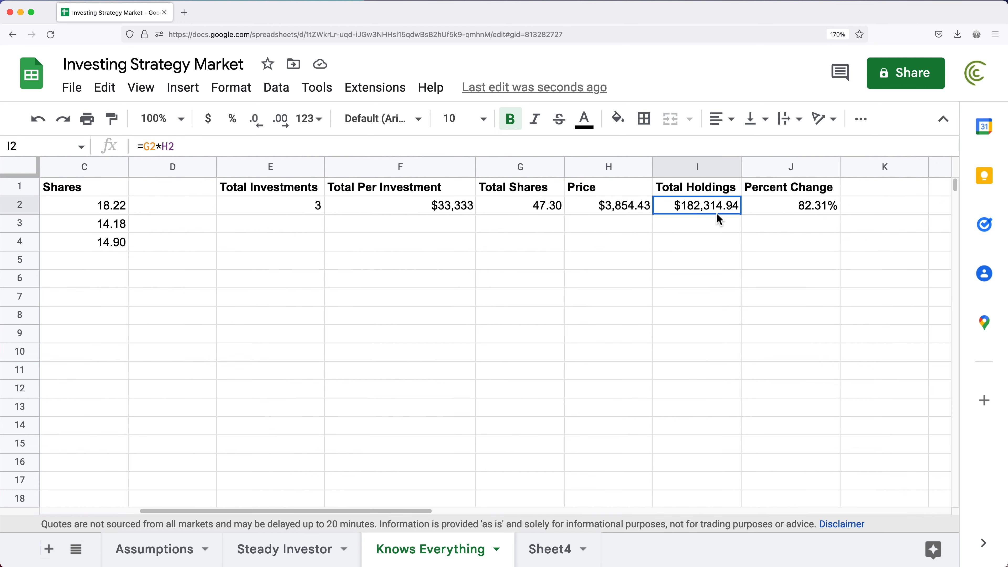
{"action": "left_click", "coordinate": [305, 557]}
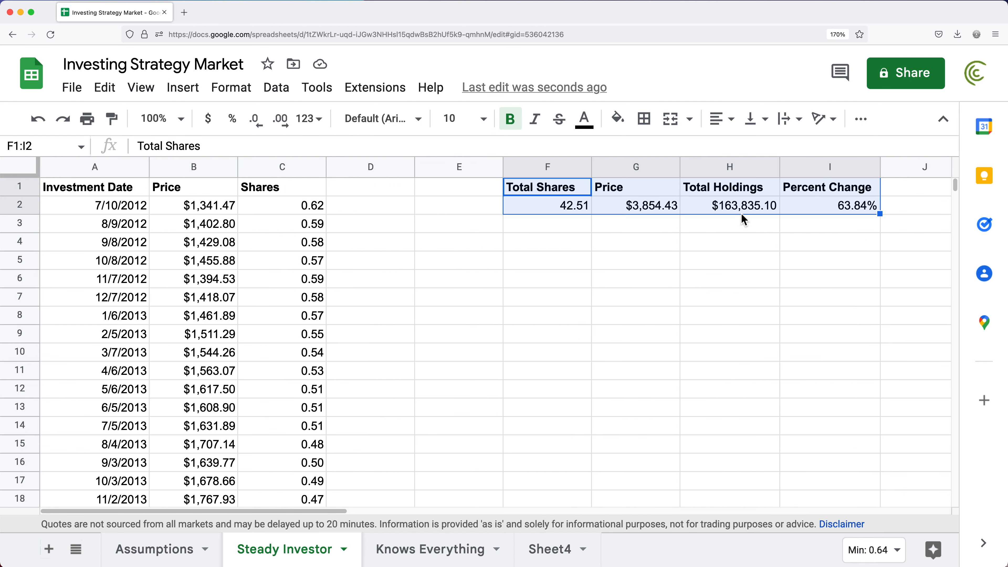
{"action": "left_click", "coordinate": [755, 211]}
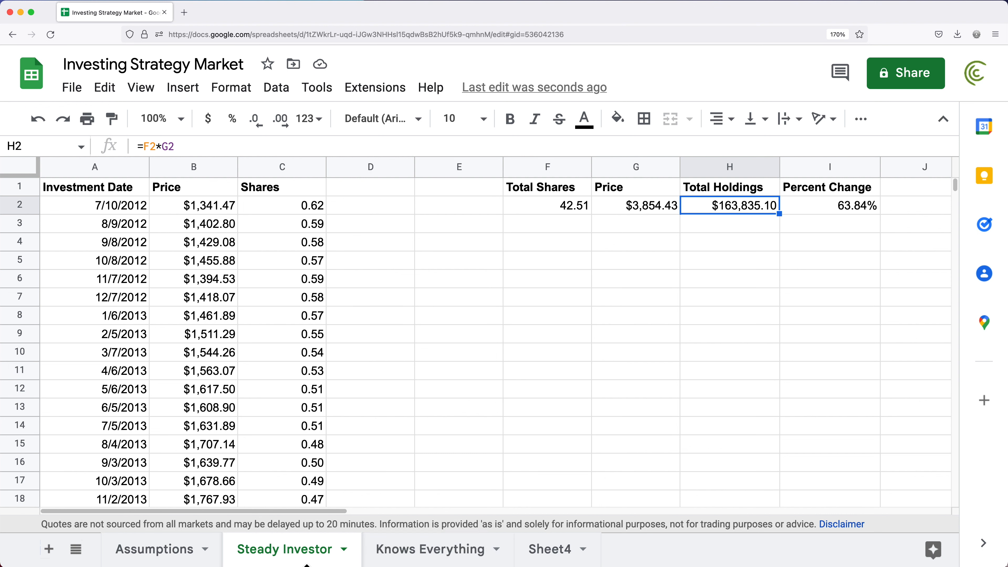
{"action": "left_click", "coordinate": [419, 562]}
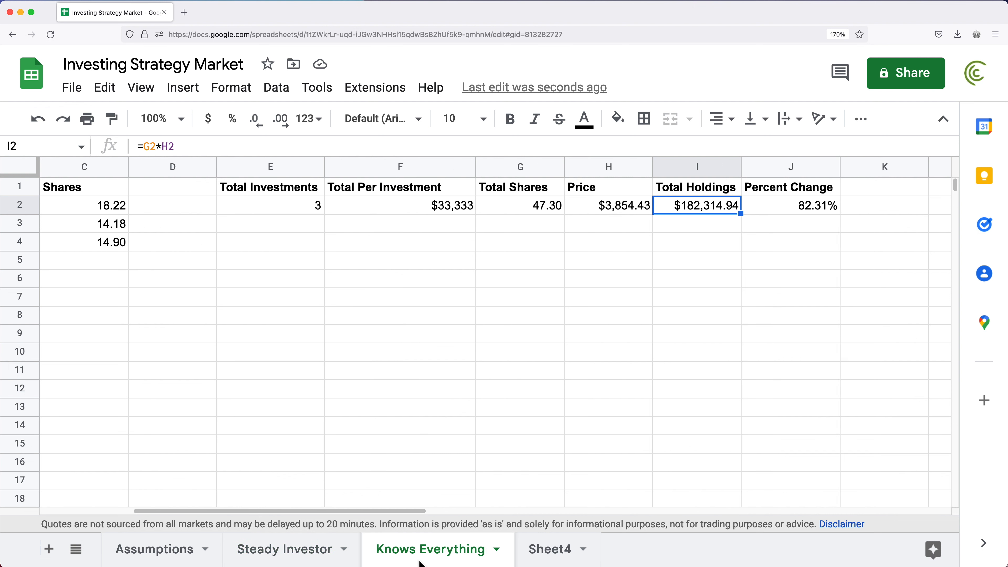
Rename Sheet4 as "Temp Chart" and shift its Close vs. Date chart away from the data columns
{"action": "double_click", "coordinate": [554, 556]}
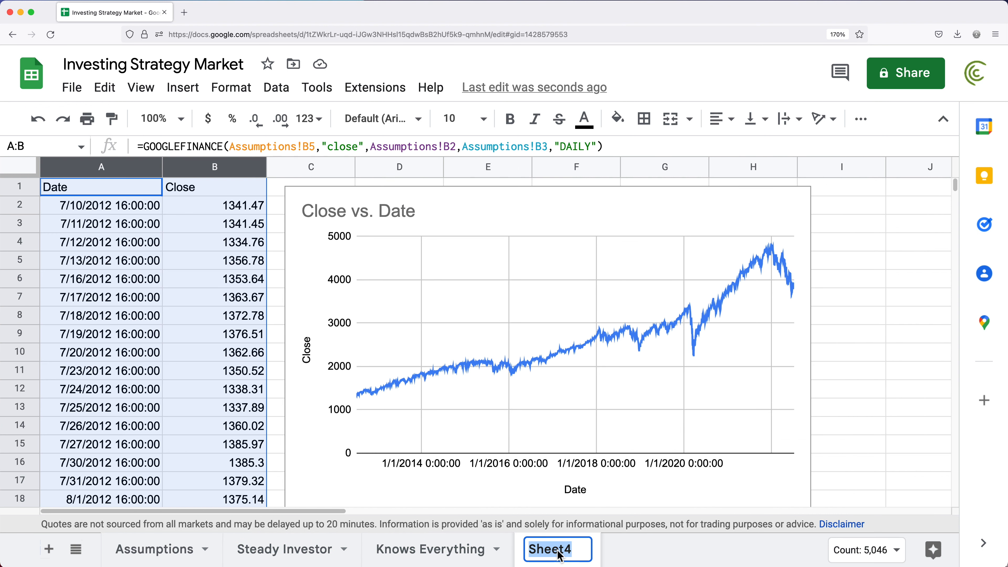
{"action": "type", "text": "Temp Cahrt"}
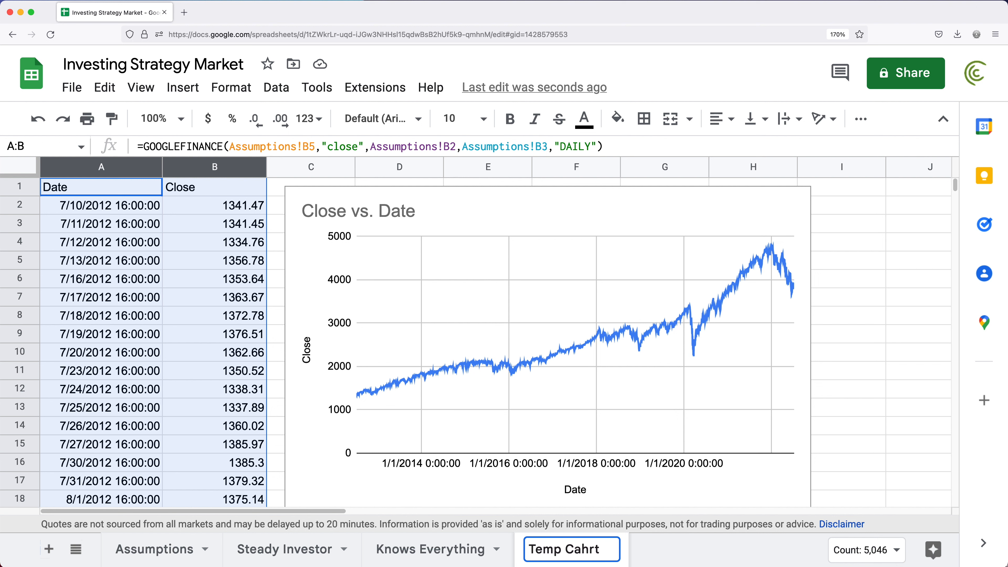
{"action": "key", "text": "BackSpace"}
{"action": "key", "text": "BackSpace"}
{"action": "key", "text": "BackSpace"}
{"action": "key", "text": "BackSpace"}
{"action": "type", "text": "hr"}
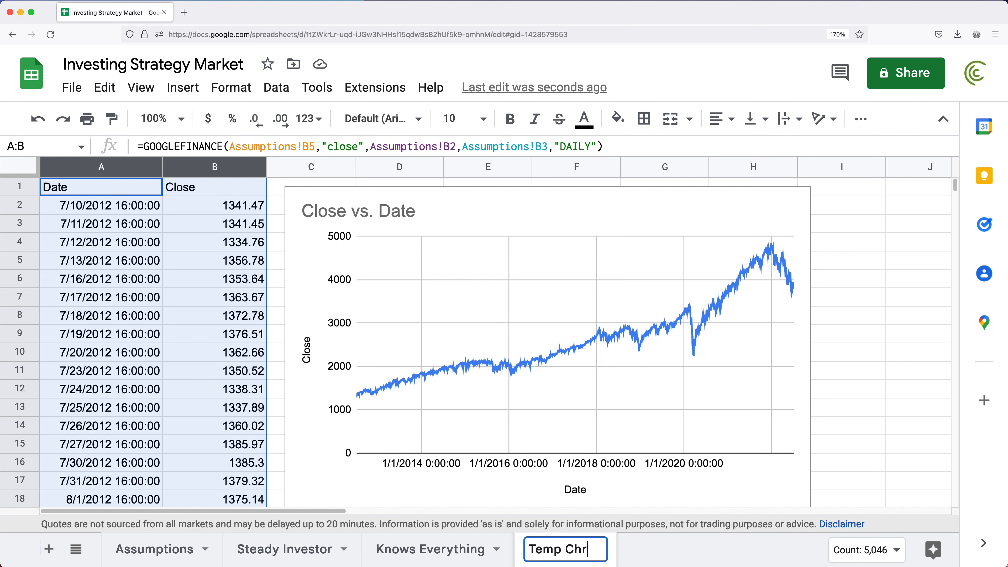
{"action": "key", "text": "BackSpace"}
{"action": "type", "text": "art"}
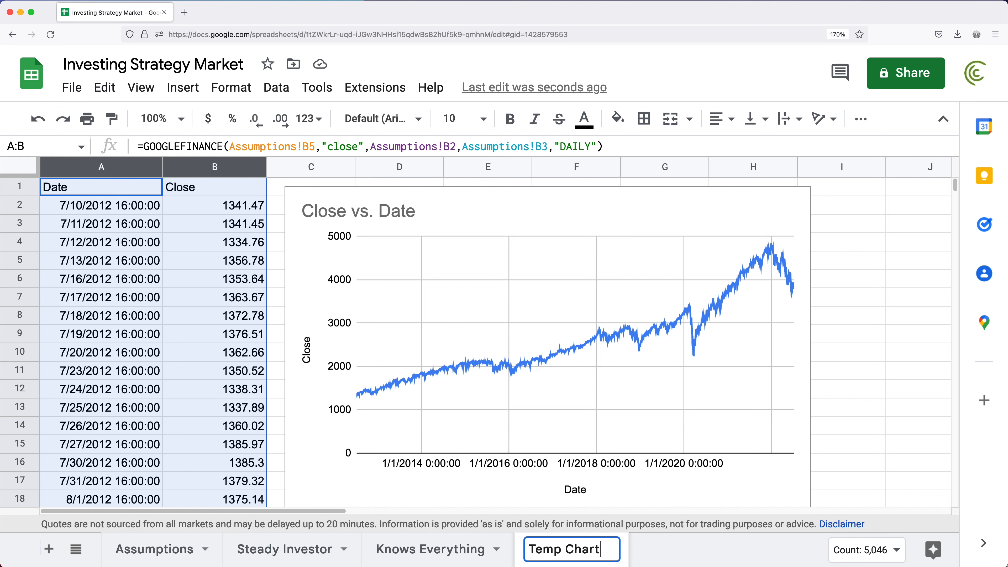
{"action": "key", "text": "Return"}
{"action": "left_click_drag", "start_coordinate": [491, 214], "coordinate": [559, 217]}
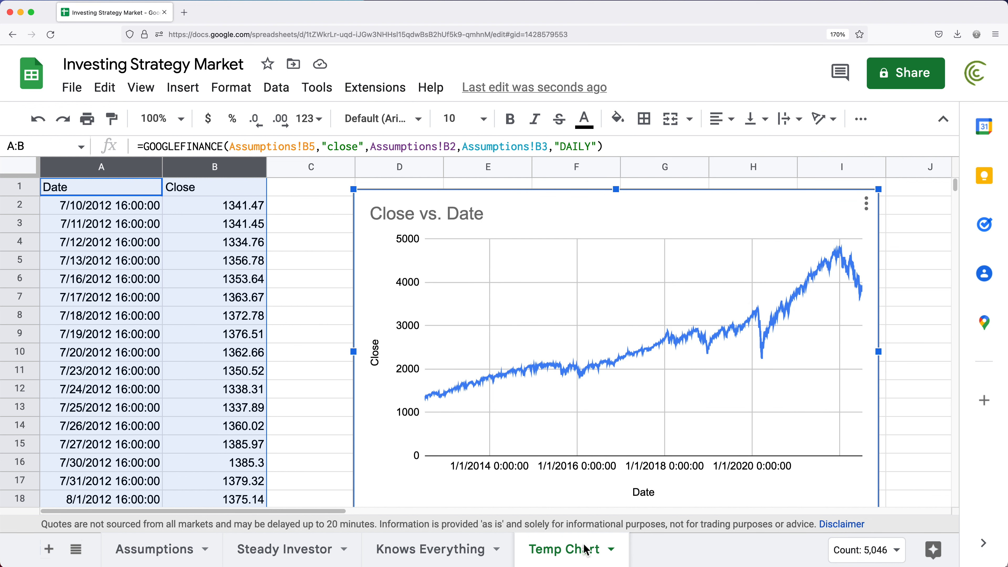
Review the Steady Investor and Knows Everything sheets, and duplicate the Knows Everything sheet
{"action": "left_click", "coordinate": [294, 564]}
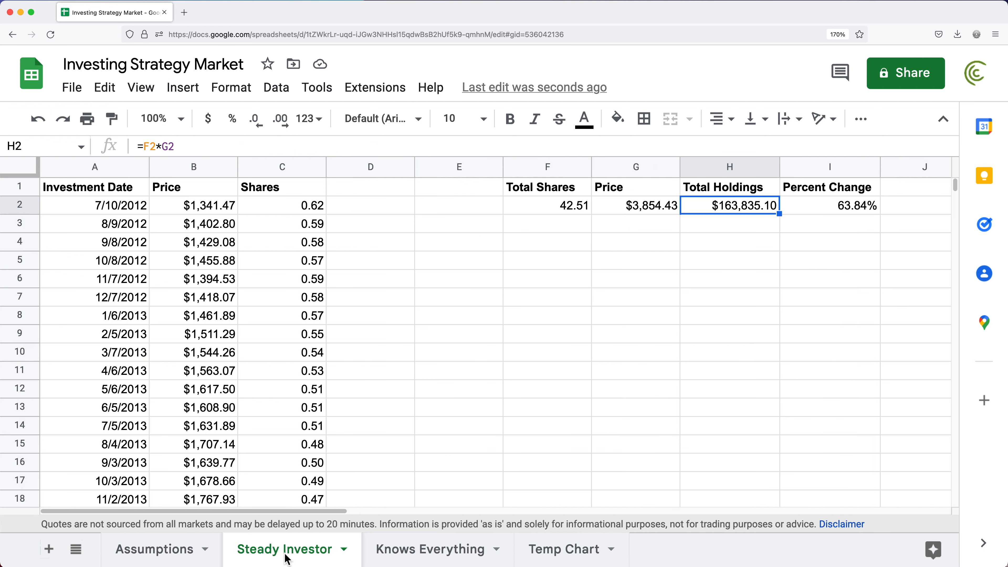
{"action": "left_click", "coordinate": [436, 558]}
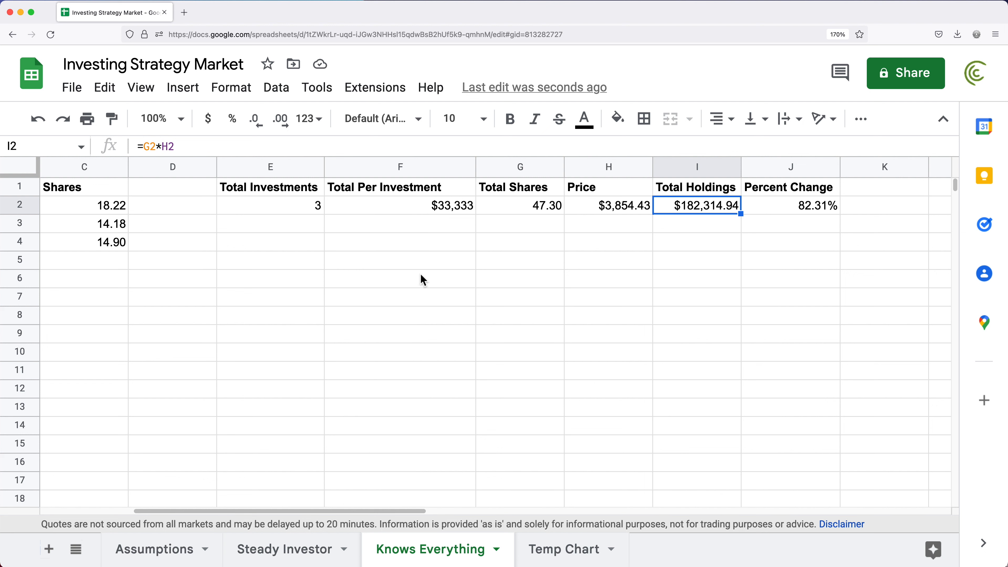
{"action": "left_click_drag", "start_coordinate": [396, 511], "coordinate": [240, 519]}
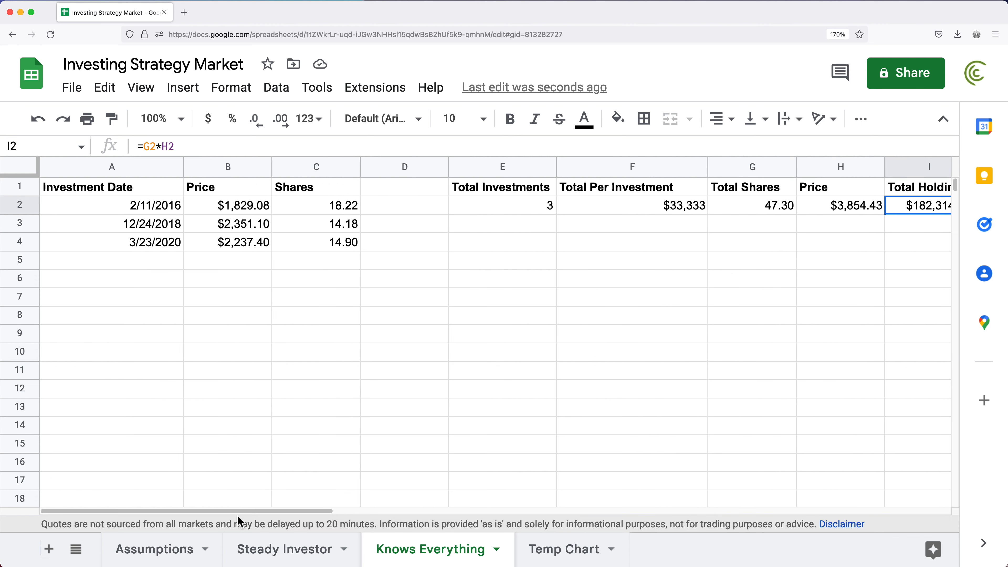
{"action": "left_click", "coordinate": [496, 549]}
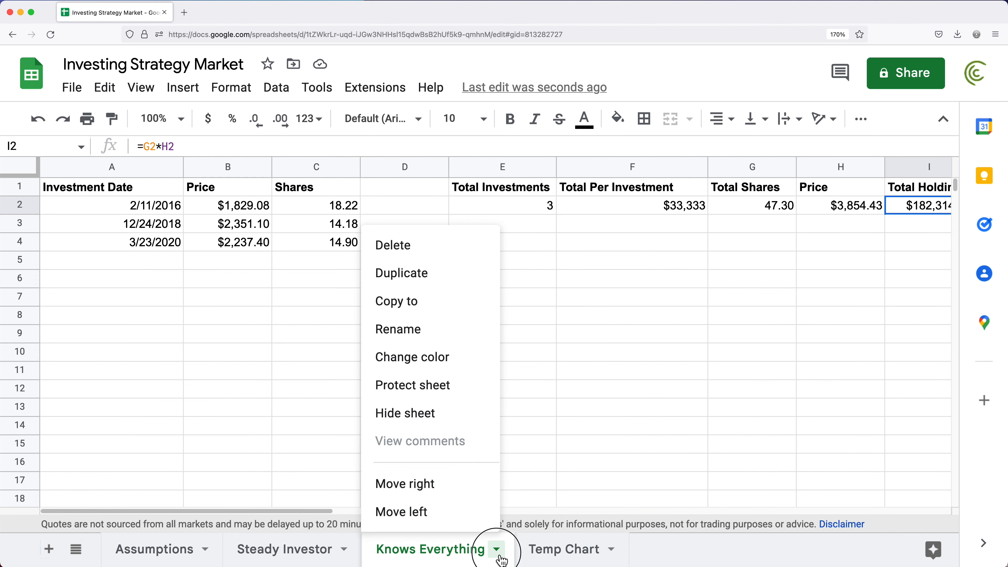
{"action": "left_click", "coordinate": [428, 281]}
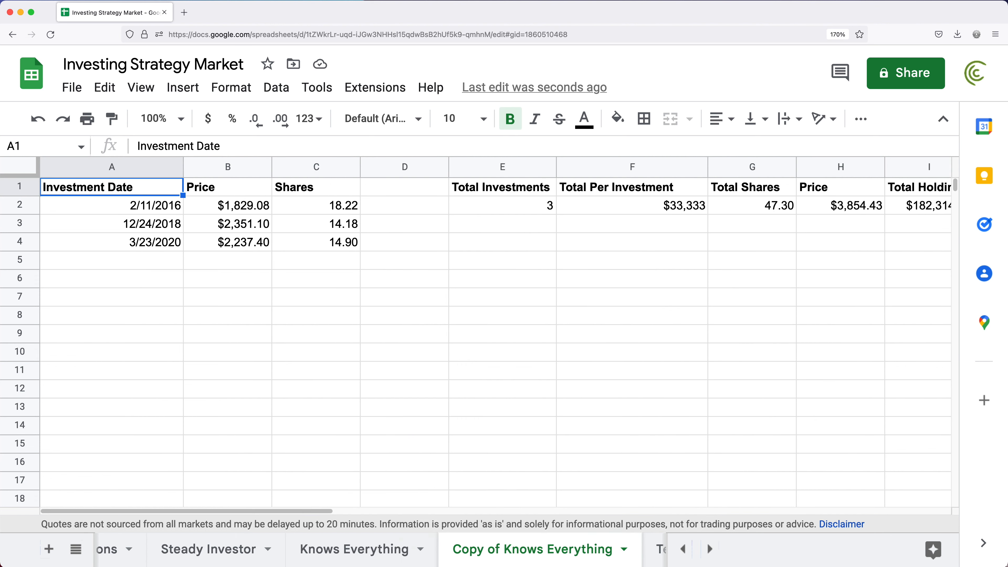
Rename the duplicated sheet as "Knows Nothing"
{"action": "double_click", "coordinate": [502, 543]}
{"action": "left_click", "coordinate": [525, 549]}
{"action": "left_click", "coordinate": [503, 550]}
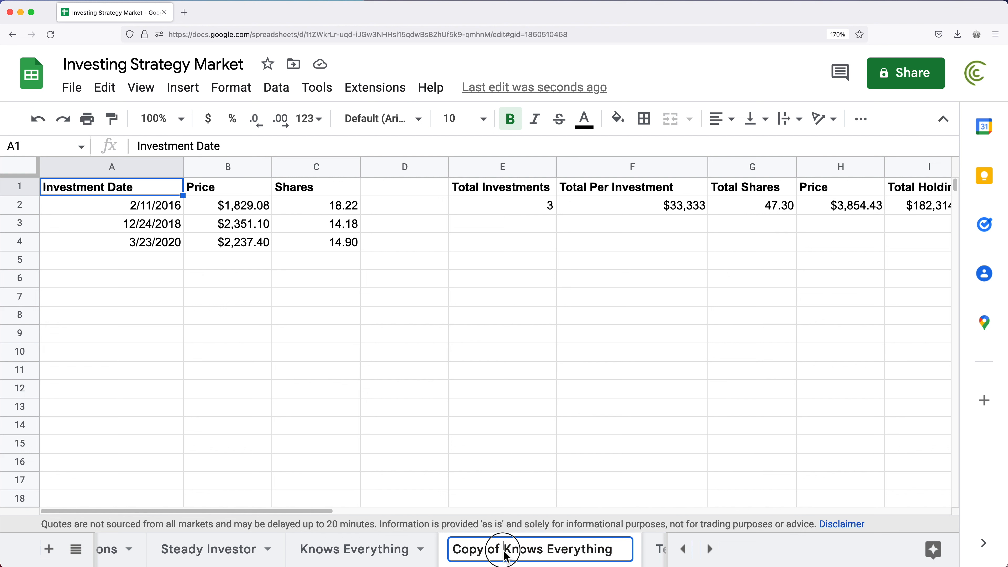
{"action": "left_click_drag", "start_coordinate": [503, 552], "coordinate": [387, 548]}
{"action": "key", "text": "BackSpace"}
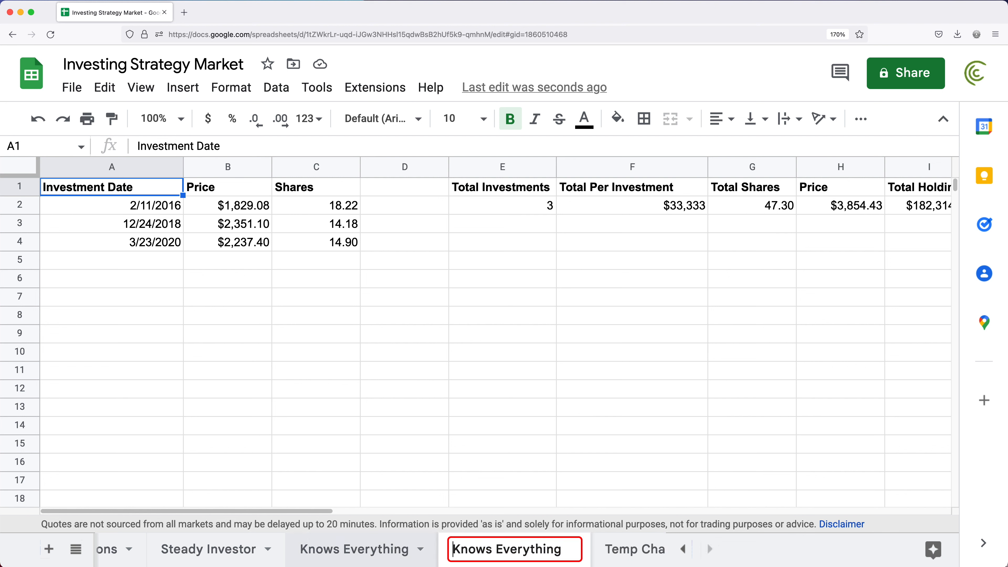
{"action": "double_click", "coordinate": [500, 554]}
{"action": "type", "text": "Nothing"}
{"action": "key", "text": "Return"}
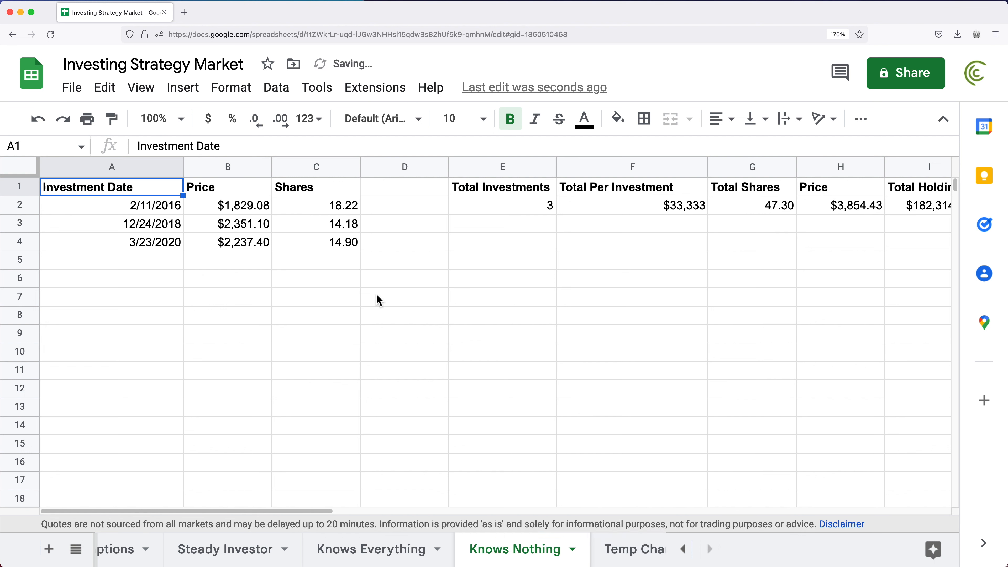
Find a mid-2015 high on the Temp Chart line and enter 7/13/2015 as the first investment date in A2 of Knows Nothing
{"action": "left_click", "coordinate": [154, 214]}
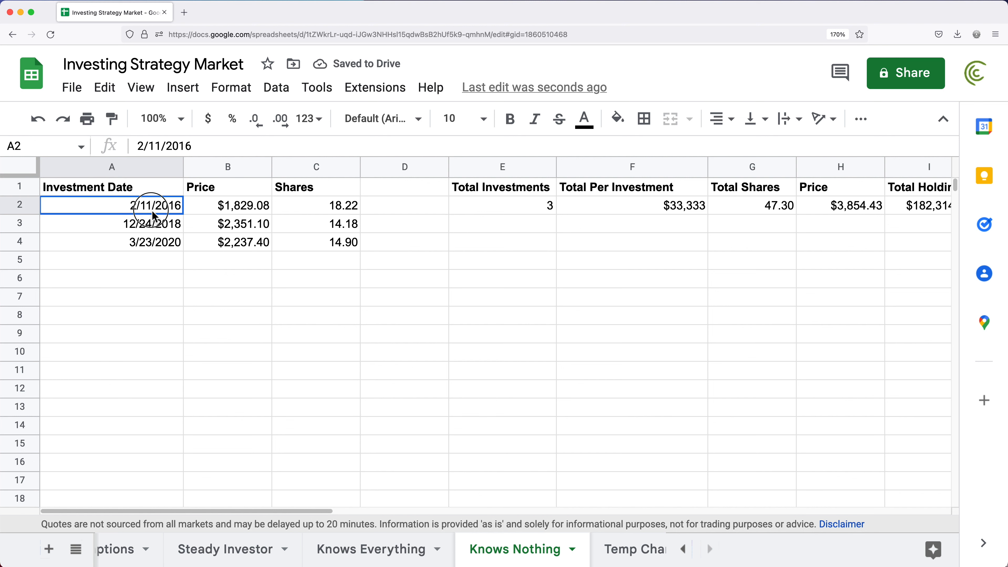
{"action": "left_click_drag", "start_coordinate": [154, 214], "coordinate": [165, 247]}
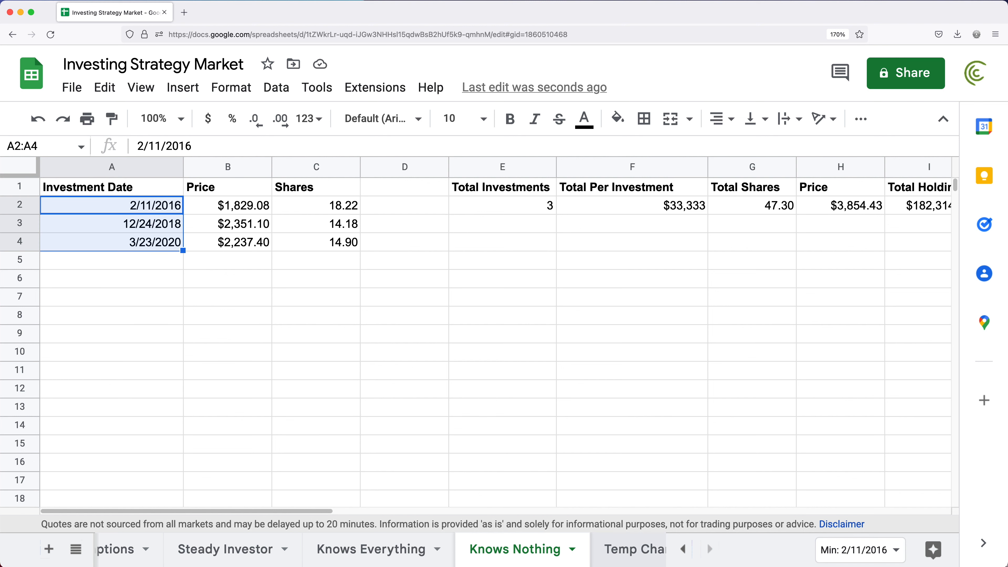
{"action": "left_click", "coordinate": [634, 549]}
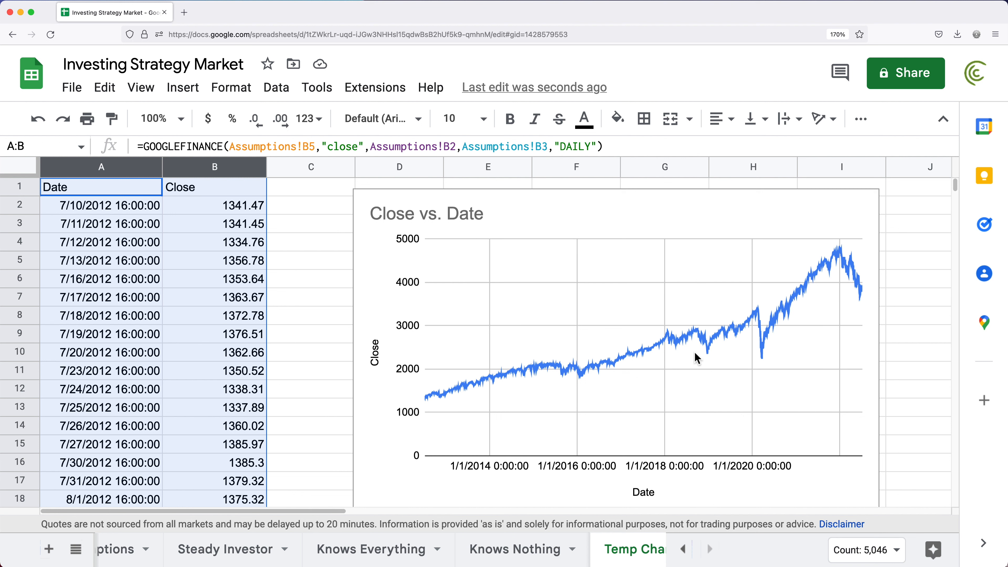
{"action": "left_click", "coordinate": [560, 375]}
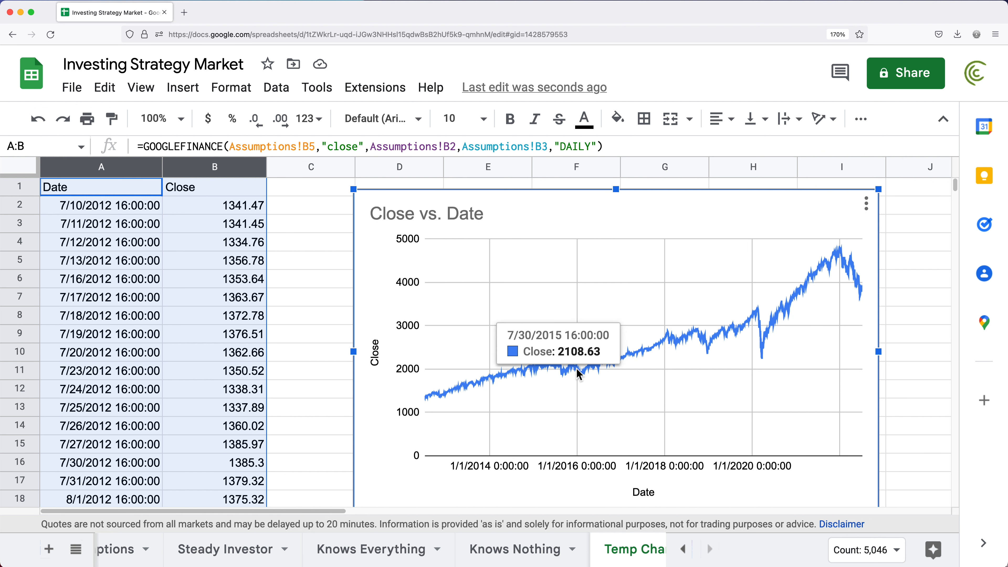
{"action": "mouse_move", "coordinate": [551, 364]}
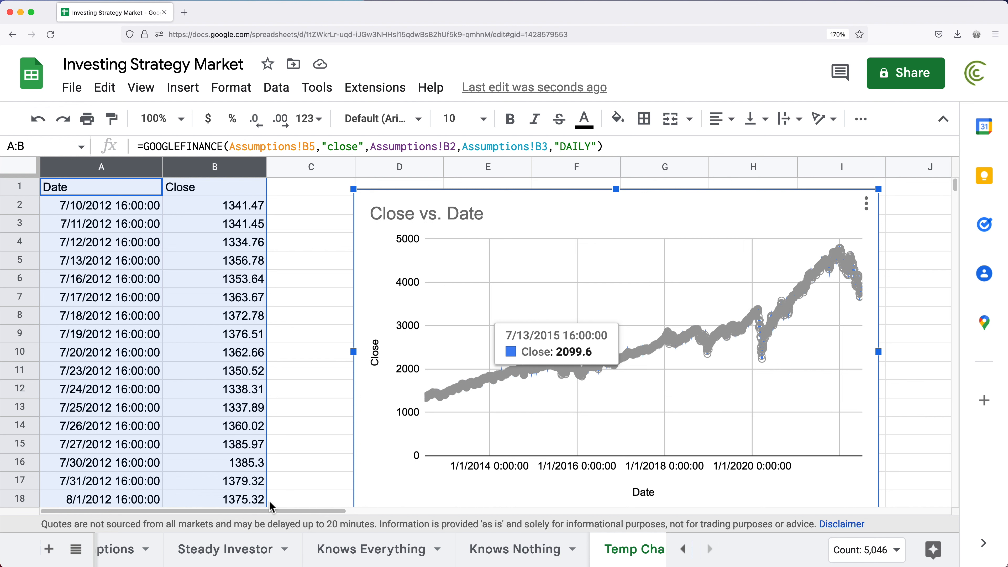
{"action": "left_click", "coordinate": [486, 550]}
{"action": "left_click", "coordinate": [167, 206]}
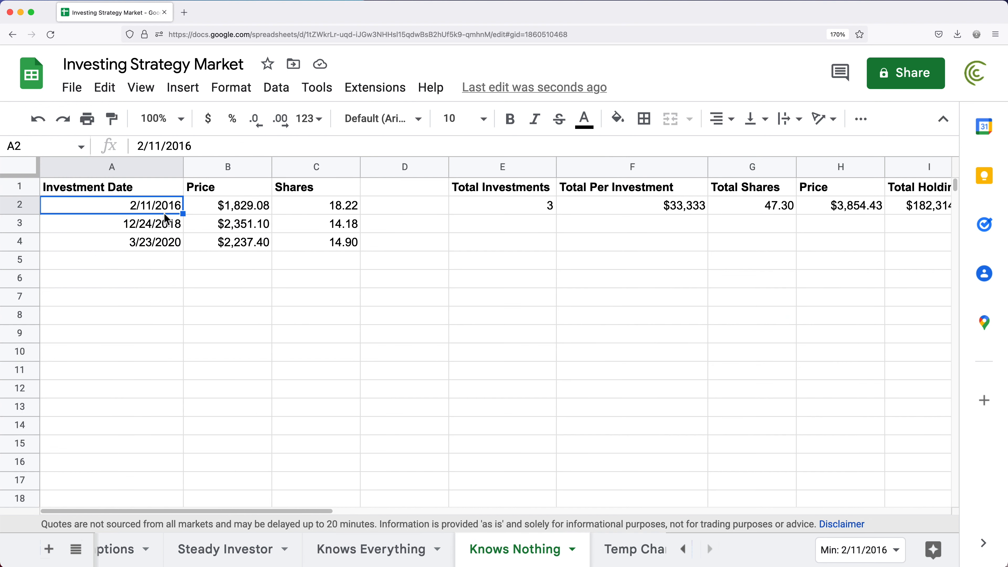
{"action": "type", "text": "7/13/2015"}
{"action": "key", "text": "Return"}
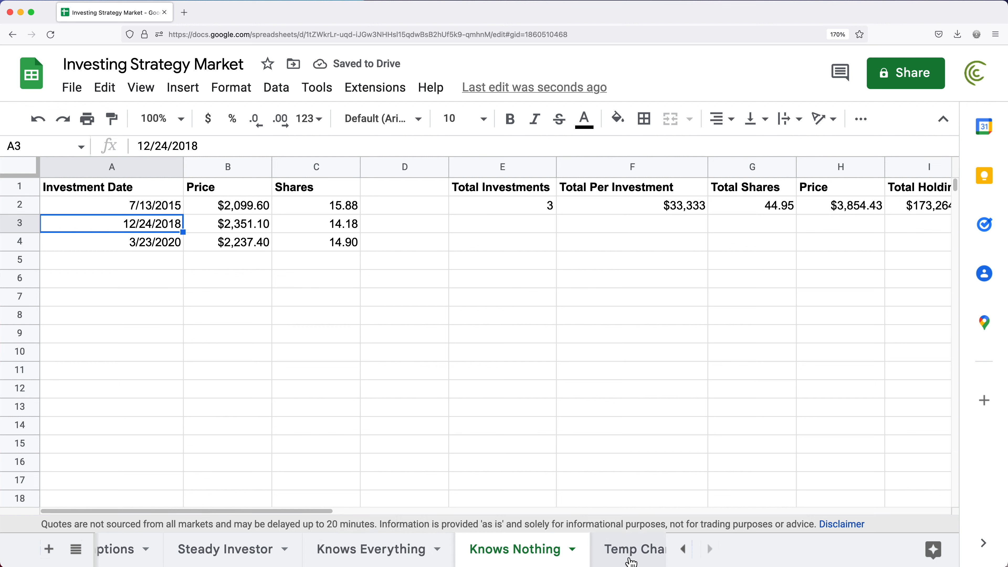
Look up the early-2018 high on the Temp Chart line and set the Knows Nothing date in A3 to 2/2/2018
{"action": "left_click", "coordinate": [630, 549]}
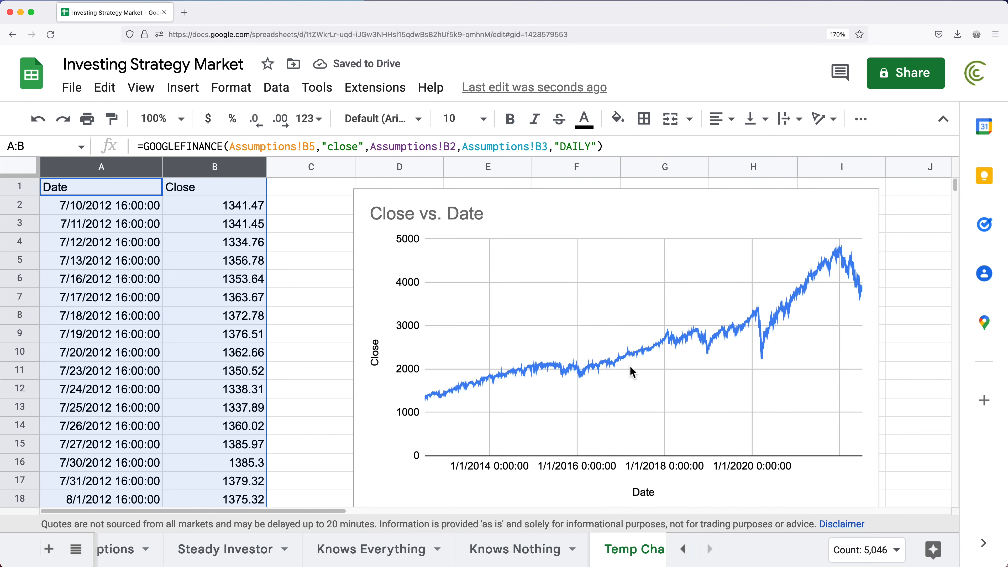
{"action": "left_click", "coordinate": [671, 336]}
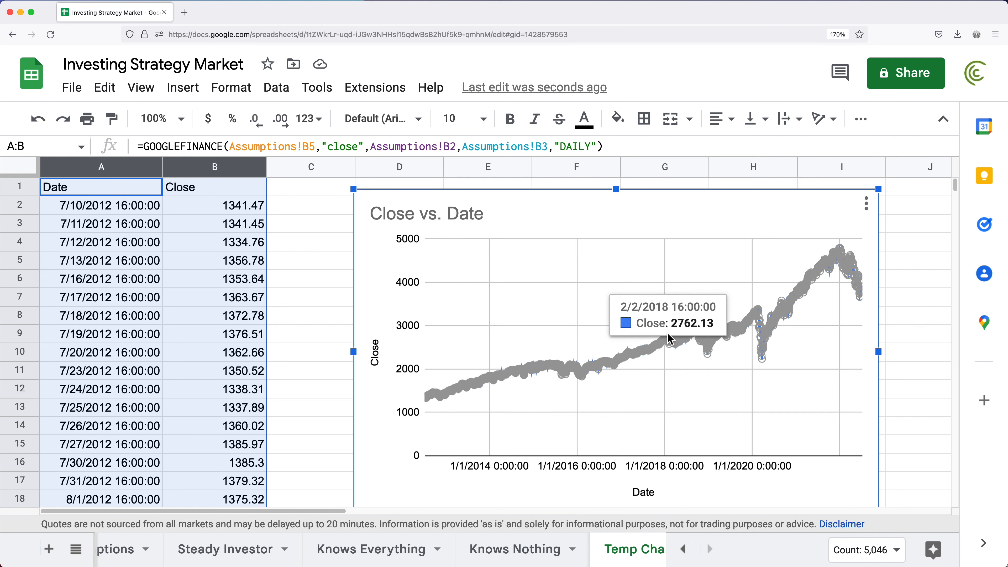
{"action": "left_click", "coordinate": [472, 548]}
{"action": "type", "text": "2/2/"}
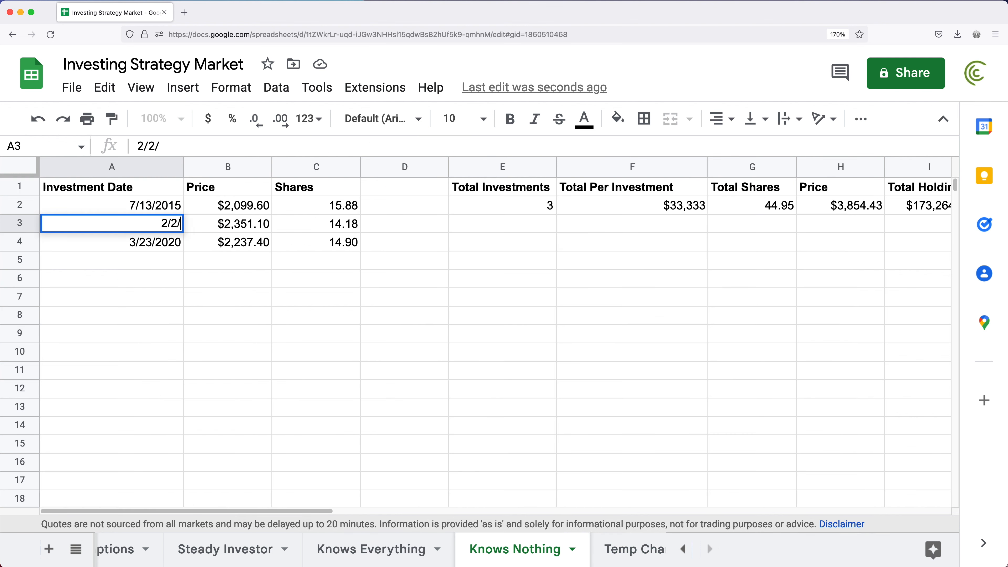
{"action": "type", "text": "2019"}
{"action": "key", "text": "Return"}
Look up the high before the 2020 drop on Temp Chart and set the Knows Nothing date in A4 to 2/21/2020
{"action": "left_click", "coordinate": [615, 550]}
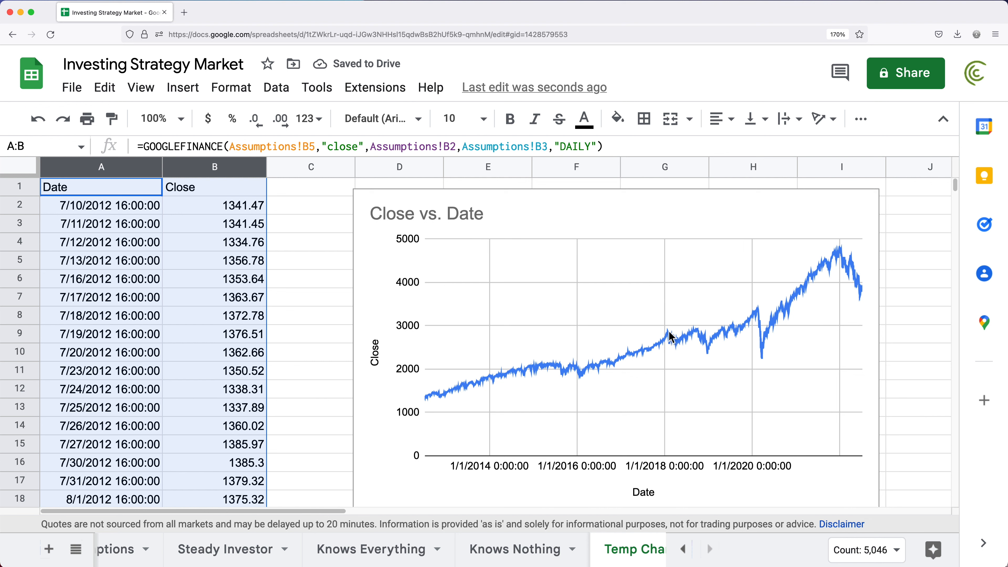
{"action": "left_click", "coordinate": [759, 315]}
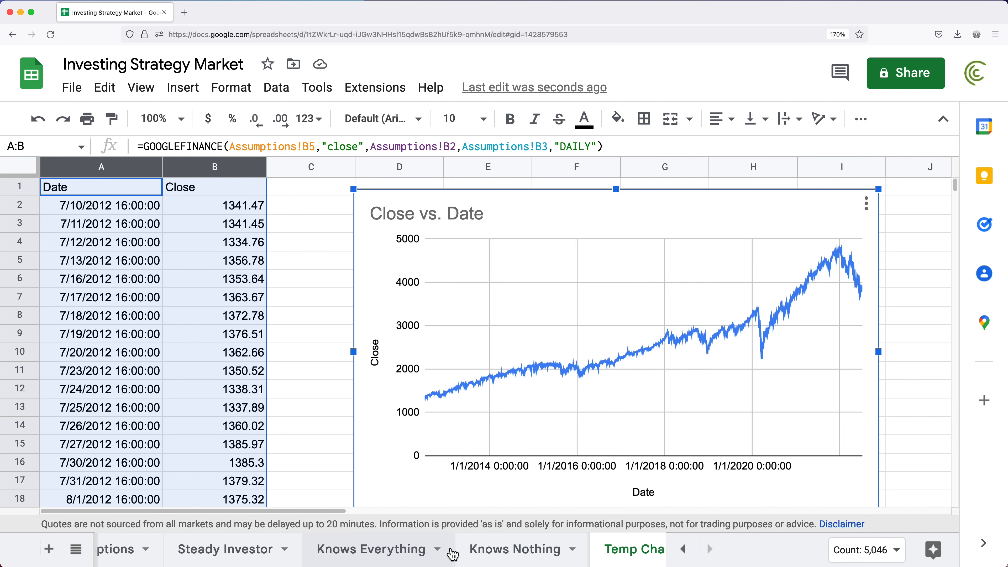
{"action": "left_click", "coordinate": [486, 549]}
{"action": "type", "text": "2/21/2020"}
{"action": "key", "text": "Return"}
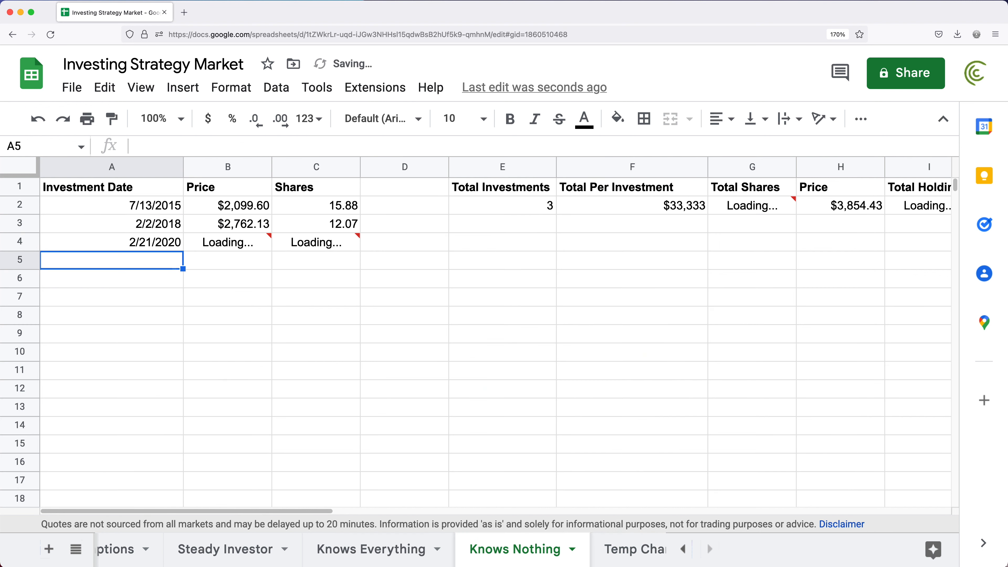
Look up the latest high on Temp Chart and add 1/12/2022 as a fourth Knows Nothing investment date in A5
{"action": "left_click", "coordinate": [635, 549]}
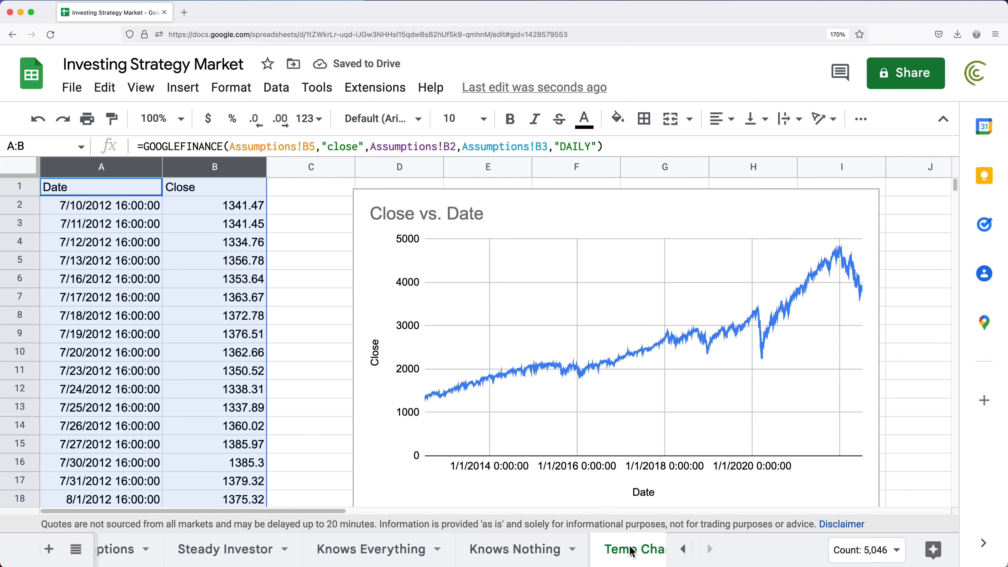
{"action": "mouse_move", "coordinate": [840, 248]}
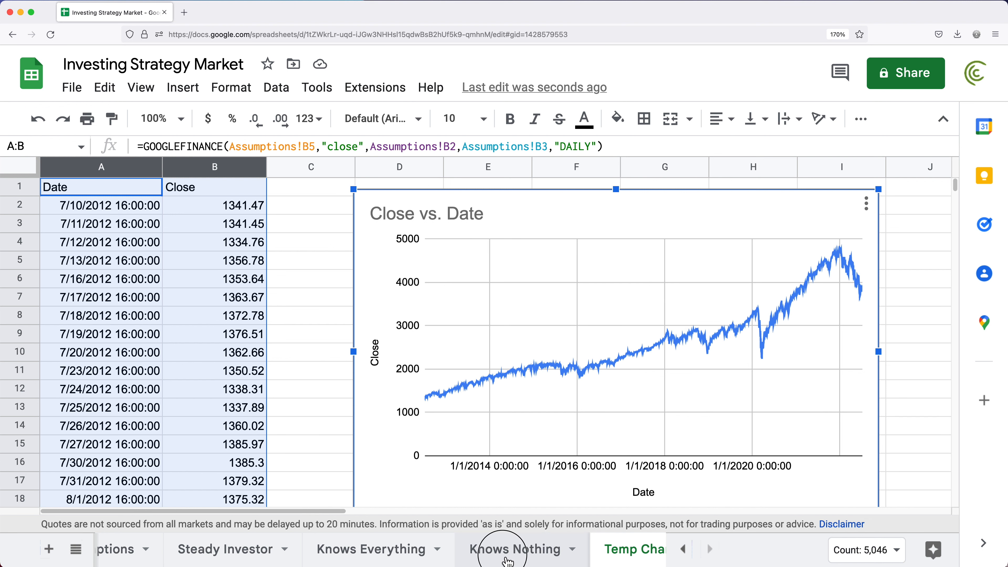
{"action": "left_click", "coordinate": [512, 548]}
{"action": "type", "text": "1/12"}
{"action": "key", "text": "Return"}
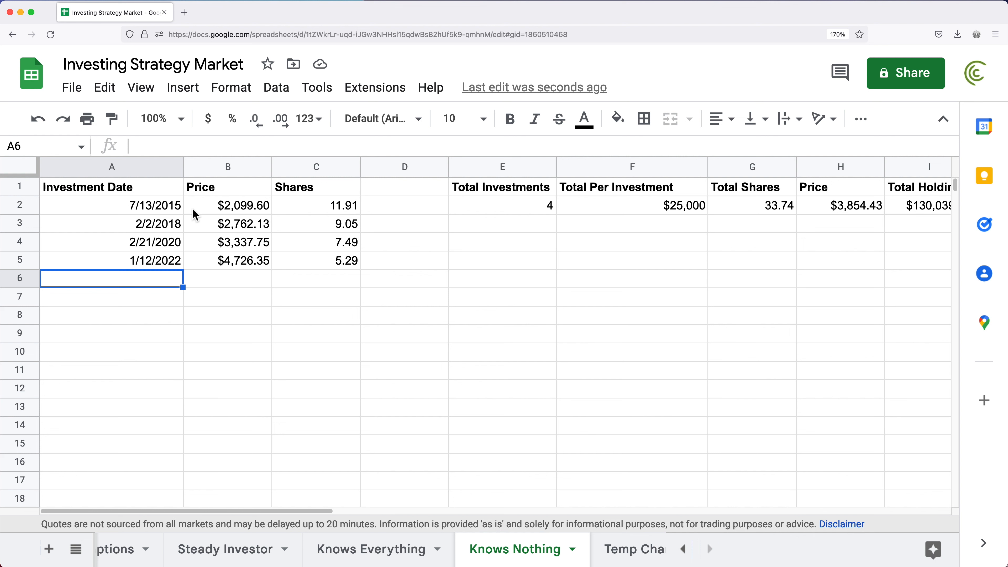
Check the Knows Nothing investment dates and the summary formulas and results in row 2, from Total Investments to Percent Change
{"action": "left_click", "coordinate": [491, 206]}
{"action": "left_click_drag", "start_coordinate": [141, 207], "coordinate": [139, 276]}
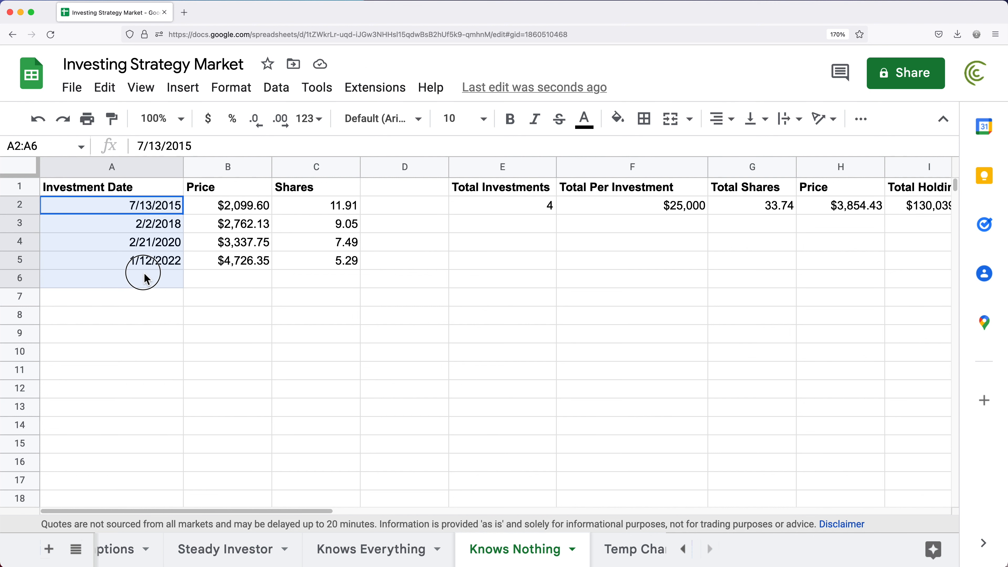
{"action": "left_click", "coordinate": [594, 207]}
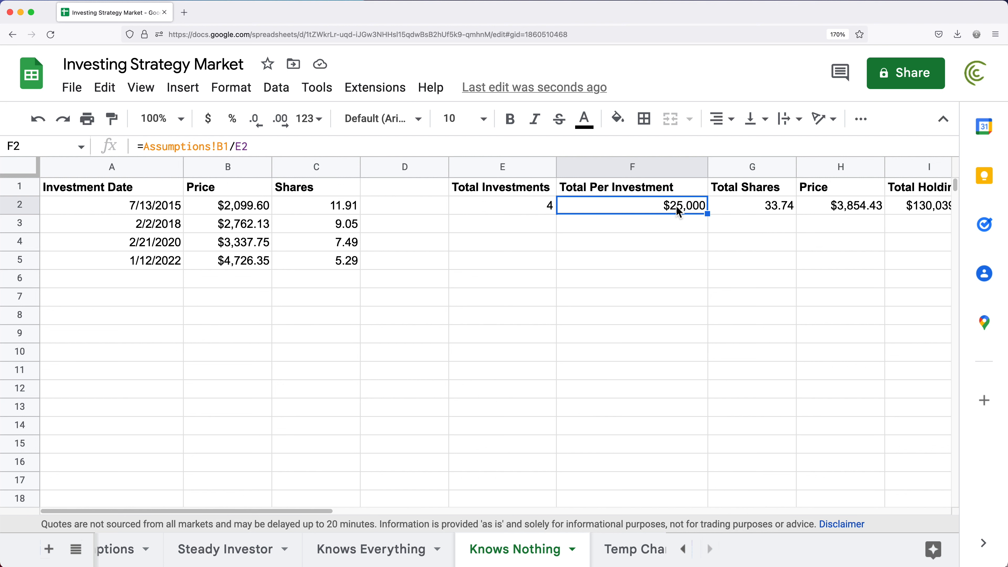
{"action": "double_click", "coordinate": [757, 205]}
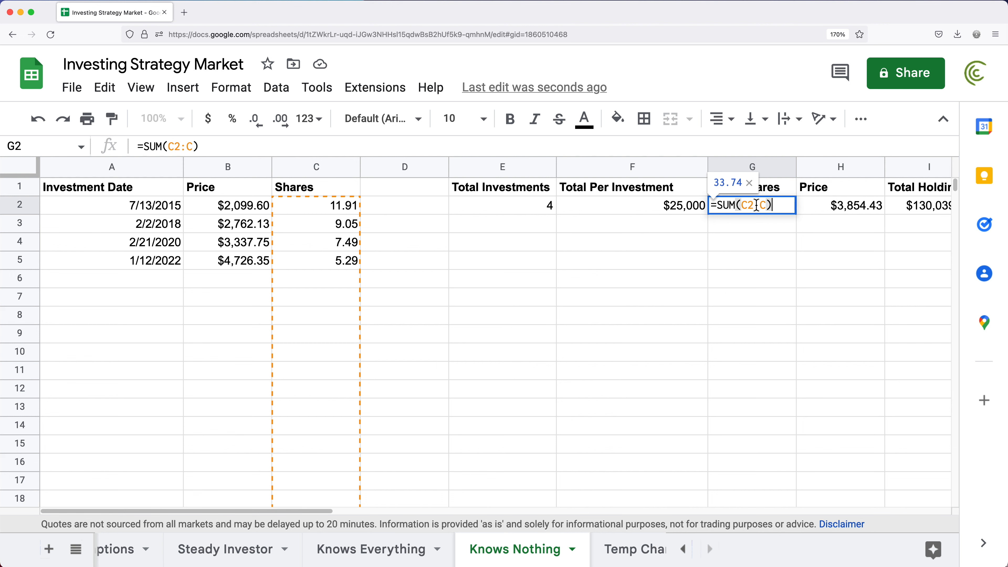
{"action": "key", "text": "Escape"}
{"action": "left_click", "coordinate": [833, 206]}
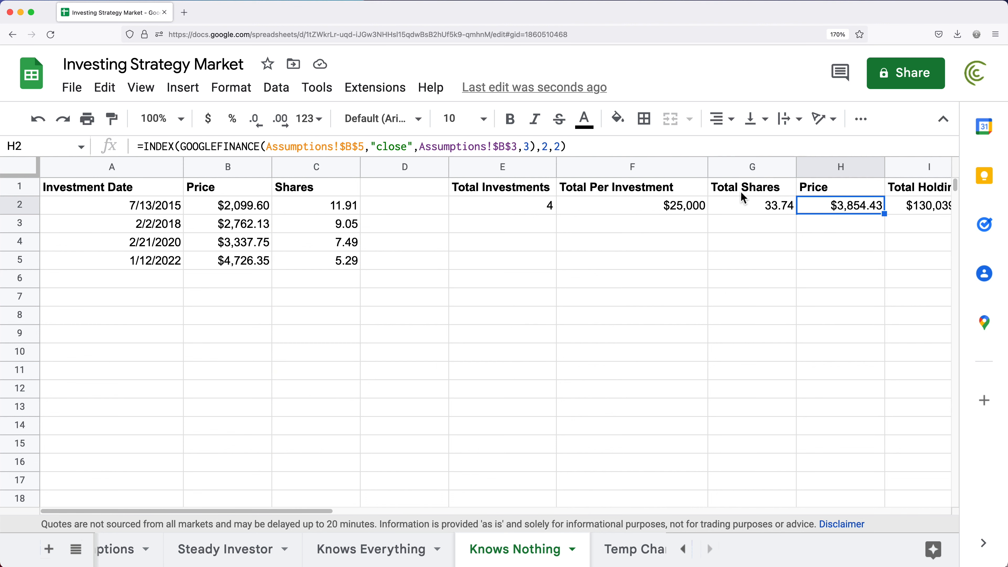
{"action": "key", "text": "super+minus"}
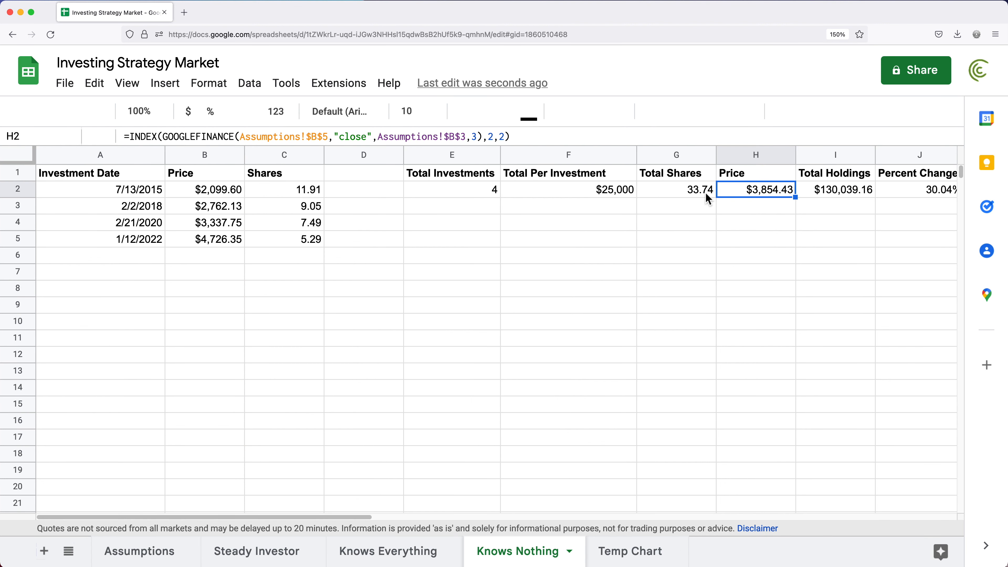
{"action": "left_click", "coordinate": [857, 195]}
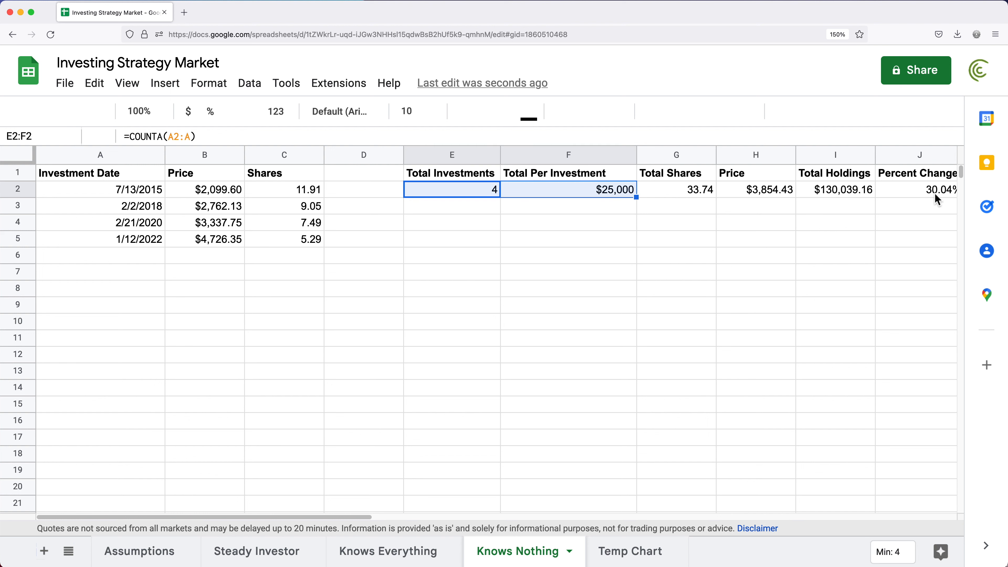
Compare the Total Holdings and Percent Change results on the Knows Nothing, Knows Everything and Steady Investor sheets
{"action": "left_click", "coordinate": [935, 194]}
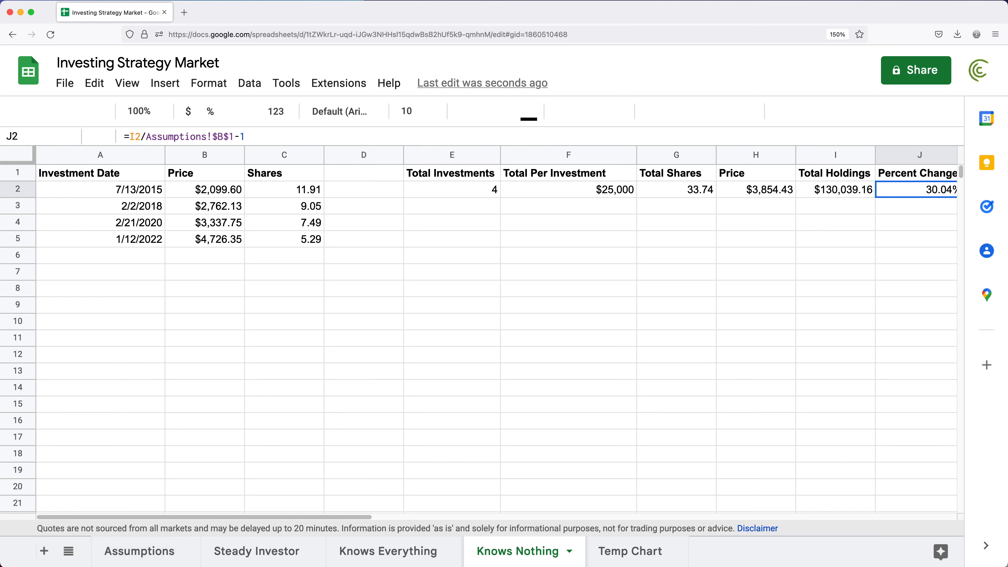
{"action": "left_click", "coordinate": [381, 562]}
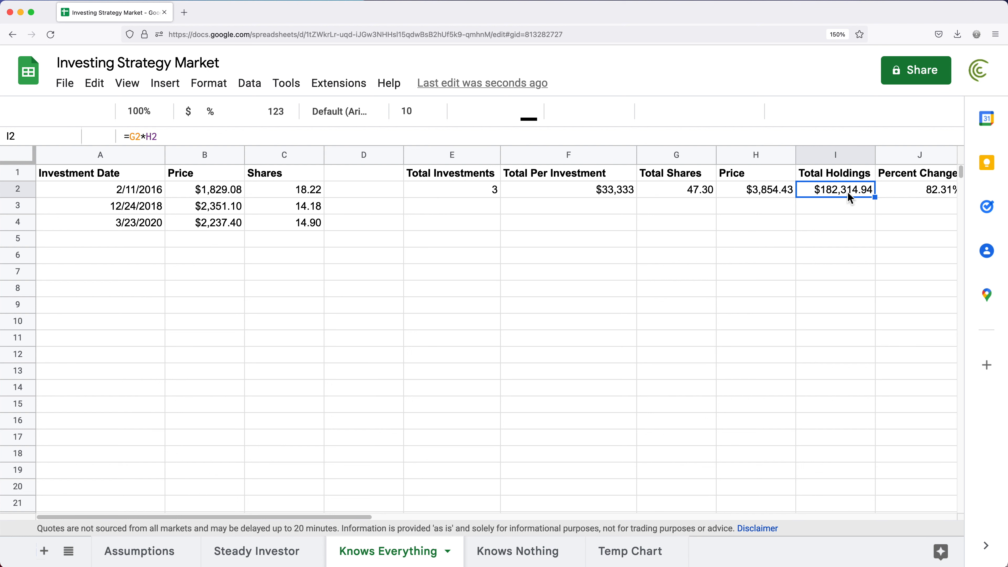
{"action": "left_click", "coordinate": [280, 563]}
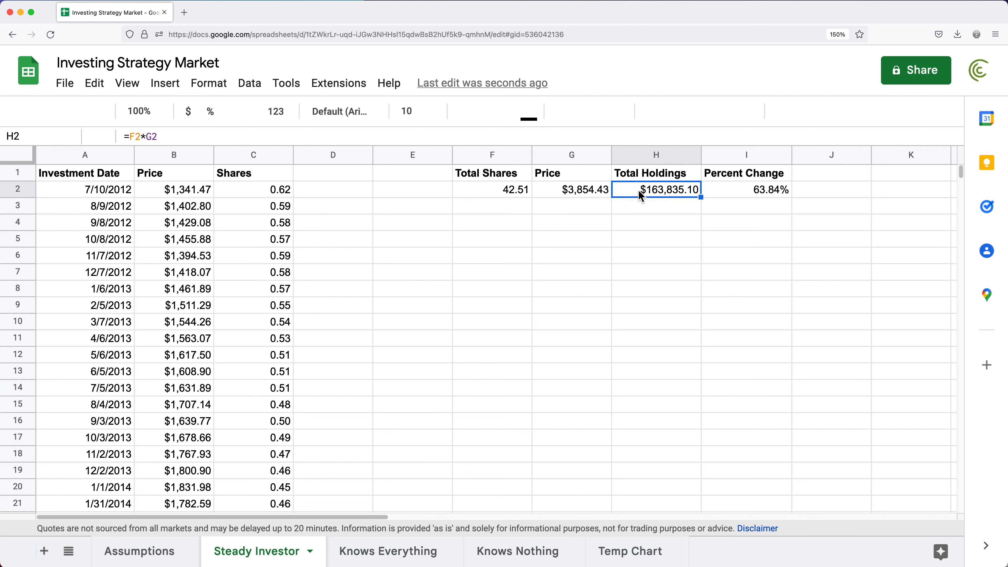
{"action": "left_click_drag", "start_coordinate": [507, 175], "coordinate": [731, 196]}
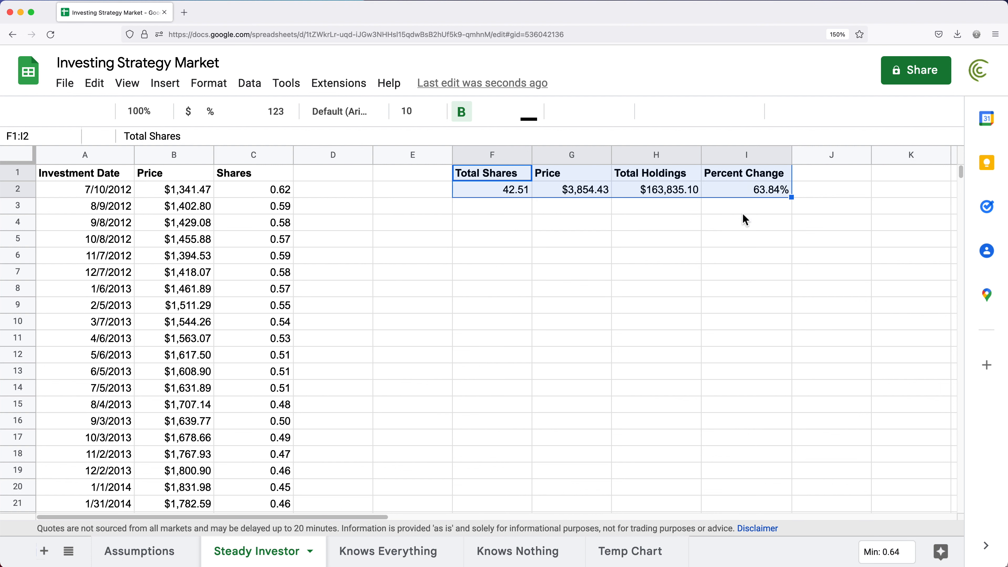
Copy the Total Investments and Total Per Investment headers from Knows Everything and insert them before Total Shares on Steady Investor, in F1:G1
{"action": "left_click", "coordinate": [412, 551]}
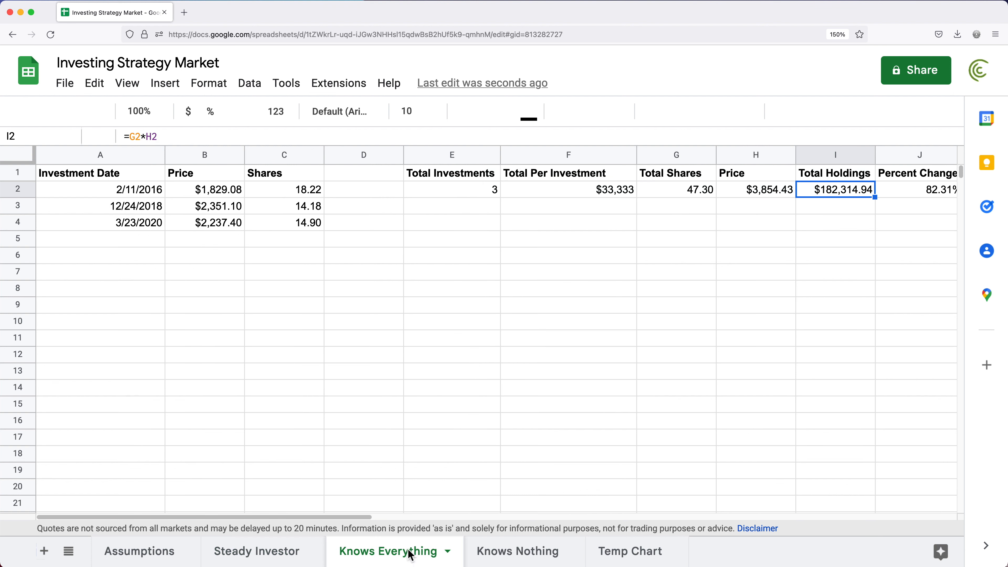
{"action": "left_click", "coordinate": [470, 179]}
{"action": "left_click", "coordinate": [565, 180]}
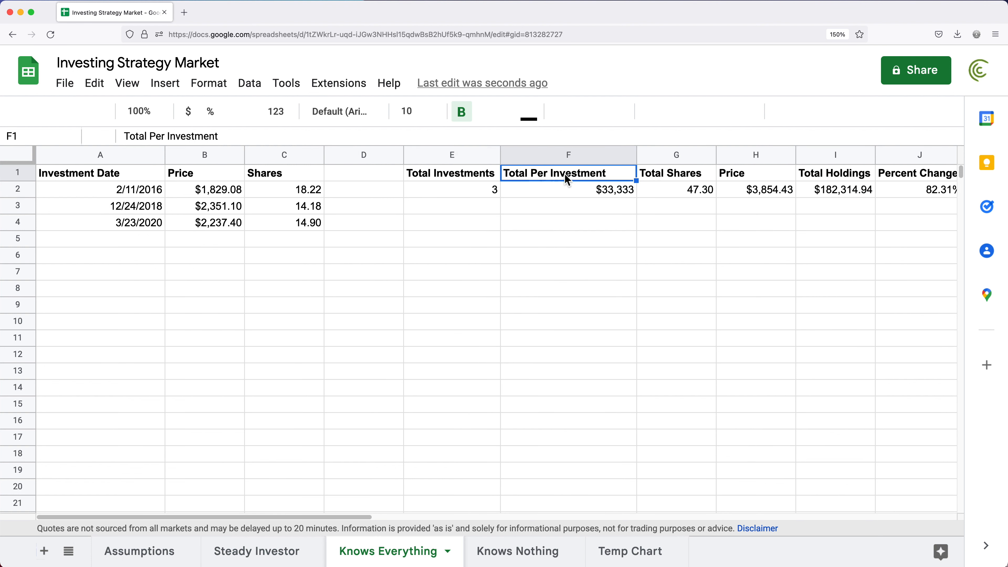
{"action": "left_click_drag", "start_coordinate": [478, 176], "coordinate": [568, 207]}
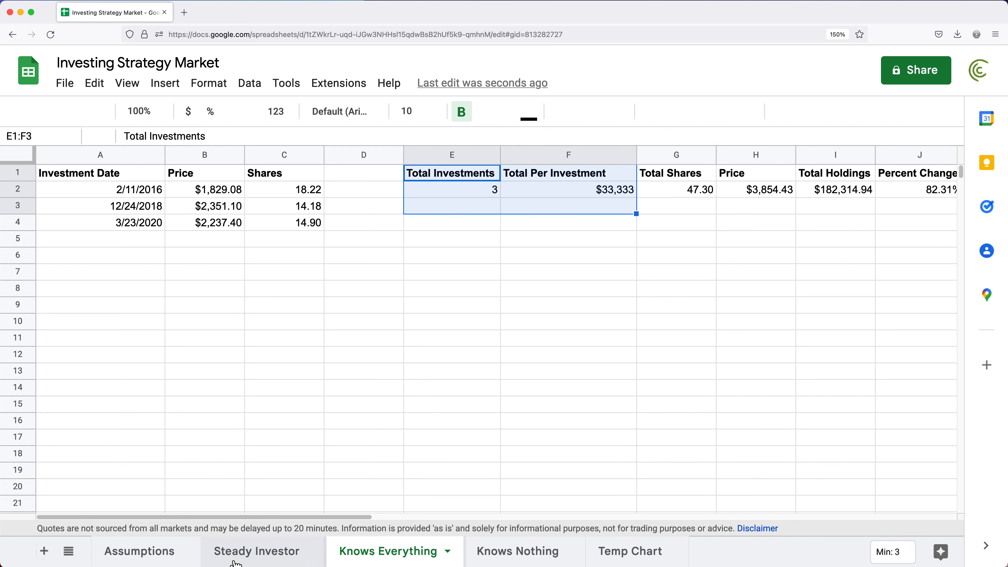
{"action": "left_click", "coordinate": [162, 560]}
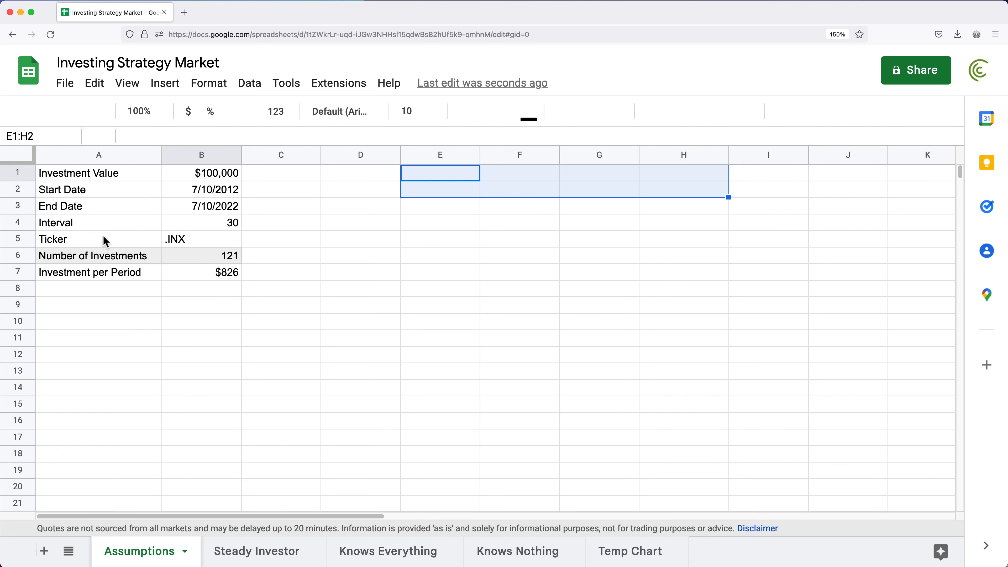
{"action": "left_click_drag", "start_coordinate": [99, 266], "coordinate": [234, 258]}
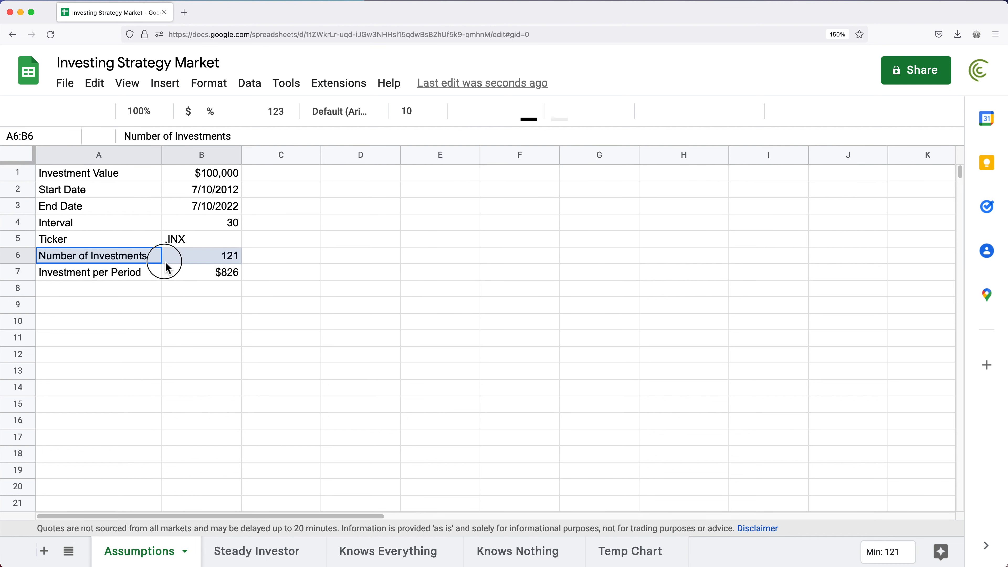
{"action": "left_click", "coordinate": [270, 559]}
{"action": "left_click", "coordinate": [484, 178]}
{"action": "key", "text": "super+v"}
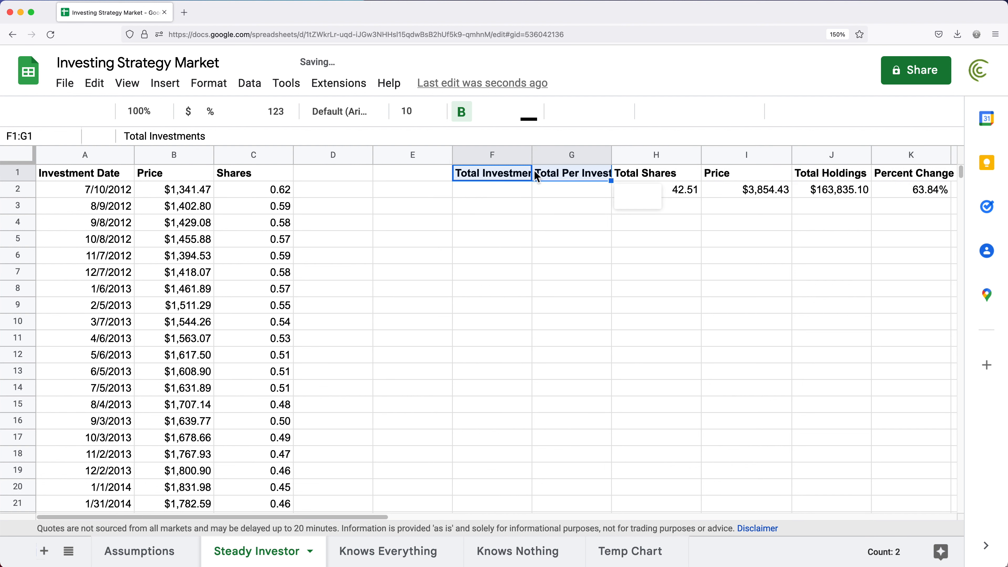
Widen columns F and G on Steady Investor to fit the Total Investments and Total Per Investment headers
{"action": "left_click_drag", "start_coordinate": [536, 161], "coordinate": [554, 160]}
{"action": "left_click", "coordinate": [598, 171]}
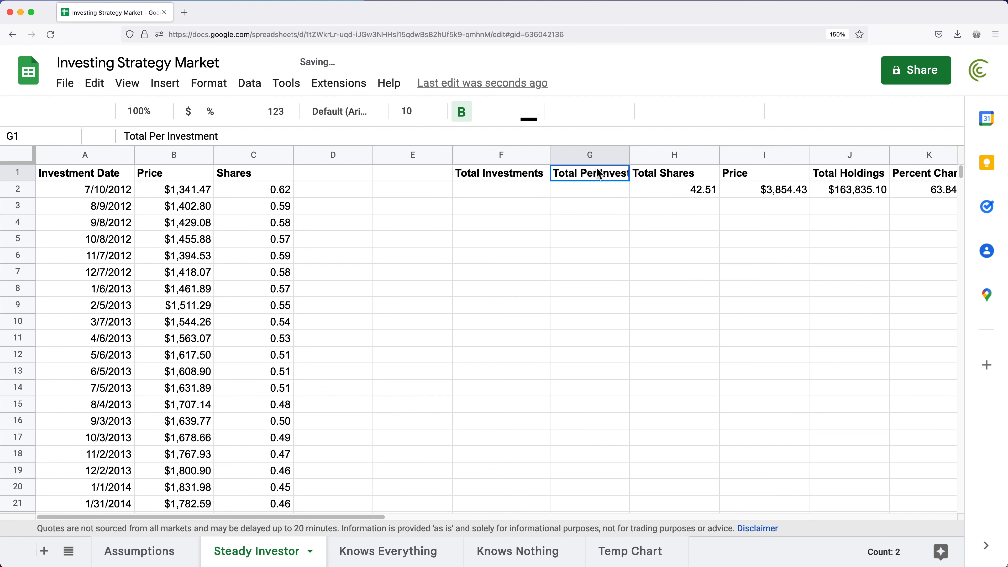
{"action": "left_click_drag", "start_coordinate": [631, 160], "coordinate": [657, 160]}
Move the Number of Investments and Investment per Period formulas from Assumptions B6:B7 to Steady Investor F2 and G2, and widen column G slightly
{"action": "left_click", "coordinate": [522, 190]}
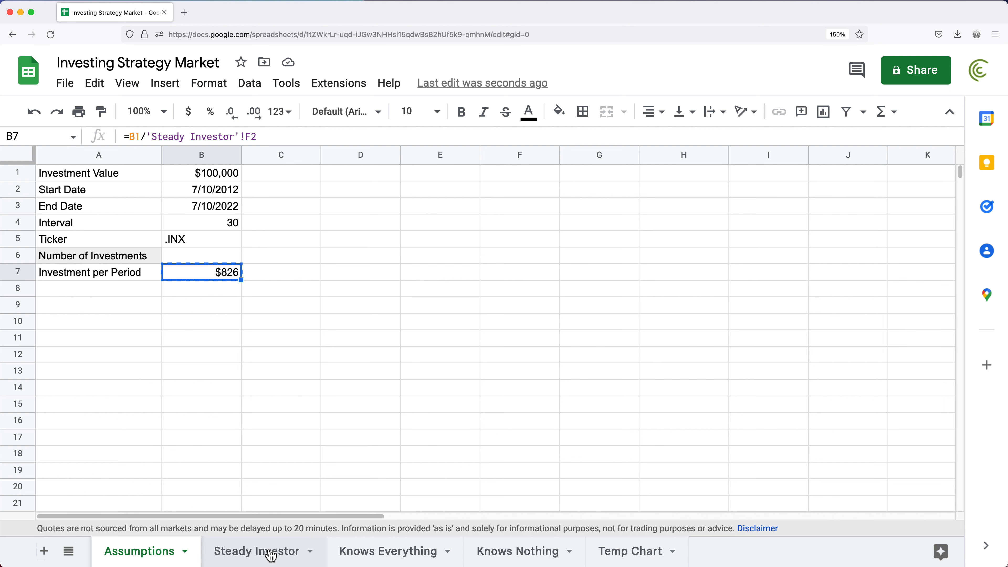
{"action": "left_click", "coordinate": [270, 553]}
{"action": "left_click", "coordinate": [605, 188]}
{"action": "type", "text": "=Assumptions!B1/'Steady Investor'!F2"}
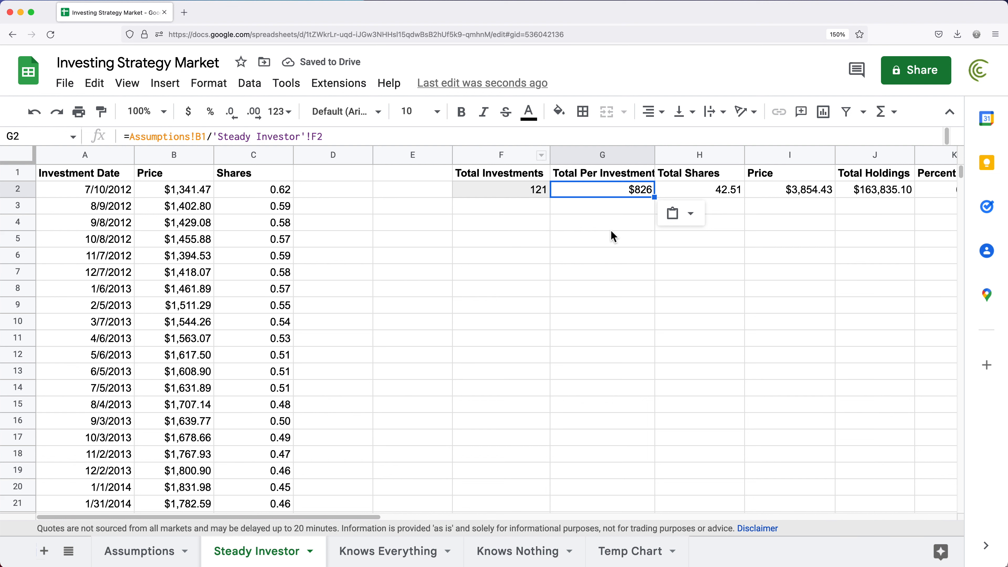
{"action": "mouse_move", "coordinate": [657, 154]}
{"action": "left_mouse_down"}
{"action": "mouse_move", "coordinate": [686, 154]}
{"action": "mouse_move", "coordinate": [669, 152]}
{"action": "left_mouse_up"}
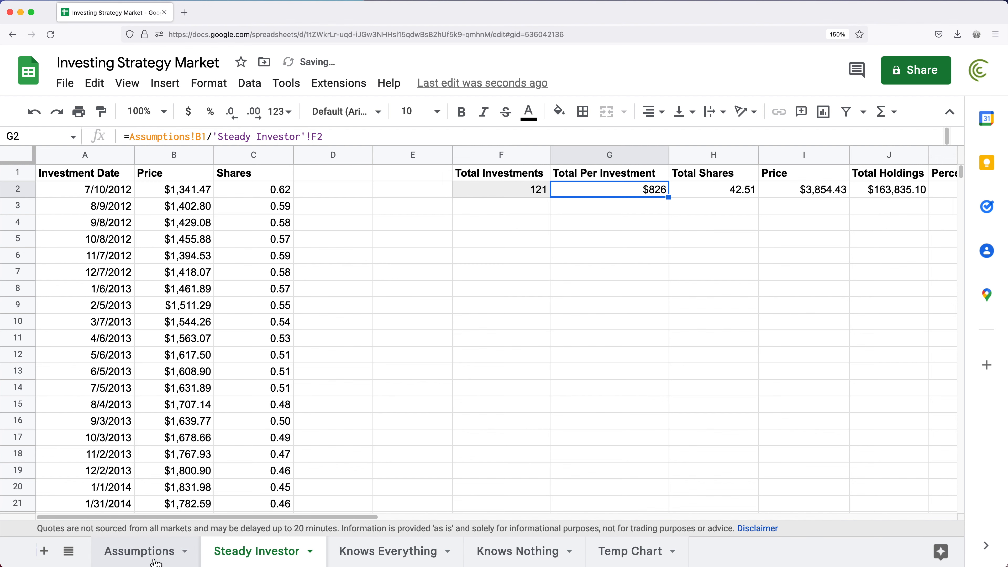
Delete the Number of Investments and Investment per Period entries in Assumptions A6:B7 and clear the cells' formatting
{"action": "left_click", "coordinate": [147, 551]}
{"action": "left_click_drag", "start_coordinate": [136, 257], "coordinate": [175, 282]}
{"action": "key", "text": "Delete"}
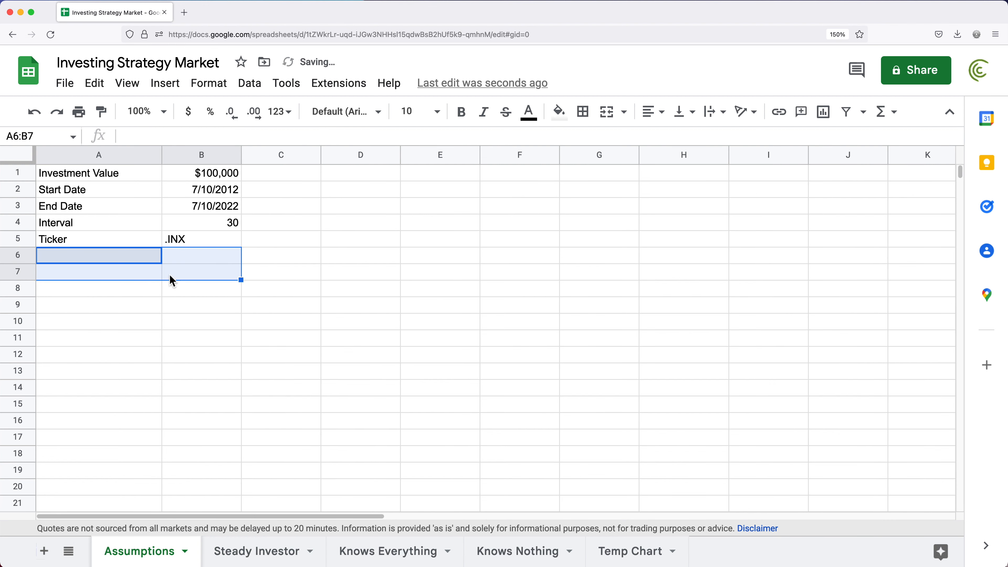
{"action": "left_click", "coordinate": [222, 86]}
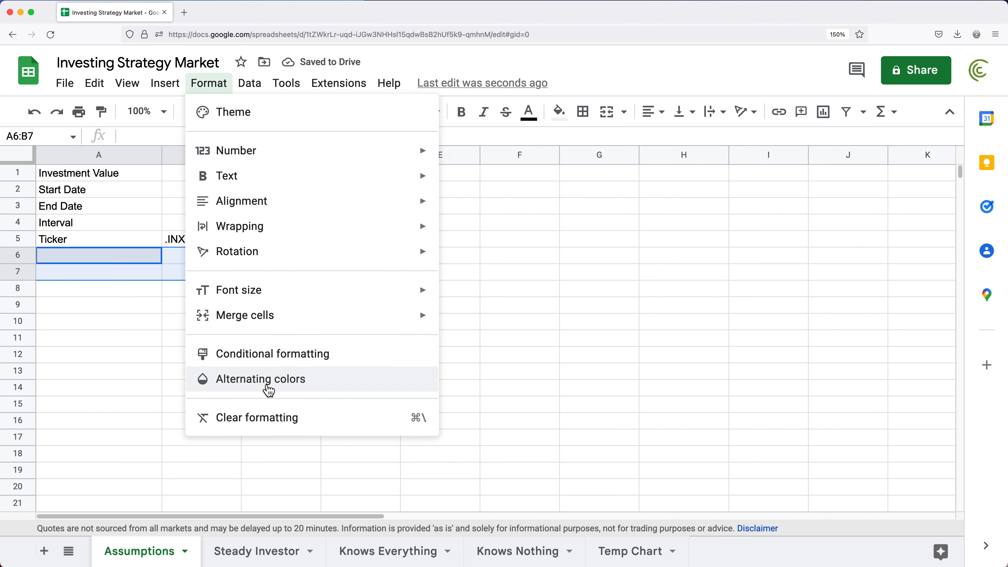
{"action": "left_click", "coordinate": [272, 418]}
{"action": "left_click", "coordinate": [249, 310]}
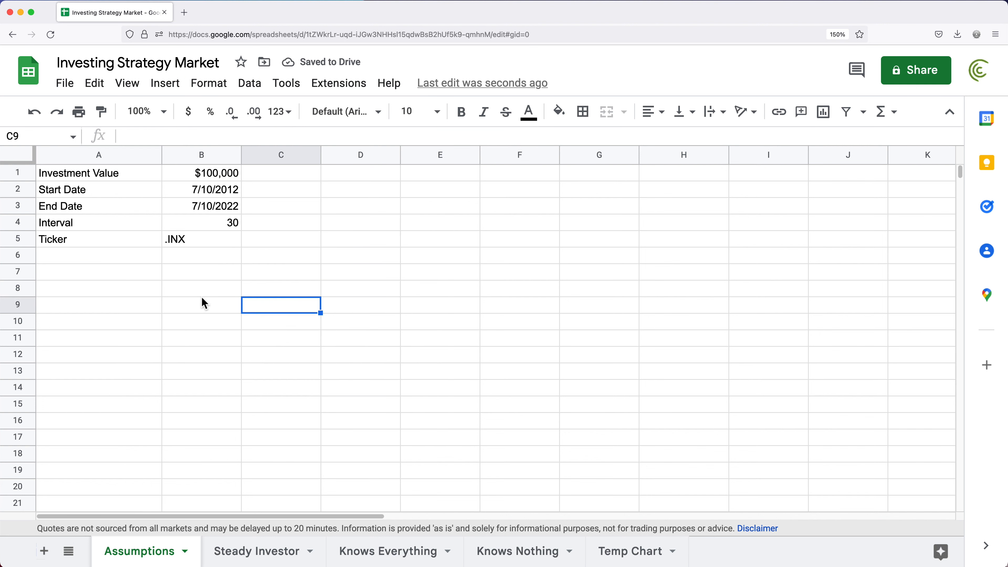
Move the Interval label and value from Assumptions A4:B4 to F5:G5 on Steady Investor, and check the summary block above
{"action": "left_click_drag", "start_coordinate": [128, 225], "coordinate": [210, 226]}
{"action": "key", "text": "cmd+c"}
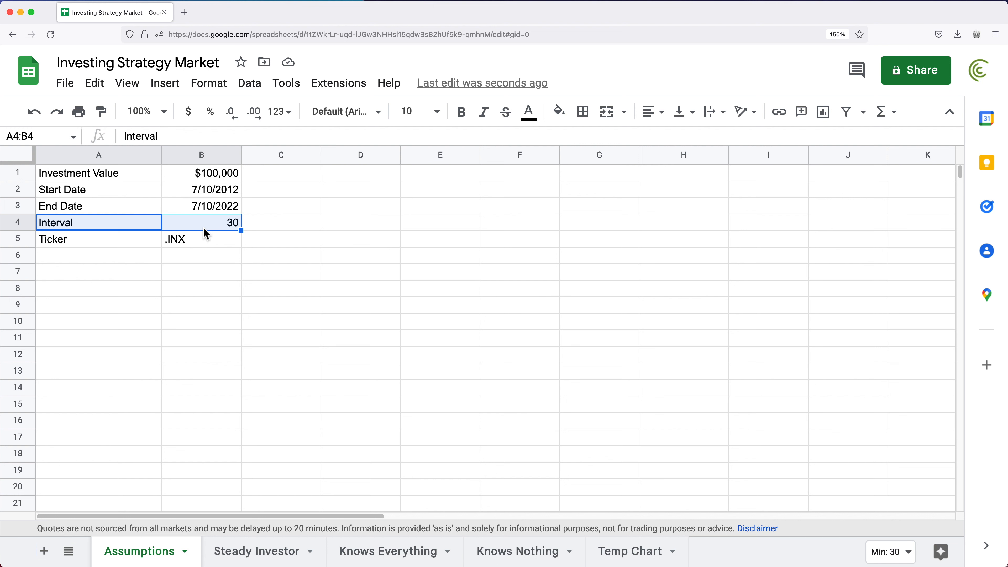
{"action": "left_click", "coordinate": [270, 560]}
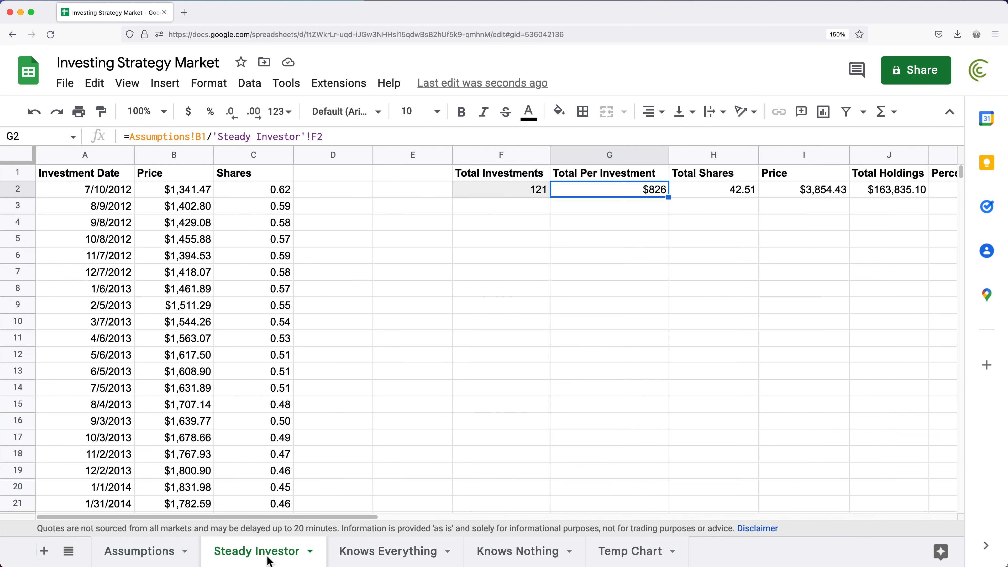
{"action": "left_click", "coordinate": [488, 240]}
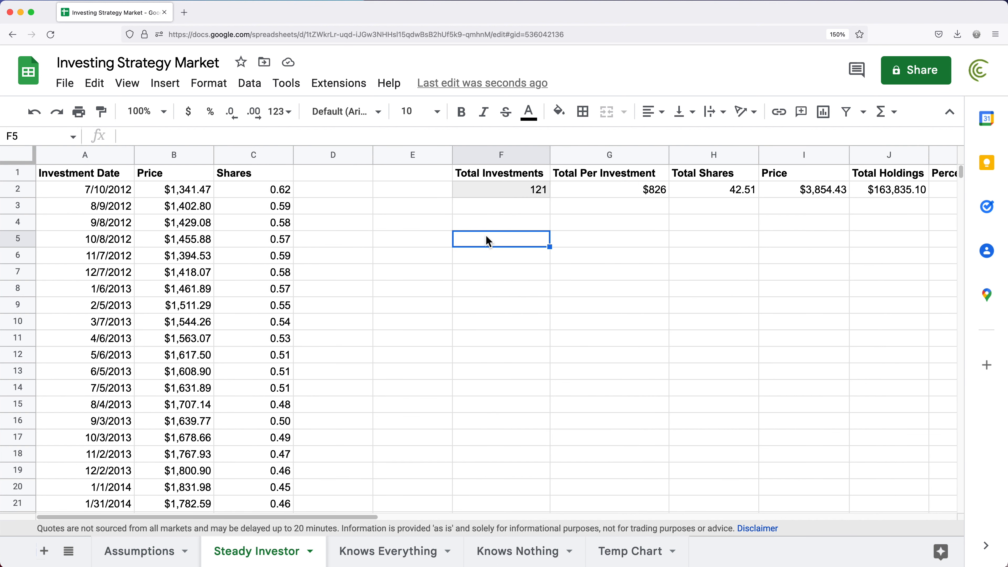
{"action": "key", "text": "cmd+v"}
{"action": "left_click", "coordinate": [651, 189]}
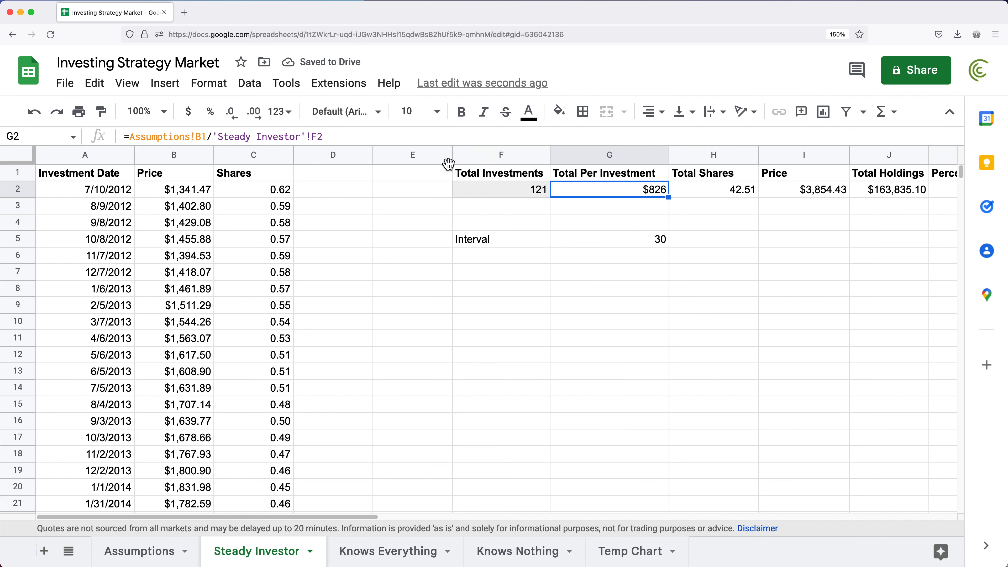
{"action": "left_click_drag", "start_coordinate": [501, 177], "coordinate": [930, 195]}
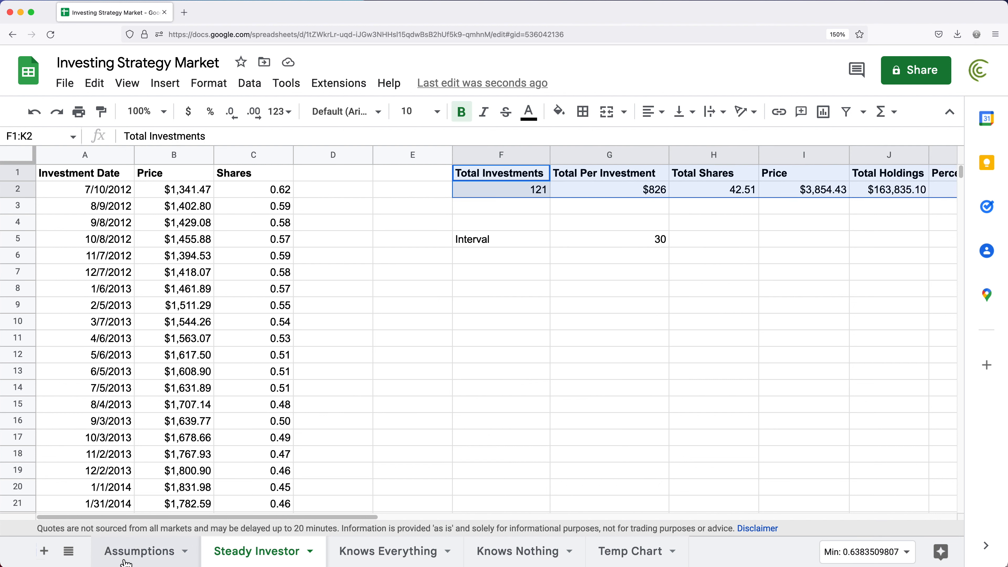
{"action": "left_click", "coordinate": [371, 252]}
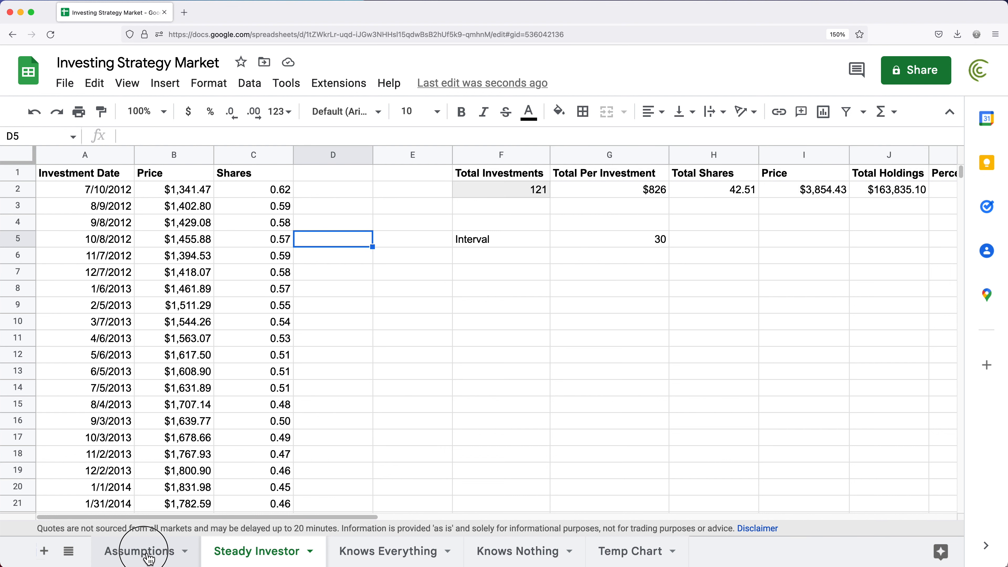
Move the Ticker label and value on Assumptions from A5:B5 up into the empty cells A4:B4
{"action": "left_click", "coordinate": [146, 556]}
{"action": "left_click", "coordinate": [190, 291]}
{"action": "left_click_drag", "start_coordinate": [127, 240], "coordinate": [194, 241]}
{"action": "key", "text": "super+c"}
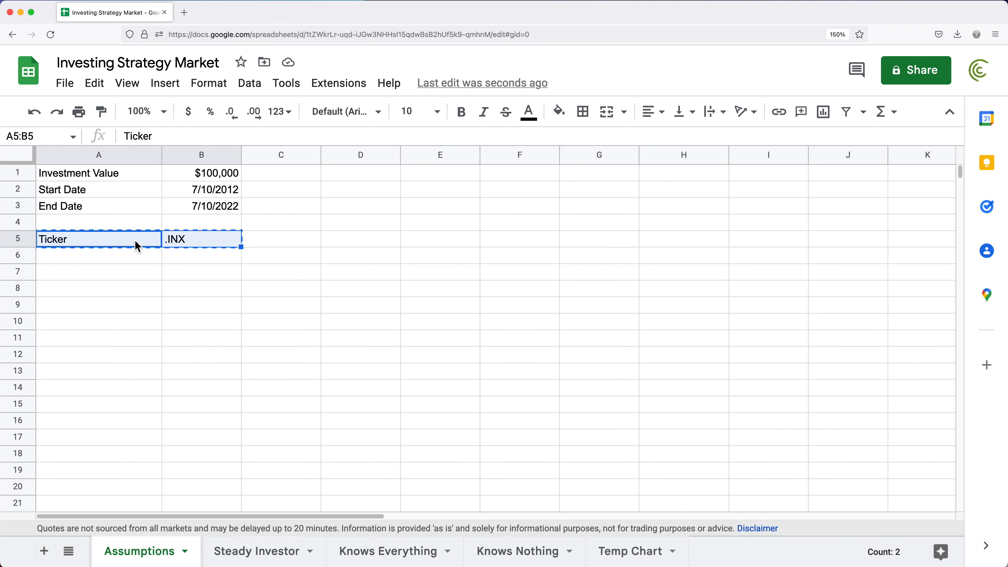
{"action": "left_click", "coordinate": [125, 225]}
{"action": "key", "text": "super+v"}
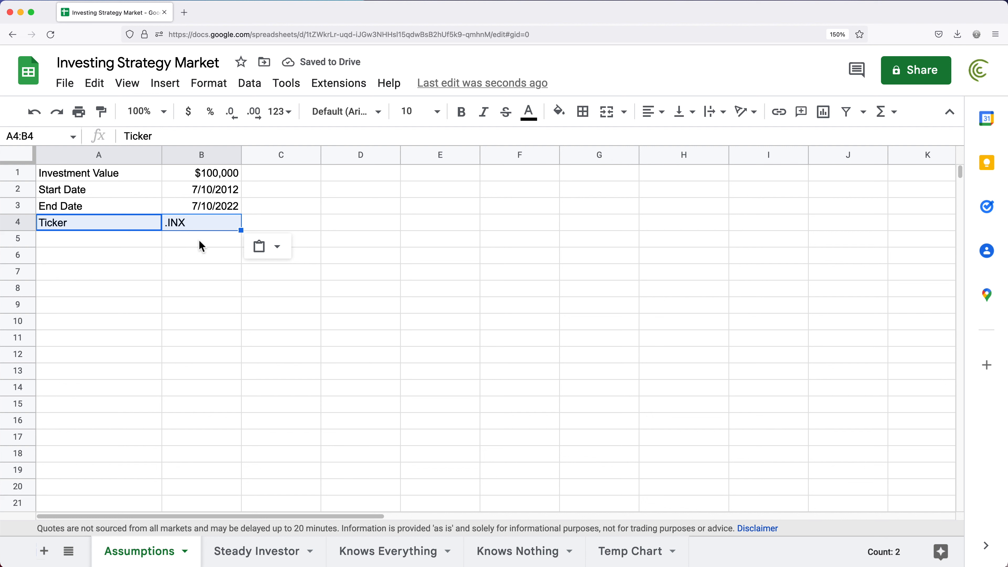
Change the ticker in Assumptions B4 to AAPL
{"action": "left_click", "coordinate": [191, 225]}
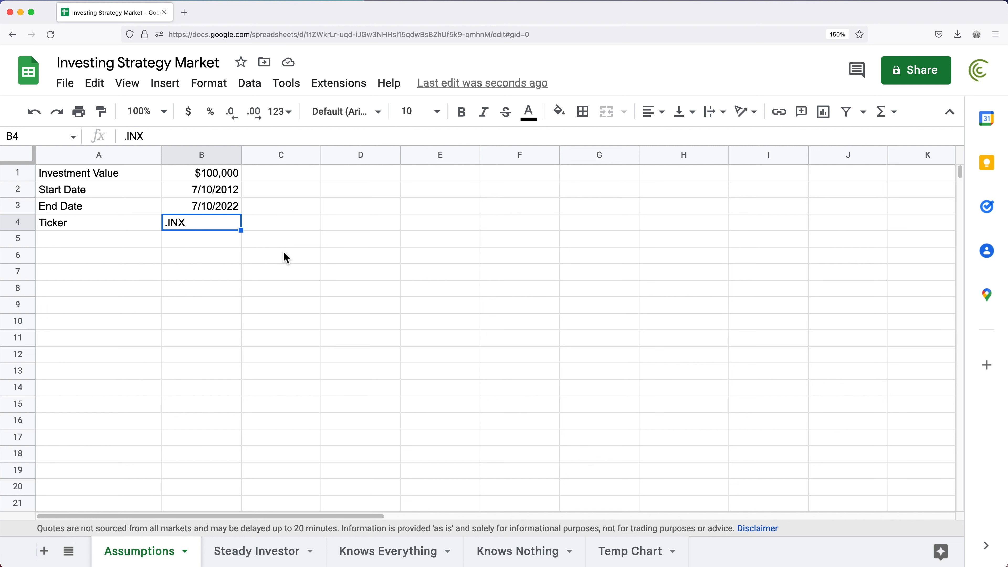
{"action": "type", "text": "AAPL"}
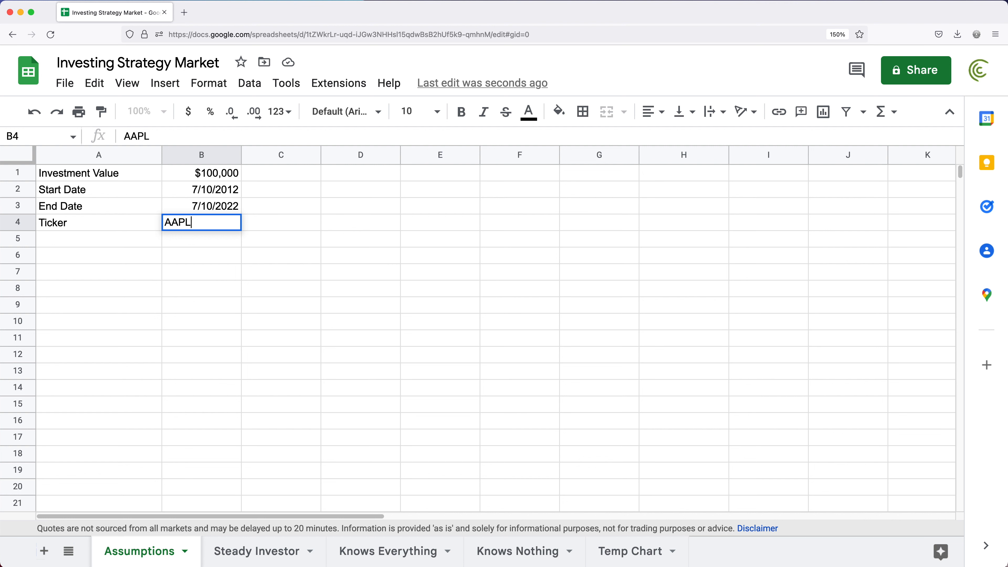
{"action": "key", "text": "Return"}
Compare the recalculated AAPL results on the Steady Investor, Knows Everything and Knows Nothing sheets, and return to Assumptions
{"action": "left_click", "coordinate": [263, 553]}
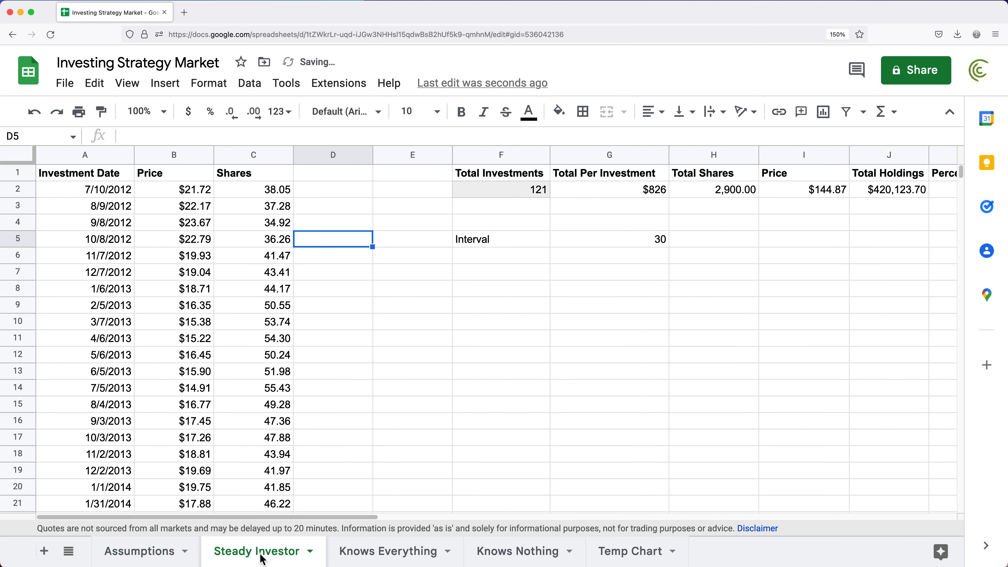
{"action": "left_click", "coordinate": [389, 561]}
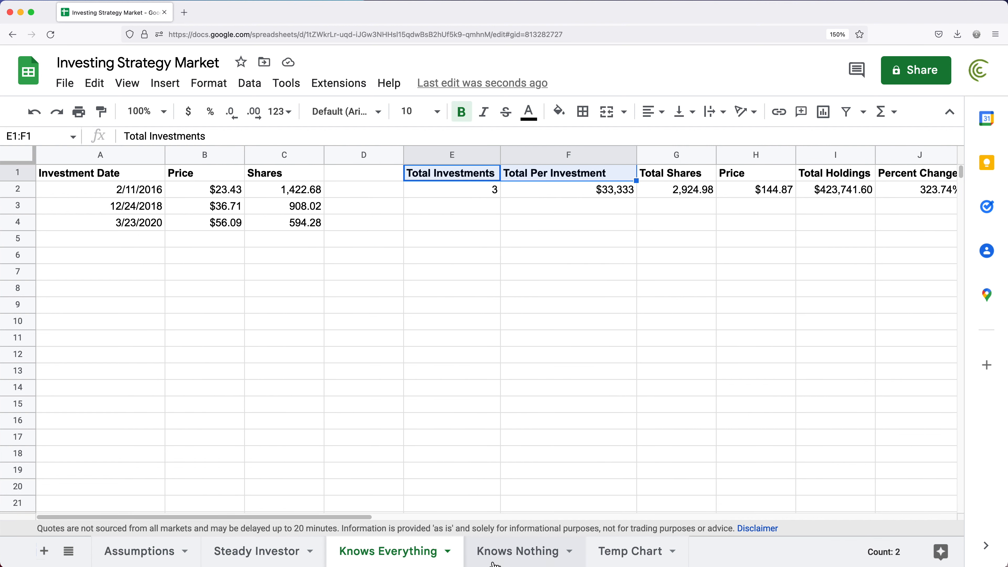
{"action": "left_click", "coordinate": [510, 560]}
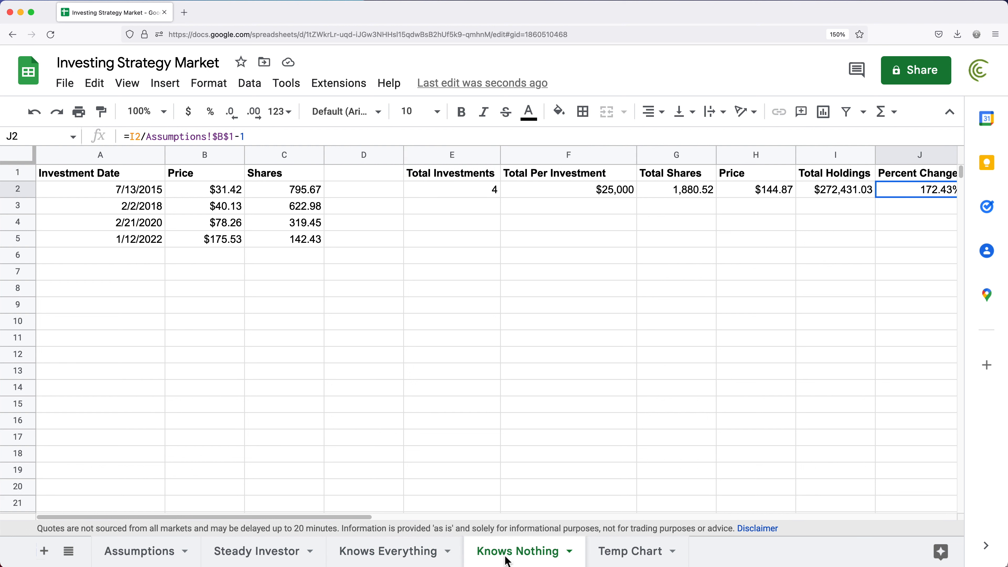
{"action": "left_click", "coordinate": [405, 558]}
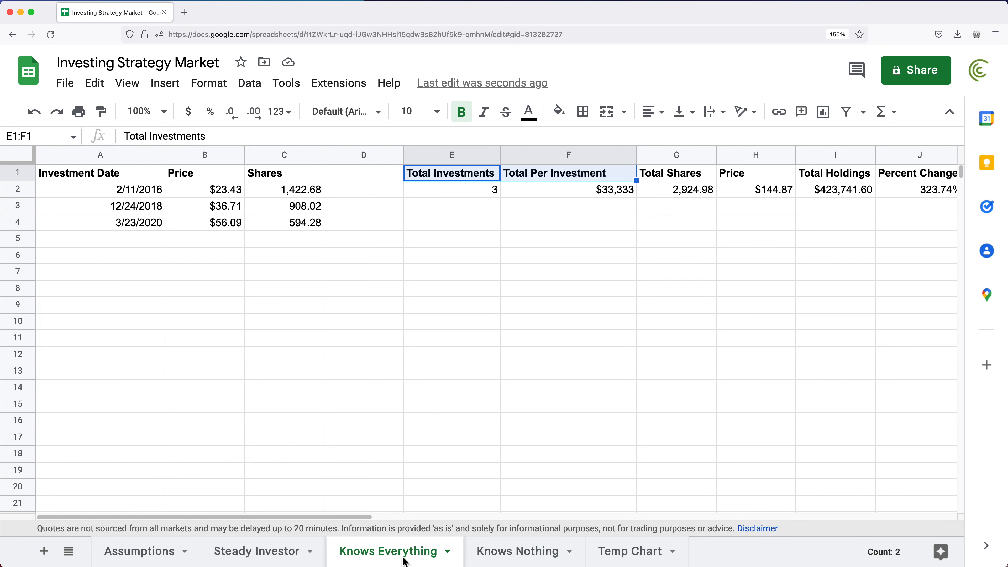
{"action": "left_click", "coordinate": [259, 560]}
{"action": "left_click", "coordinate": [148, 556]}
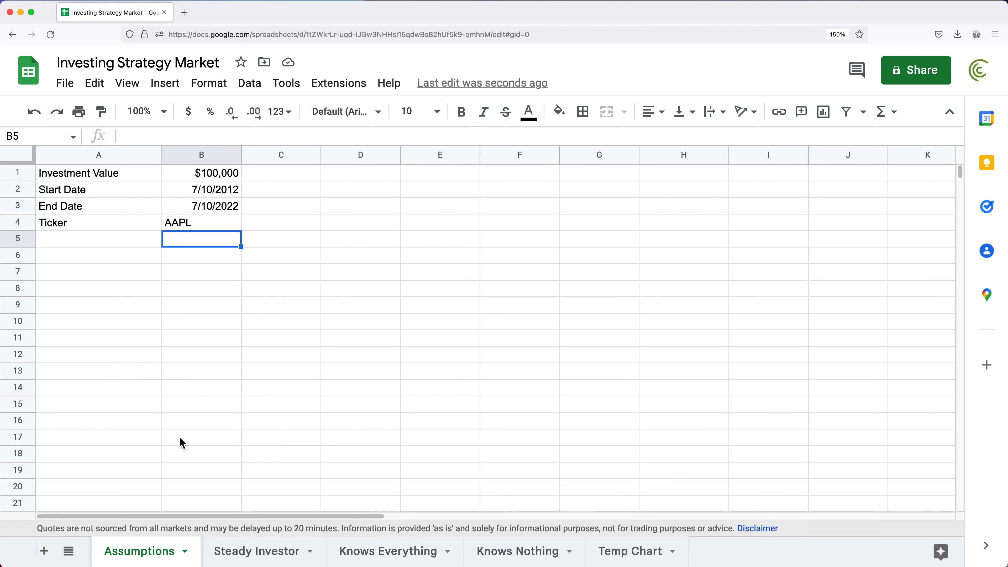
Give the labels in A1:A4 on Assumptions a dark purple fill and white text
{"action": "left_click_drag", "start_coordinate": [99, 173], "coordinate": [112, 223]}
{"action": "left_click", "coordinate": [281, 289]}
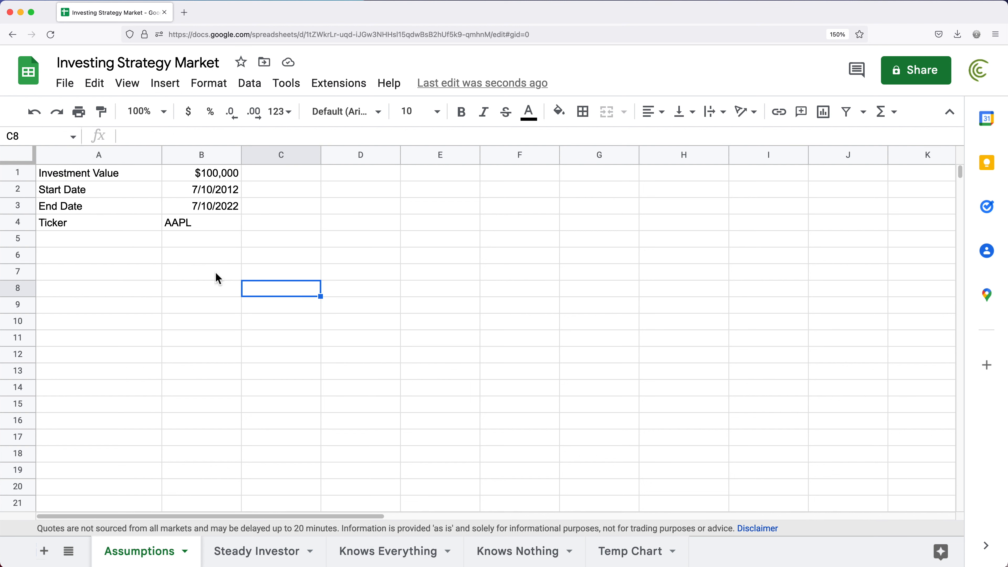
{"action": "left_click_drag", "start_coordinate": [110, 175], "coordinate": [130, 221]}
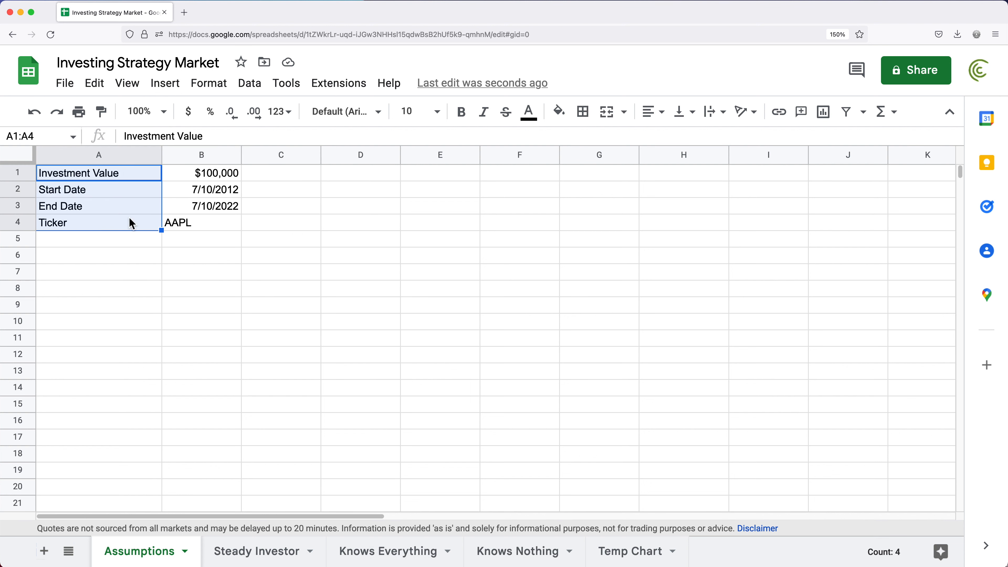
{"action": "left_click", "coordinate": [559, 112]}
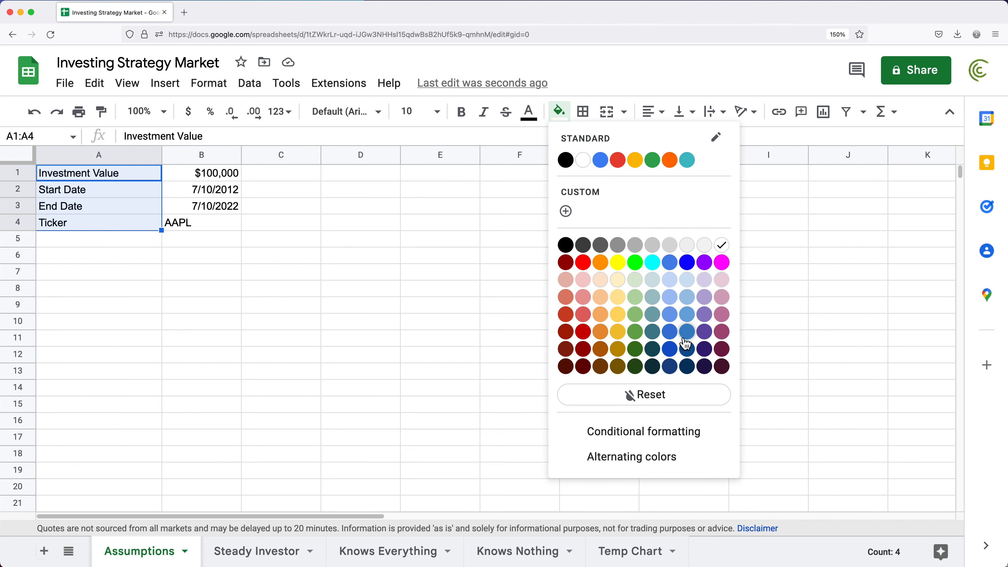
{"action": "left_click", "coordinate": [705, 331]}
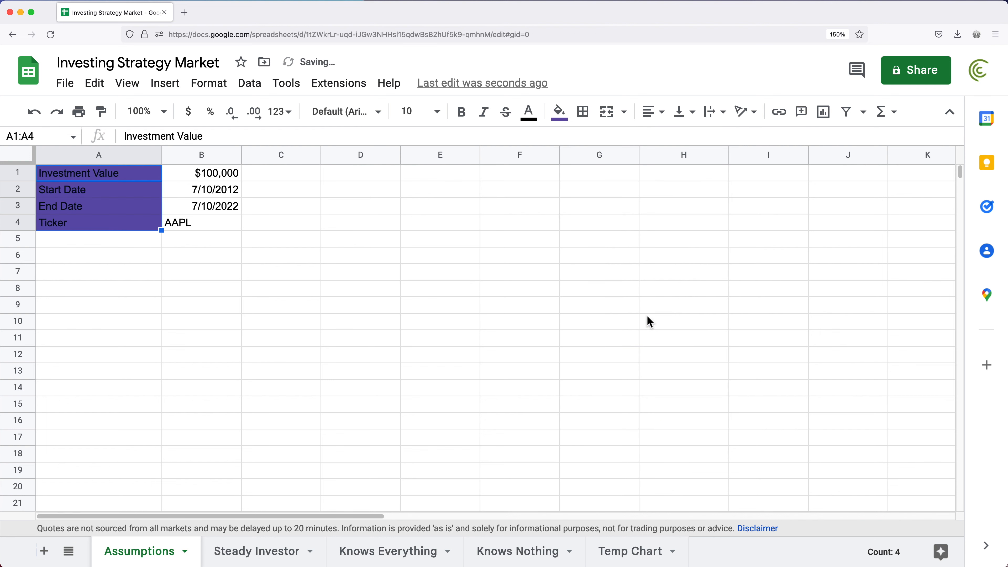
{"action": "left_click", "coordinate": [532, 113]}
{"action": "left_click", "coordinate": [552, 160]}
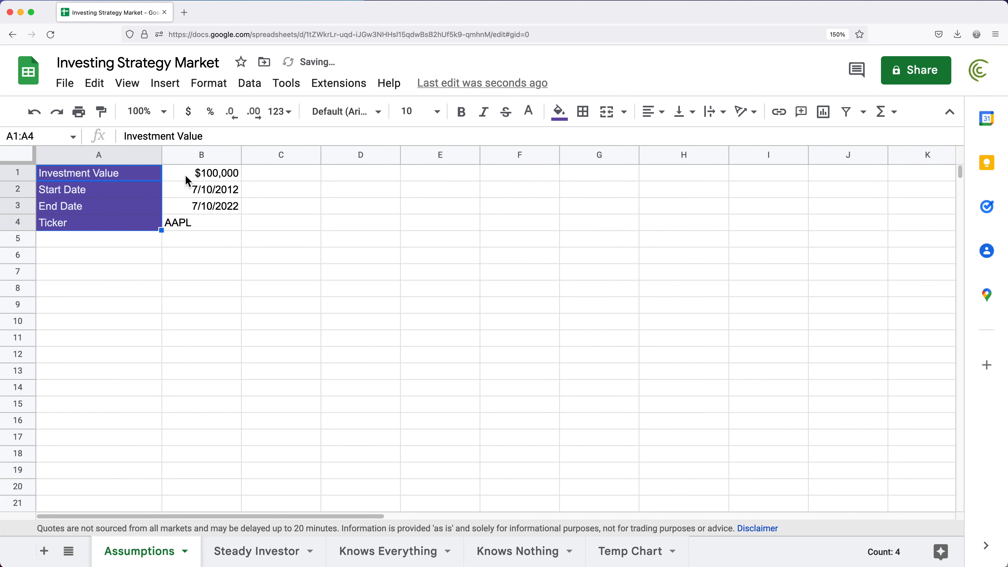
Add borders around all cells of the assumptions table A1:B4
{"action": "left_click_drag", "start_coordinate": [131, 179], "coordinate": [207, 225]}
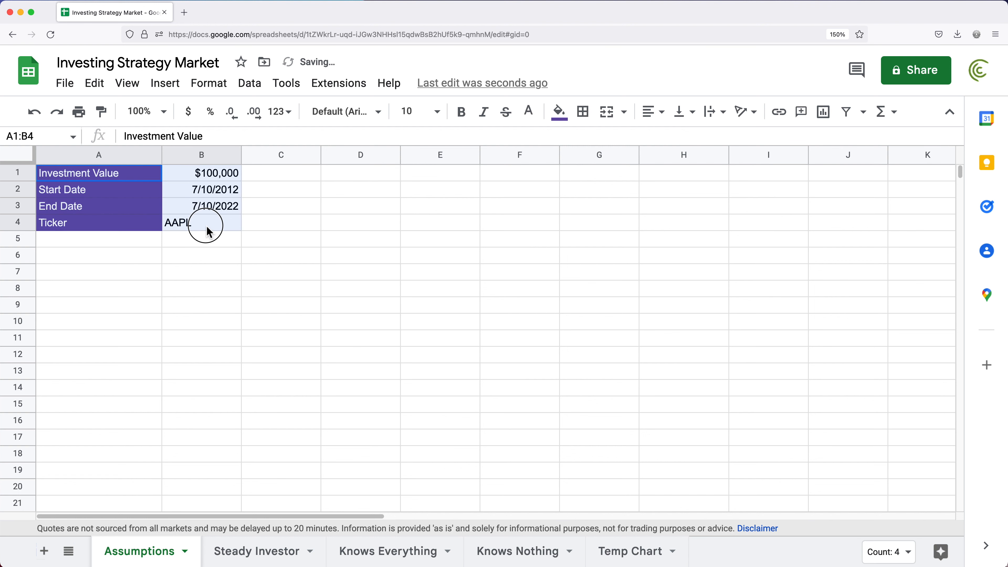
{"action": "left_click", "coordinate": [582, 111]}
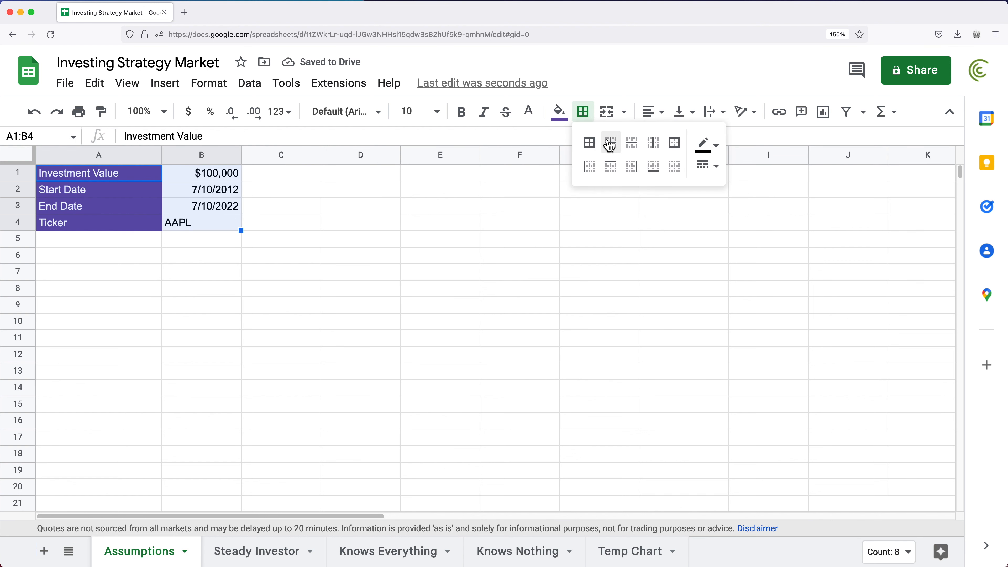
{"action": "left_click", "coordinate": [591, 143]}
{"action": "left_click", "coordinate": [390, 224]}
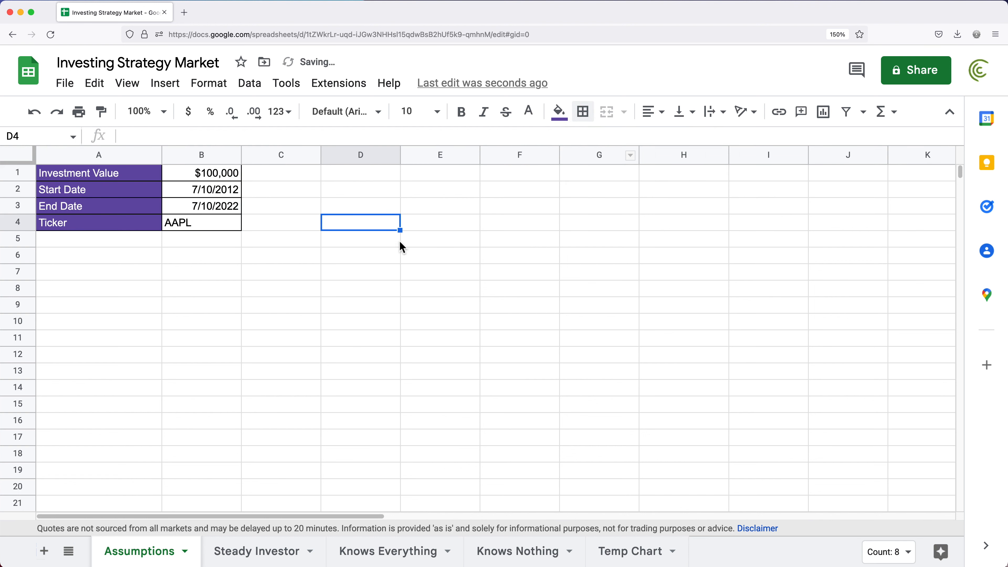
Copy the purple label formatting from Assumptions A2 onto the Steady Investor headers F1:K1 and A1:C1
{"action": "left_click", "coordinate": [110, 194]}
{"action": "left_click", "coordinate": [101, 112]}
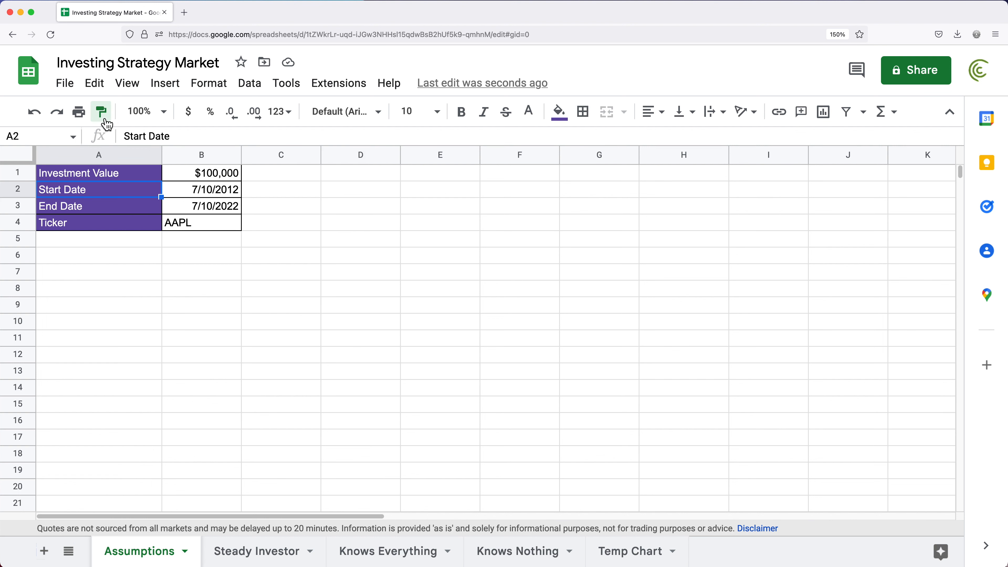
{"action": "left_click", "coordinate": [252, 554]}
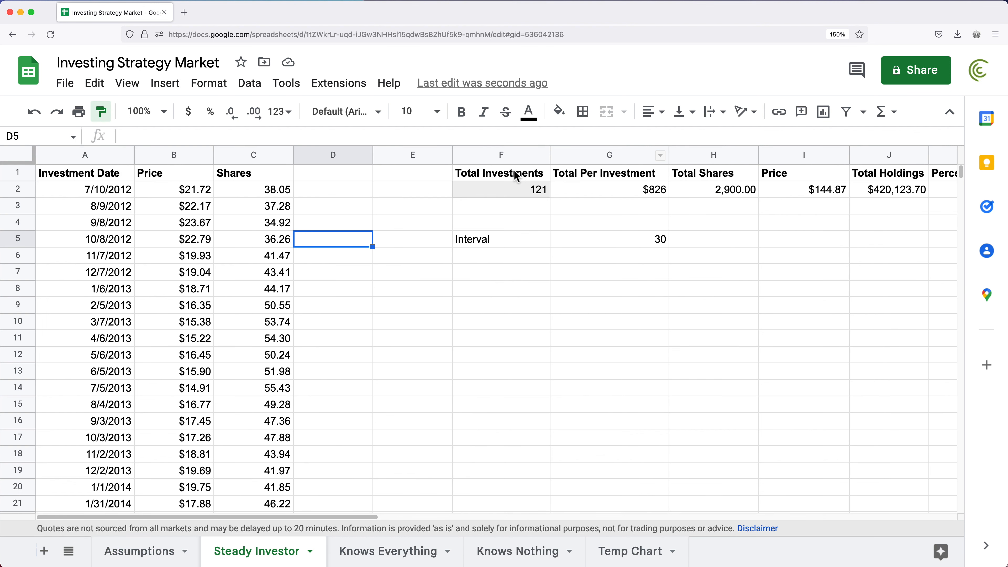
{"action": "left_click_drag", "start_coordinate": [516, 175], "coordinate": [953, 175]}
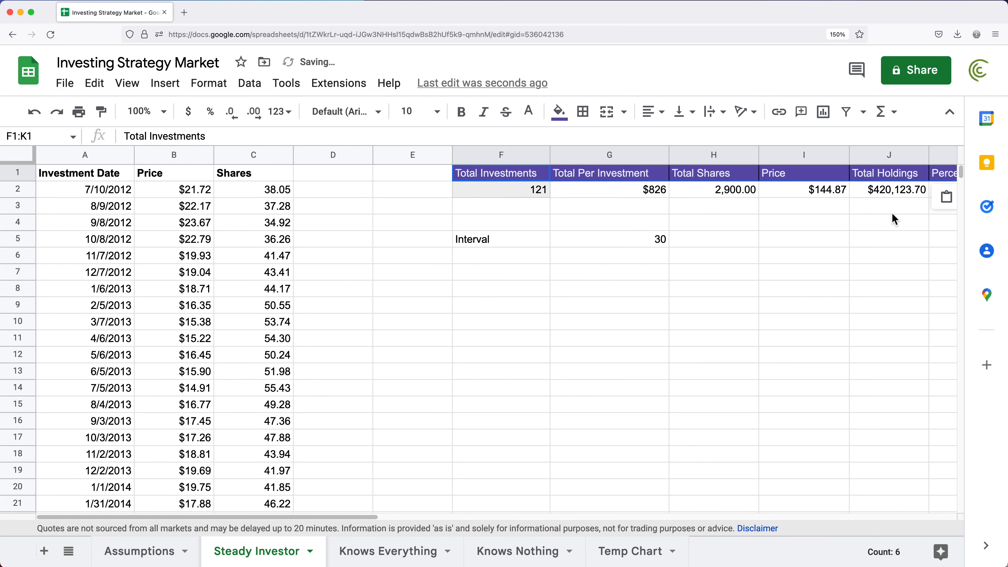
{"action": "left_click", "coordinate": [512, 175]}
{"action": "left_click", "coordinate": [101, 112]}
{"action": "left_click_drag", "start_coordinate": [107, 175], "coordinate": [259, 173]}
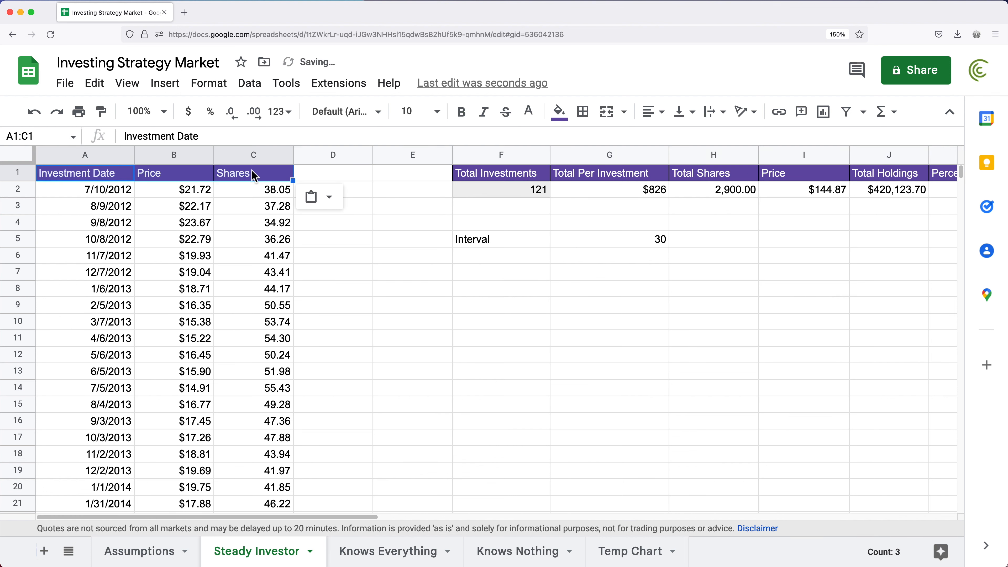
Remove the grey fill from the Total Investments value in F2 on Steady Investor
{"action": "left_click", "coordinate": [527, 196]}
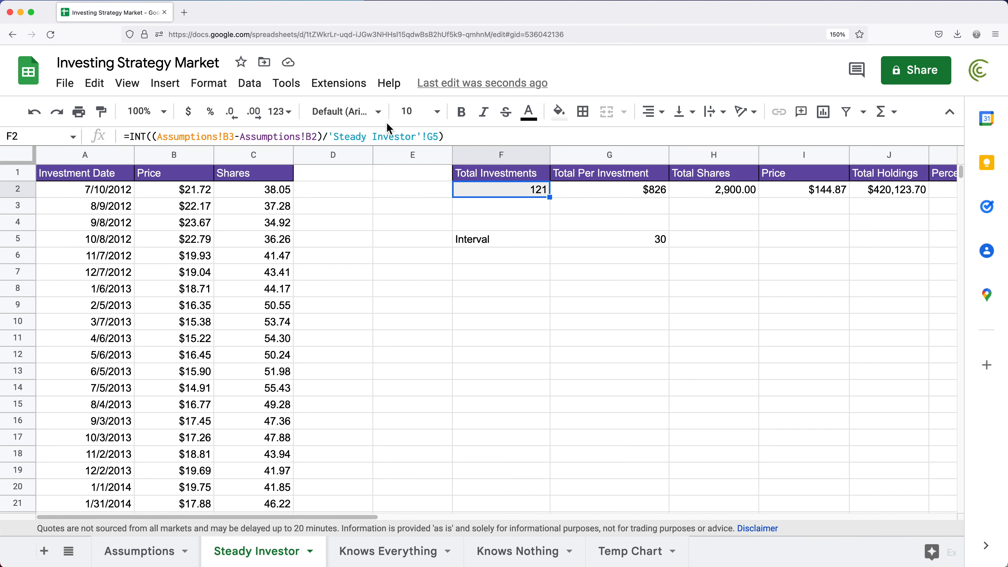
{"action": "left_click", "coordinate": [559, 112]}
{"action": "left_click", "coordinate": [631, 395]}
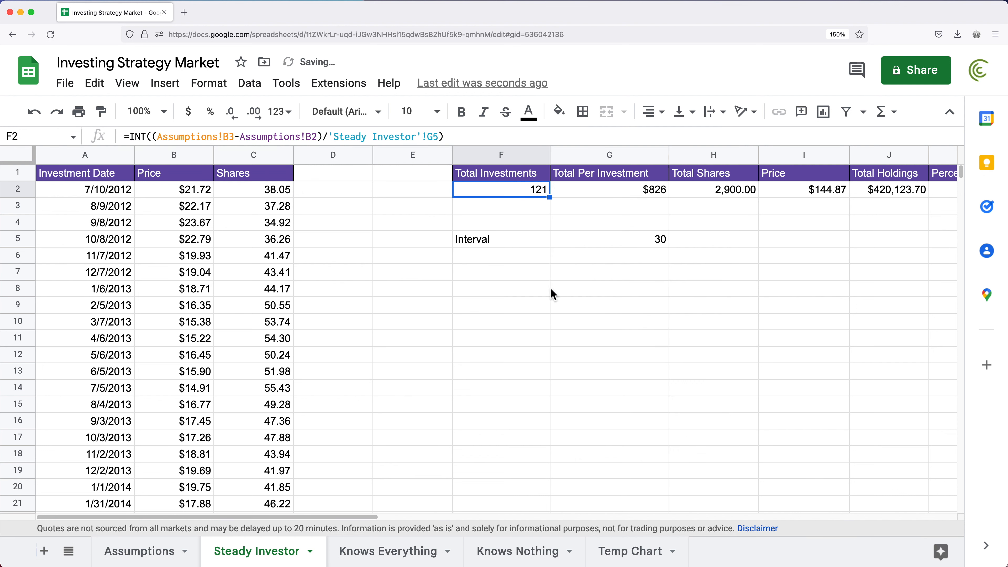
{"action": "left_click", "coordinate": [891, 191]}
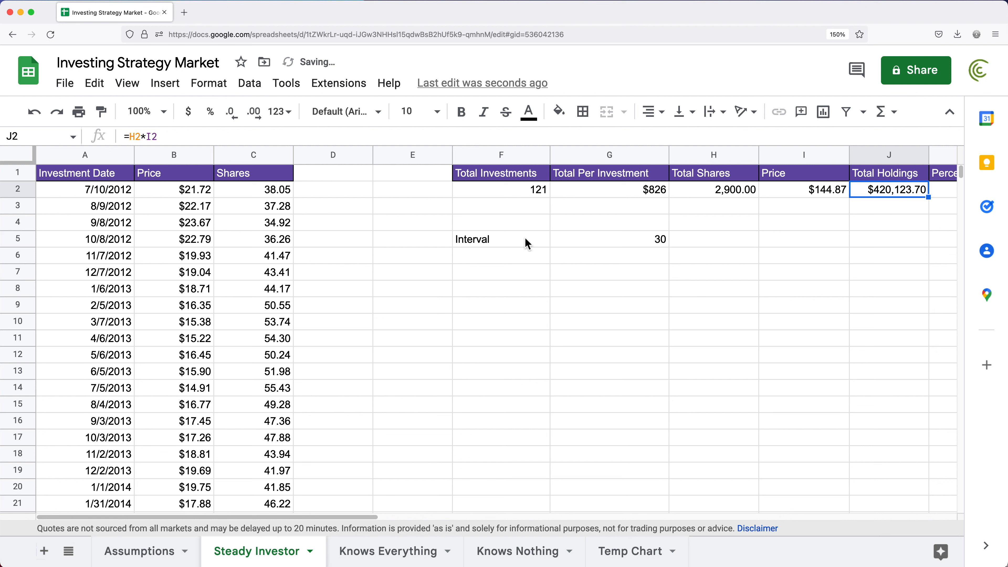
Copy the purple header formatting onto the Interval label in F5 and fill its value in G5 yellow
{"action": "left_click_drag", "start_coordinate": [616, 244], "coordinate": [535, 248]}
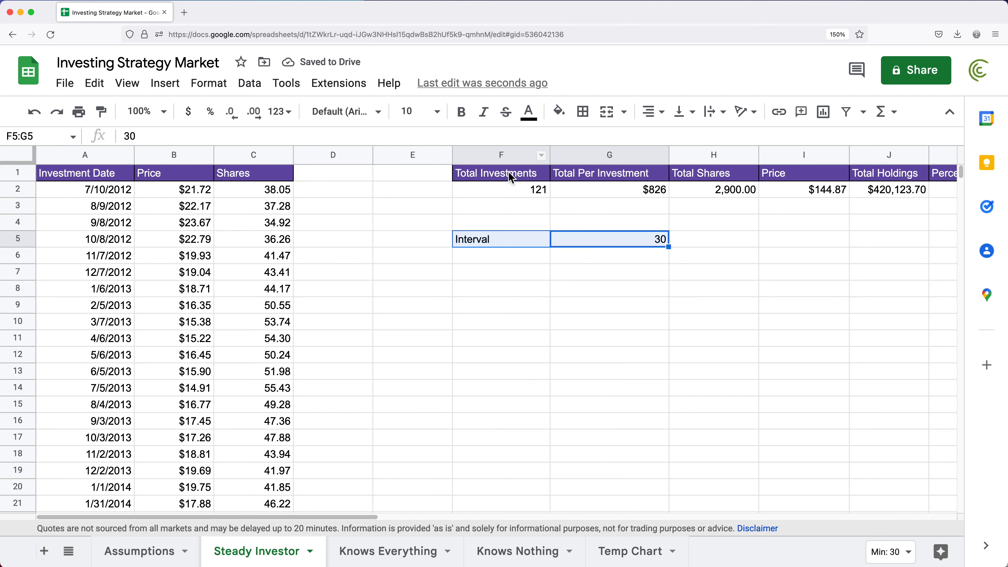
{"action": "left_click", "coordinate": [518, 172]}
{"action": "left_click", "coordinate": [102, 111]}
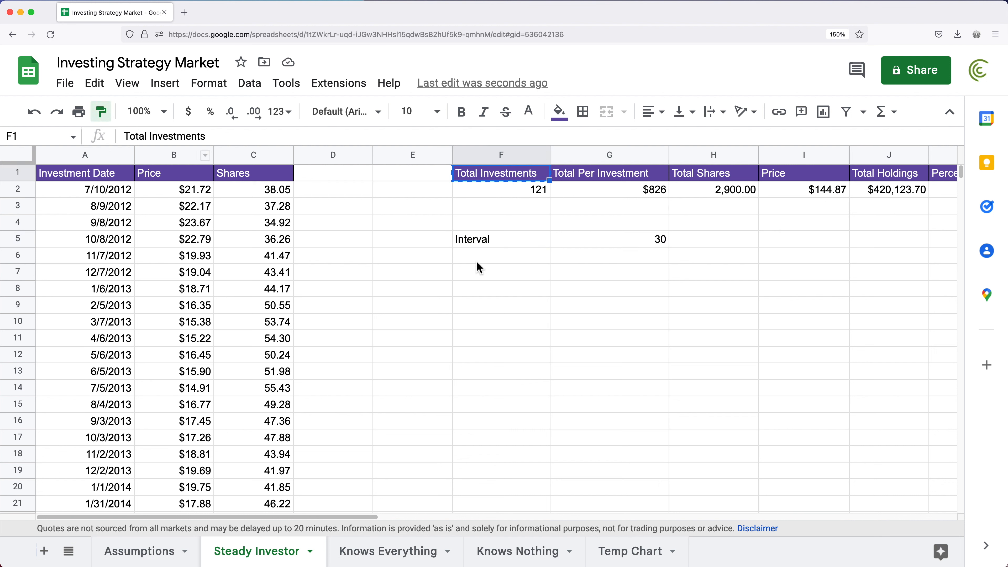
{"action": "left_click", "coordinate": [486, 245]}
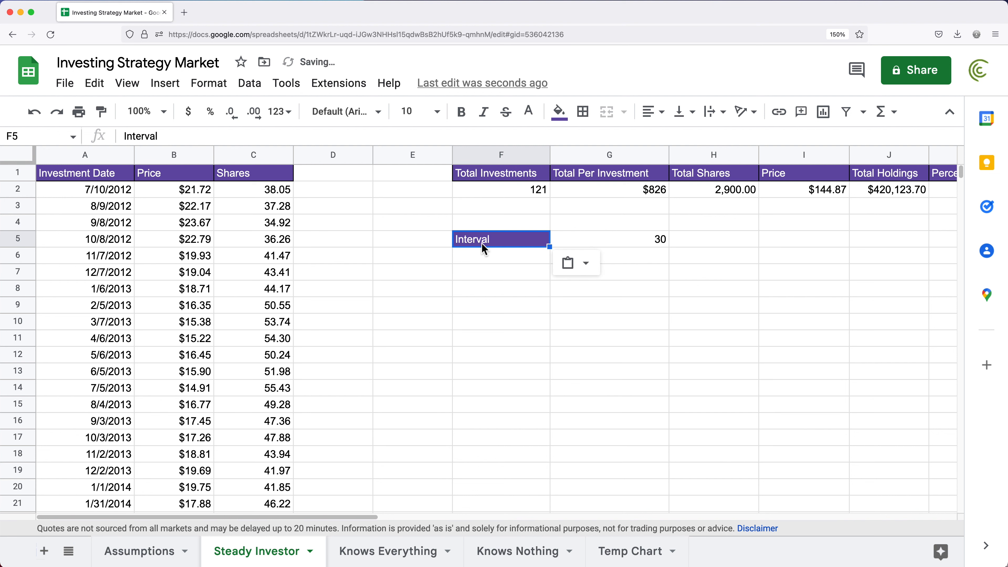
{"action": "left_click", "coordinate": [627, 243]}
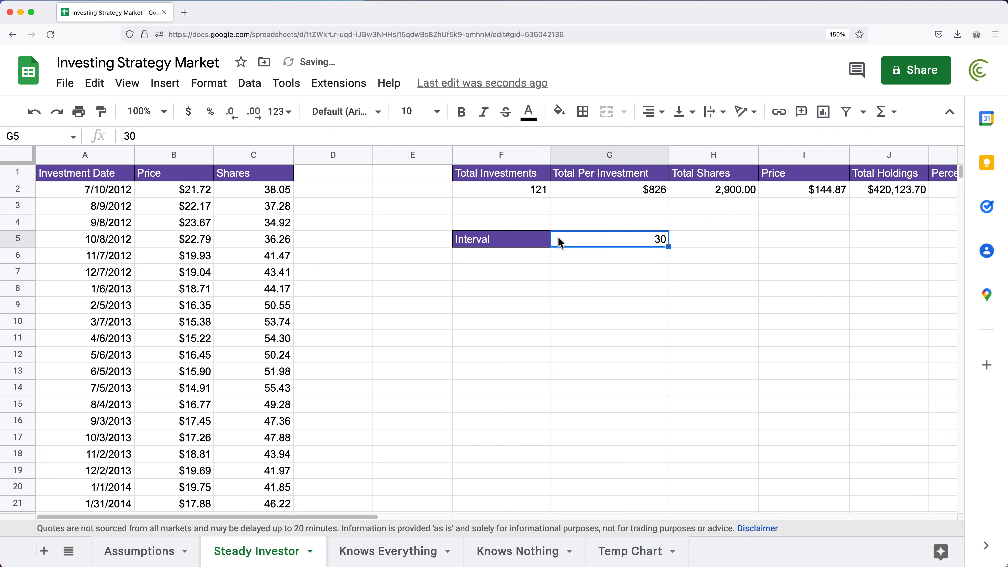
{"action": "left_click", "coordinate": [559, 112]}
{"action": "left_click", "coordinate": [618, 262]}
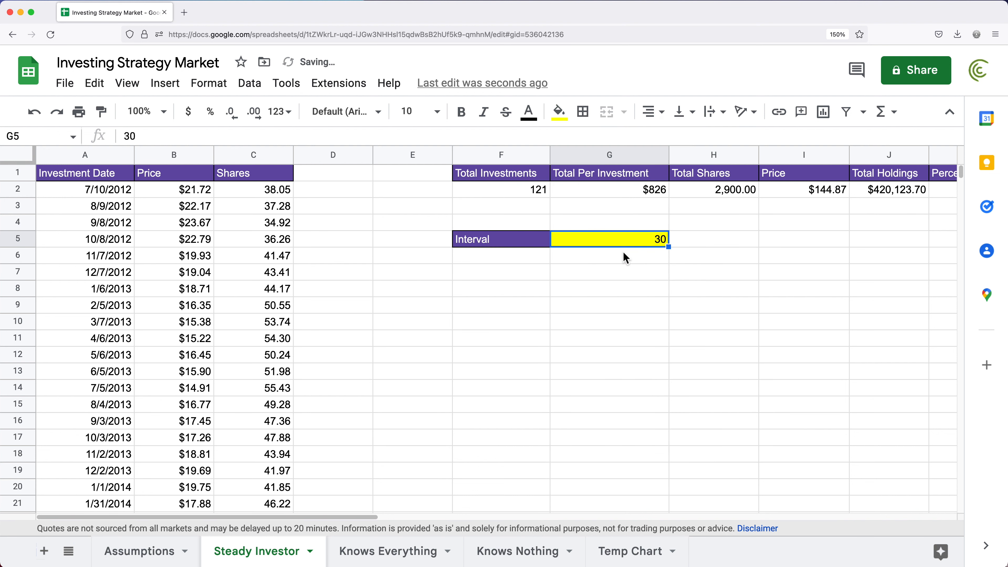
{"action": "left_click", "coordinate": [540, 209]}
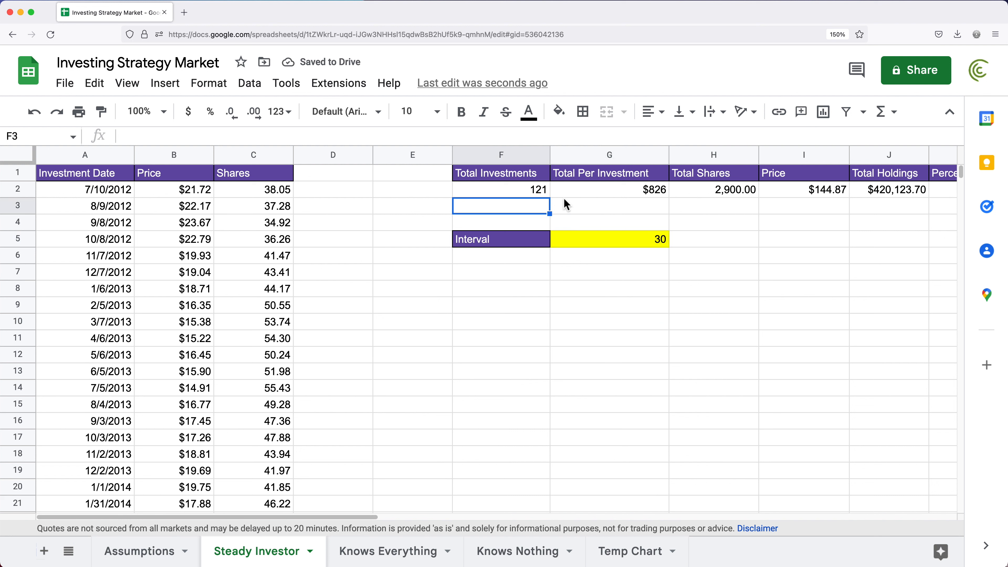
Add all borders to the summary values F2:K2 and to the Interval cells F5:G5
{"action": "left_click_drag", "start_coordinate": [538, 196], "coordinate": [953, 197]}
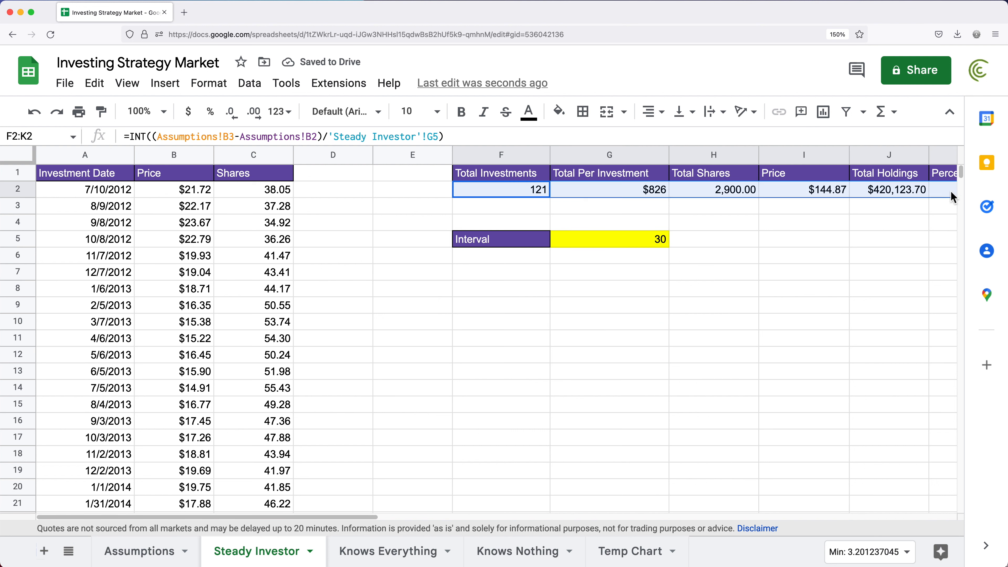
{"action": "left_click", "coordinate": [584, 113]}
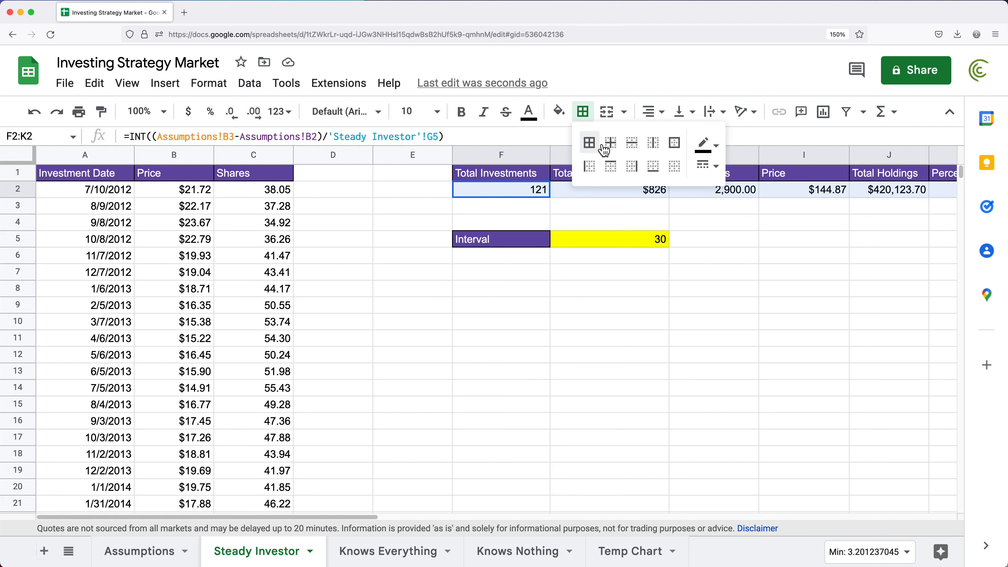
{"action": "left_click", "coordinate": [599, 152]}
{"action": "left_click_drag", "start_coordinate": [580, 249], "coordinate": [513, 250]}
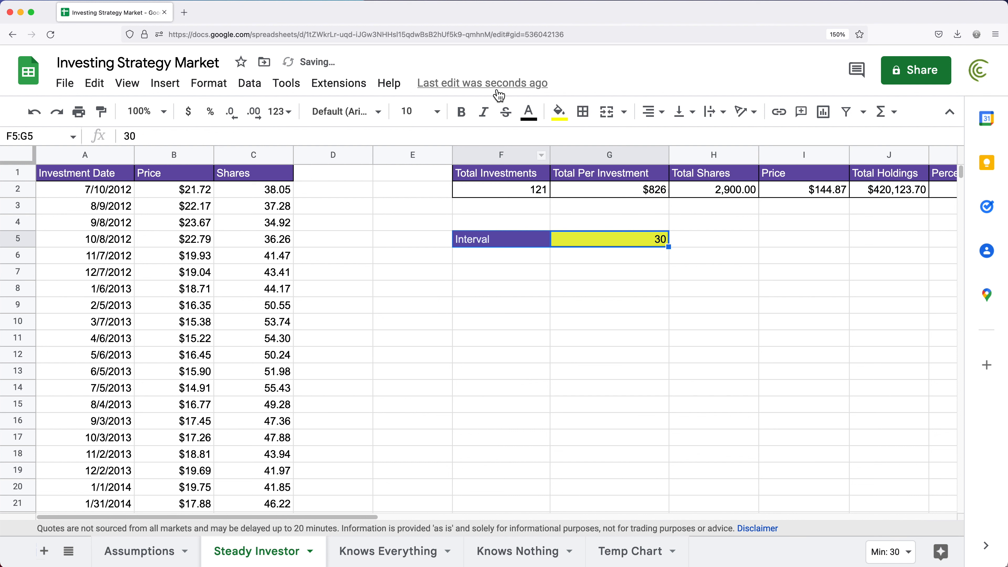
{"action": "left_click", "coordinate": [582, 115]}
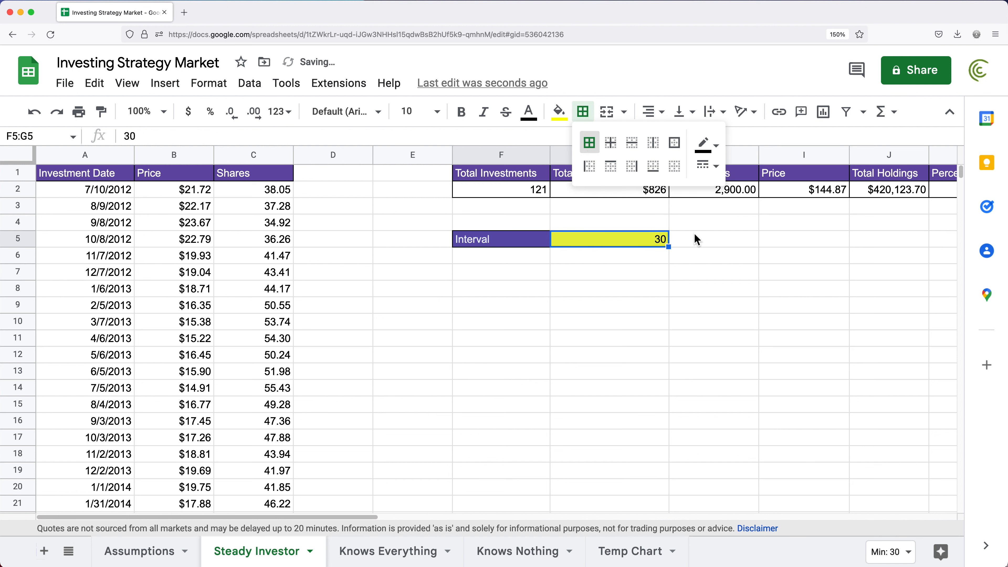
{"action": "left_click", "coordinate": [779, 290]}
Copy the summary block formatting from Steady Investor F1:K2 onto E1:J2 of both Knows Everything and Knows Nothing
{"action": "left_click_drag", "start_coordinate": [323, 518], "coordinate": [409, 517]}
{"action": "left_click_drag", "start_coordinate": [344, 177], "coordinate": [774, 191]}
{"action": "left_click", "coordinate": [102, 112]}
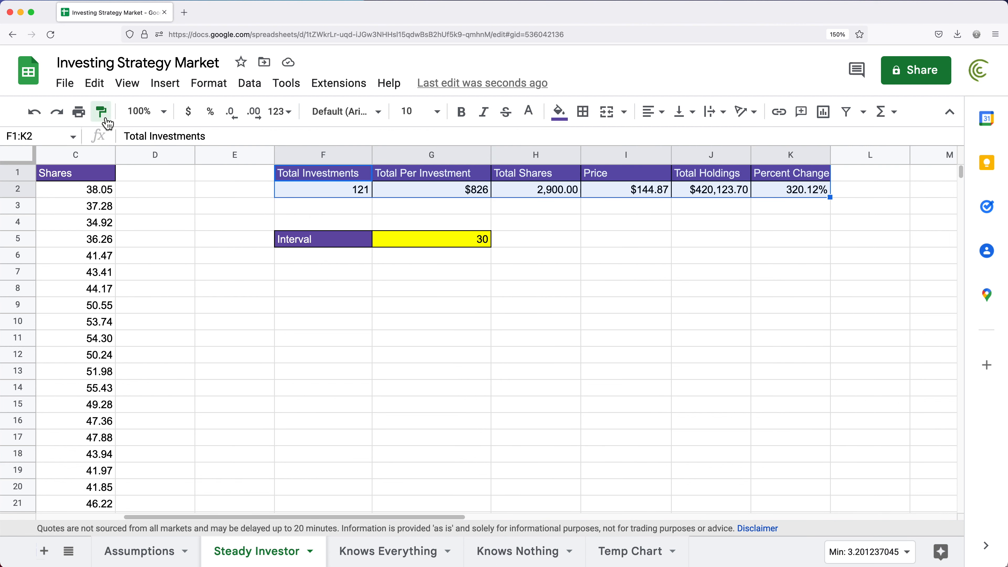
{"action": "left_click", "coordinate": [381, 550]}
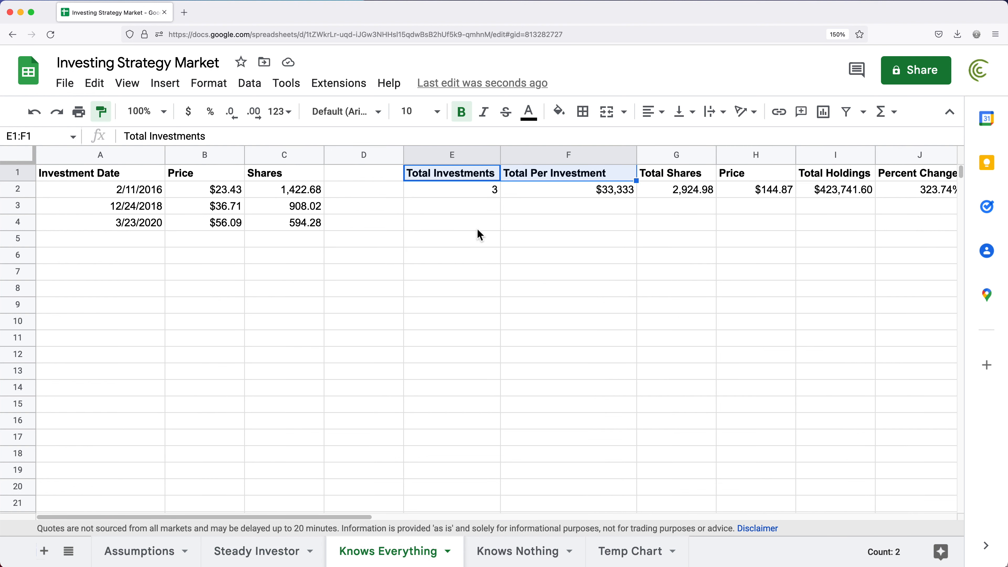
{"action": "left_click", "coordinate": [487, 178]}
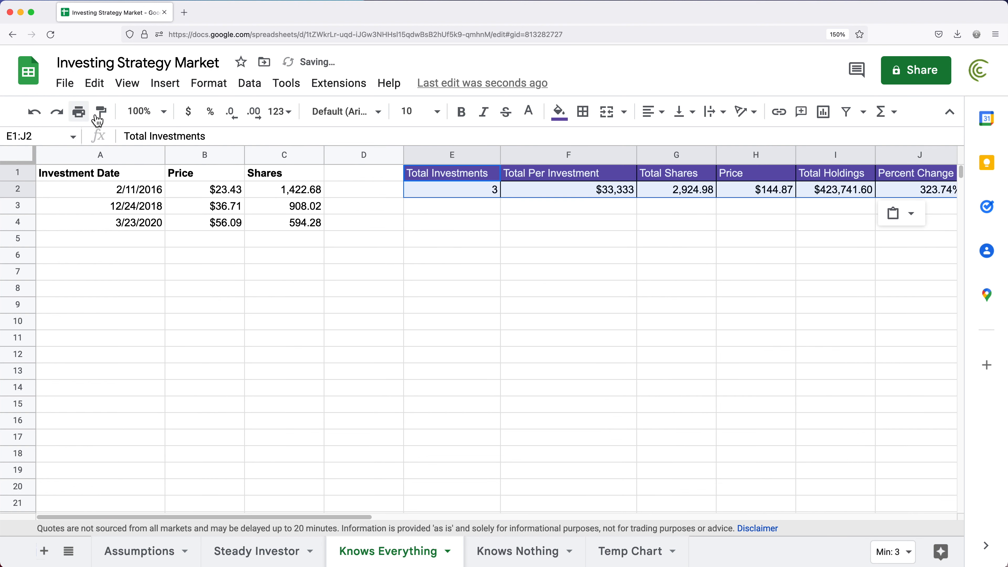
{"action": "left_click", "coordinate": [526, 550]}
{"action": "left_click", "coordinate": [439, 171]}
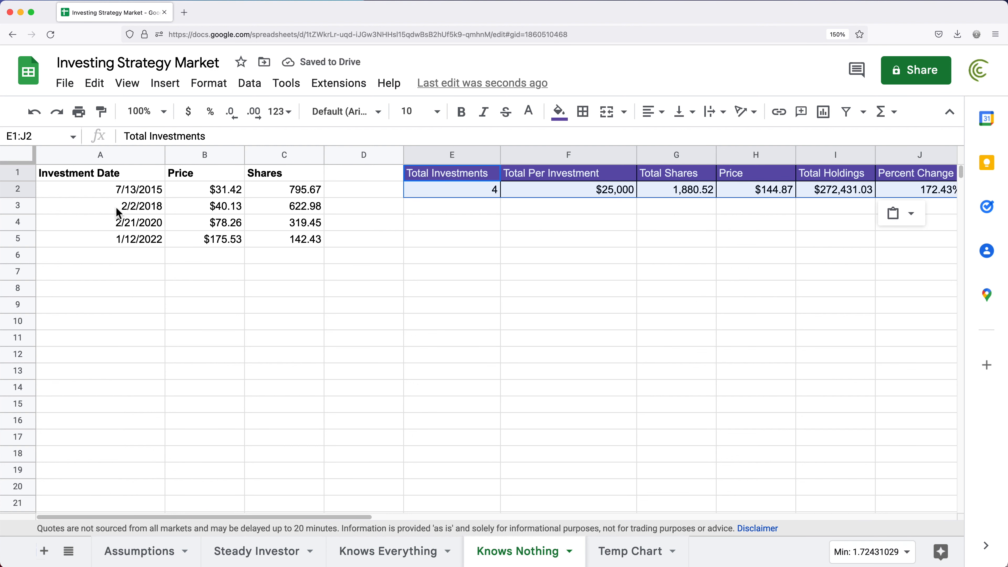
Fill the investment date cells A2:A1000 on Knows Nothing yellow, and switch to the Knows Everything sheet
{"action": "left_click", "coordinate": [130, 194]}
{"action": "left_click_drag", "start_coordinate": [131, 201], "coordinate": [131, 320]}
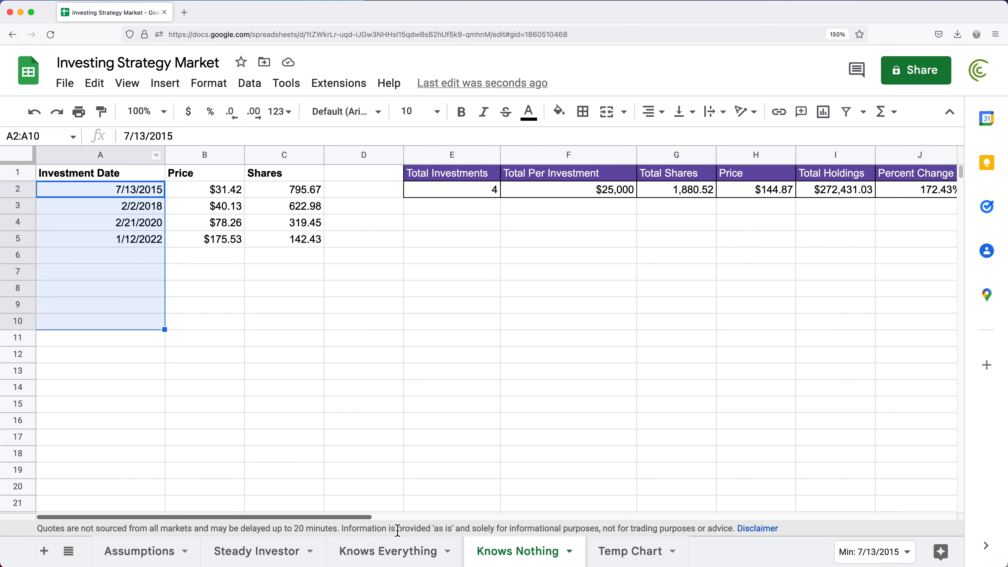
{"action": "left_click", "coordinate": [139, 194]}
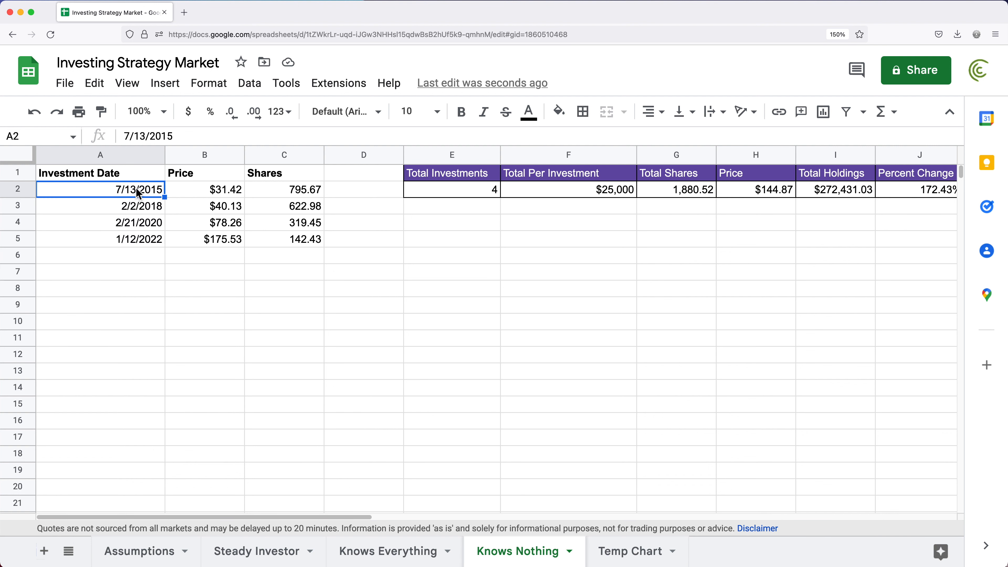
{"action": "key", "text": "ctrl+shift+Down"}
{"action": "key", "text": "ctrl+shift+Down"}
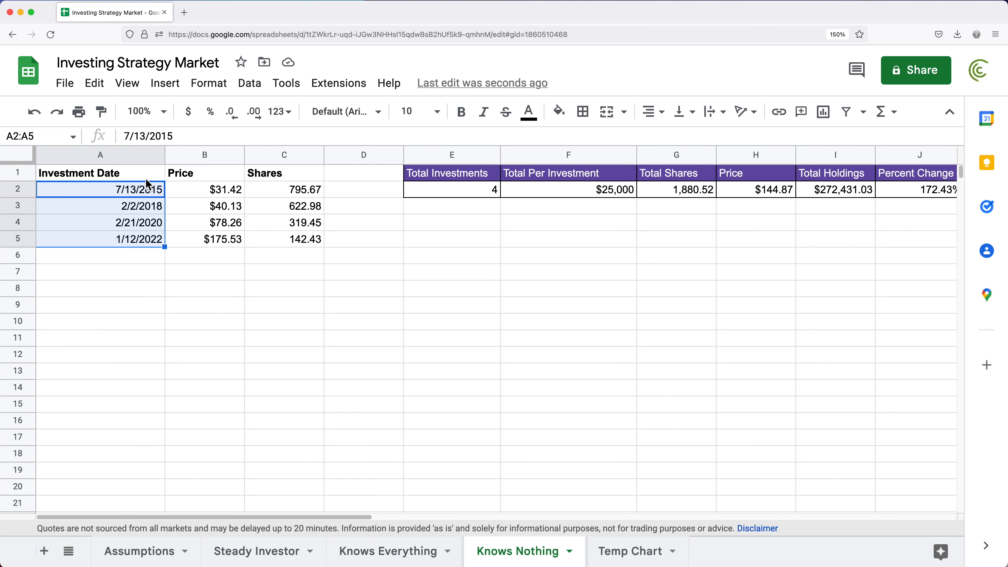
{"action": "left_click", "coordinate": [559, 112]}
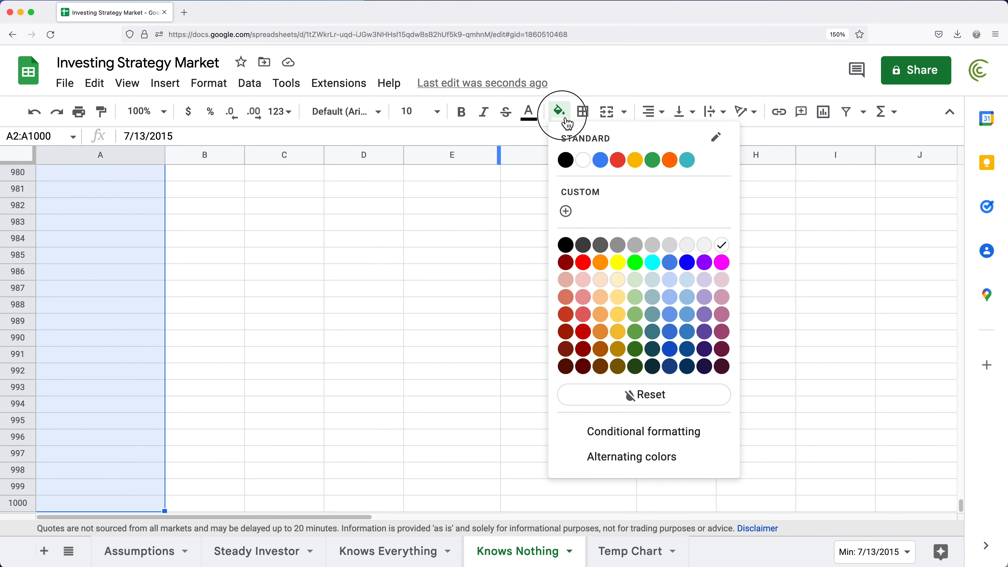
{"action": "left_click", "coordinate": [620, 265]}
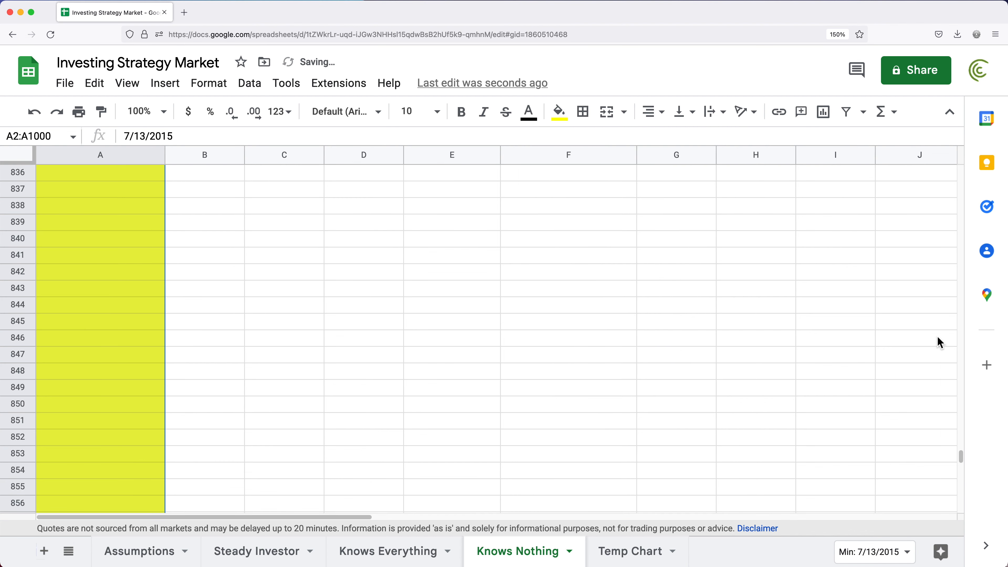
{"action": "key", "text": "ctrl+Home"}
{"action": "left_click", "coordinate": [430, 558]}
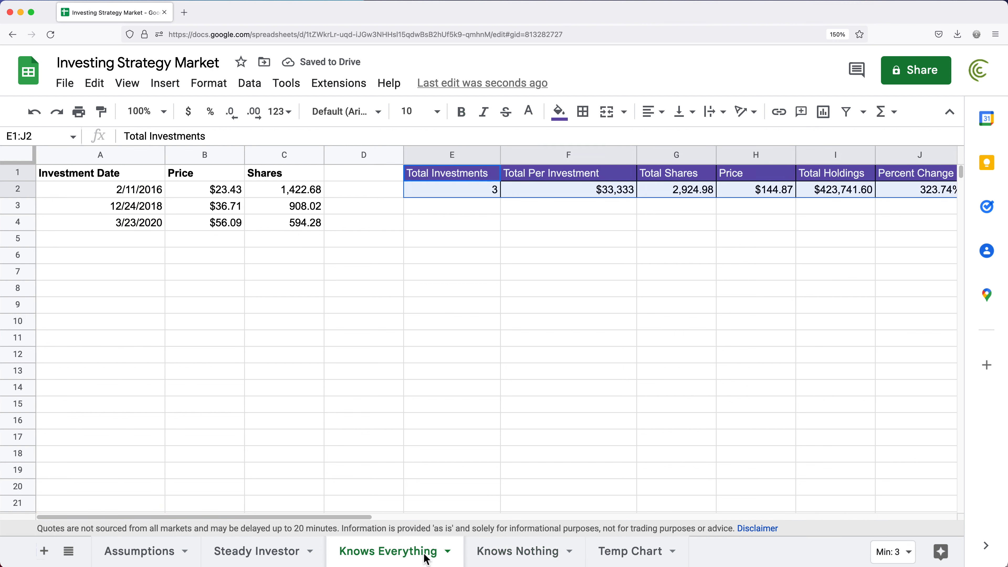
Fill the investment date cells A2:A1000 on the Knows Everything sheet yellow
{"action": "left_click", "coordinate": [133, 196]}
{"action": "key", "text": "super+shift+Down"}
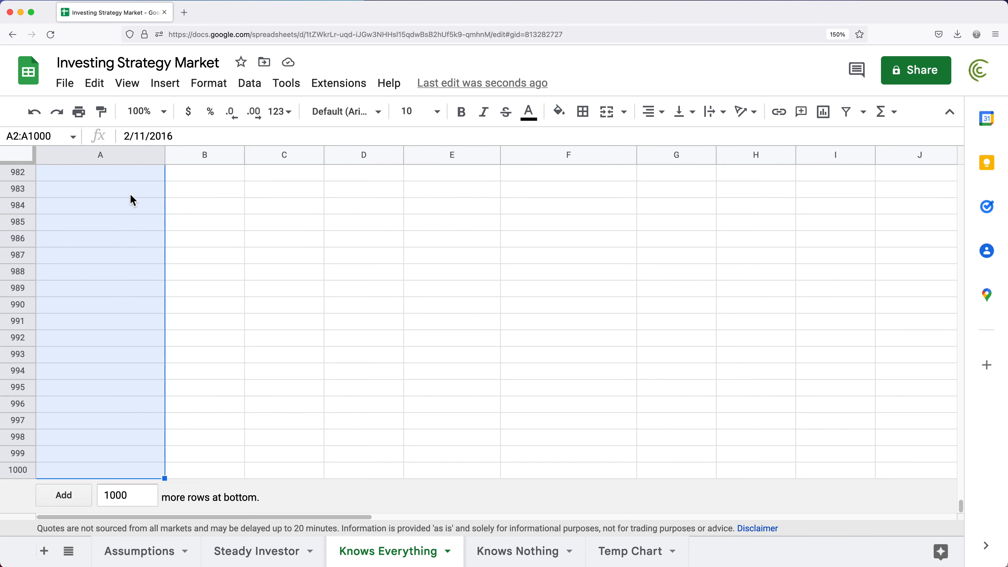
{"action": "left_click", "coordinate": [562, 119]}
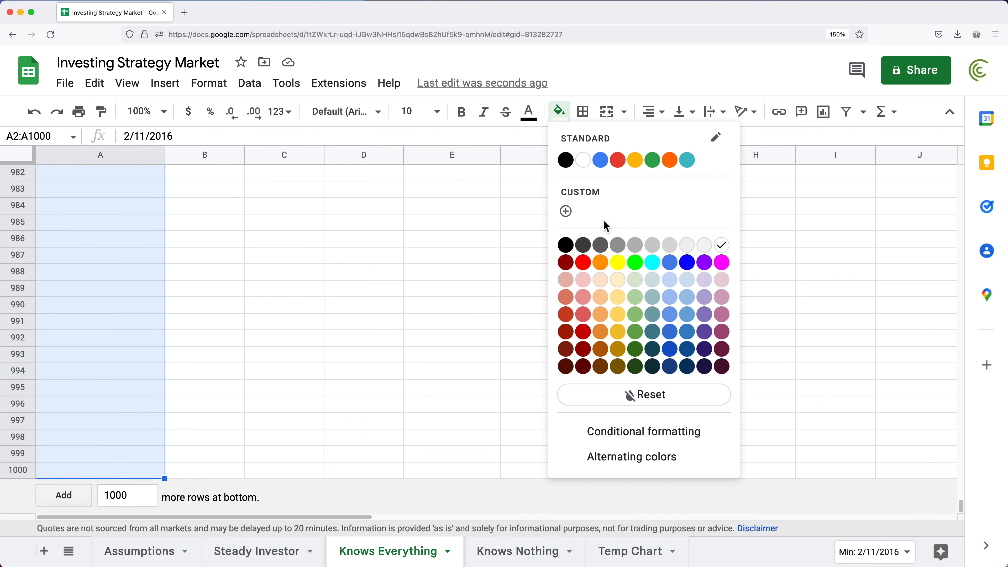
{"action": "left_click", "coordinate": [618, 268]}
{"action": "scroll", "coordinate": [175, 236], "scroll_direction": "up", "scroll_amount": 10}
{"action": "left_click", "coordinate": [149, 235]}
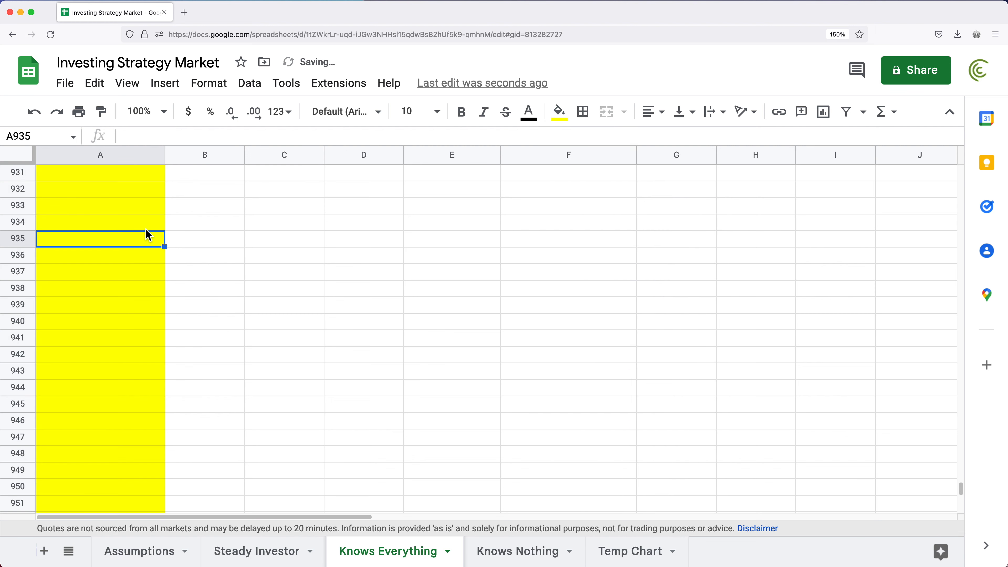
{"action": "key", "text": "super+Up"}
{"action": "key", "text": "super+Up"}
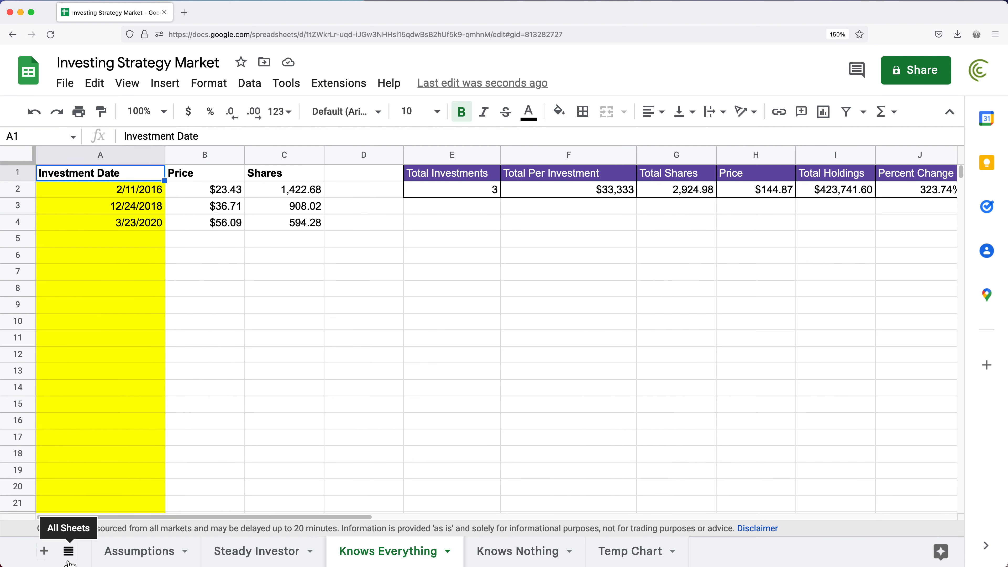
Review the inputs on the Assumptions sheet and the summary blocks on Steady Investor, Knows Nothing and Knows Everything
{"action": "left_click", "coordinate": [146, 561]}
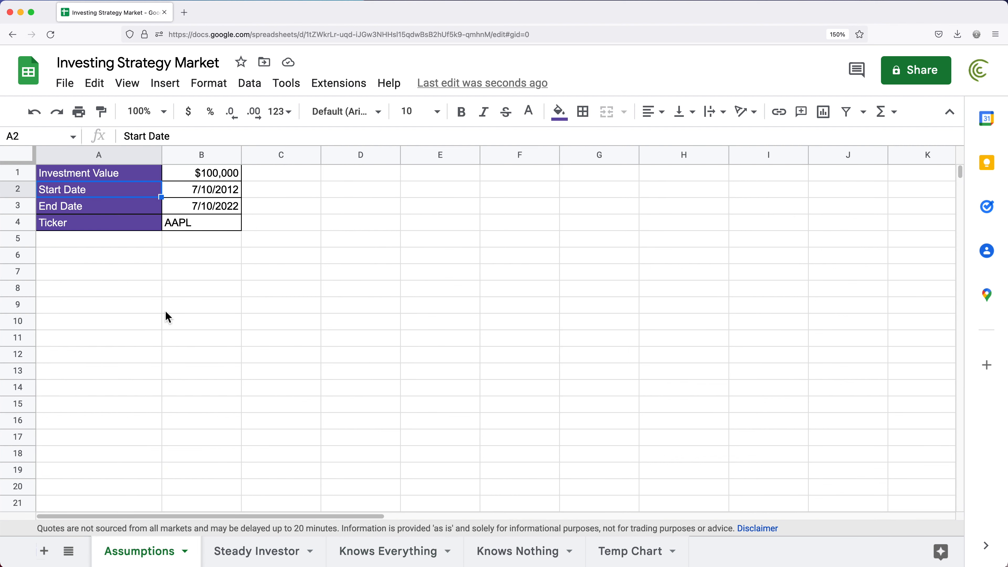
{"action": "left_click", "coordinate": [69, 552]}
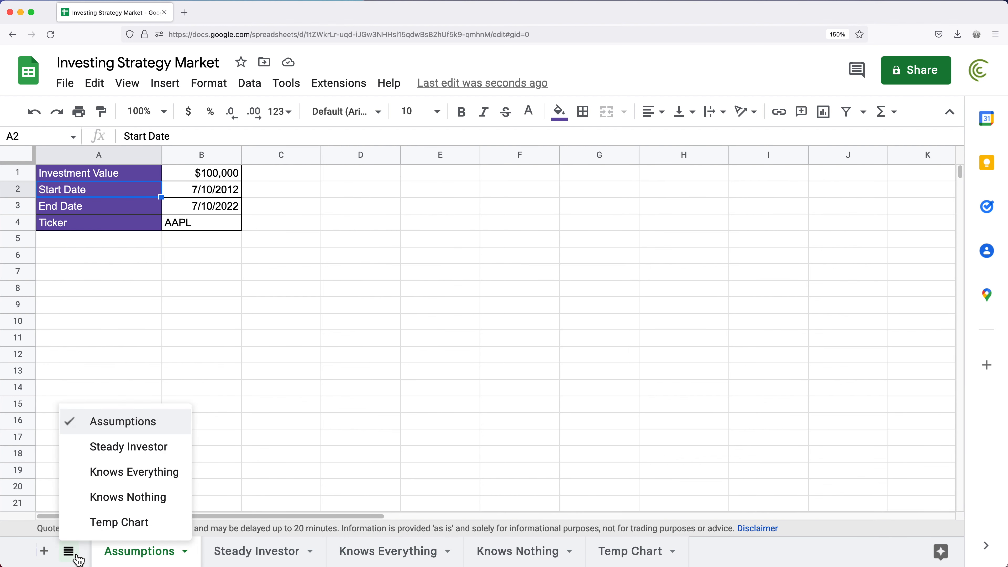
{"action": "left_click", "coordinate": [157, 177]}
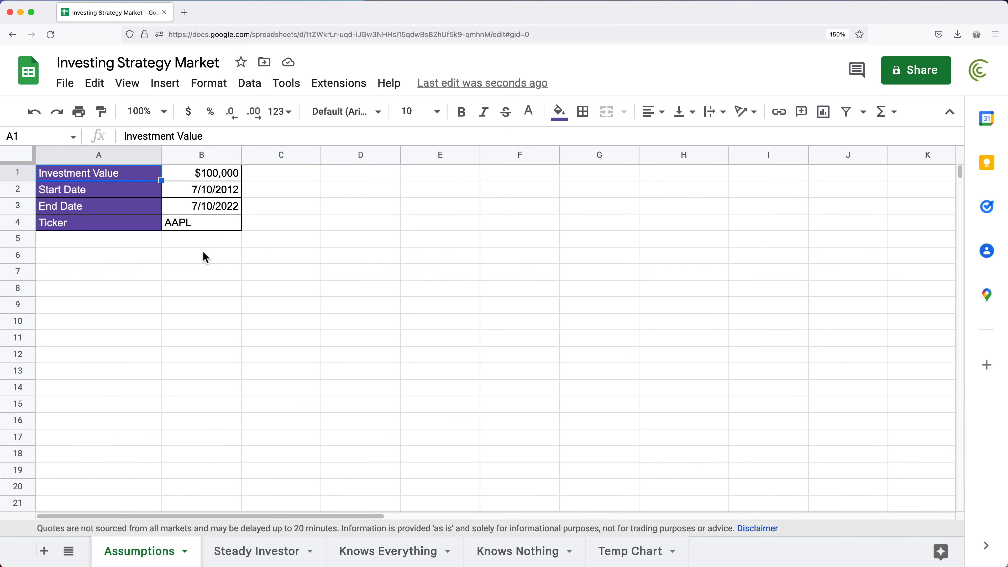
{"action": "left_click", "coordinate": [199, 171]}
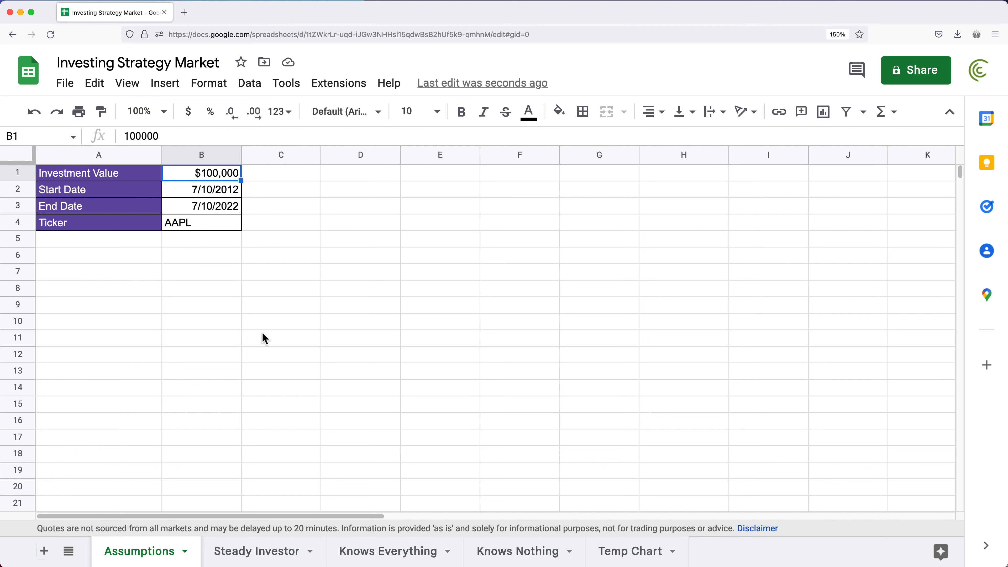
{"action": "left_click", "coordinate": [277, 554]}
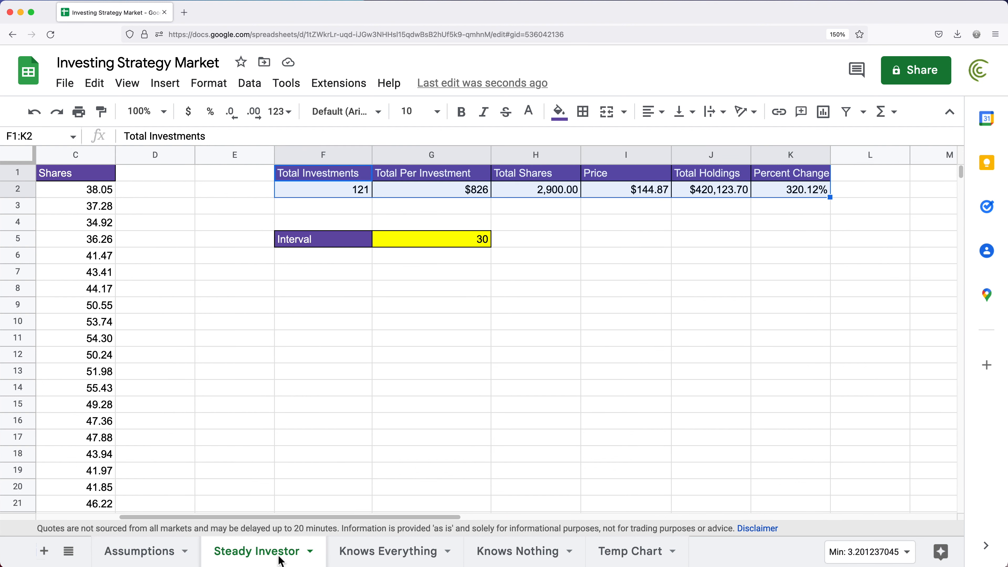
{"action": "left_click", "coordinate": [310, 177]}
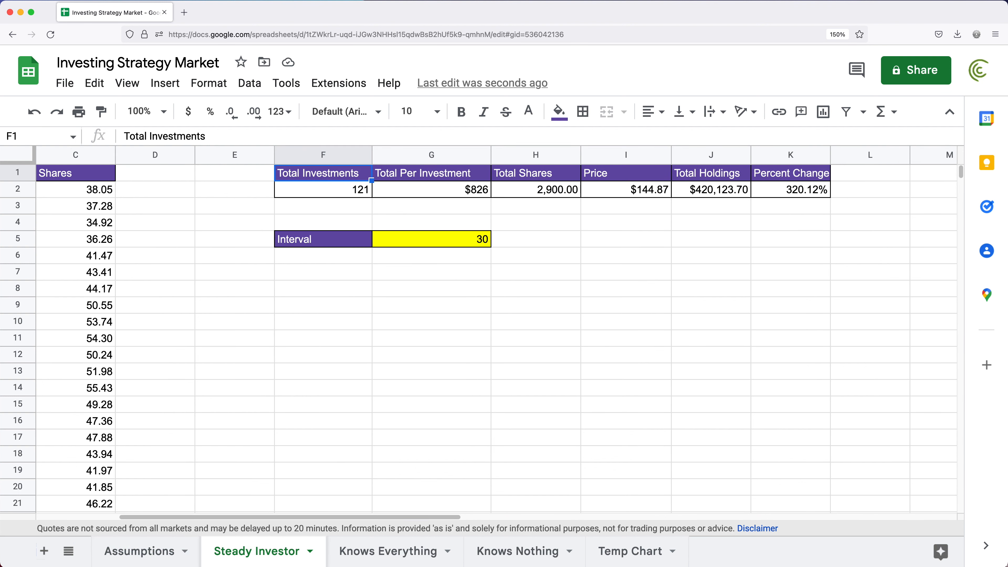
{"action": "left_click", "coordinate": [512, 562]}
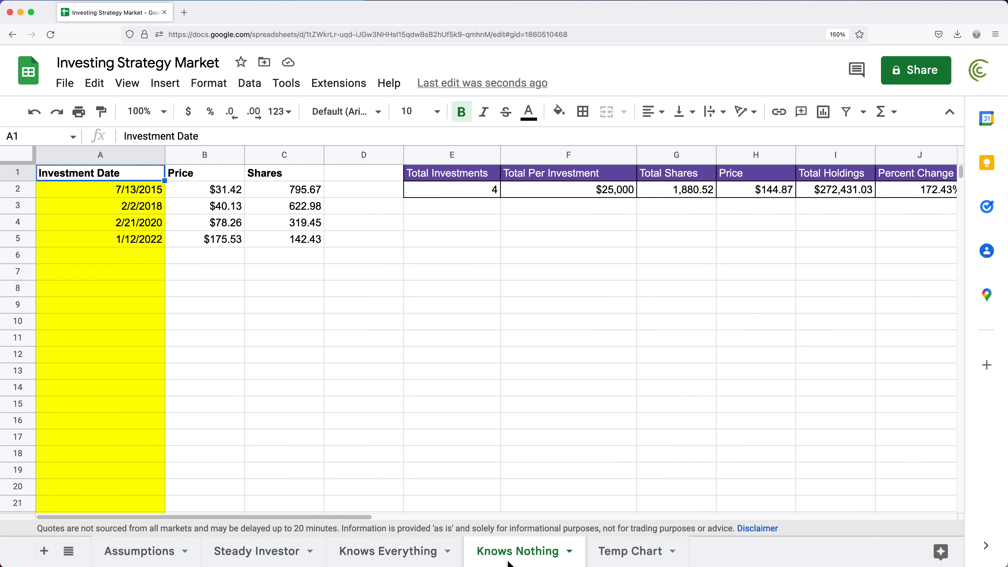
{"action": "left_click", "coordinate": [433, 561]}
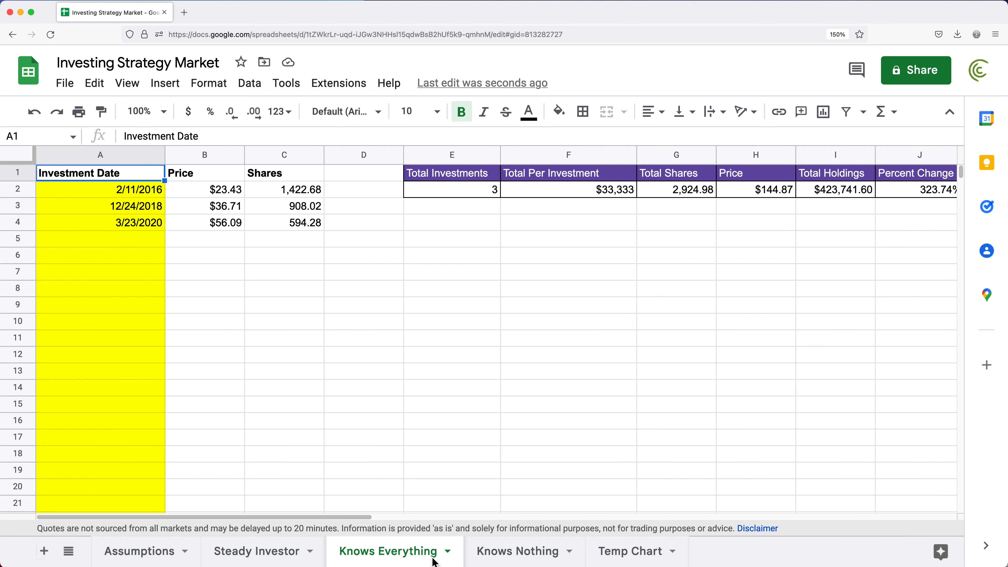
Set the Ticker value in B4 of the Assumptions sheet to .INX
{"action": "left_click", "coordinate": [169, 558]}
{"action": "left_click", "coordinate": [177, 229]}
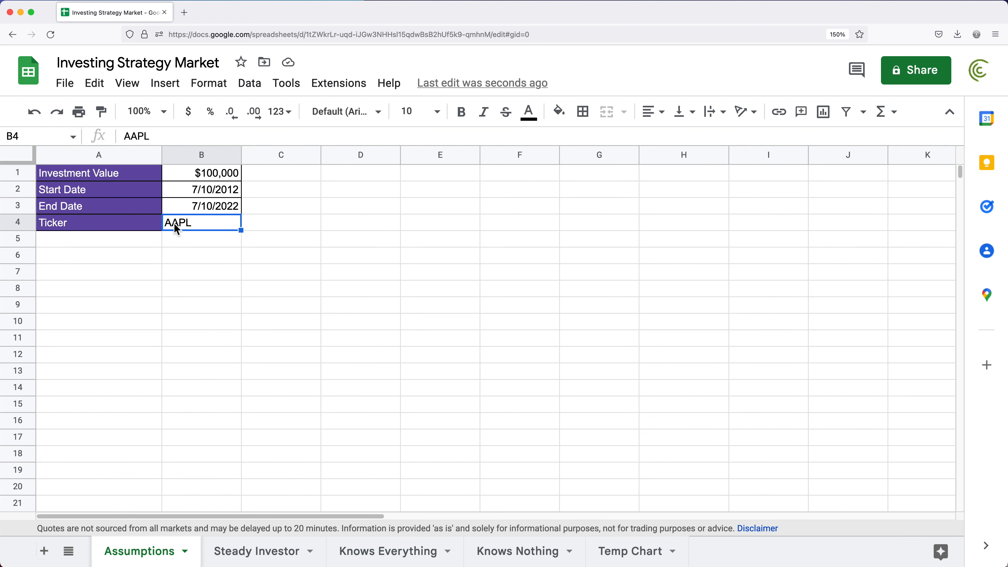
{"action": "type", "text": ".INX"}
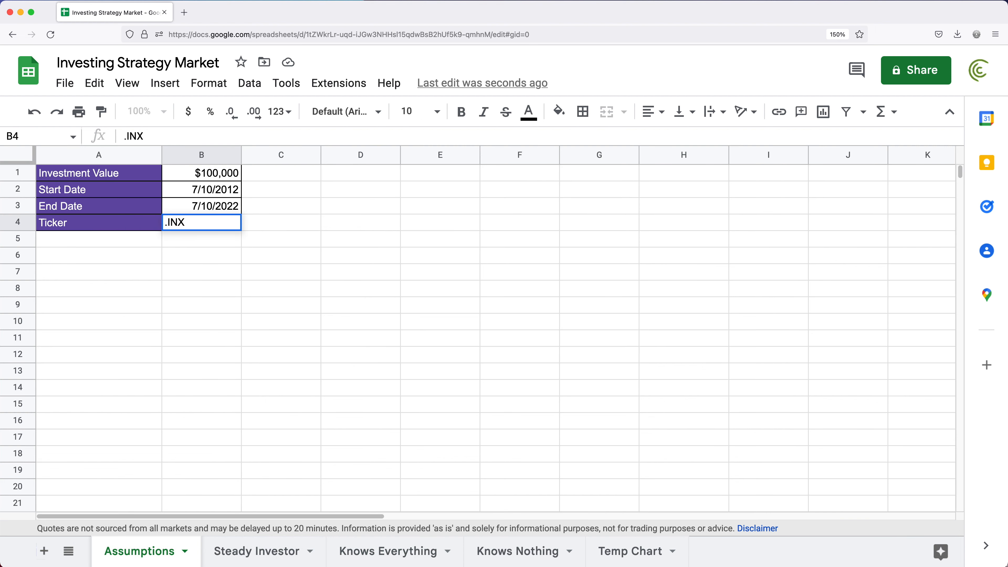
{"action": "key", "text": "Return"}
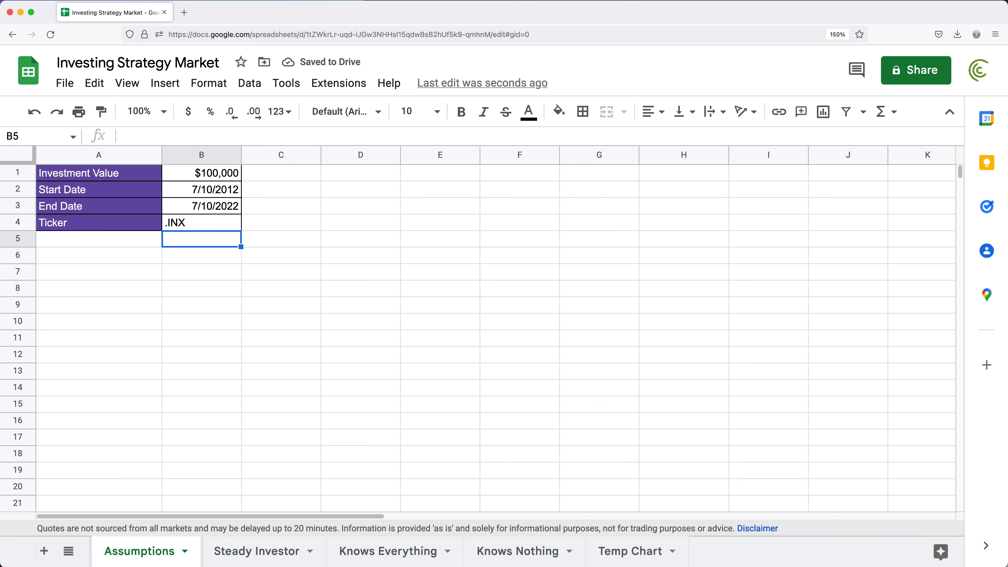